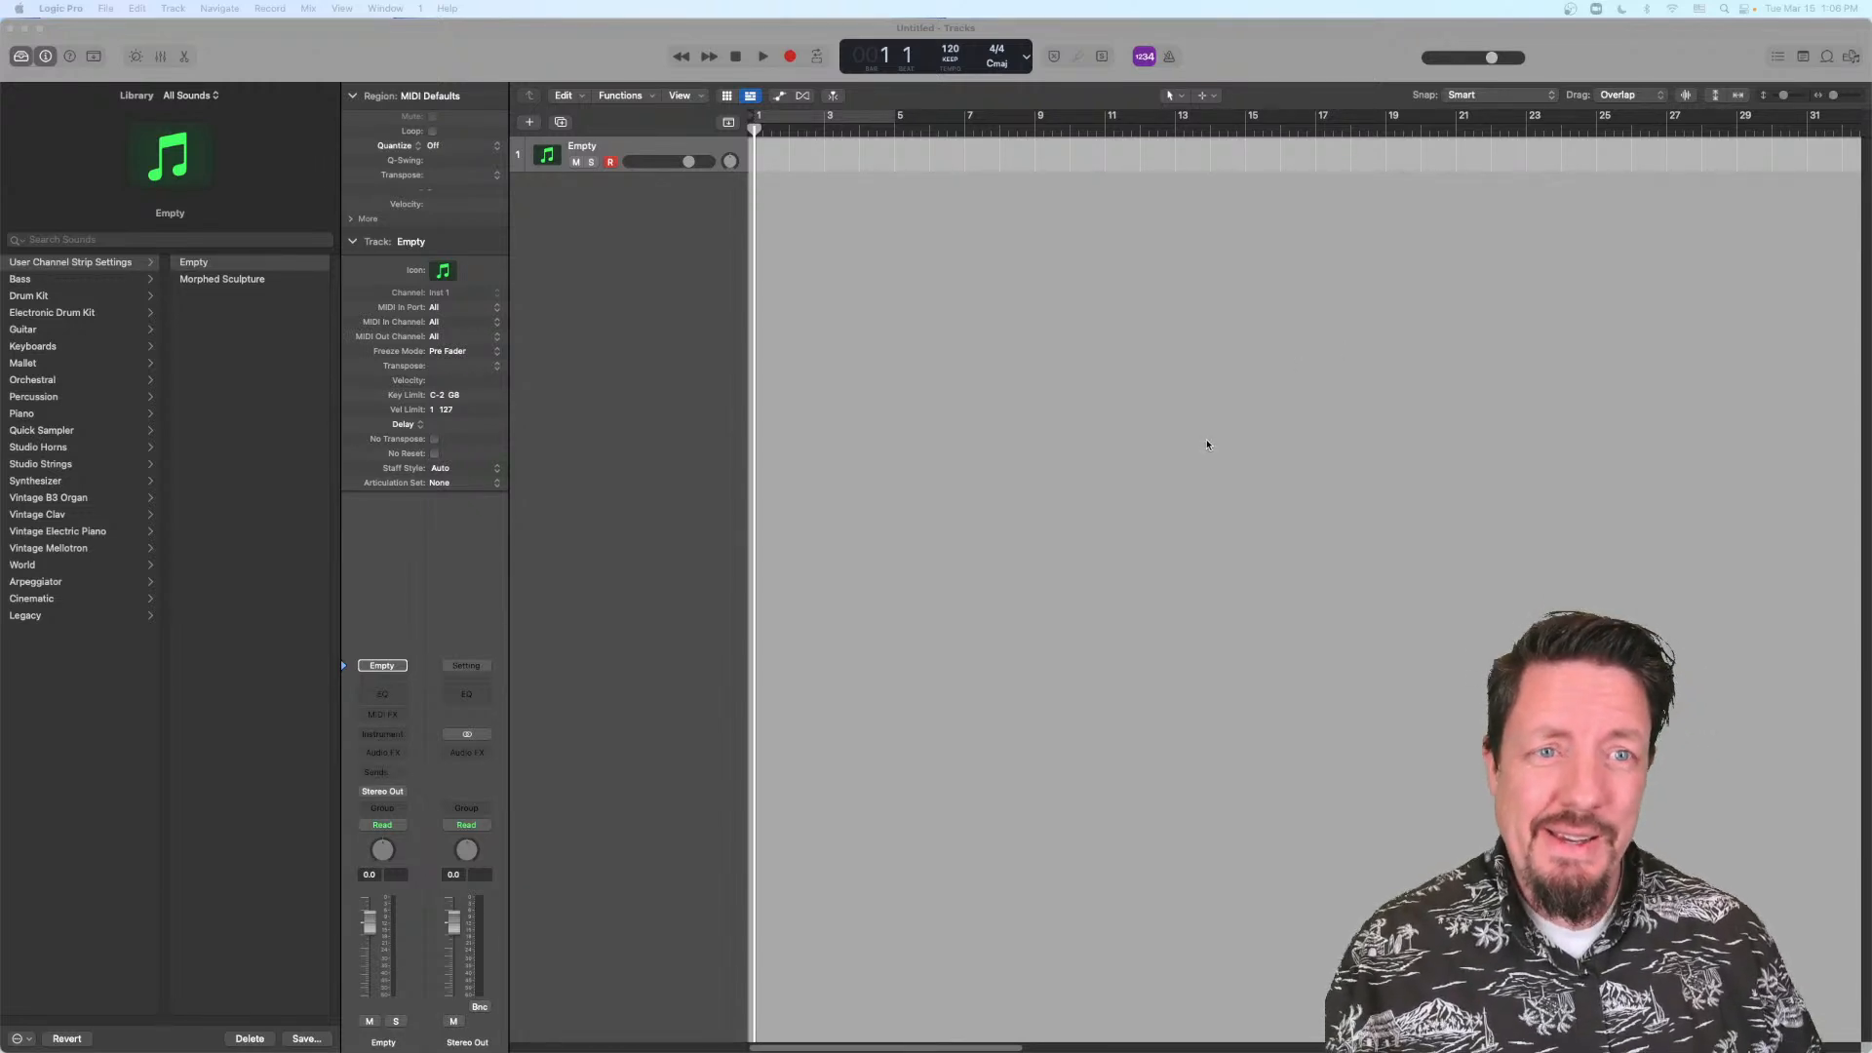
Step: Open the online Logic Pro release notes from the application's help resources
left_click(1020, 375)
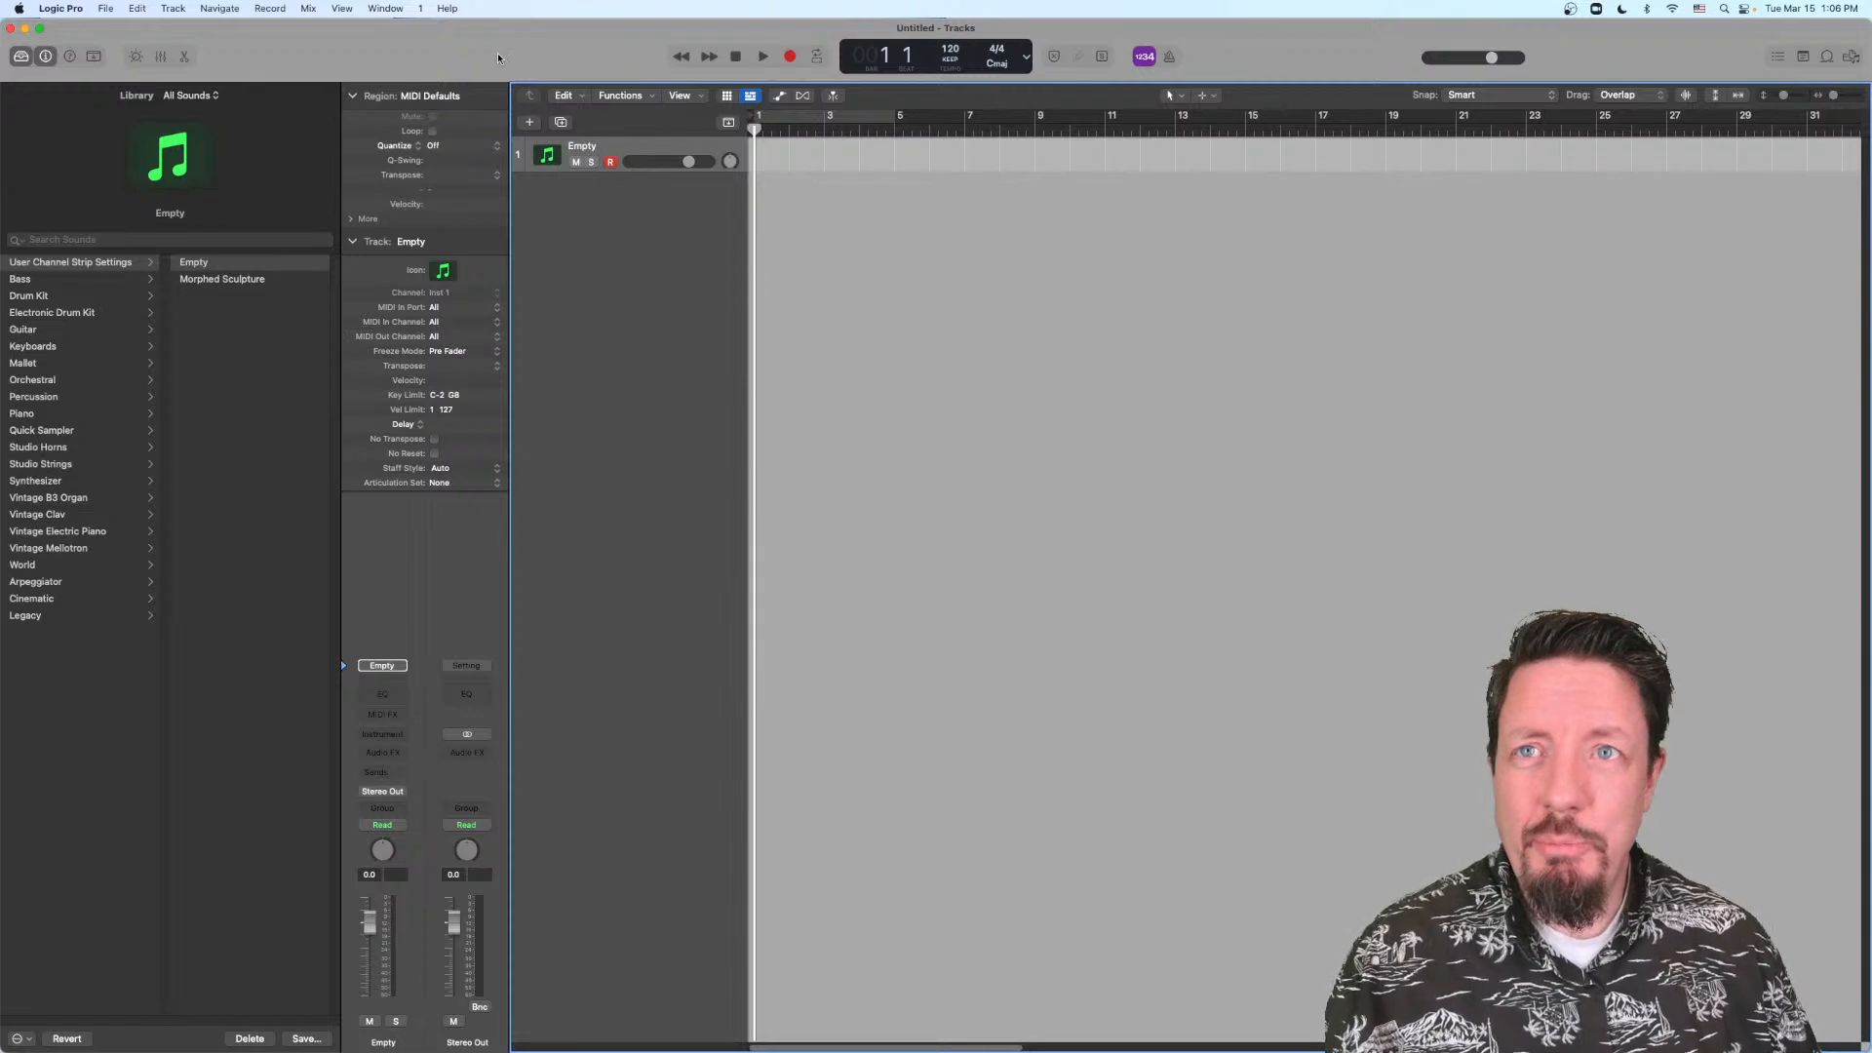
left_click(447, 10)
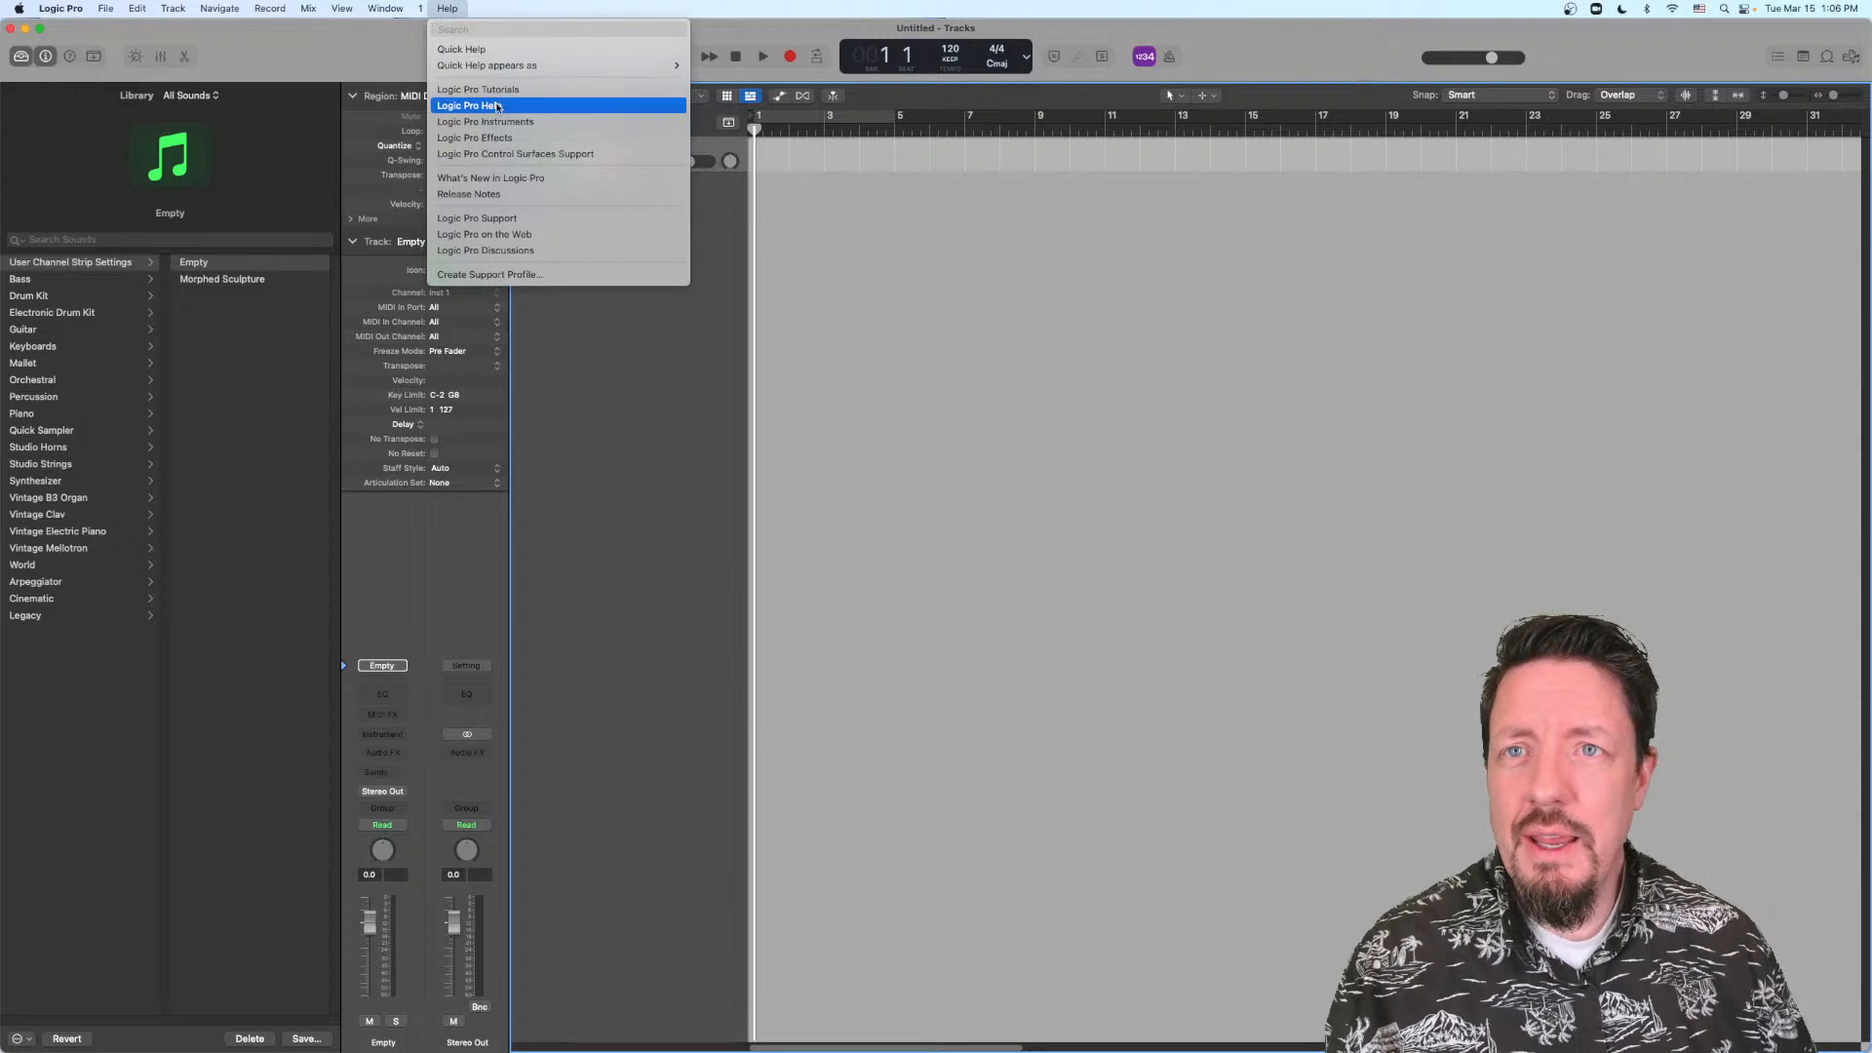
left_click(507, 195)
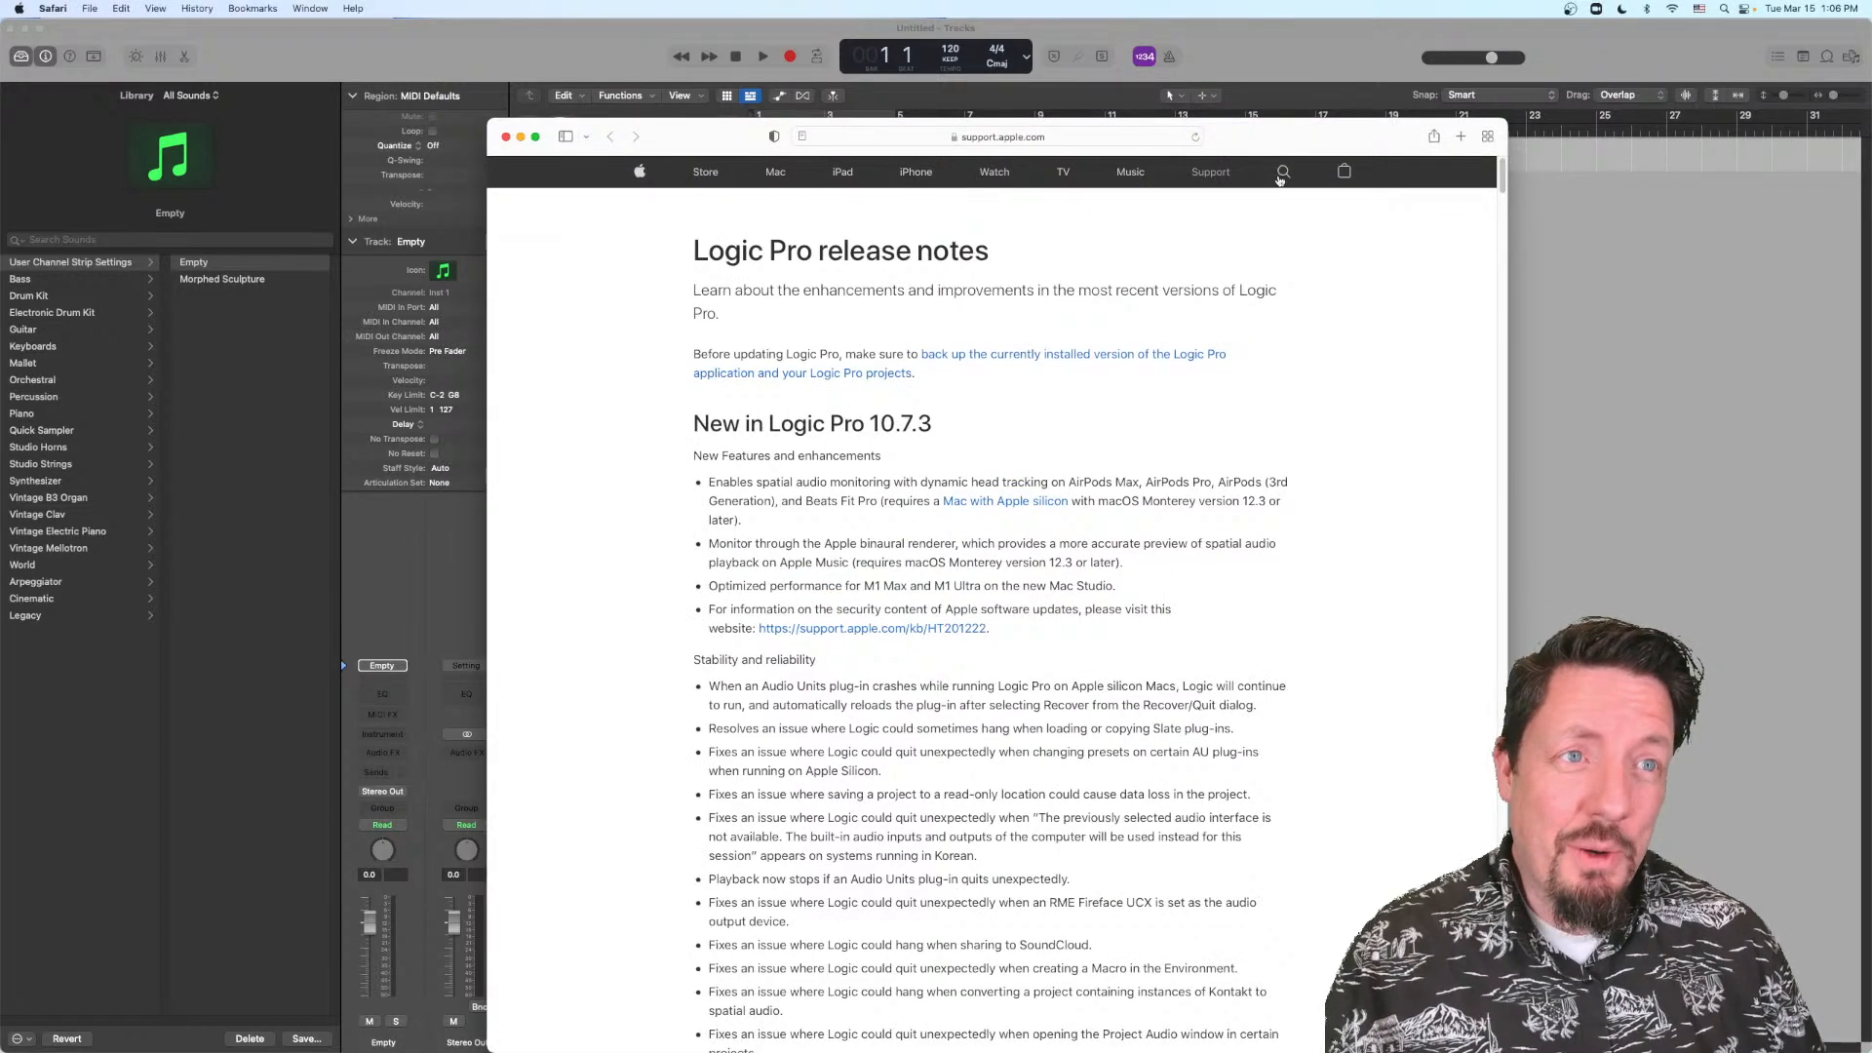
Step: Arrange the Logic Pro release notes and Apple security updates browser windows so both page headings can be read
left_click_drag(1289, 145, 1301, 112)
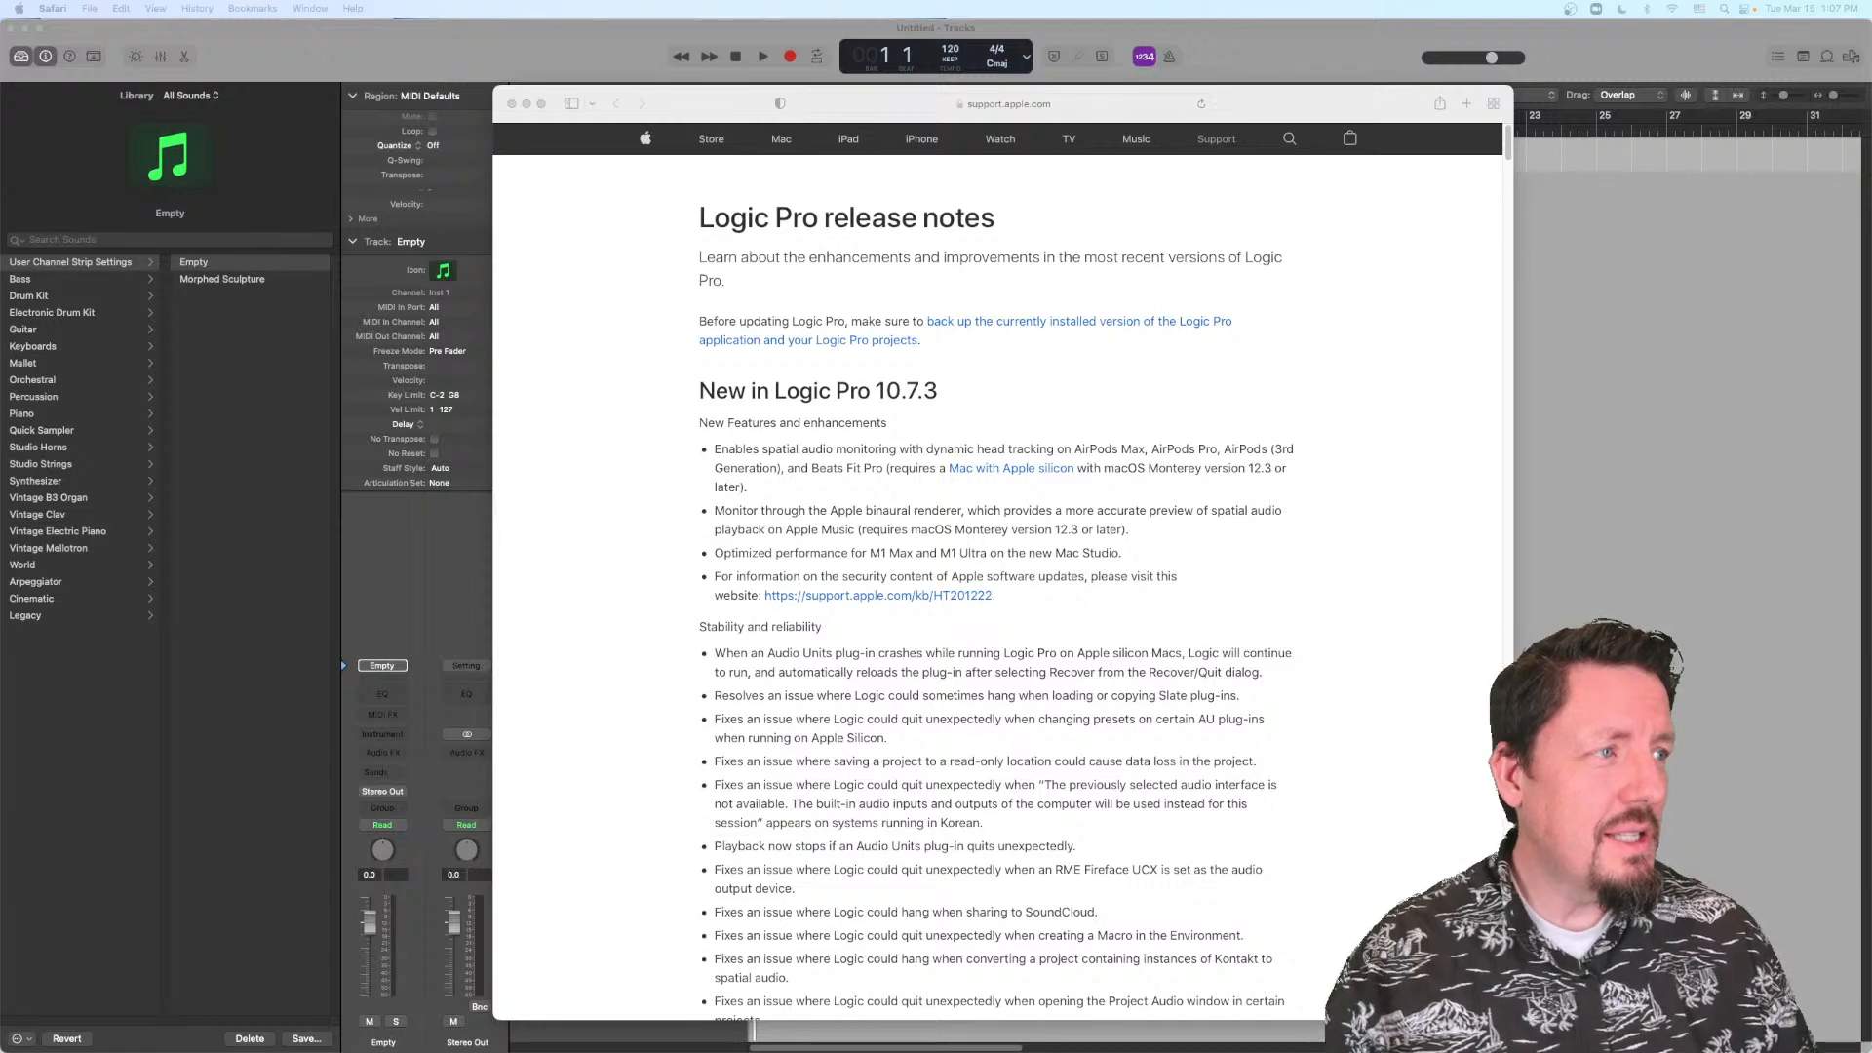
left_click_drag(1388, 105, 942, 78)
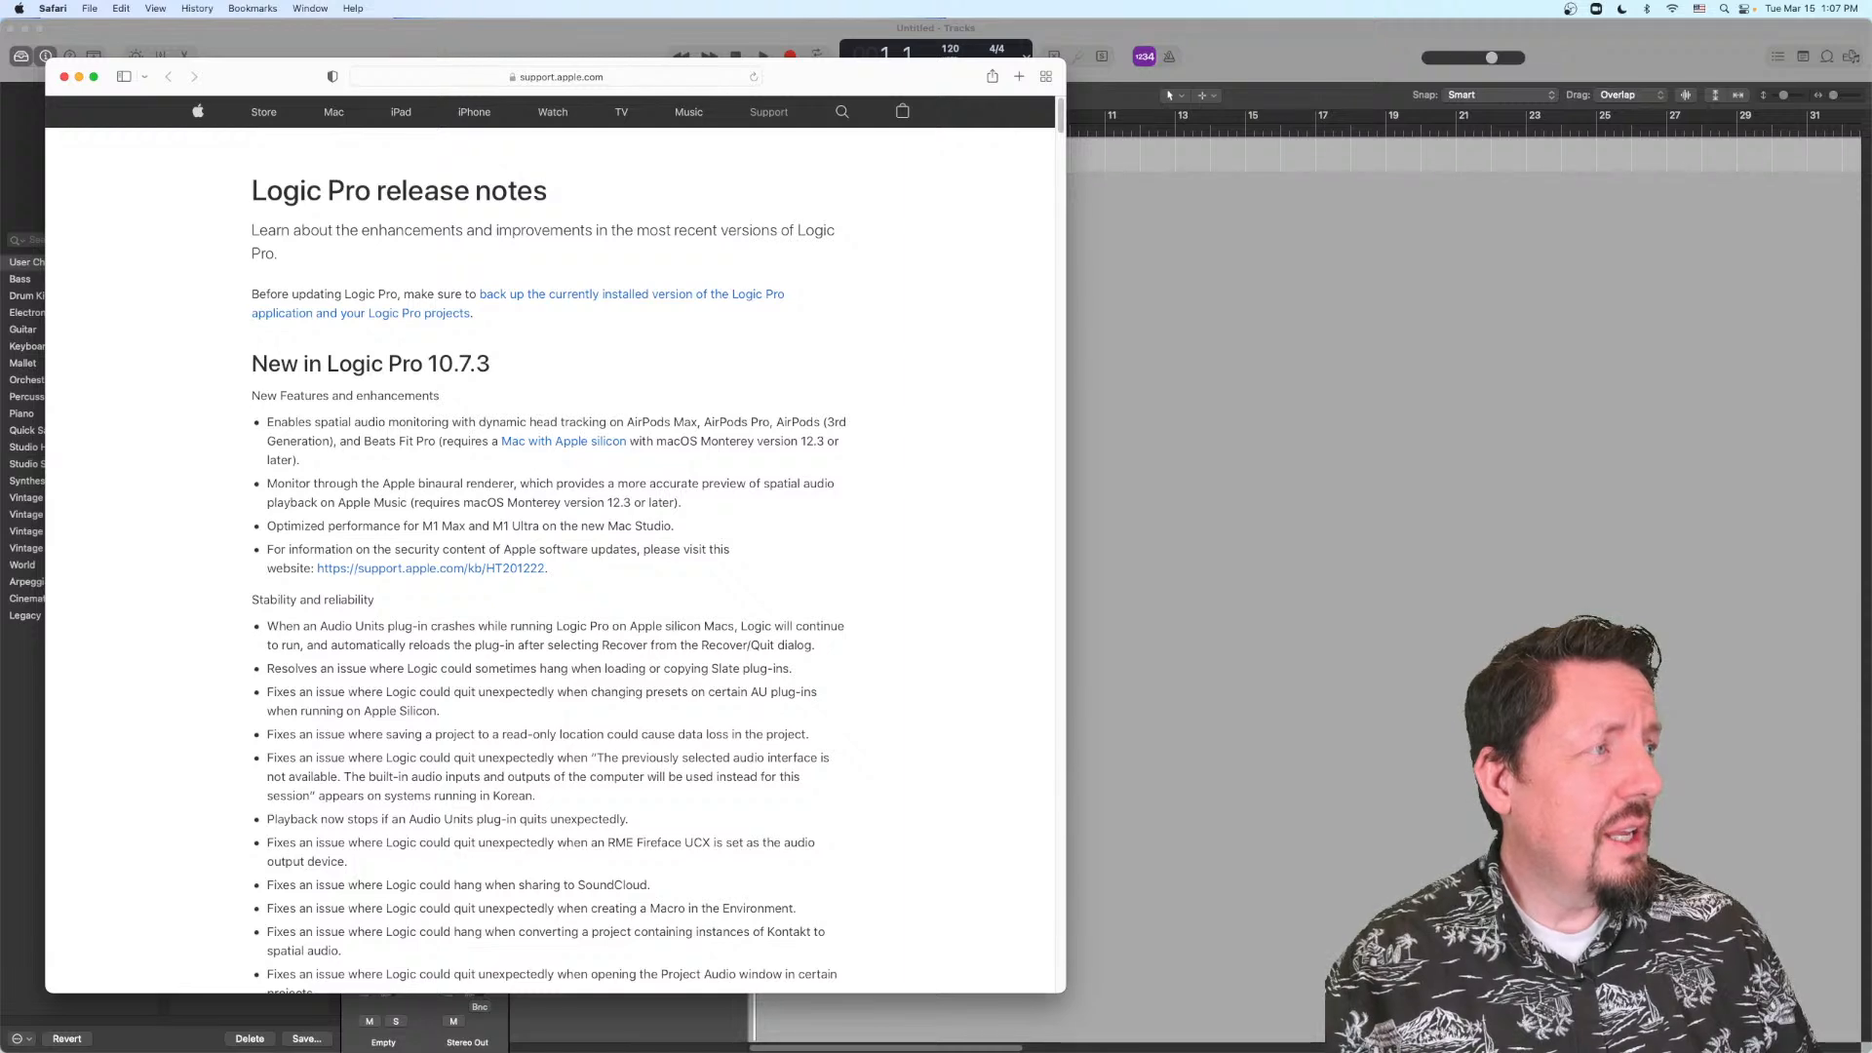
left_click_drag(1750, 104, 1223, 290)
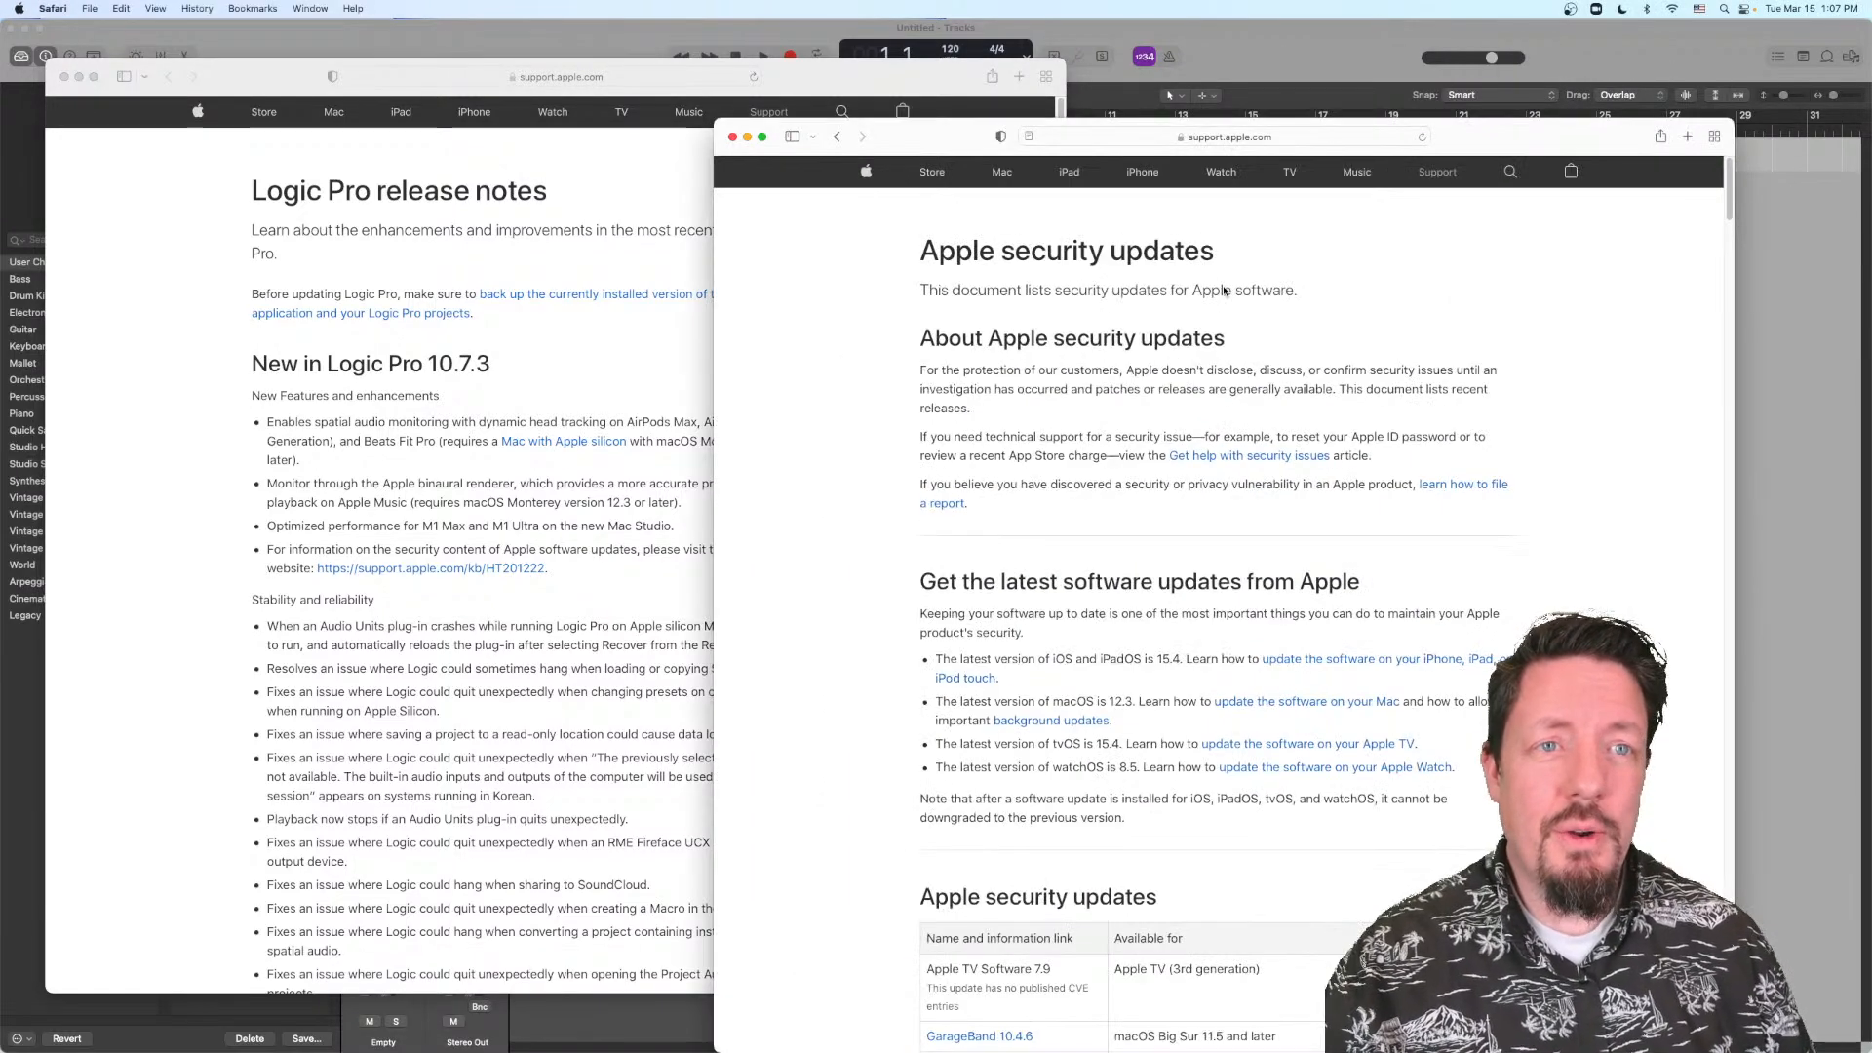
left_click_drag(962, 141, 830, 50)
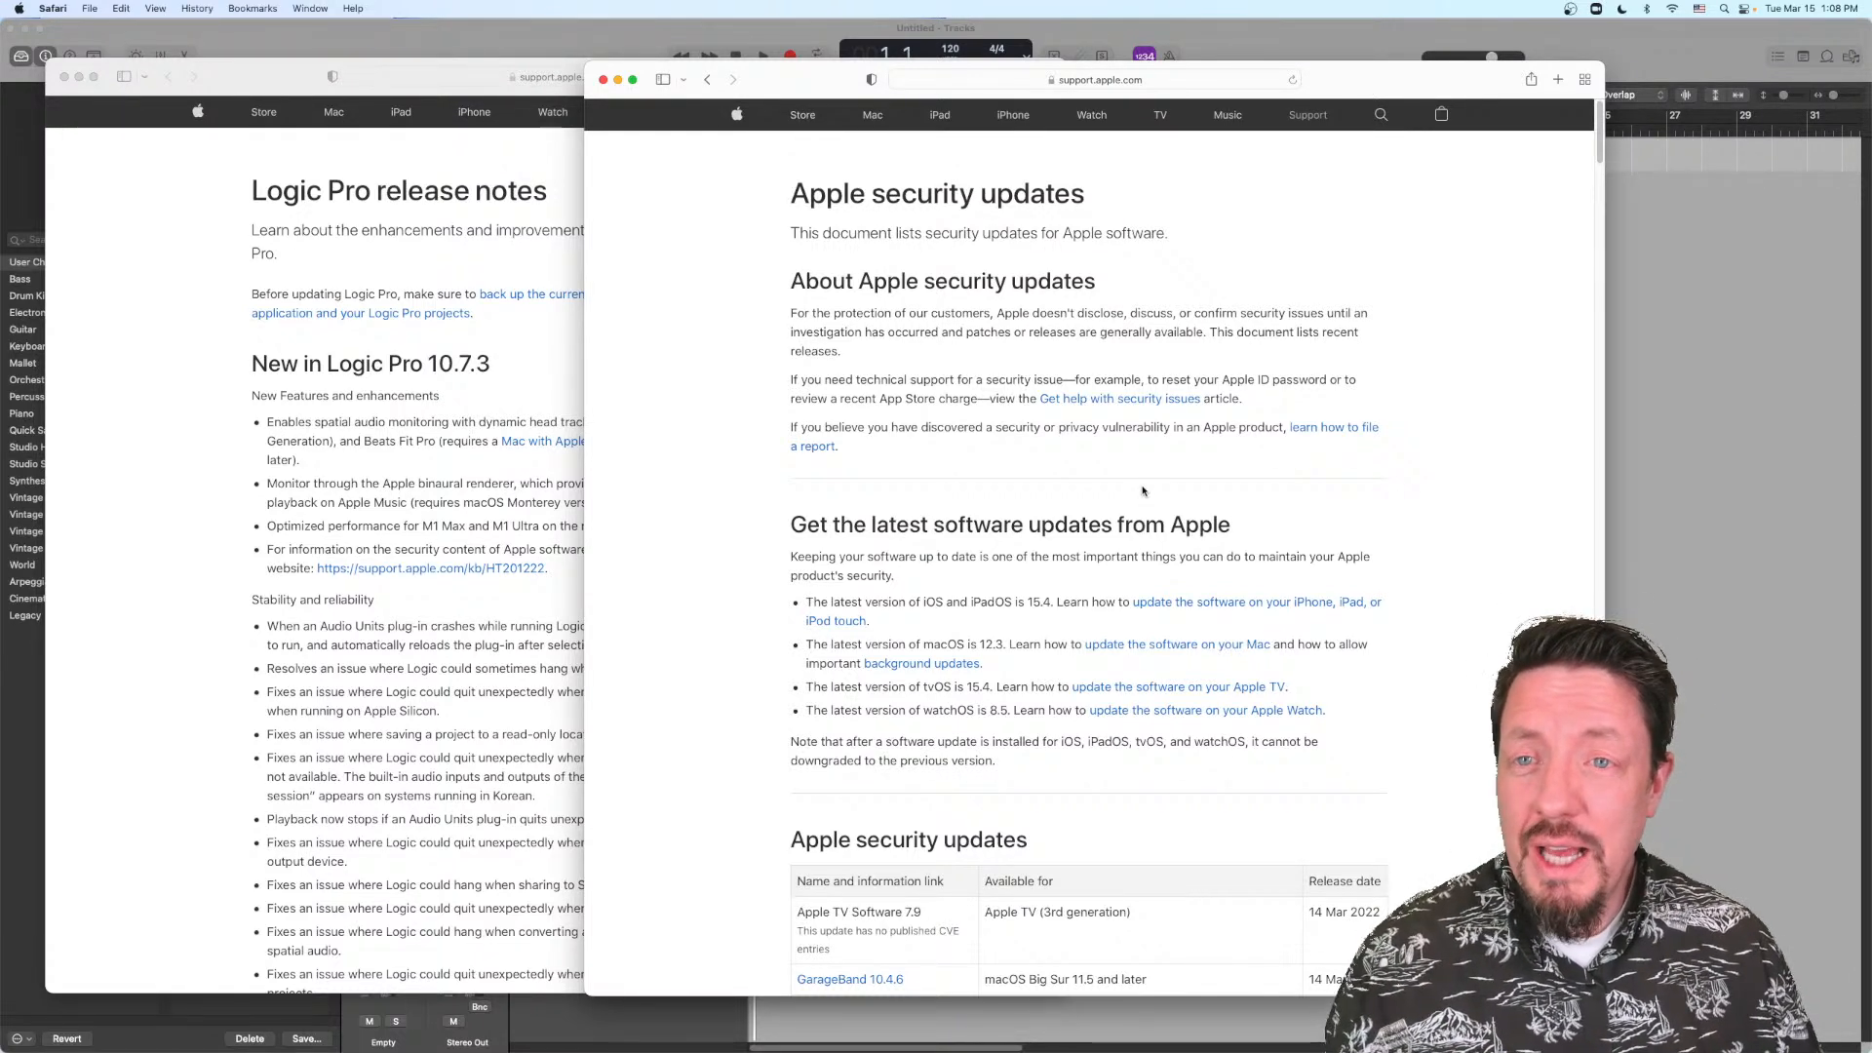
Step: Find the Logic Pro X 10.7.3 entry in the Apple security updates list and highlight its name and its macOS availability
scroll(1144, 490, "down", 1)
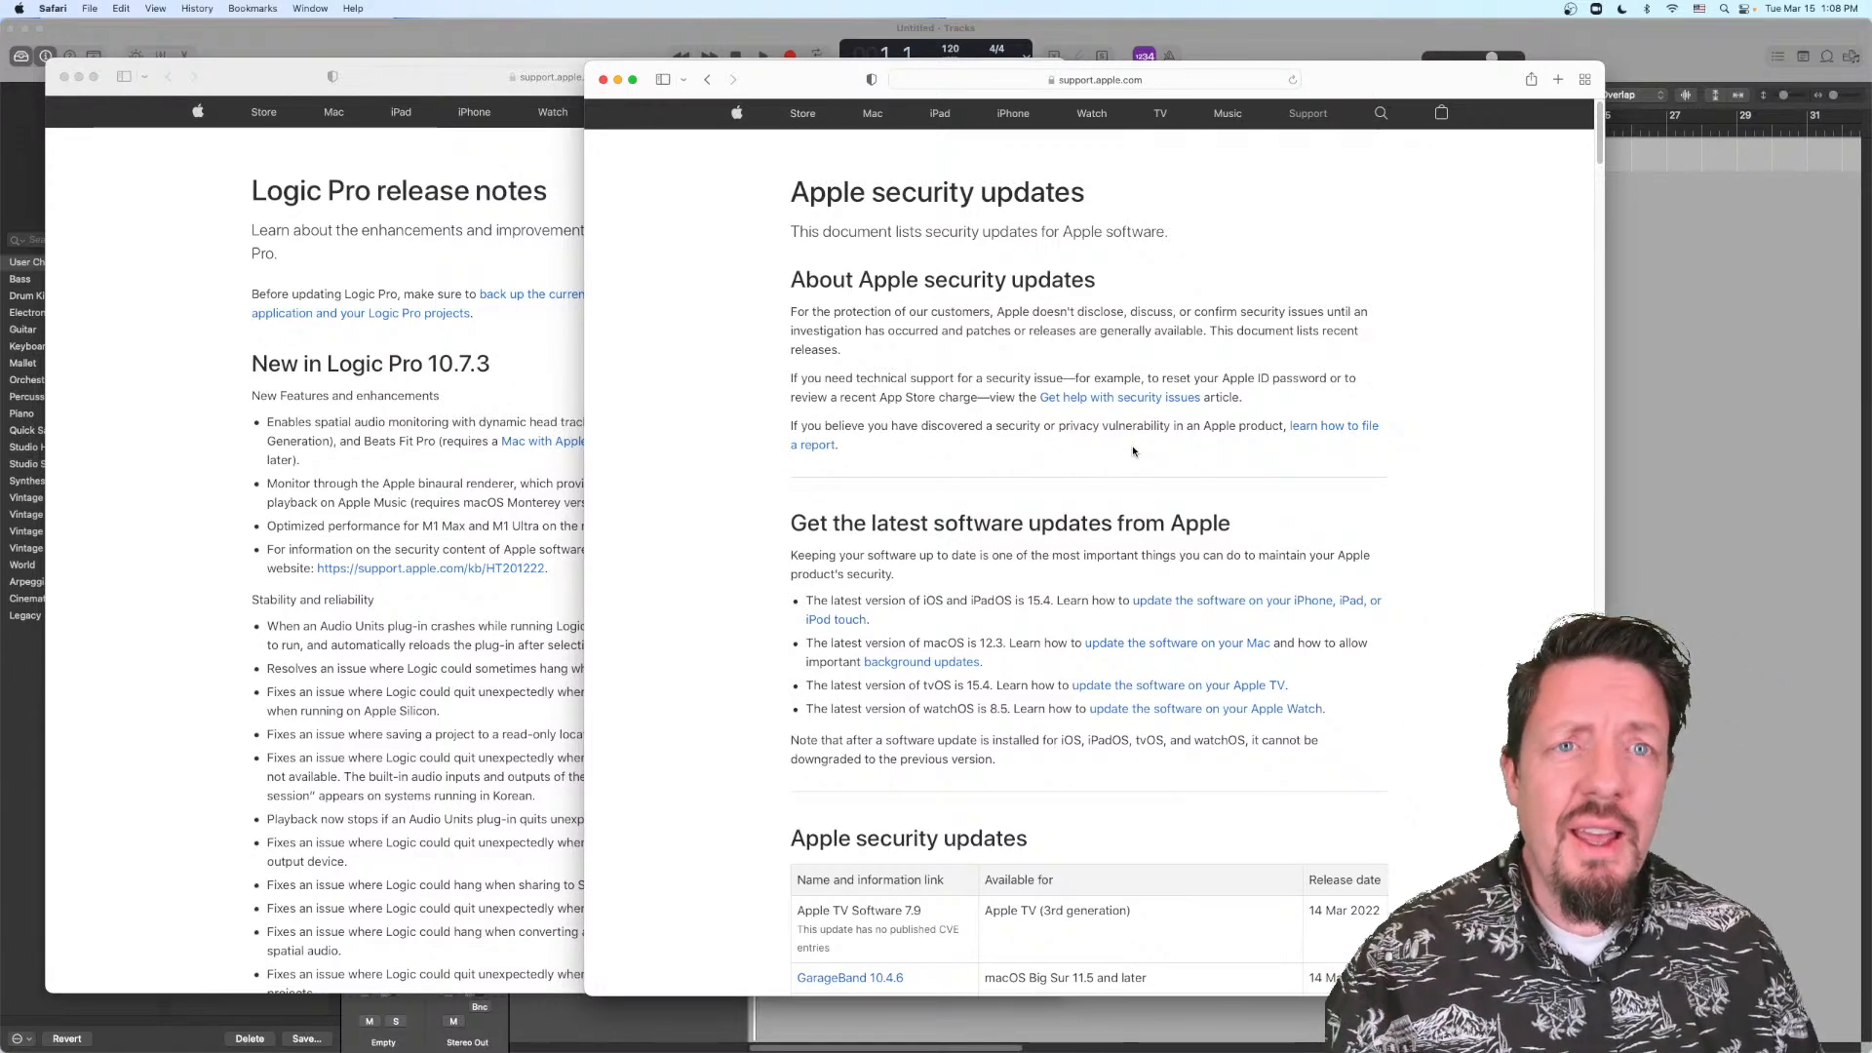
scroll(1134, 450, "down", 5)
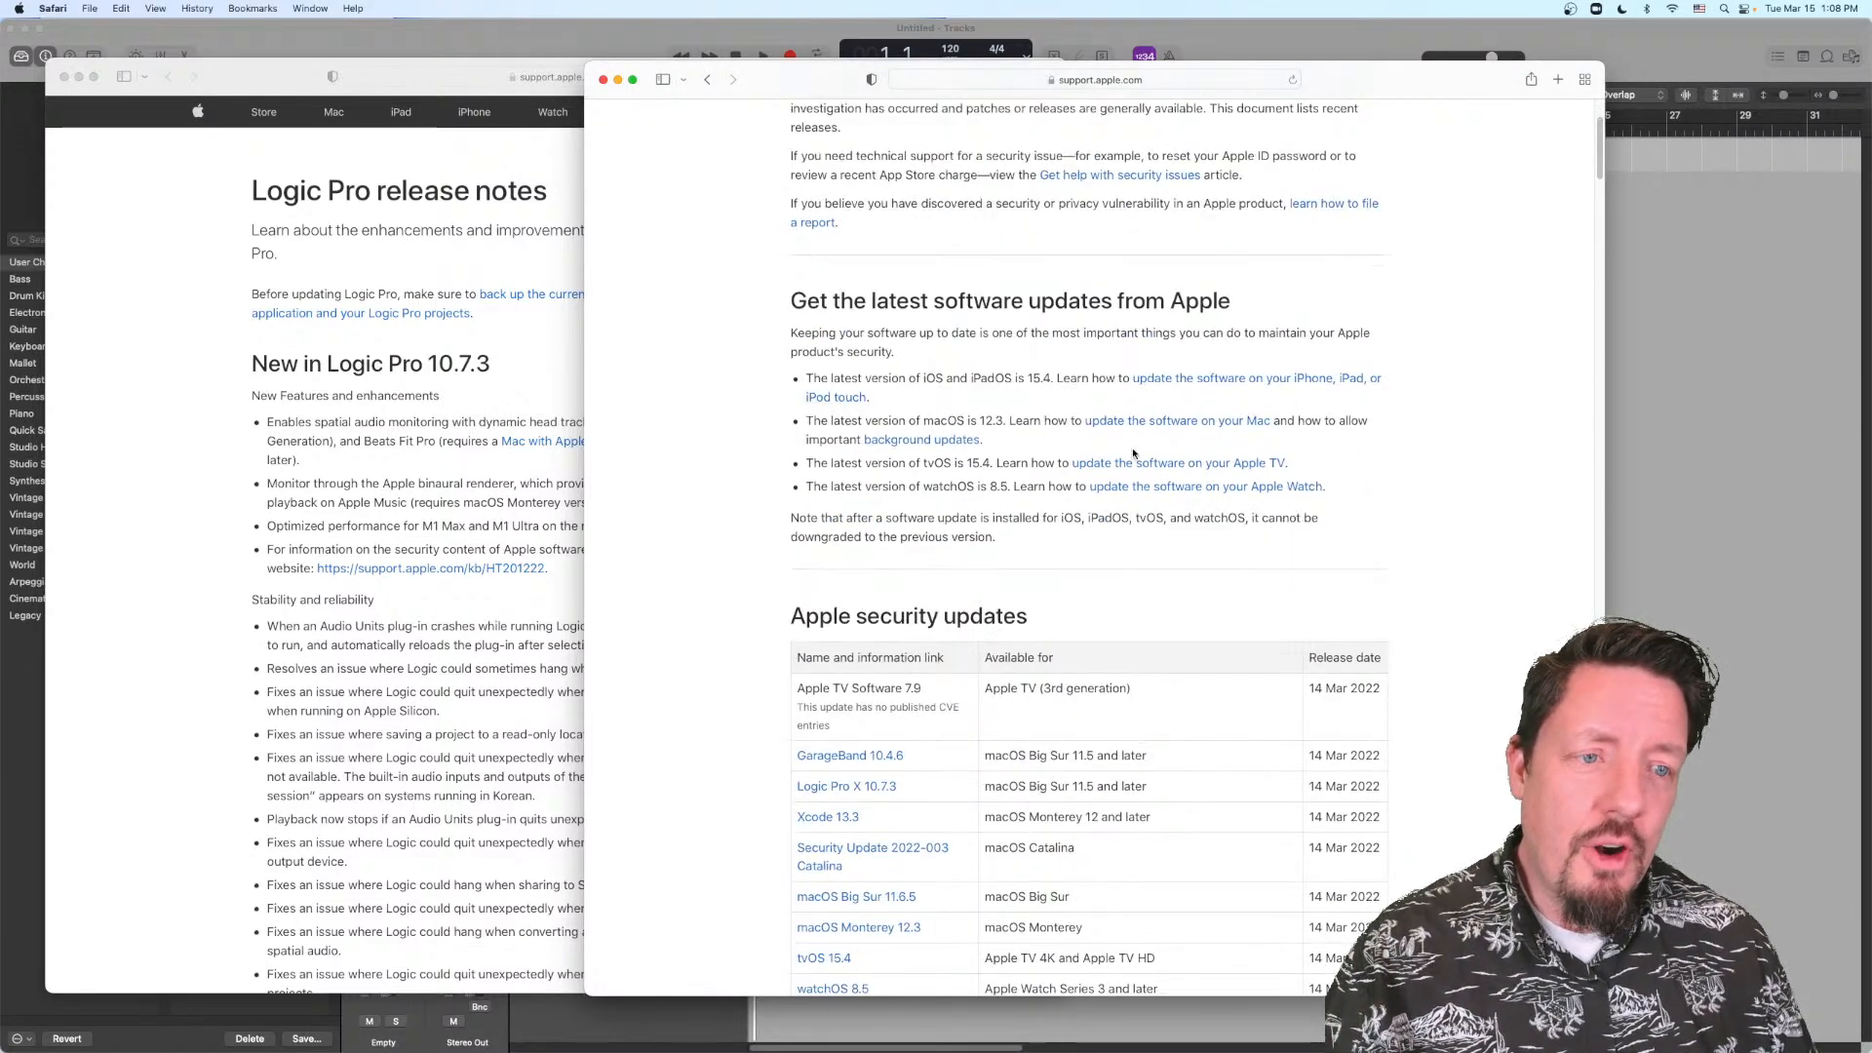
scroll(1134, 451, "down", 3)
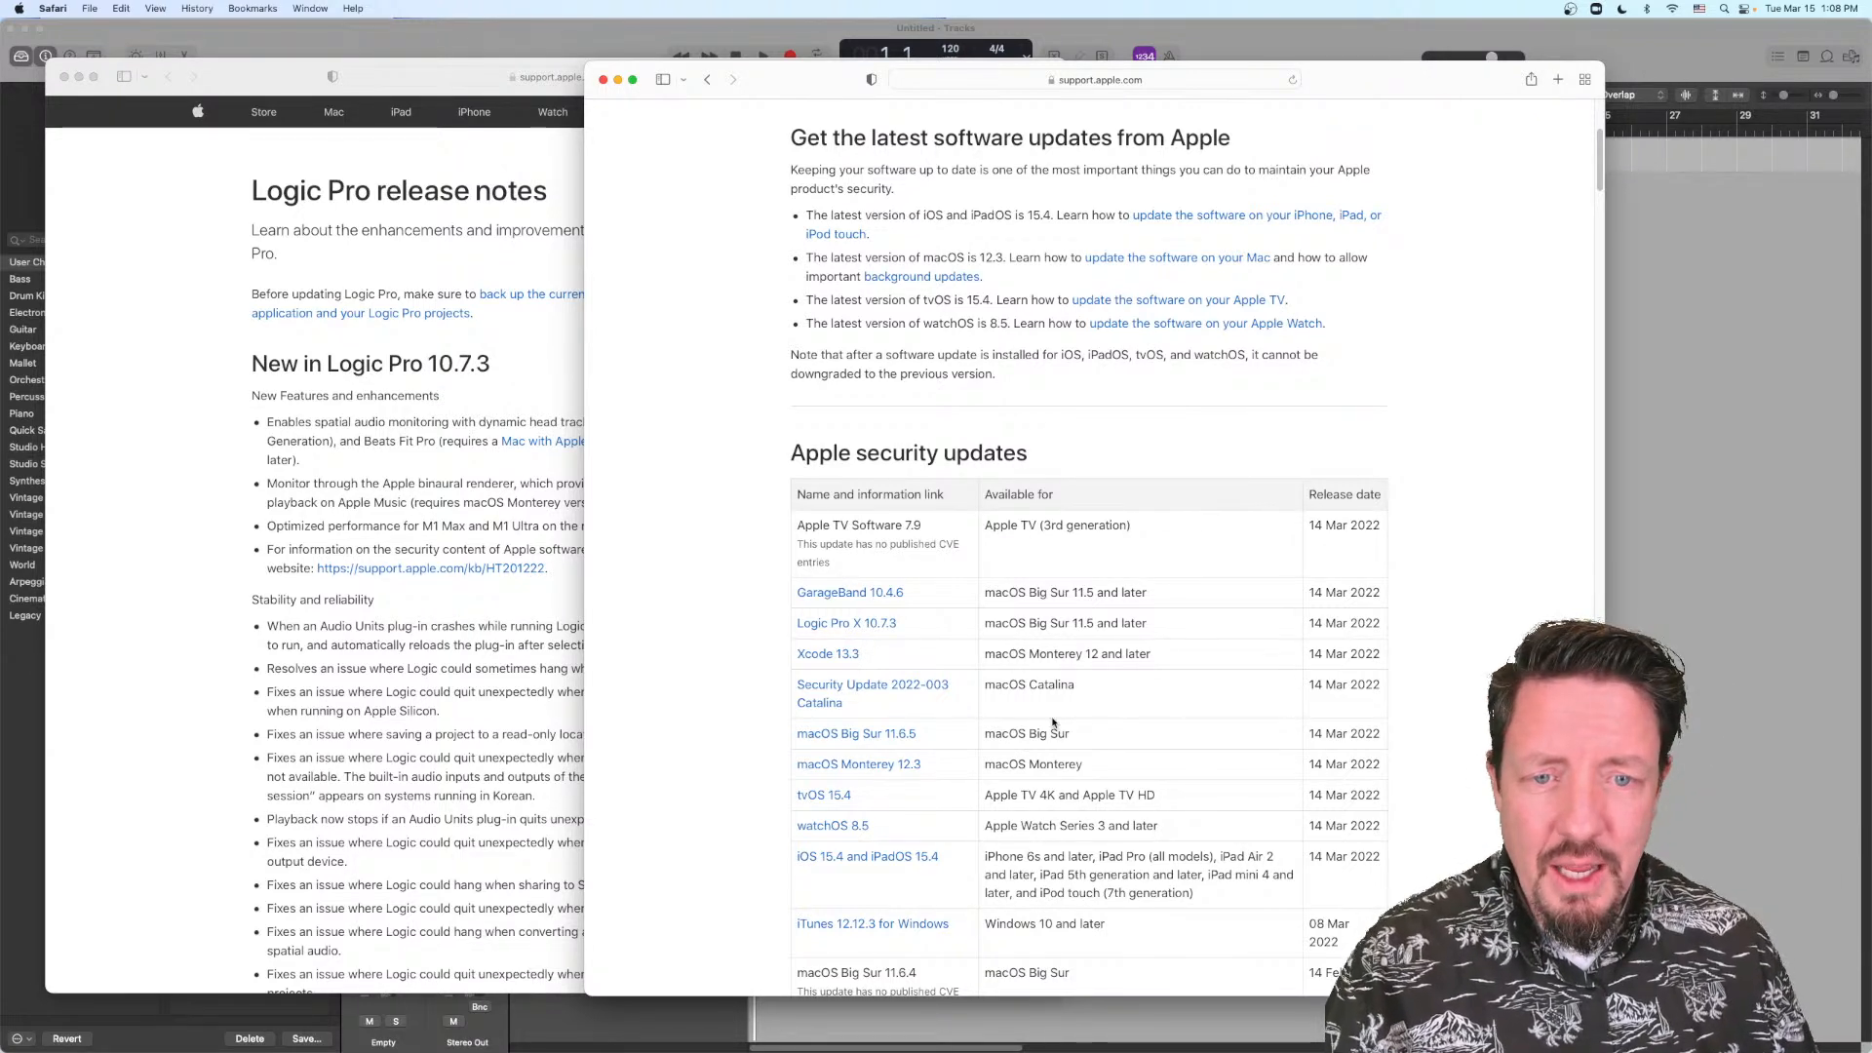
triple_click(794, 624)
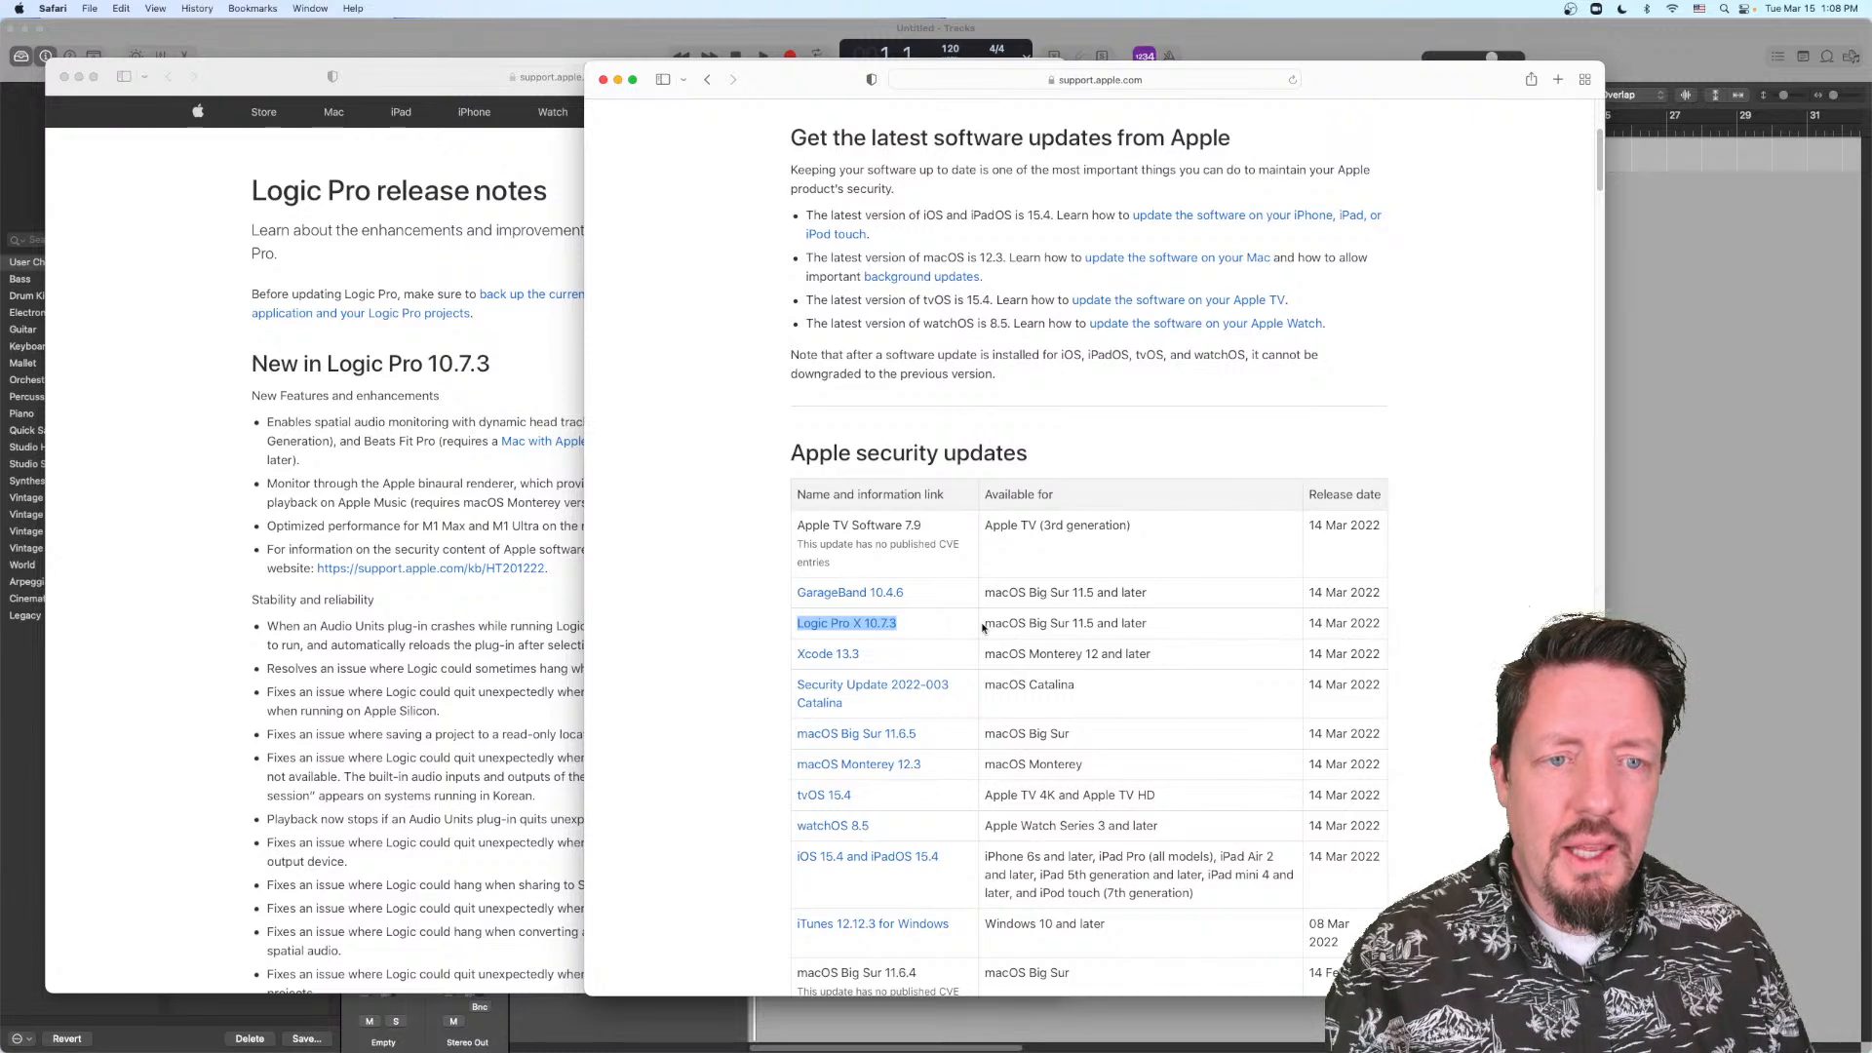
left_click_drag(984, 625, 1163, 623)
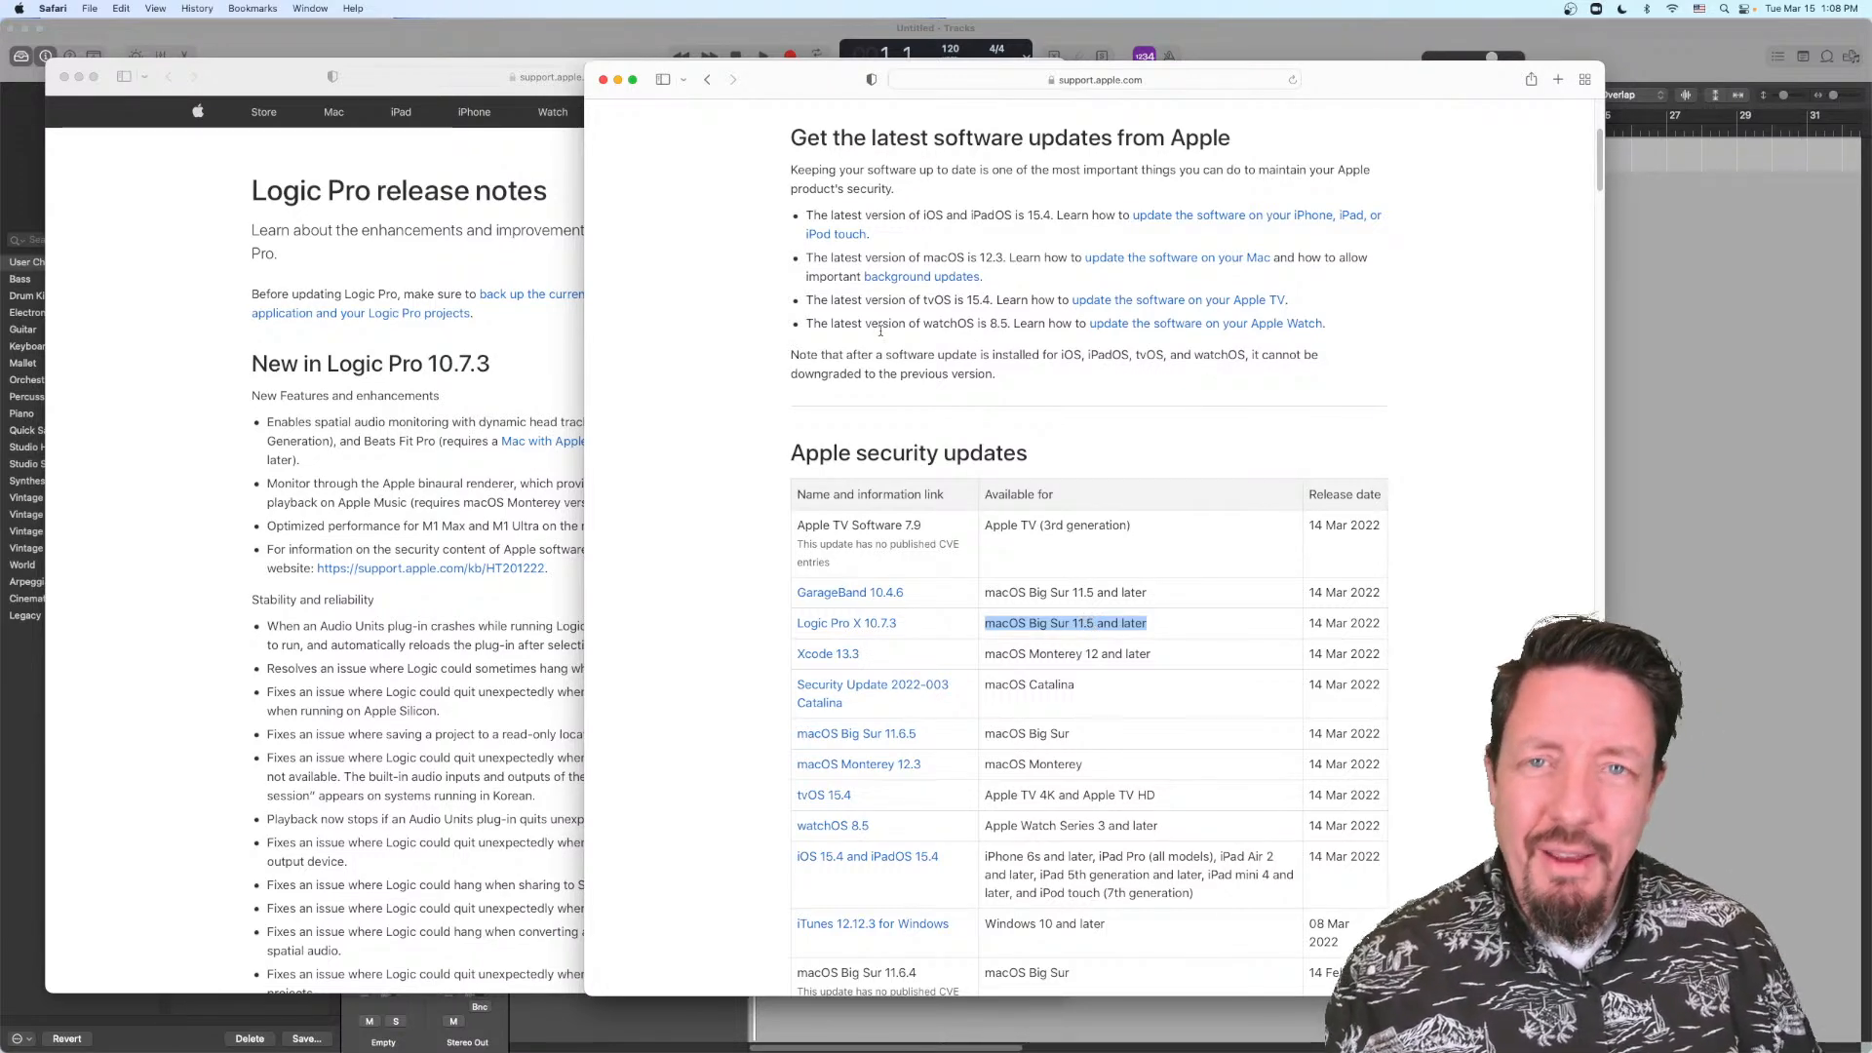
Step: Bring the Logic Pro release notes forward and highlight the passage about dynamic head tracking and the AirPods and Beats models
left_click_drag(799, 79, 893, 76)
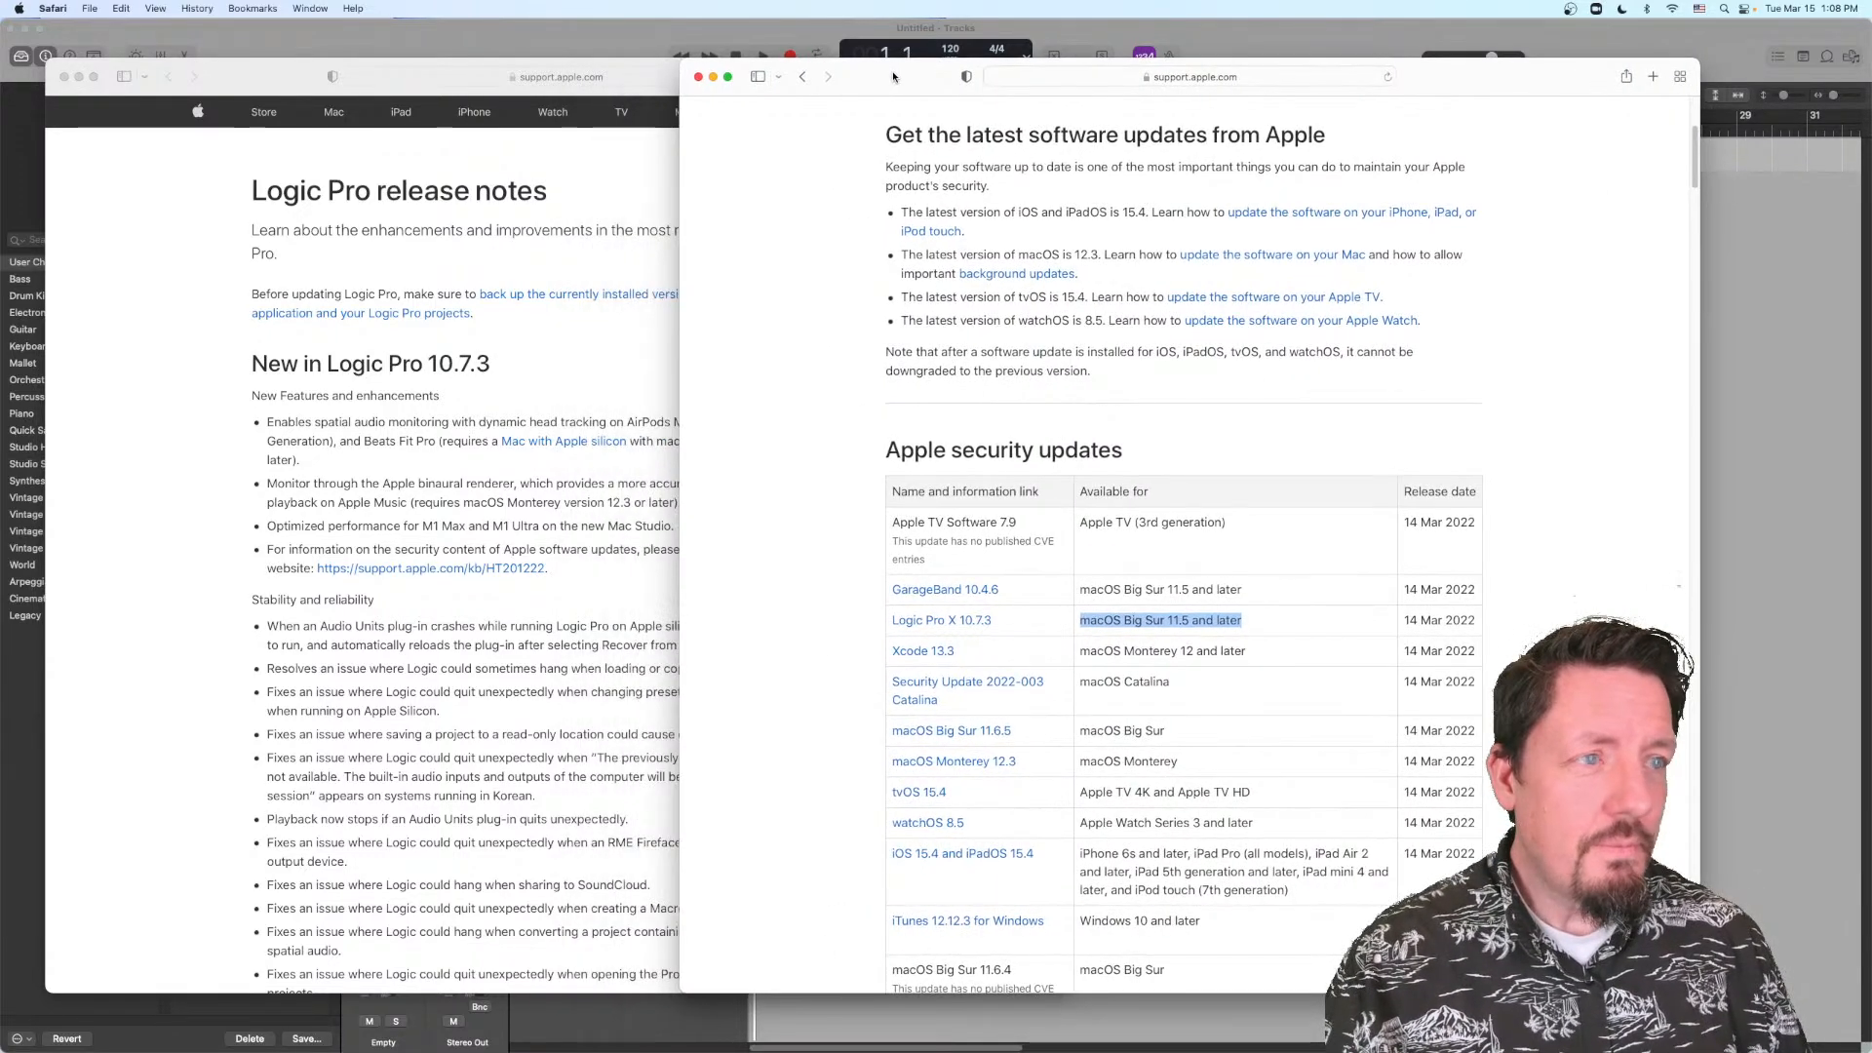
left_click(424, 292)
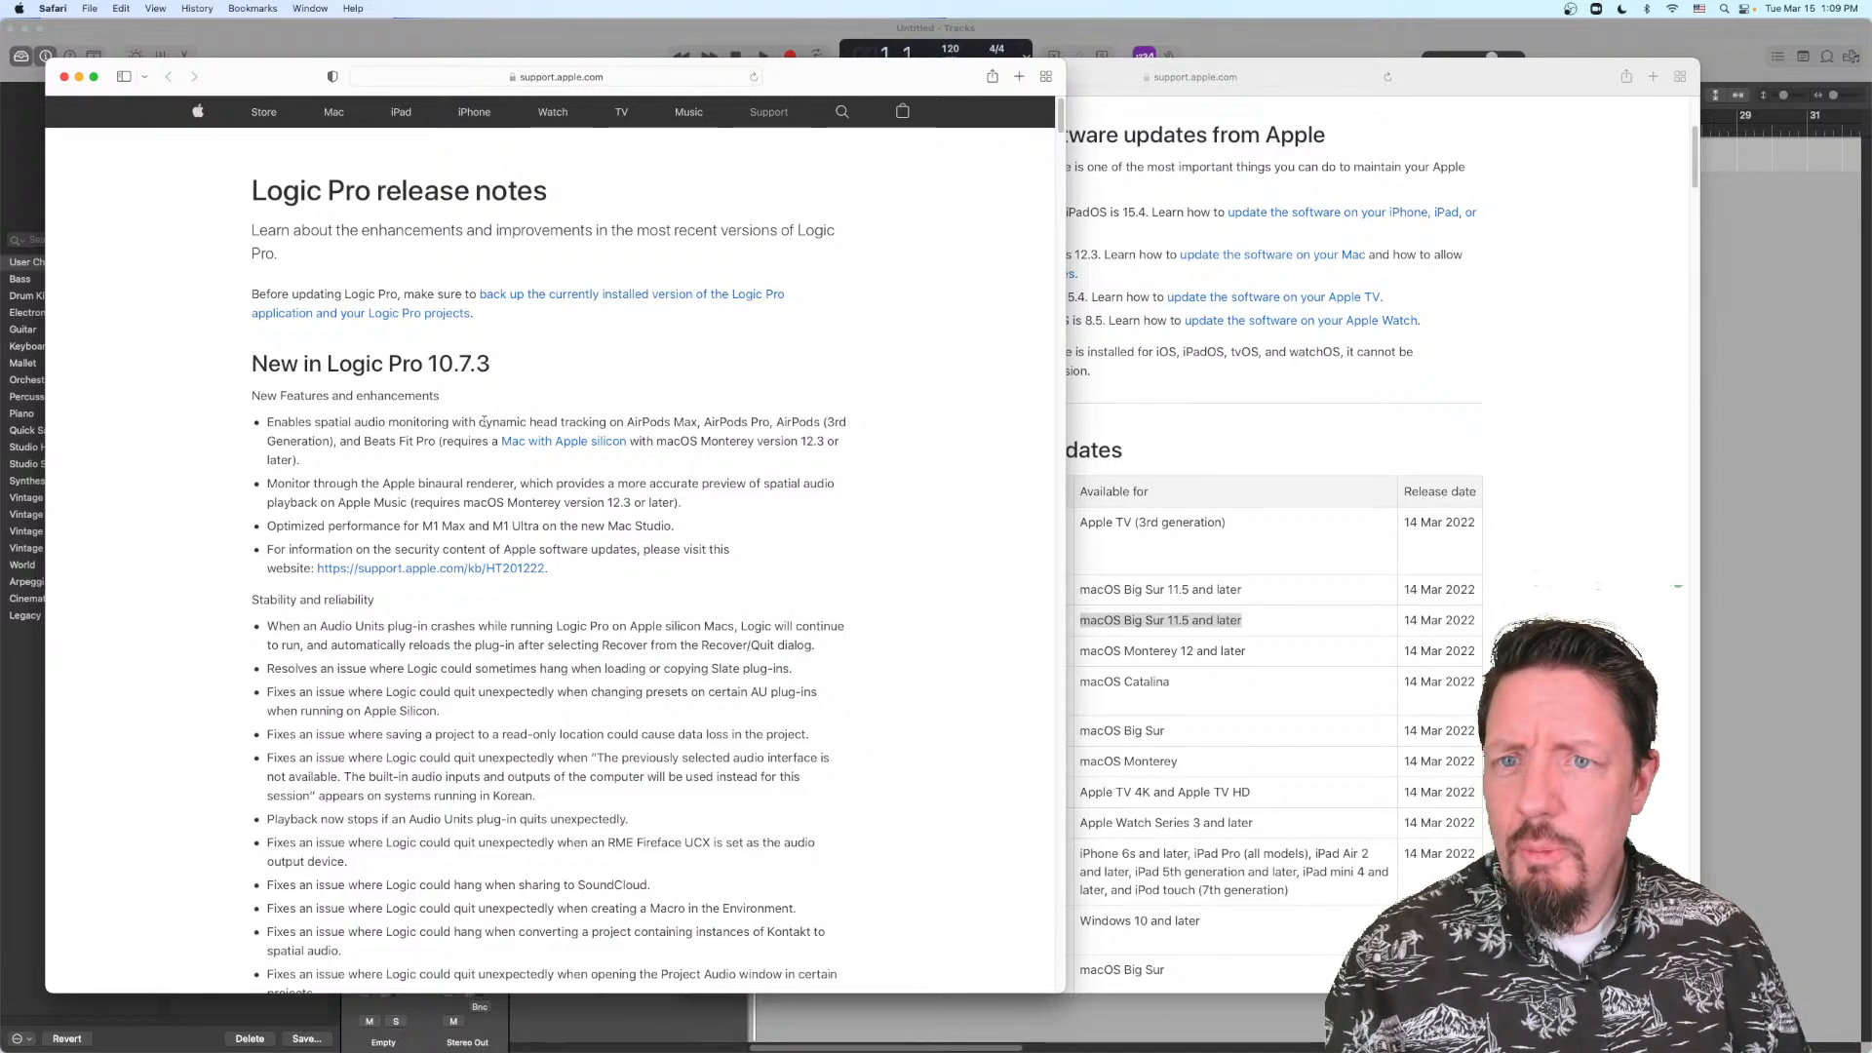
left_click_drag(479, 421, 436, 441)
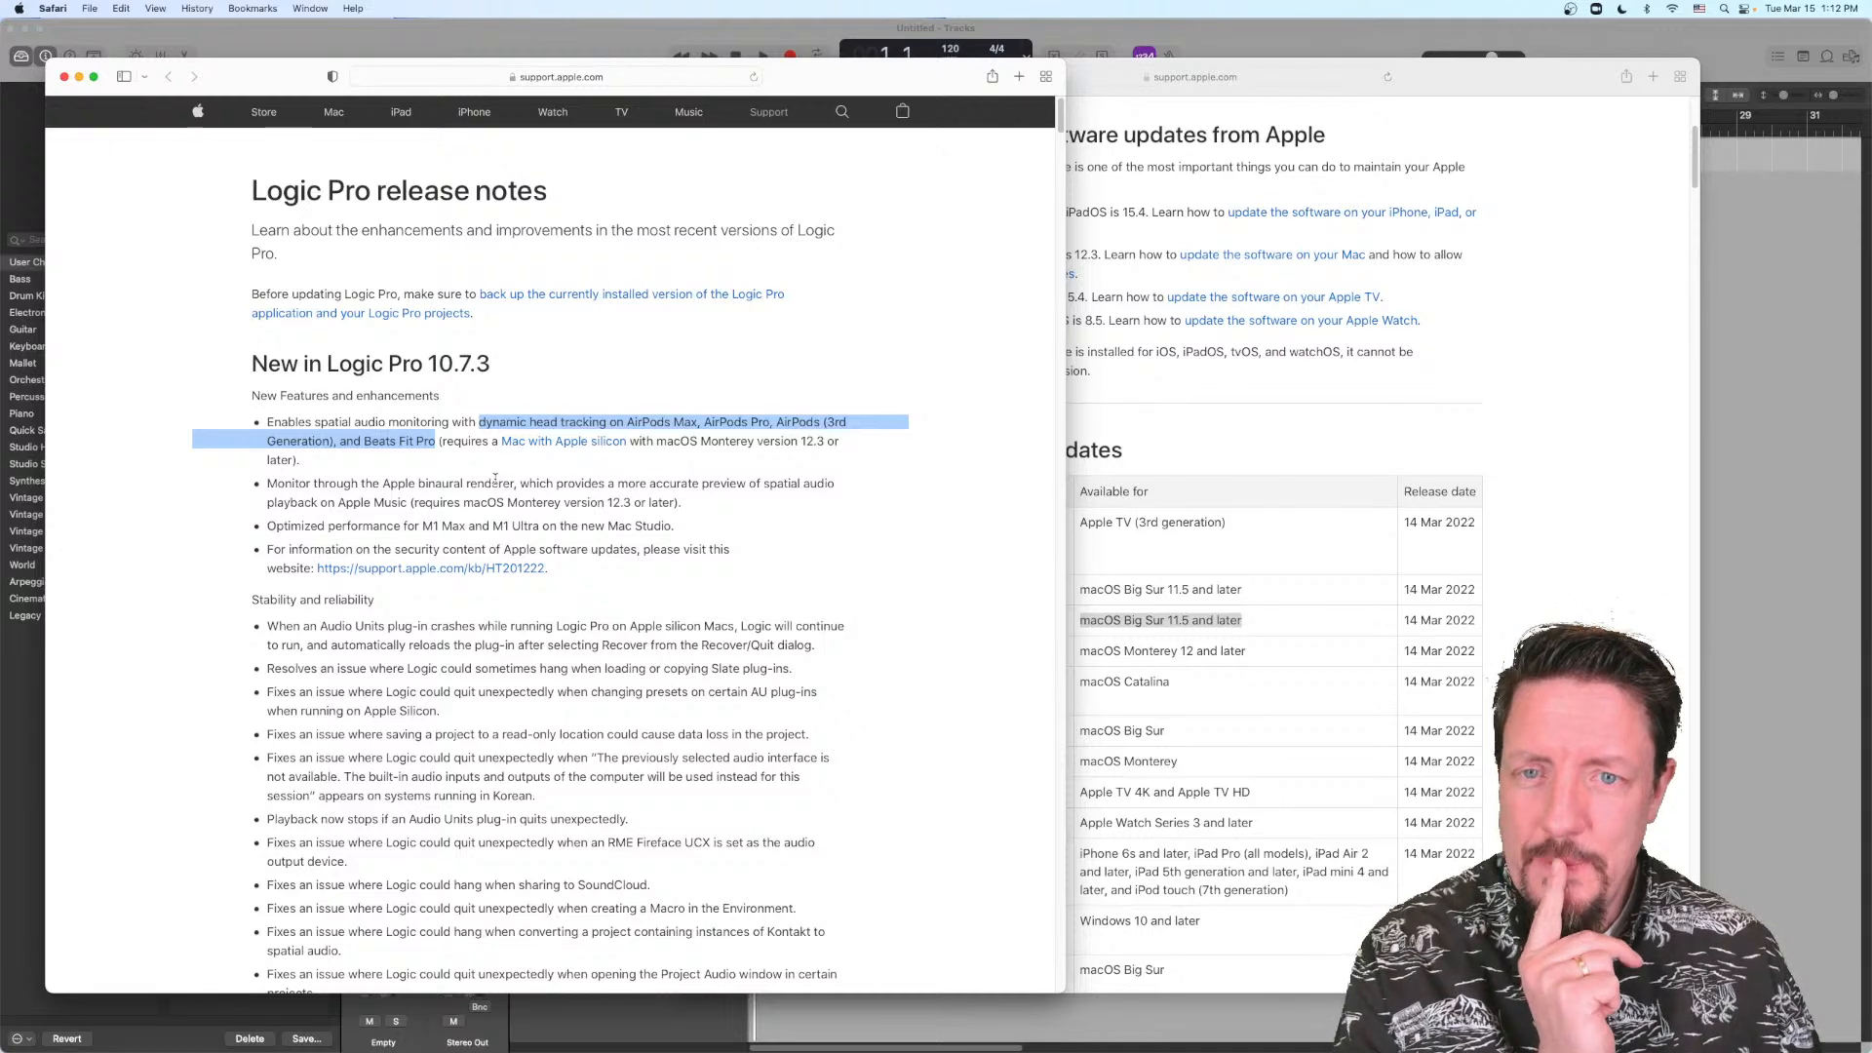
Step: Switch back to Logic Pro and select the AirPods Pro as the output device in the audio device preferences
left_click(507, 46)
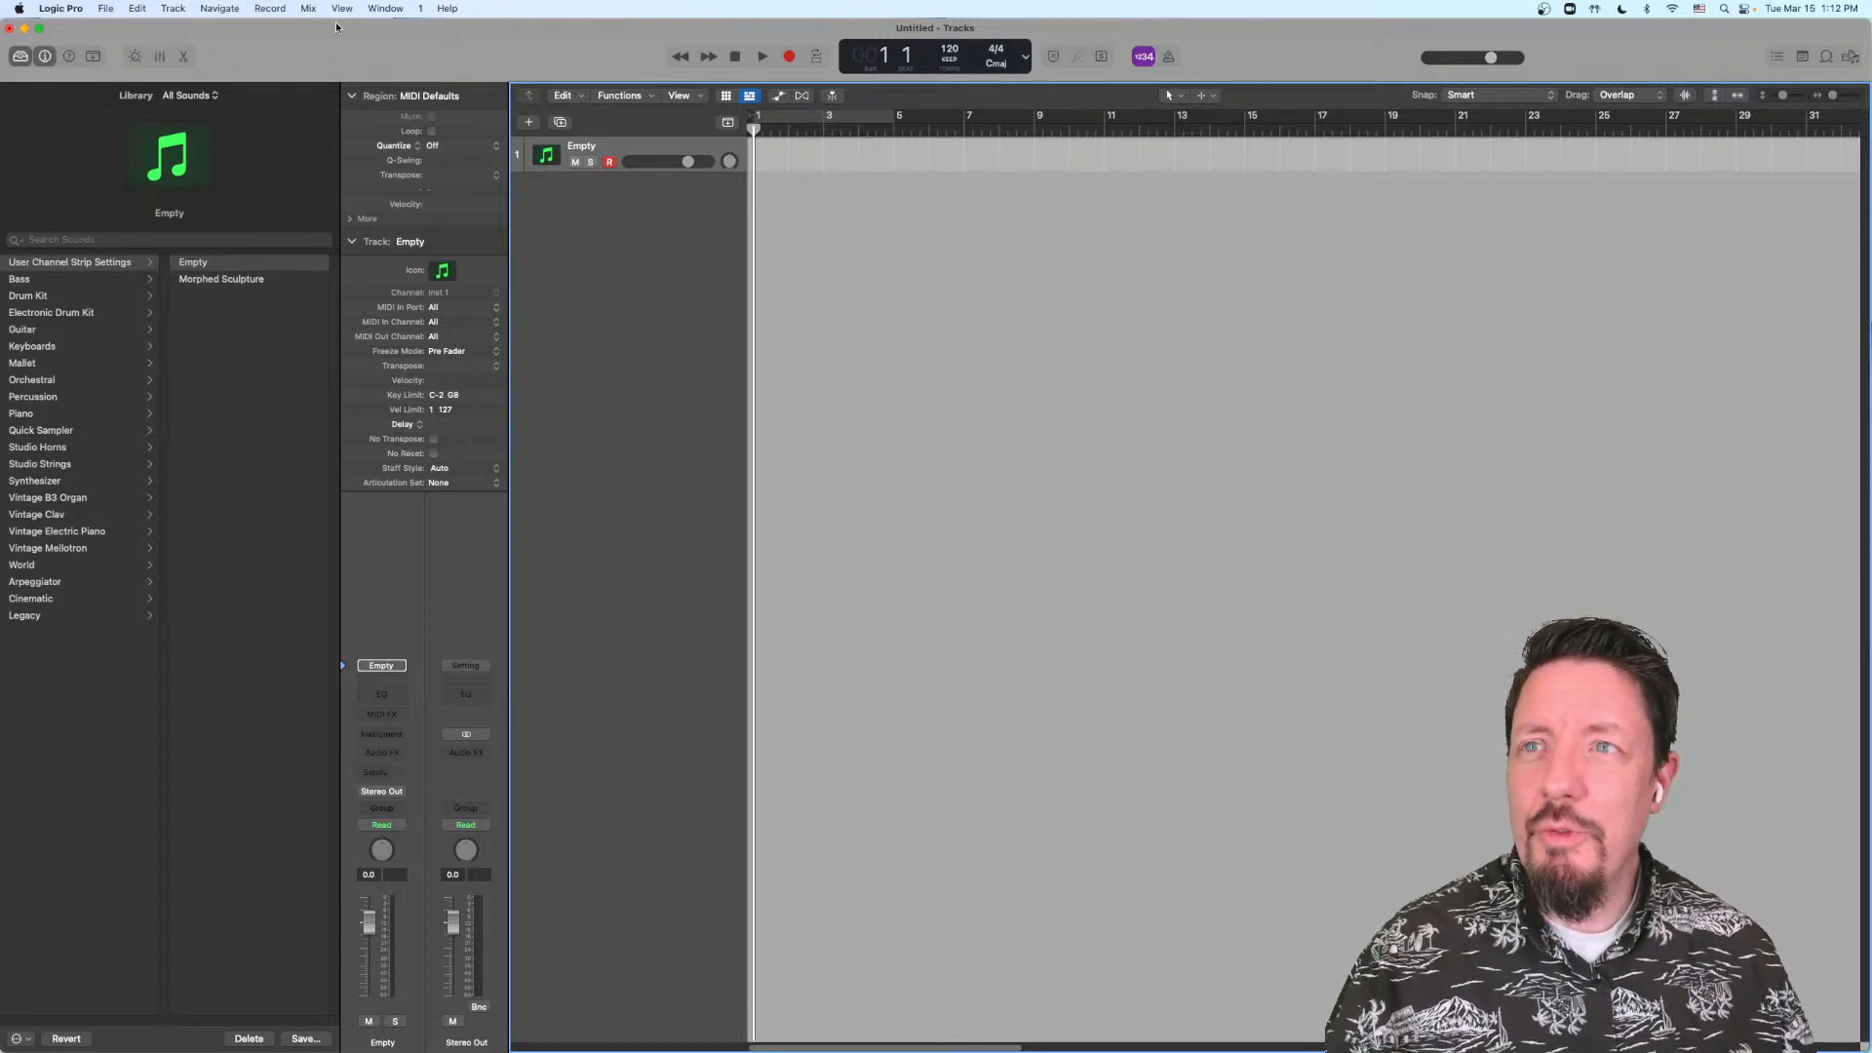
left_click(83, 9)
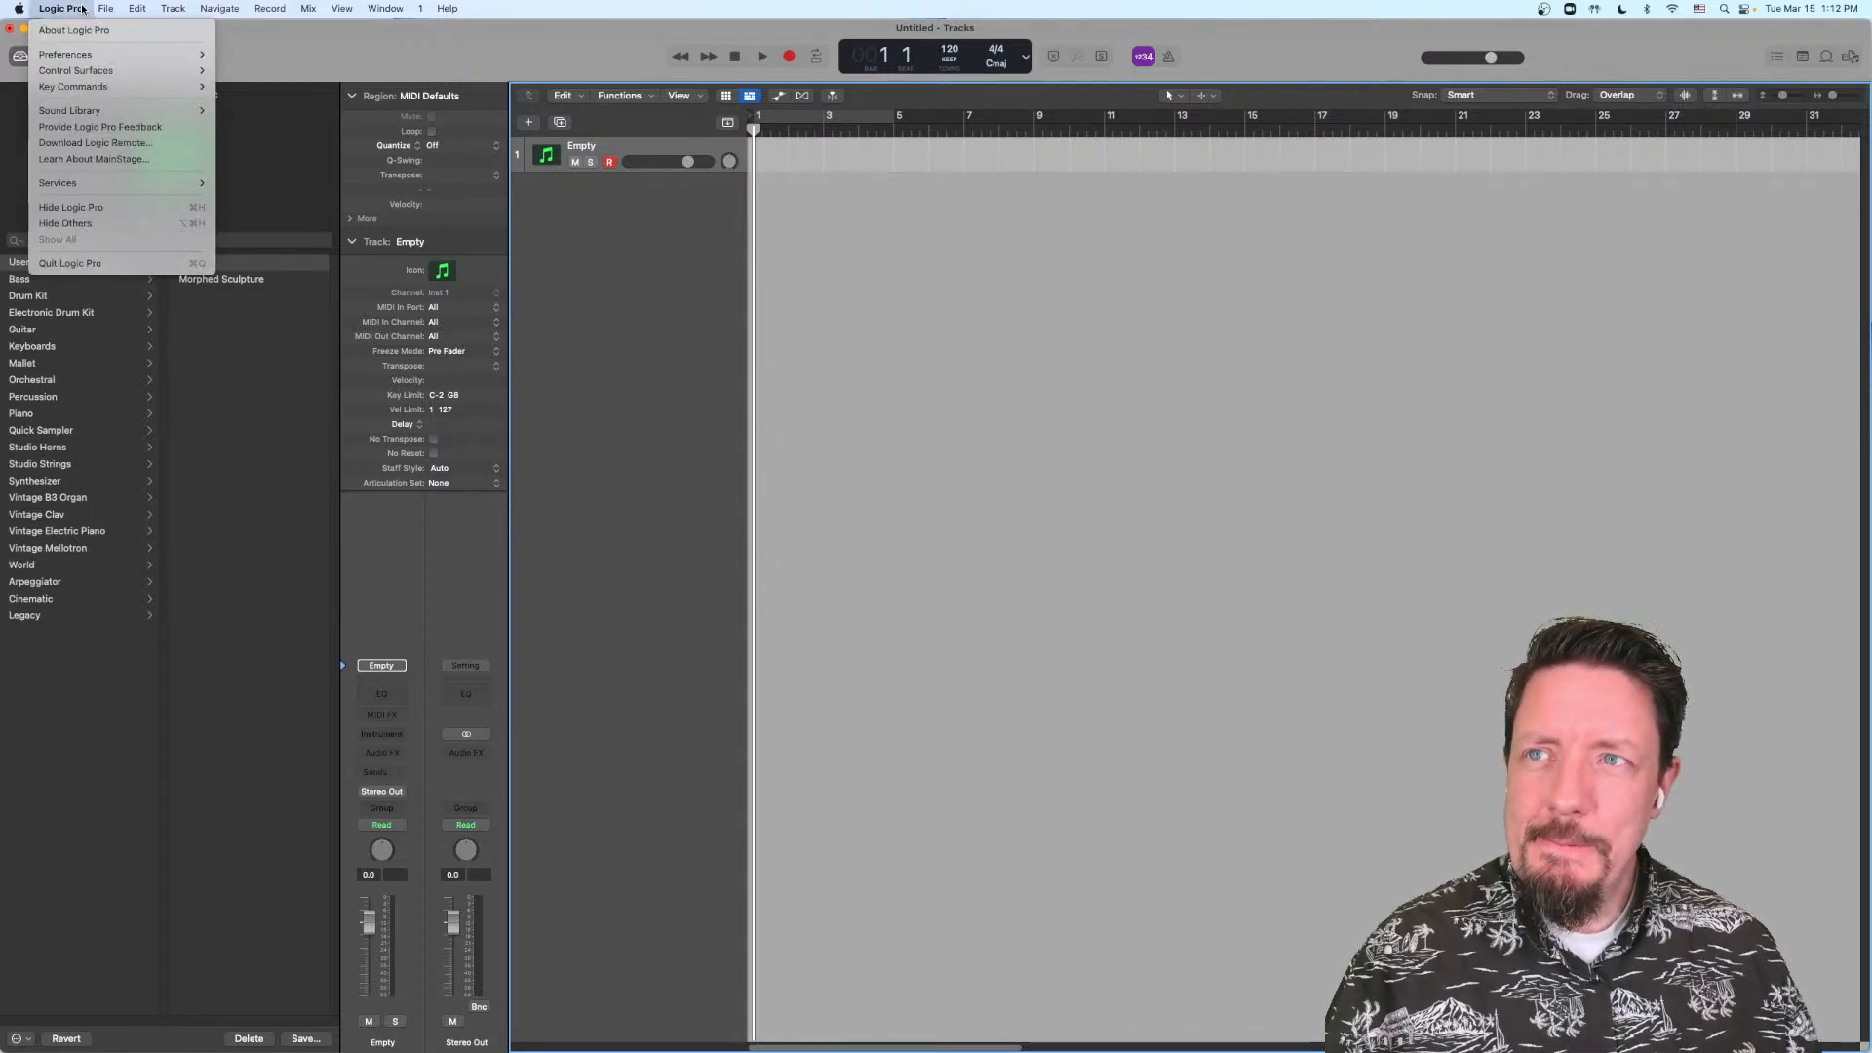
mouse_move(175, 54)
left_click(257, 74)
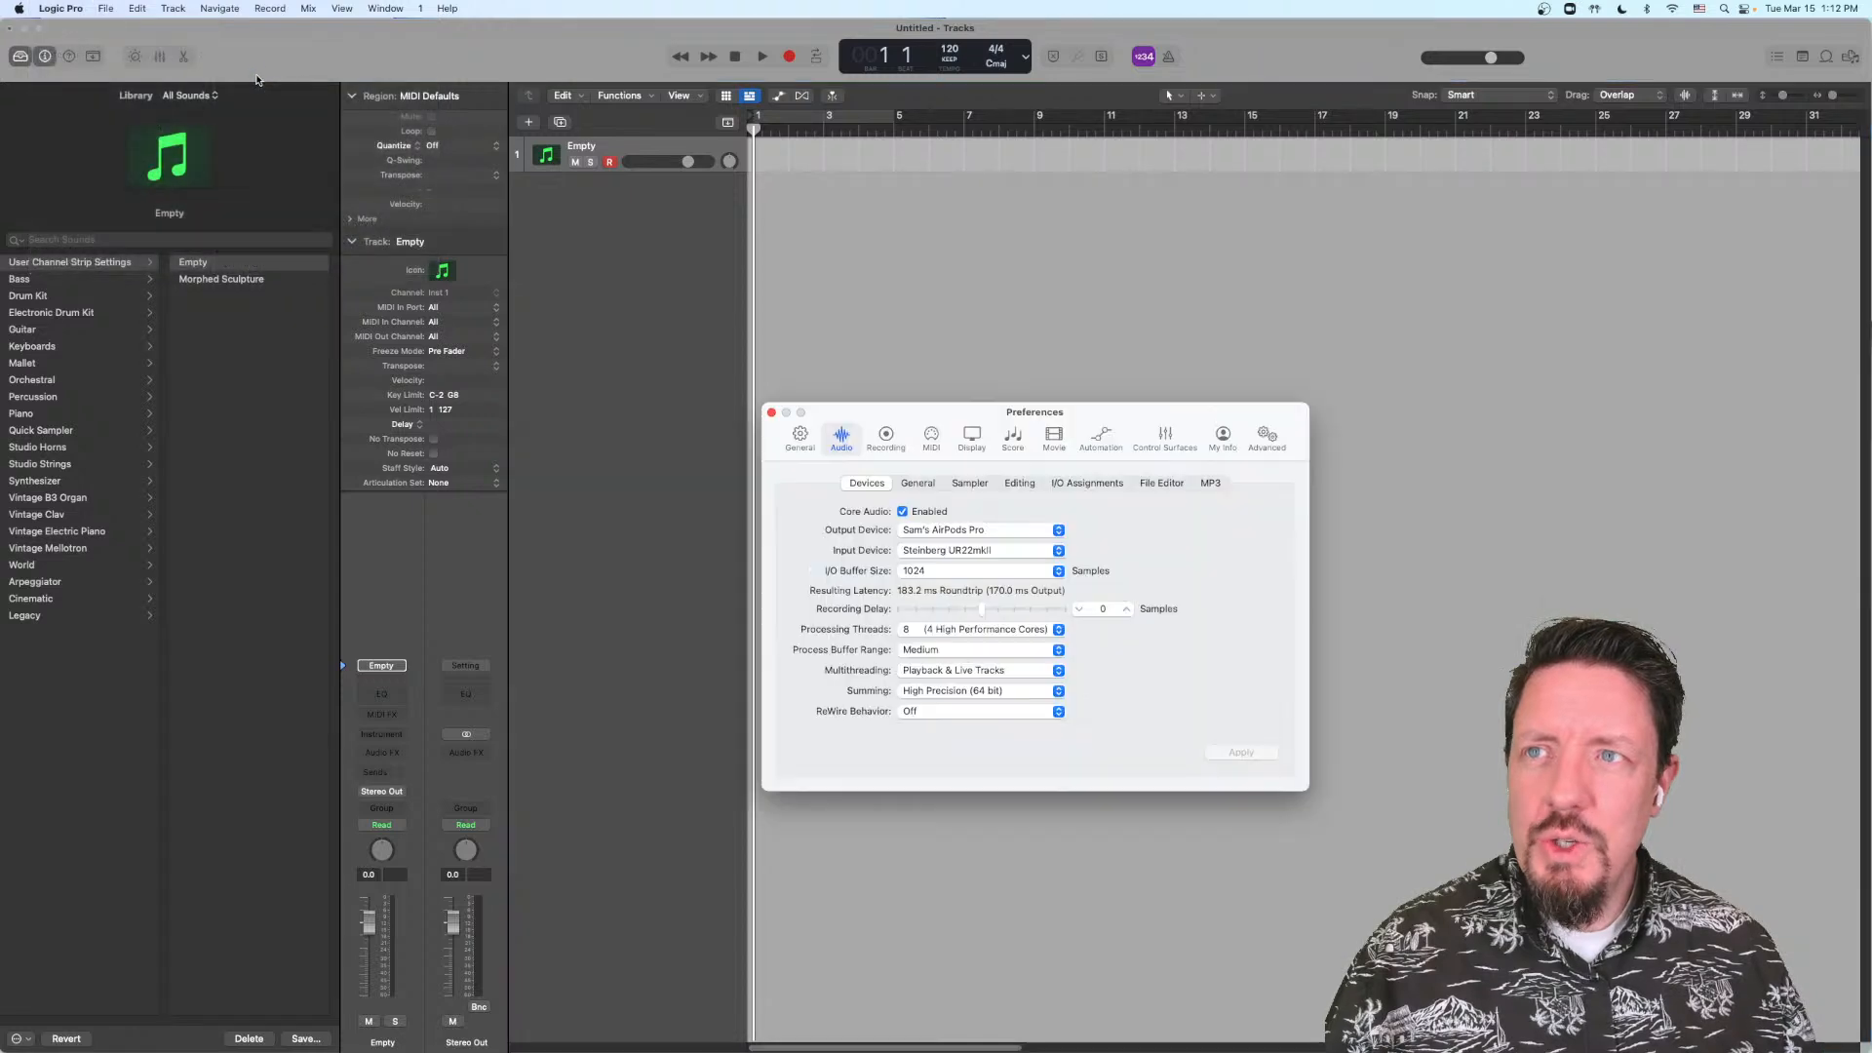
left_click(999, 531)
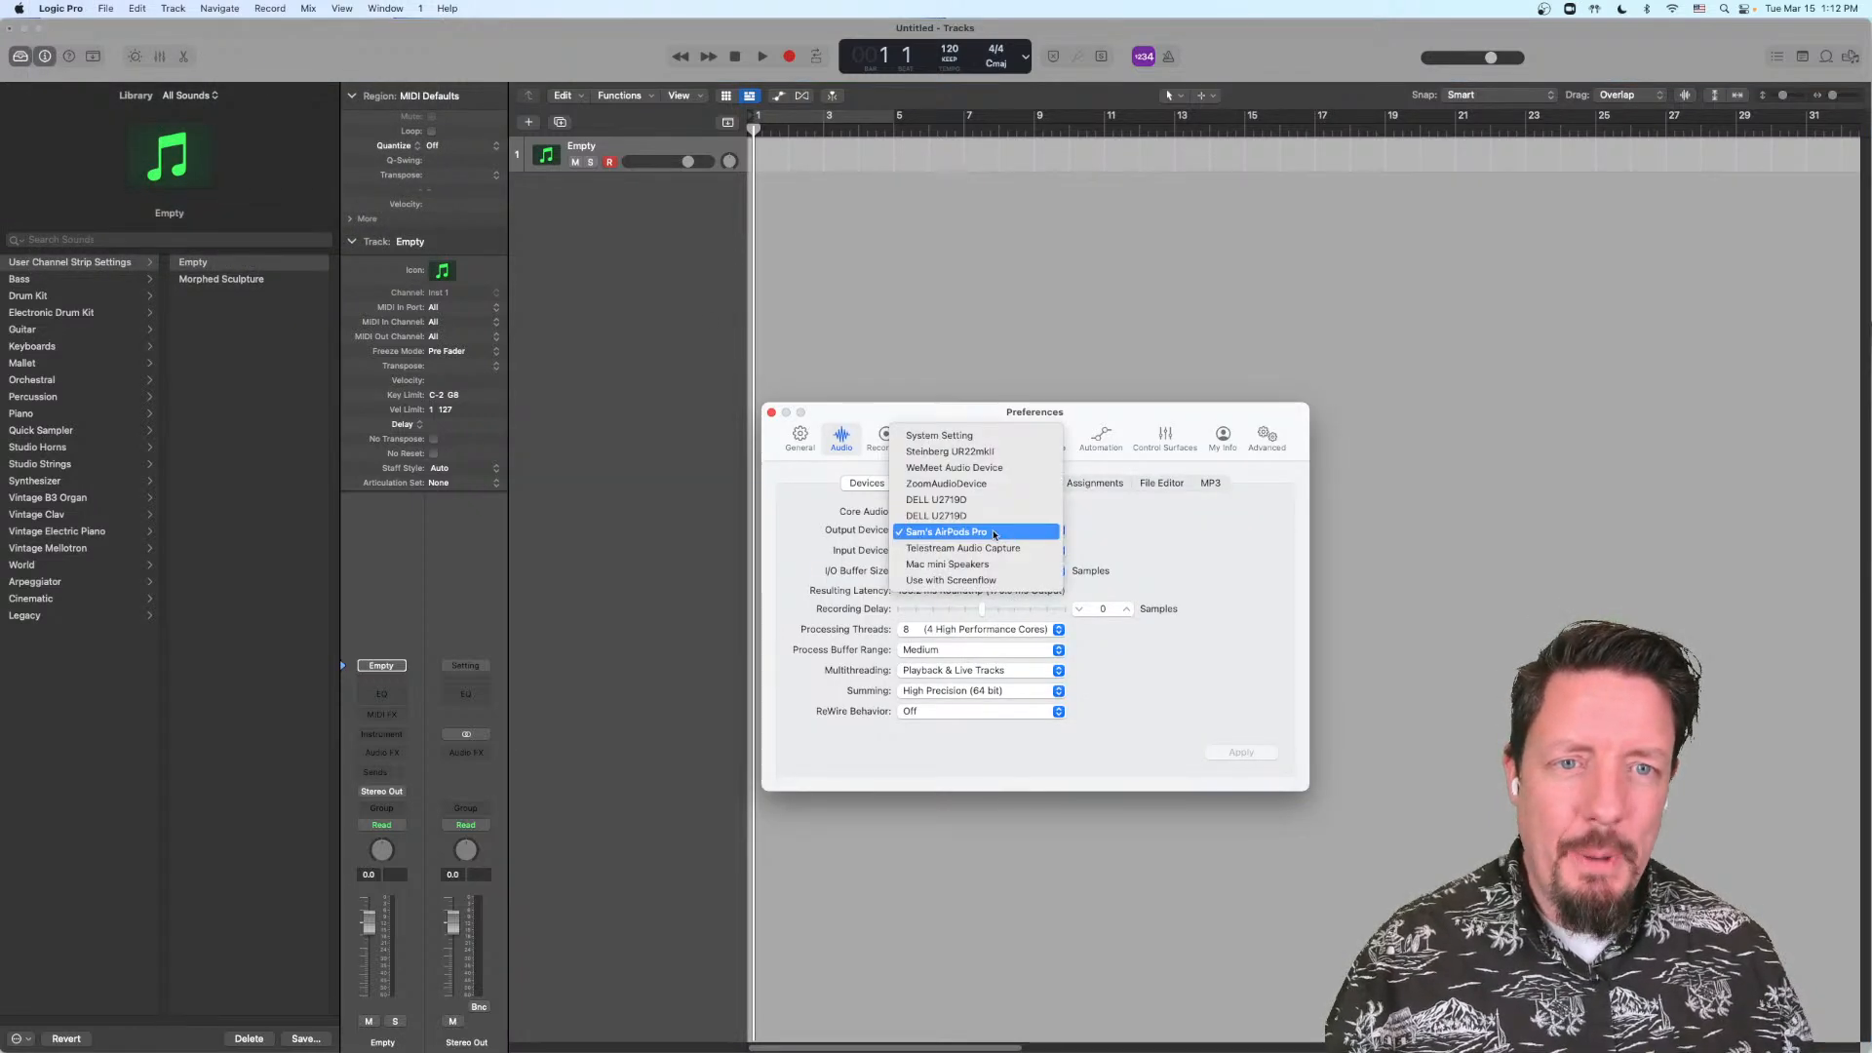
left_click(1027, 533)
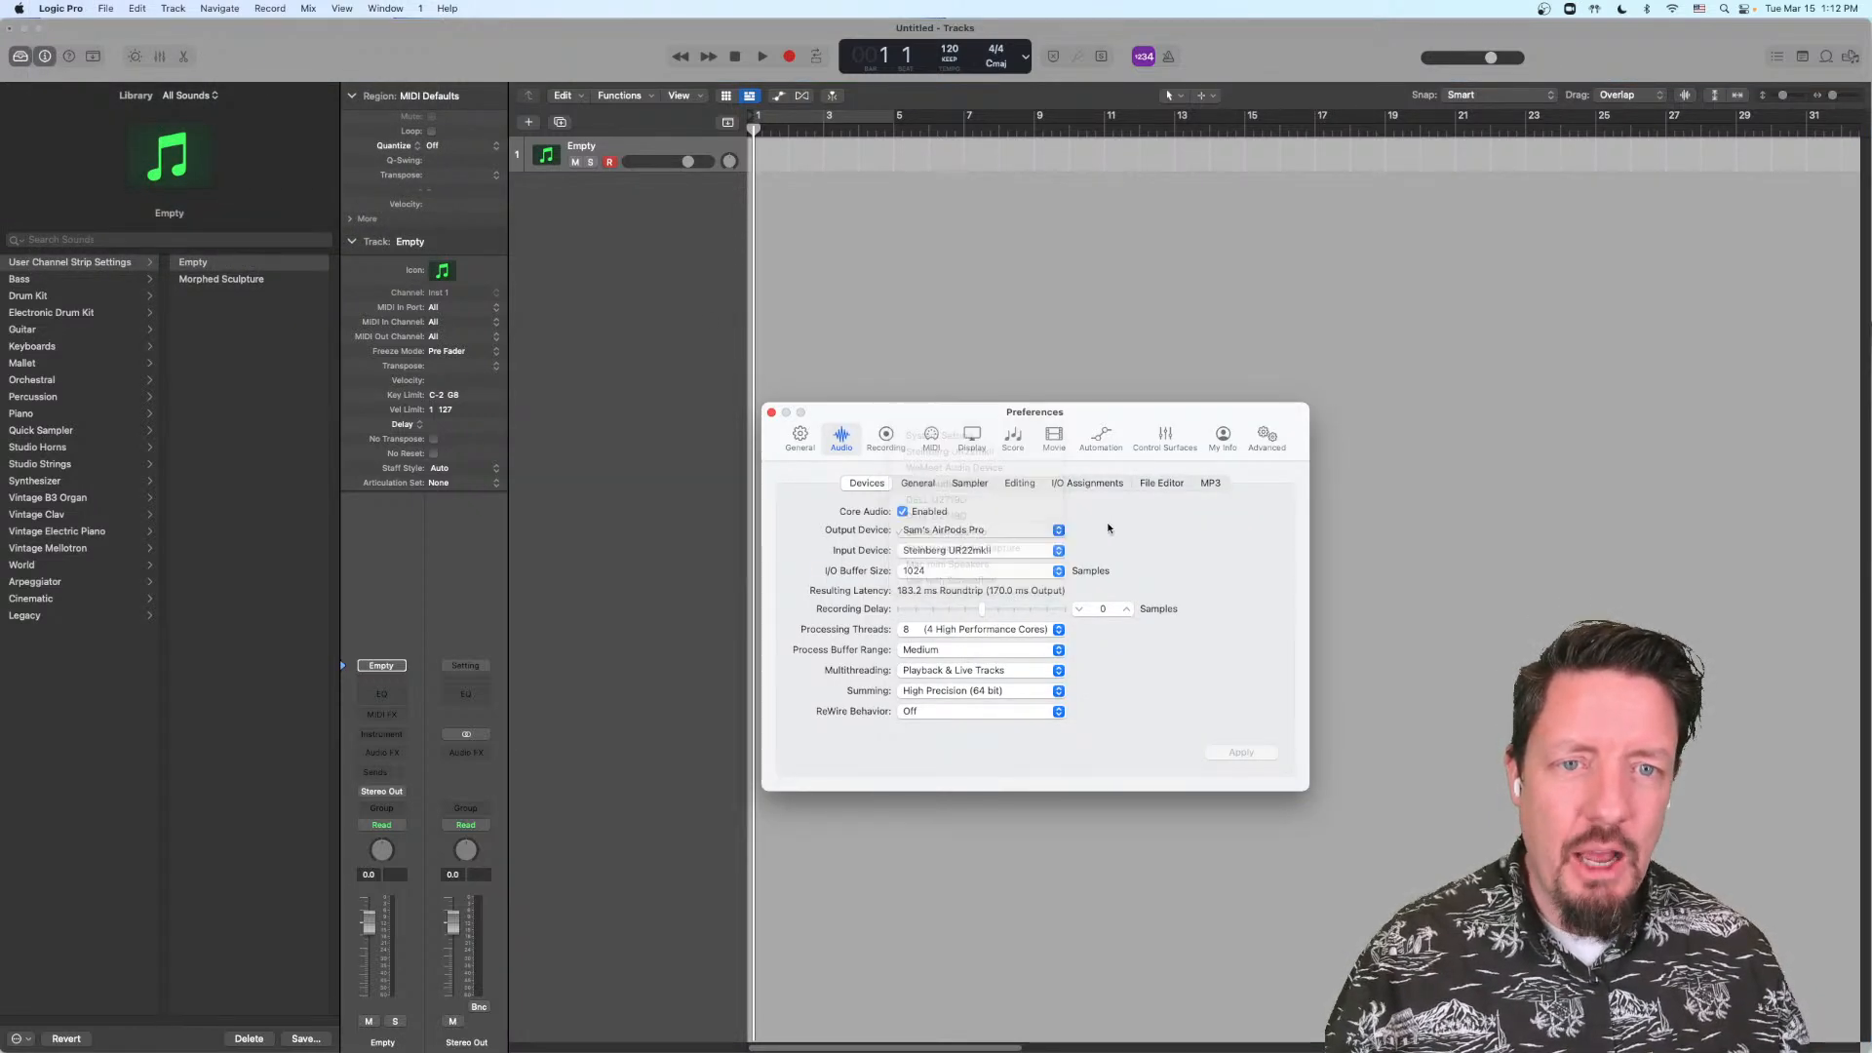
left_click_drag(967, 415, 986, 375)
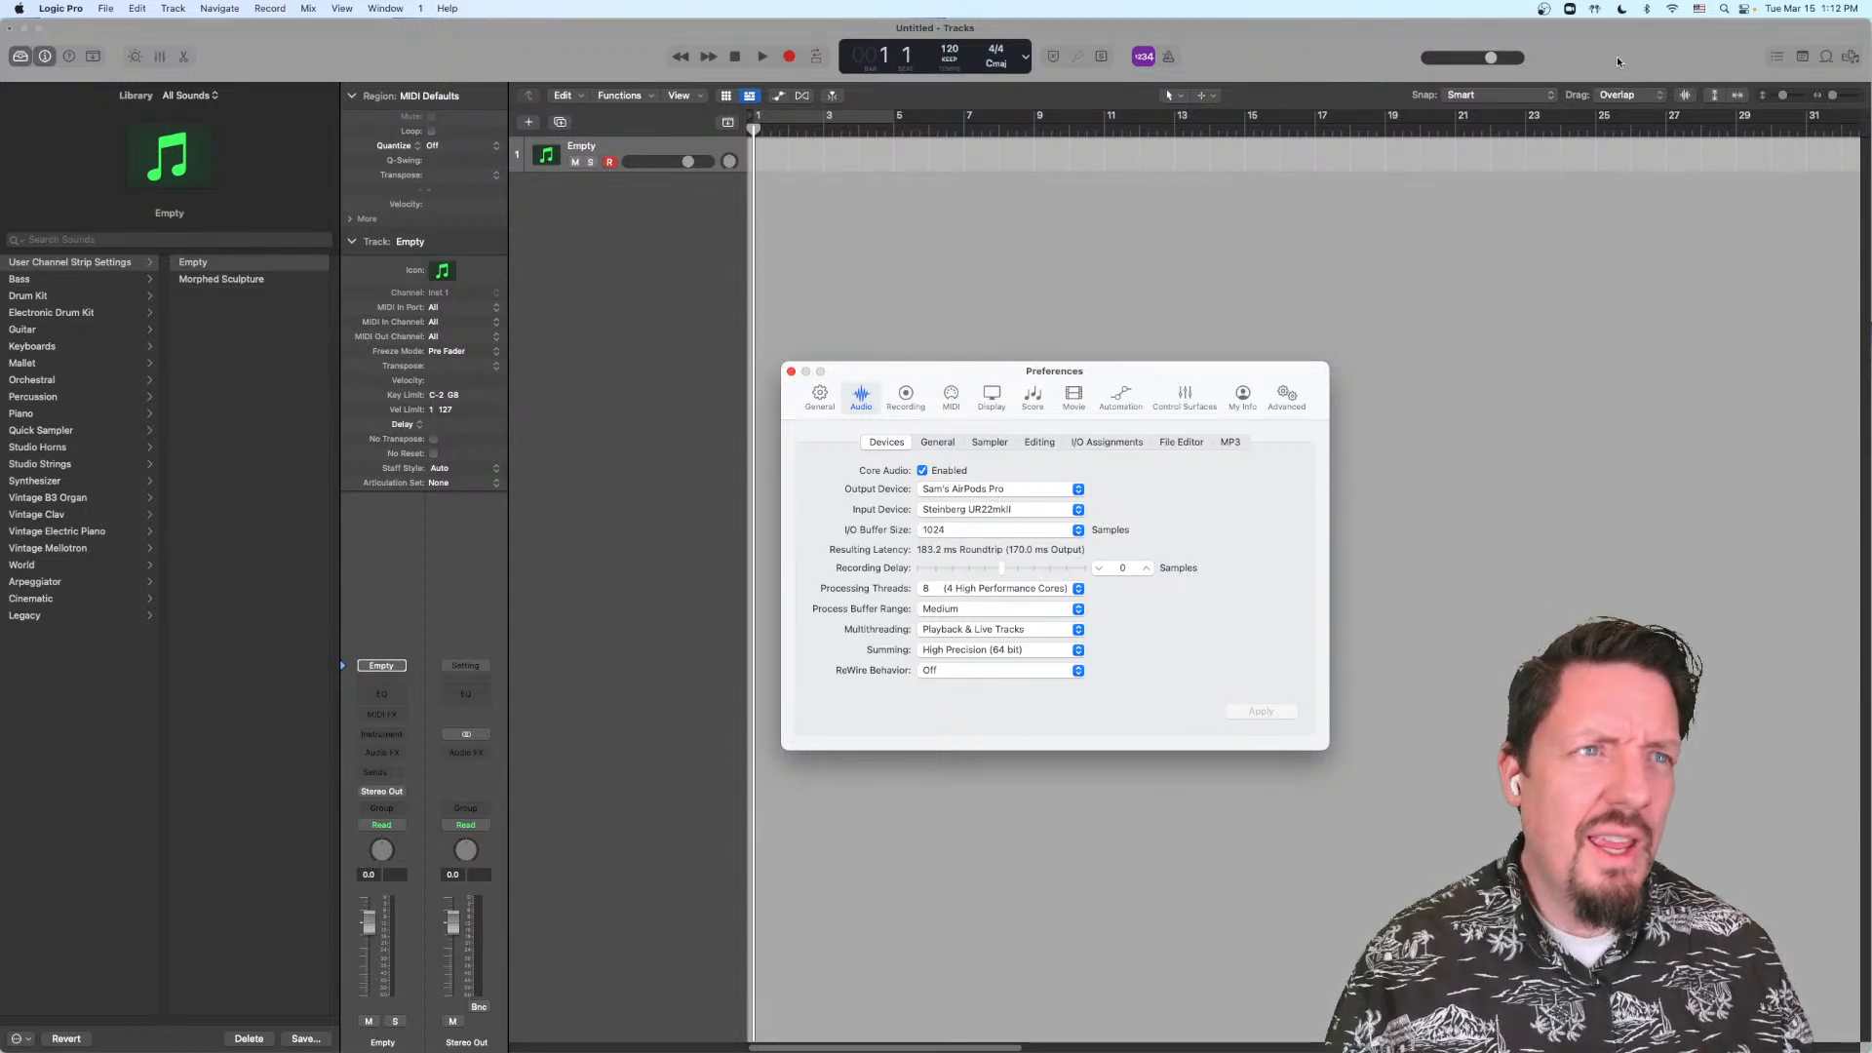
Step: Review the AirPods Pro noise control and Spatialize Stereo options in the macOS sound controls, and close the audio preferences
left_click(1595, 10)
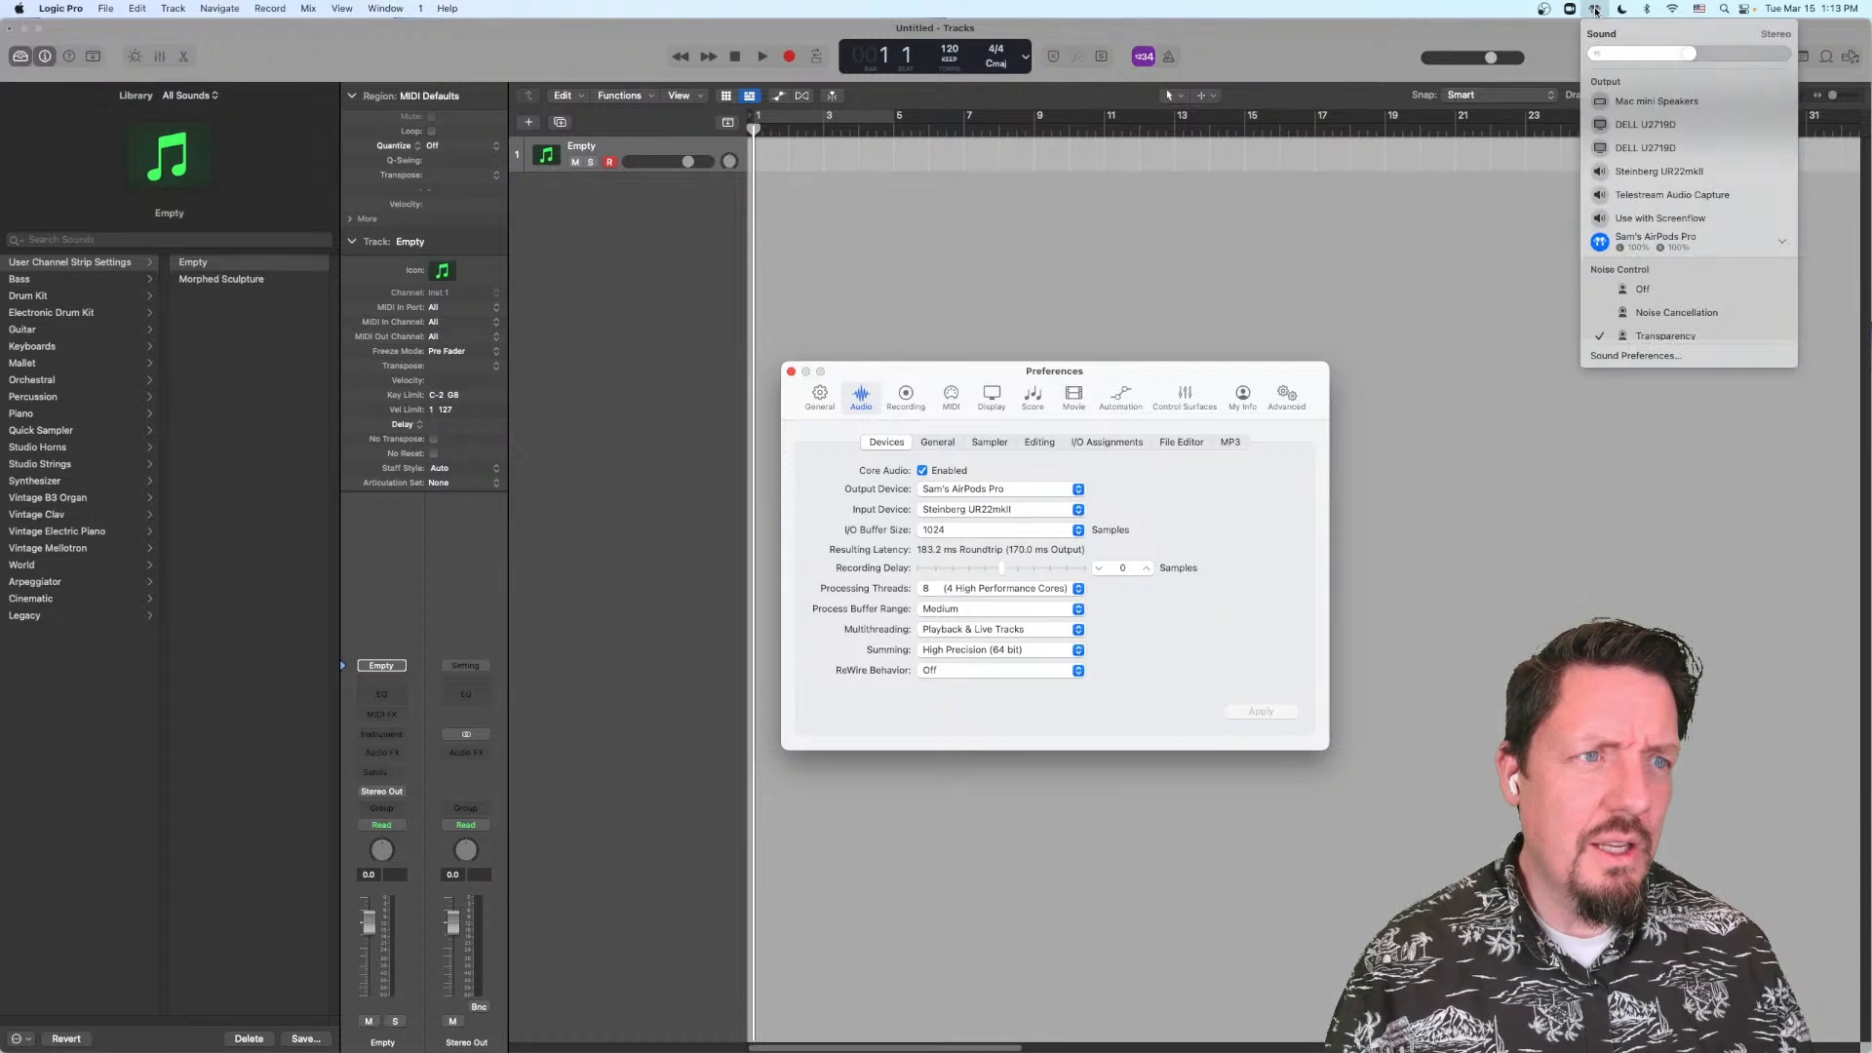
scroll(1645, 273, "down", 5)
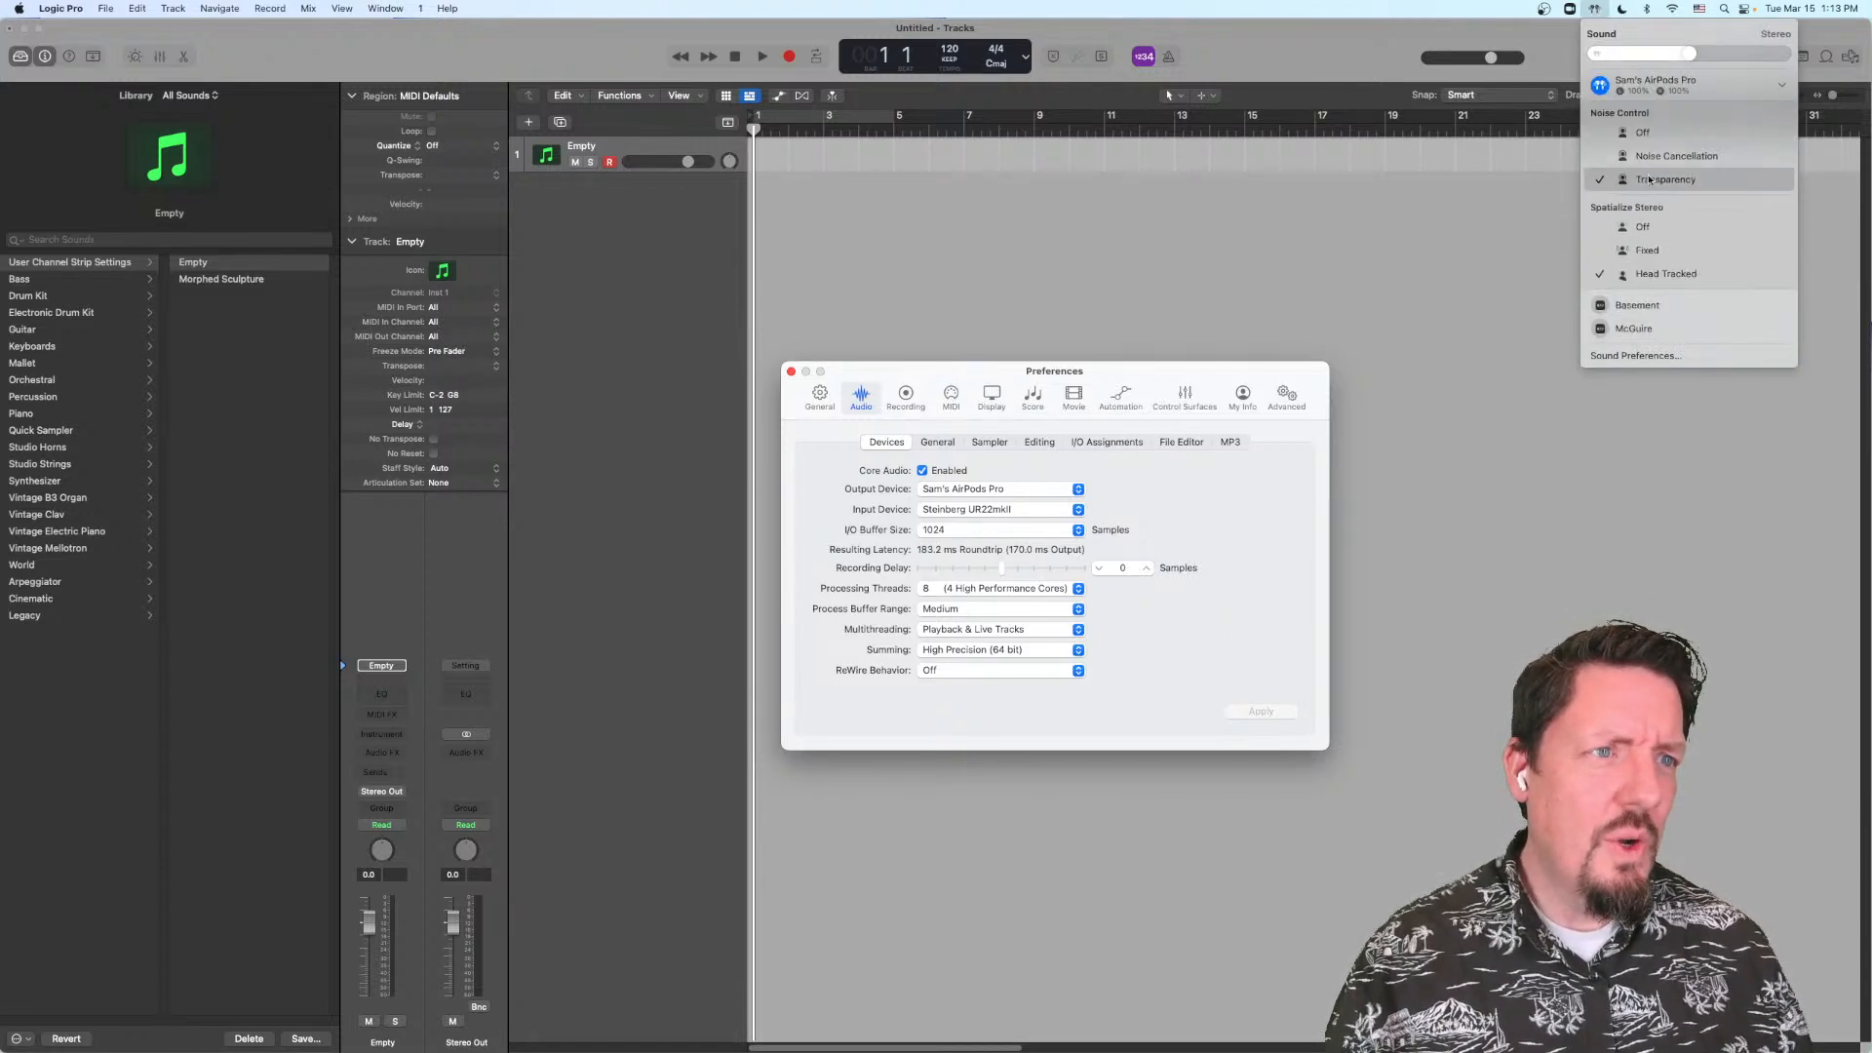
scroll(1668, 278, "up", 1)
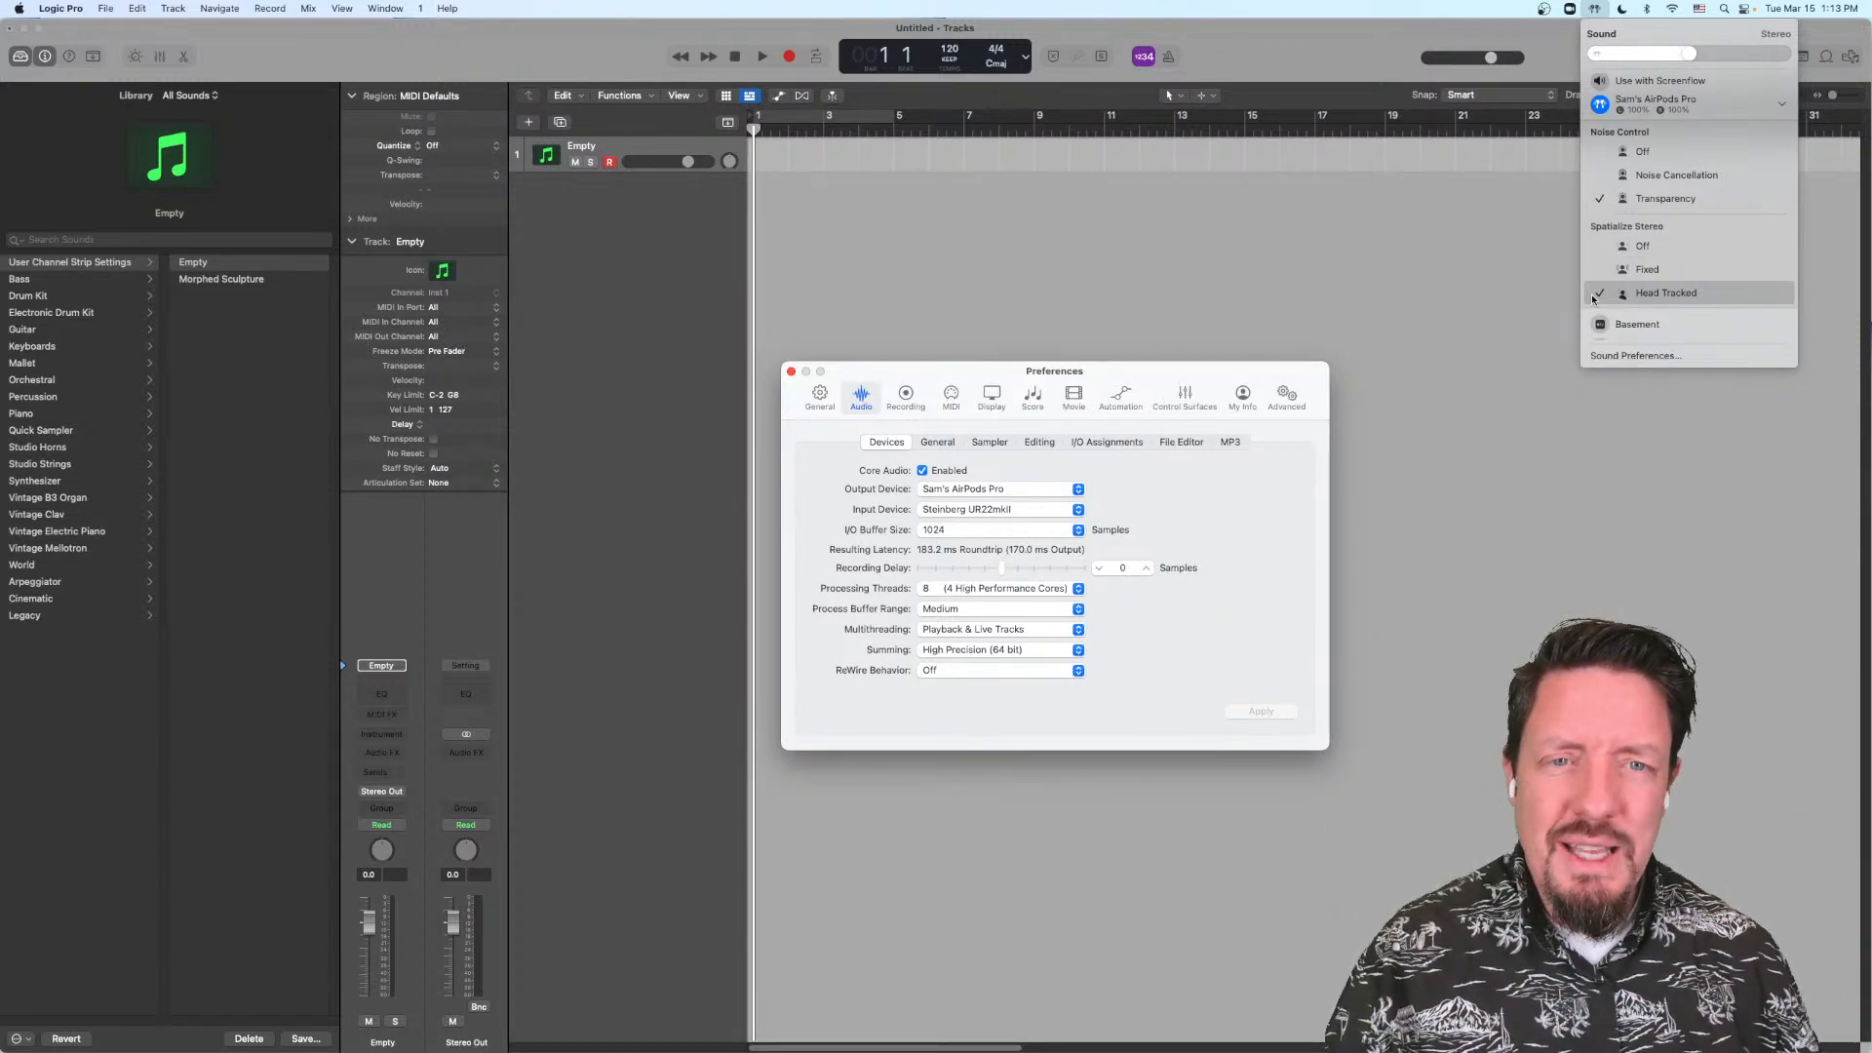
left_click(791, 375)
left_click(791, 375)
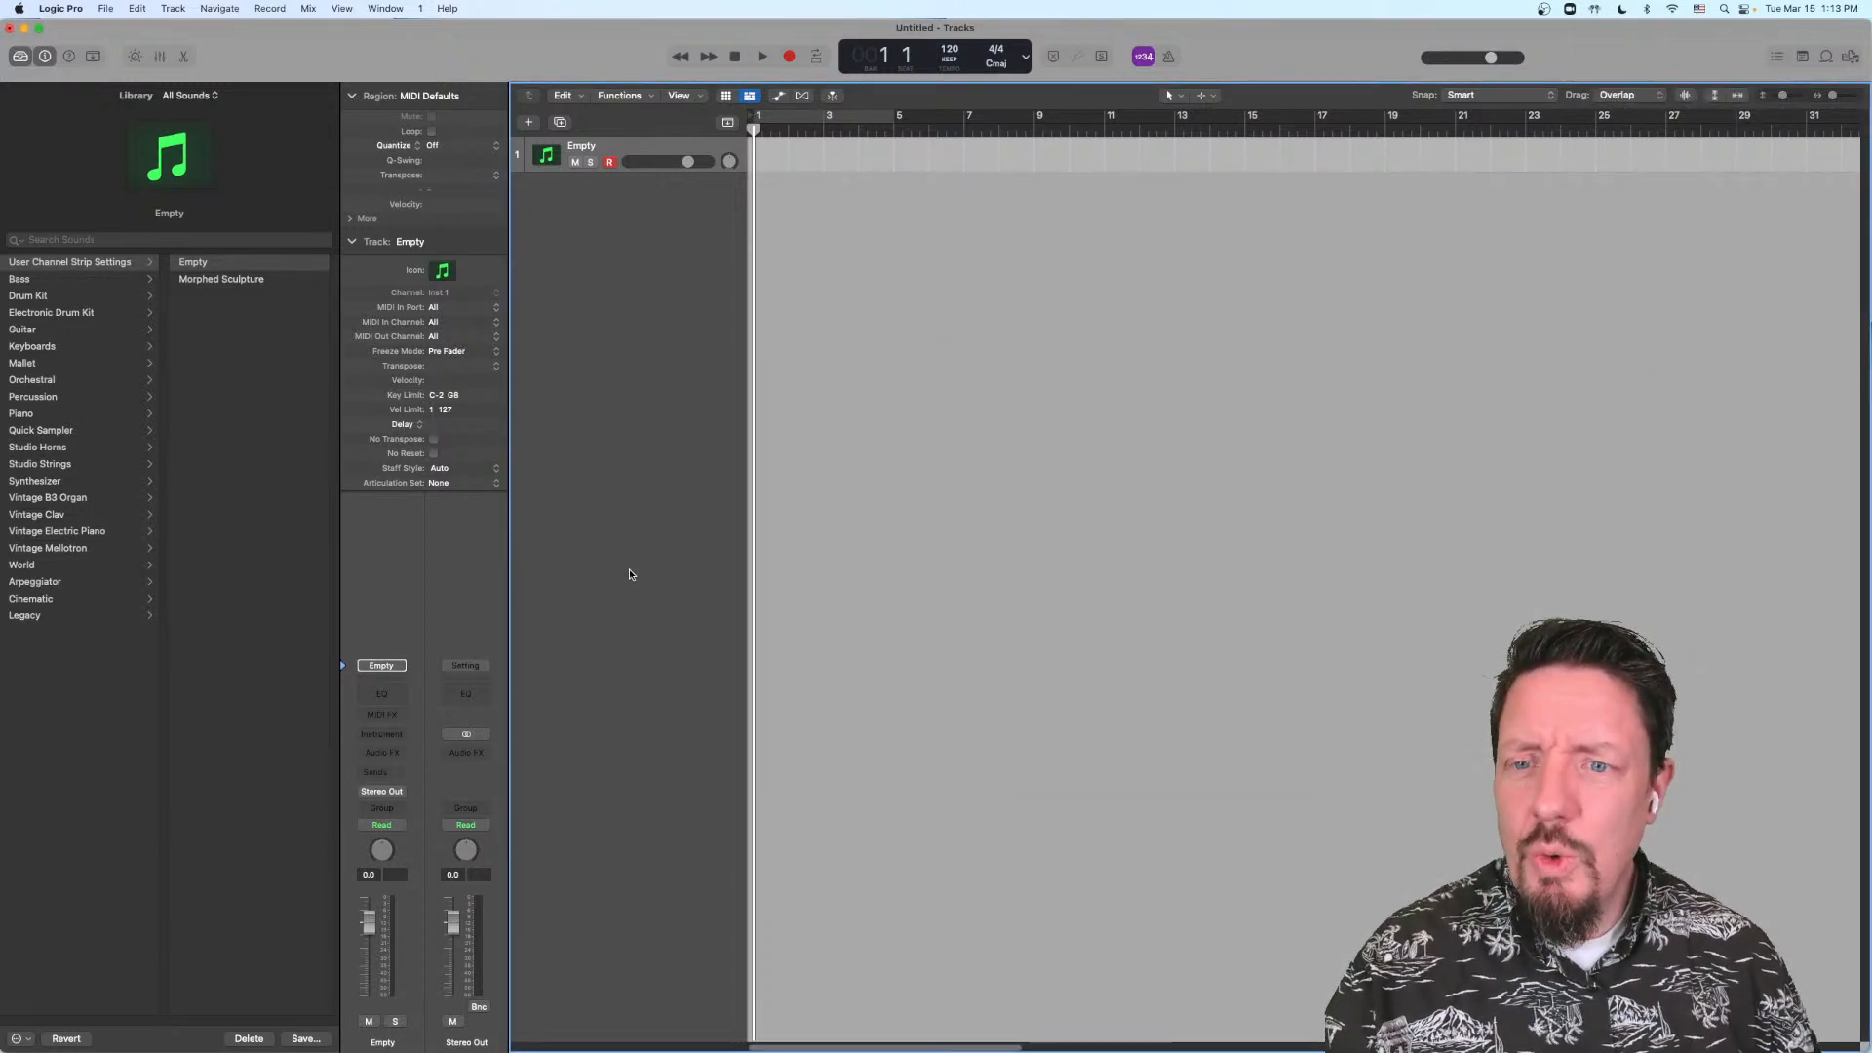
Step: Set the surround format to 5.1 (ITU 775) in the project's audio settings and close them
left_click(113, 10)
mouse_move(156, 258)
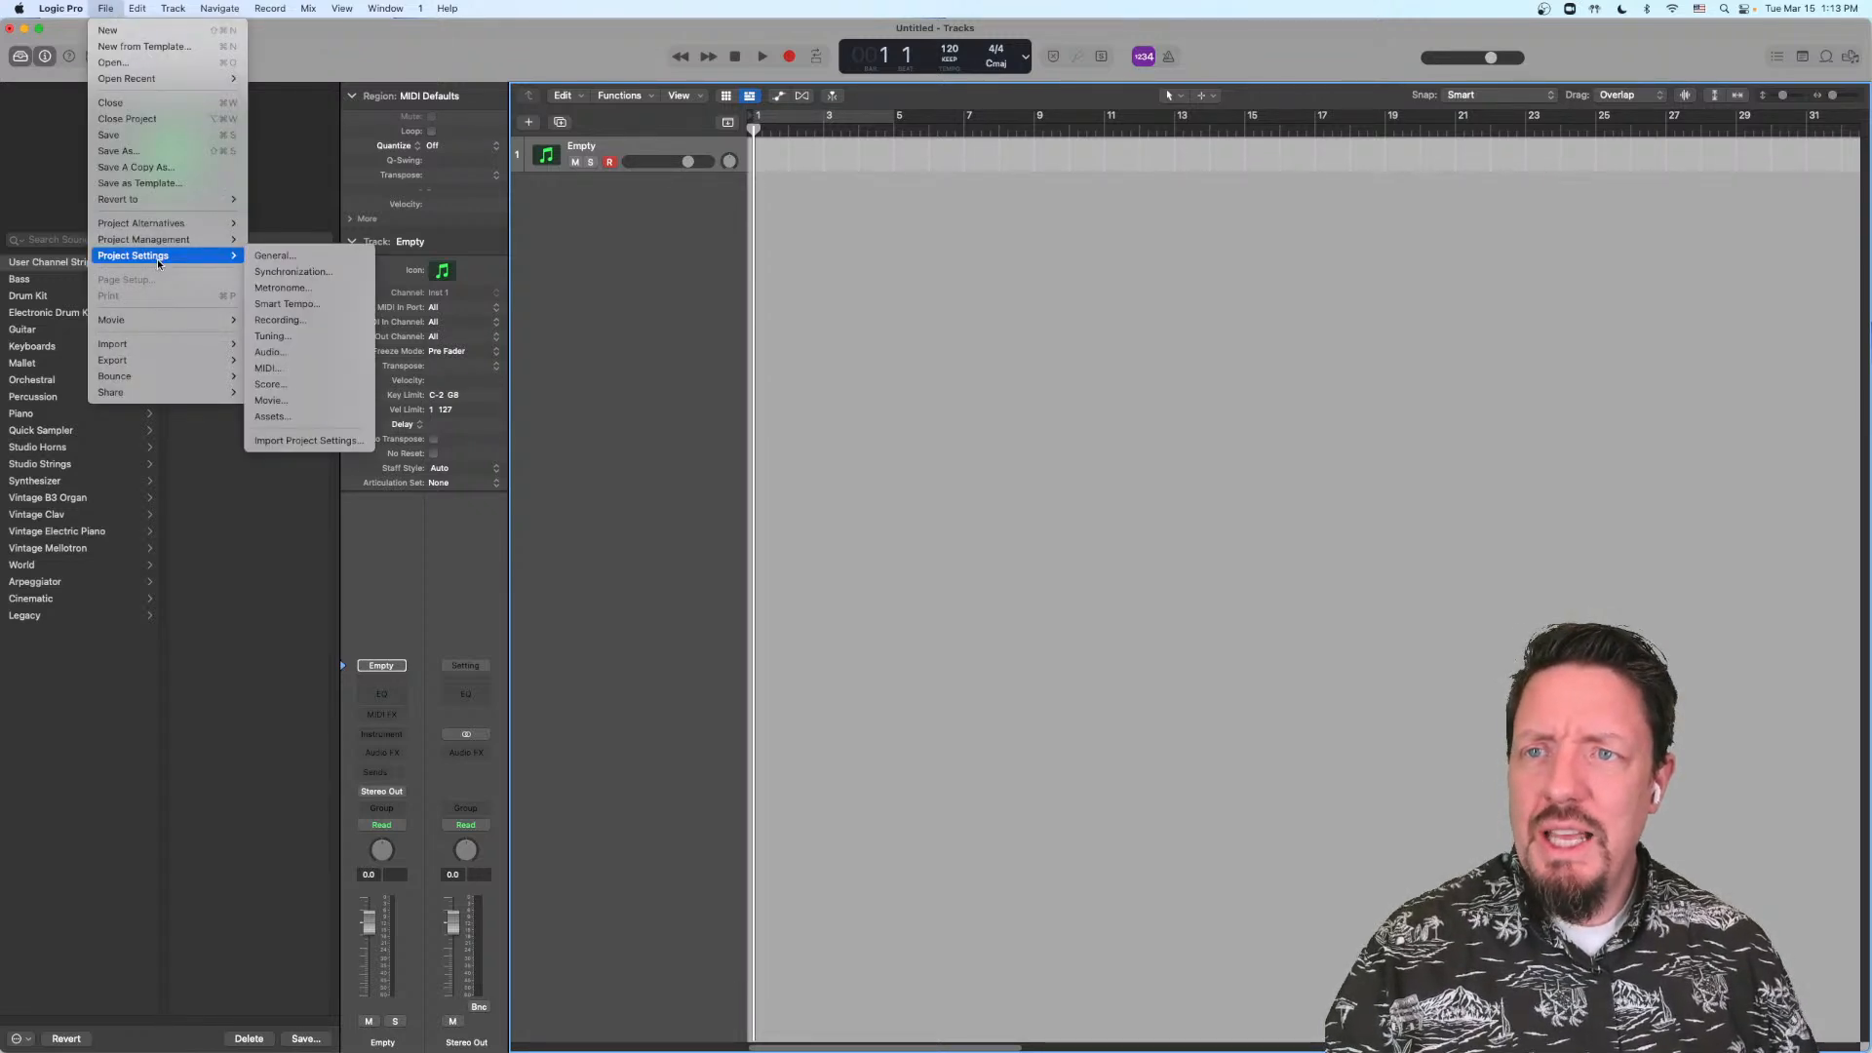
left_click(278, 351)
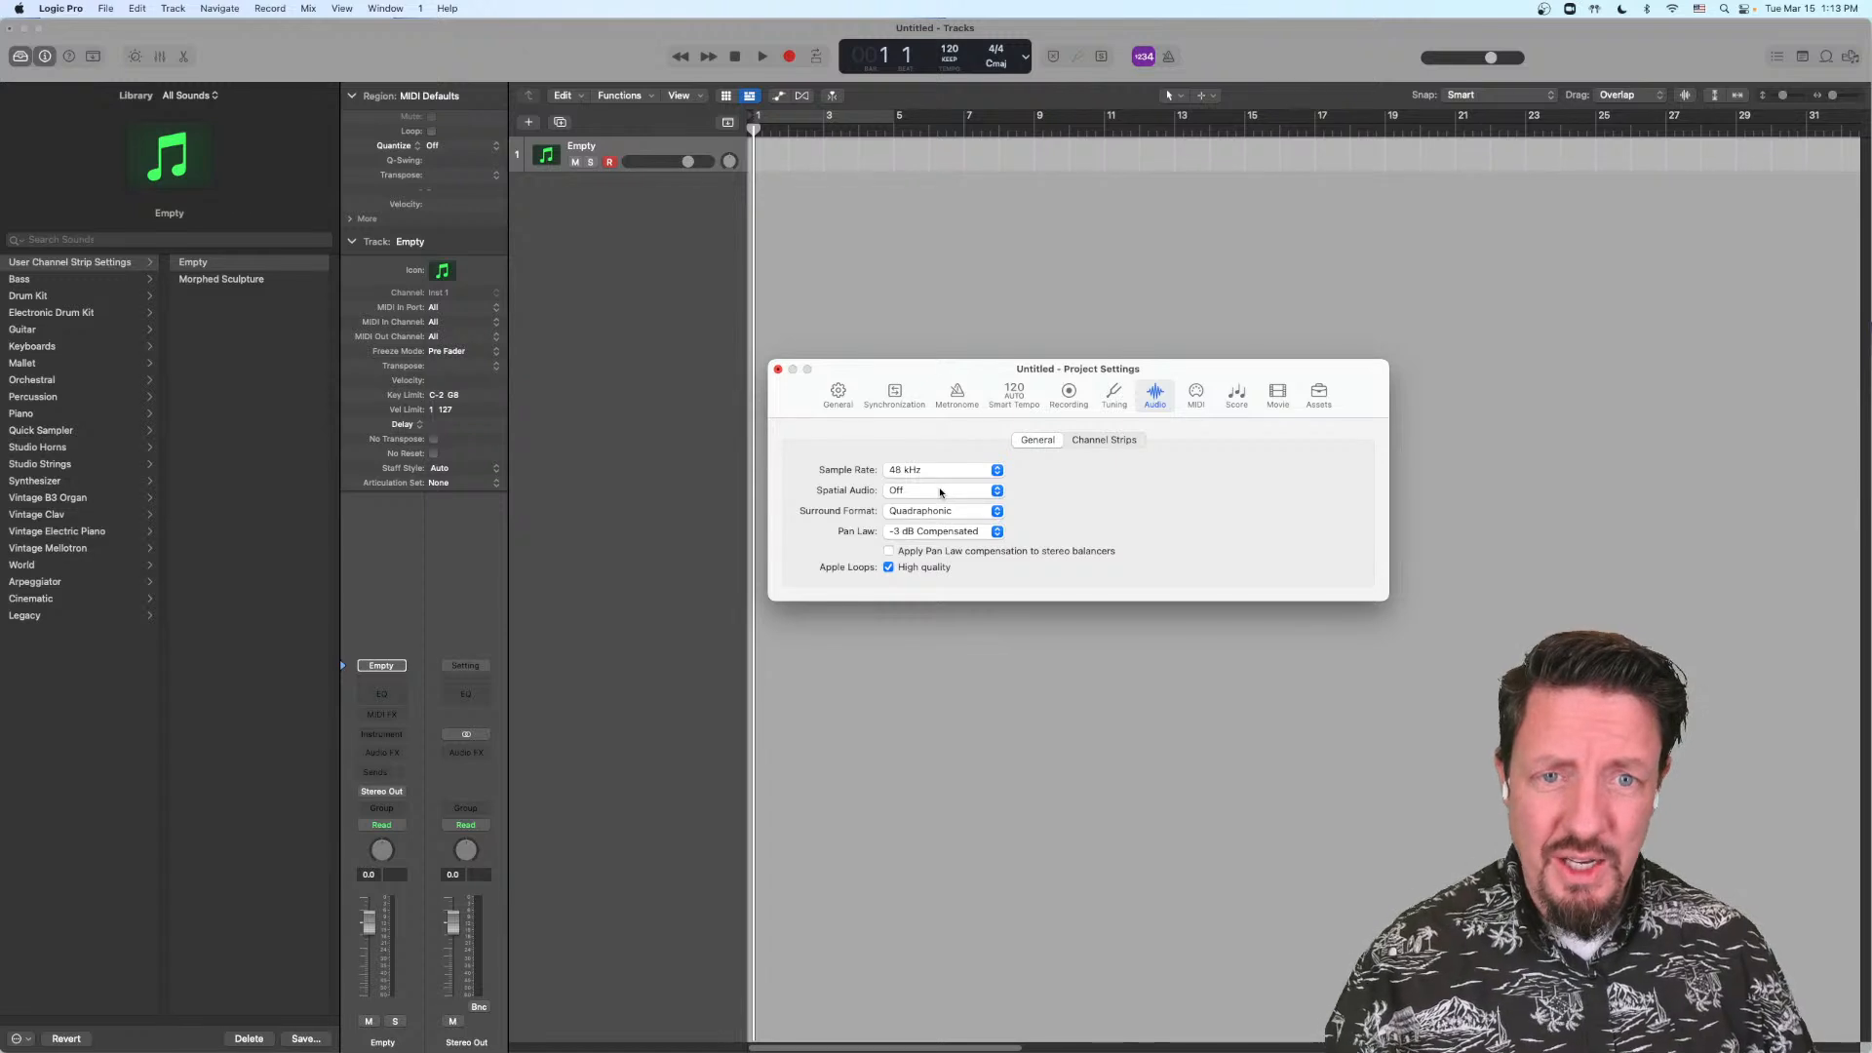
left_click(942, 509)
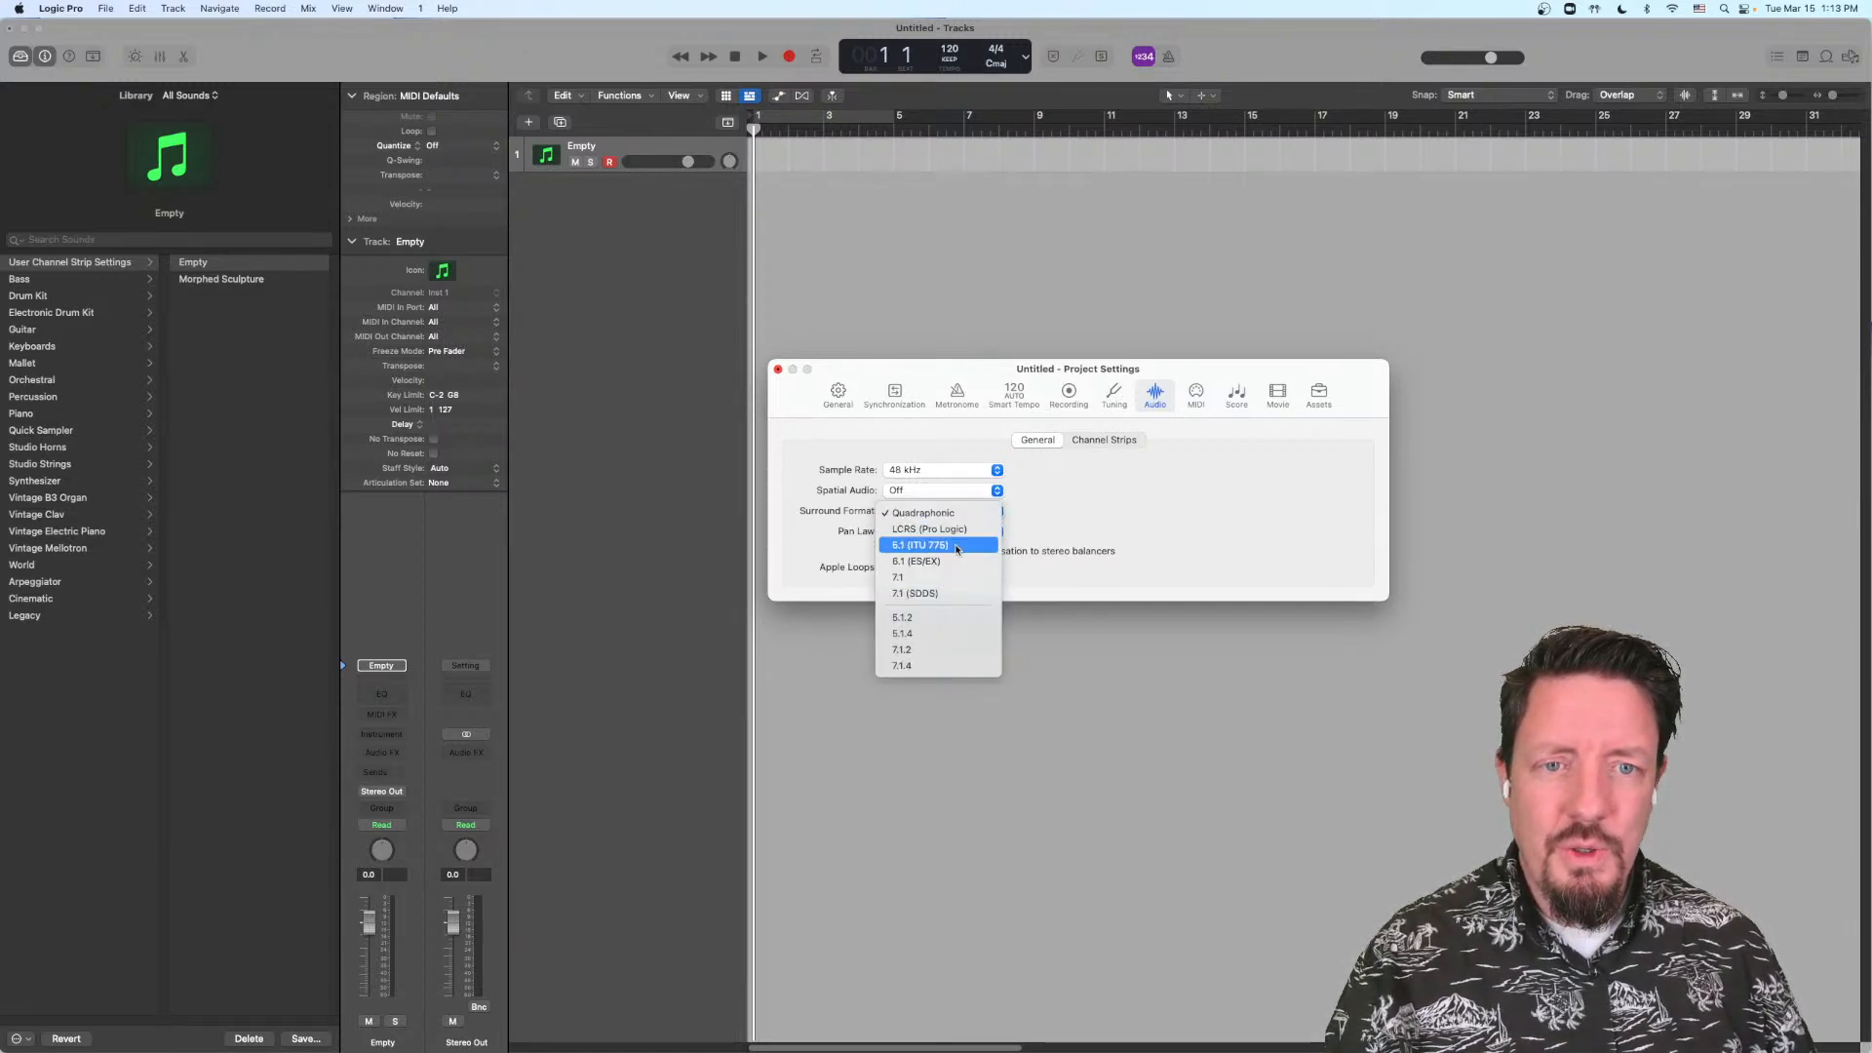
left_click(957, 546)
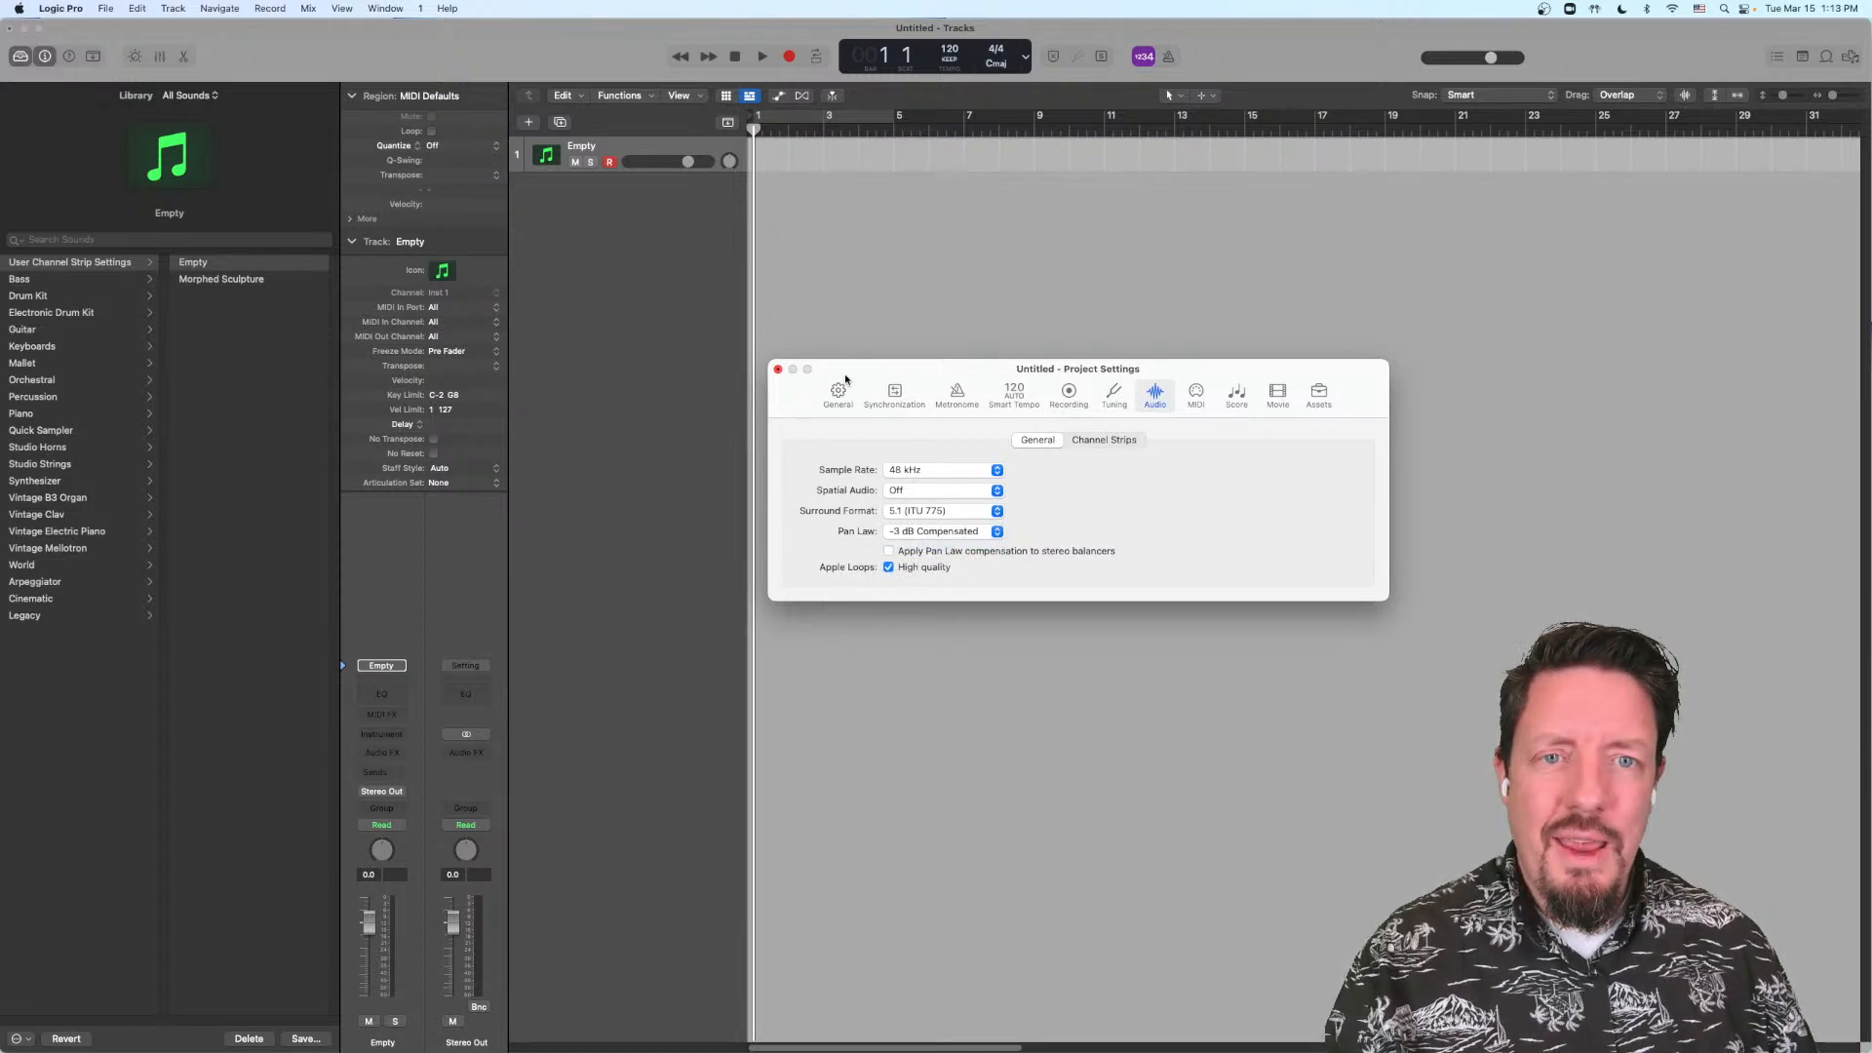
left_click(777, 370)
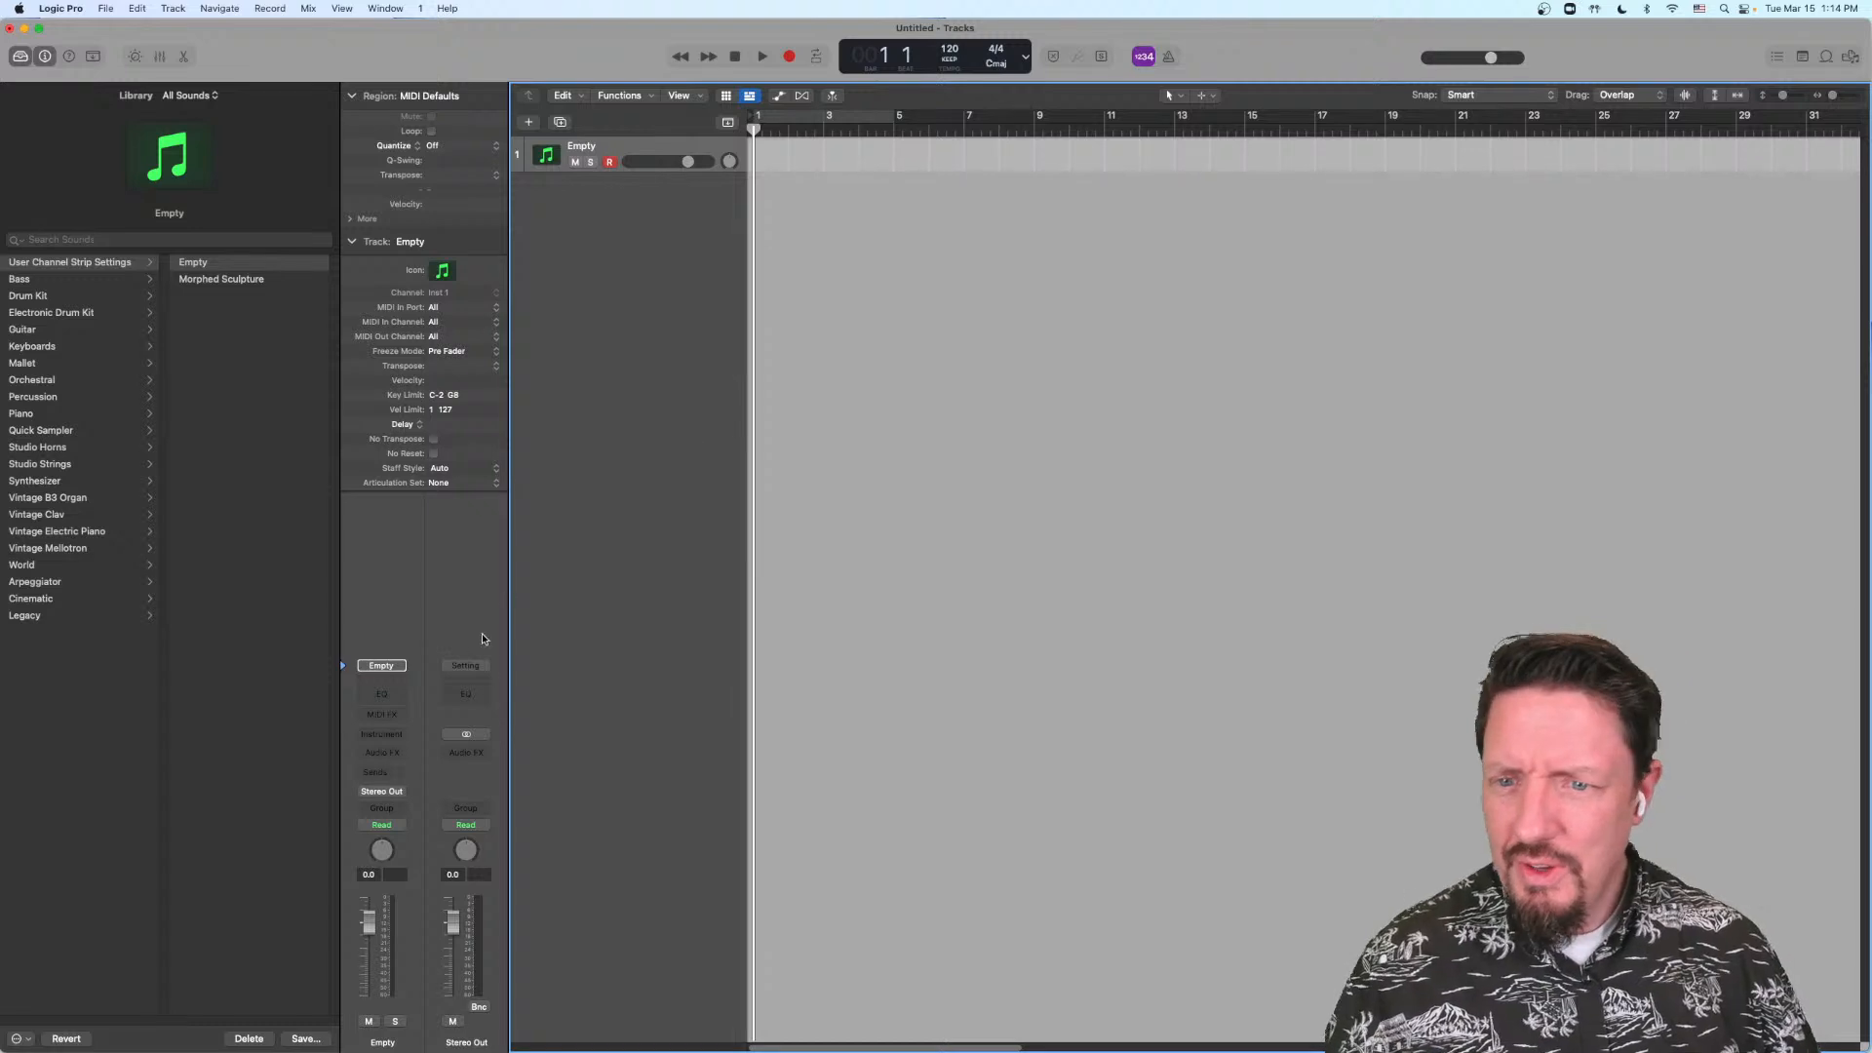
Step: Load the stereo Retro Synth on the empty instrument track and lower the track's volume to -9.6 dB
left_click(391, 736)
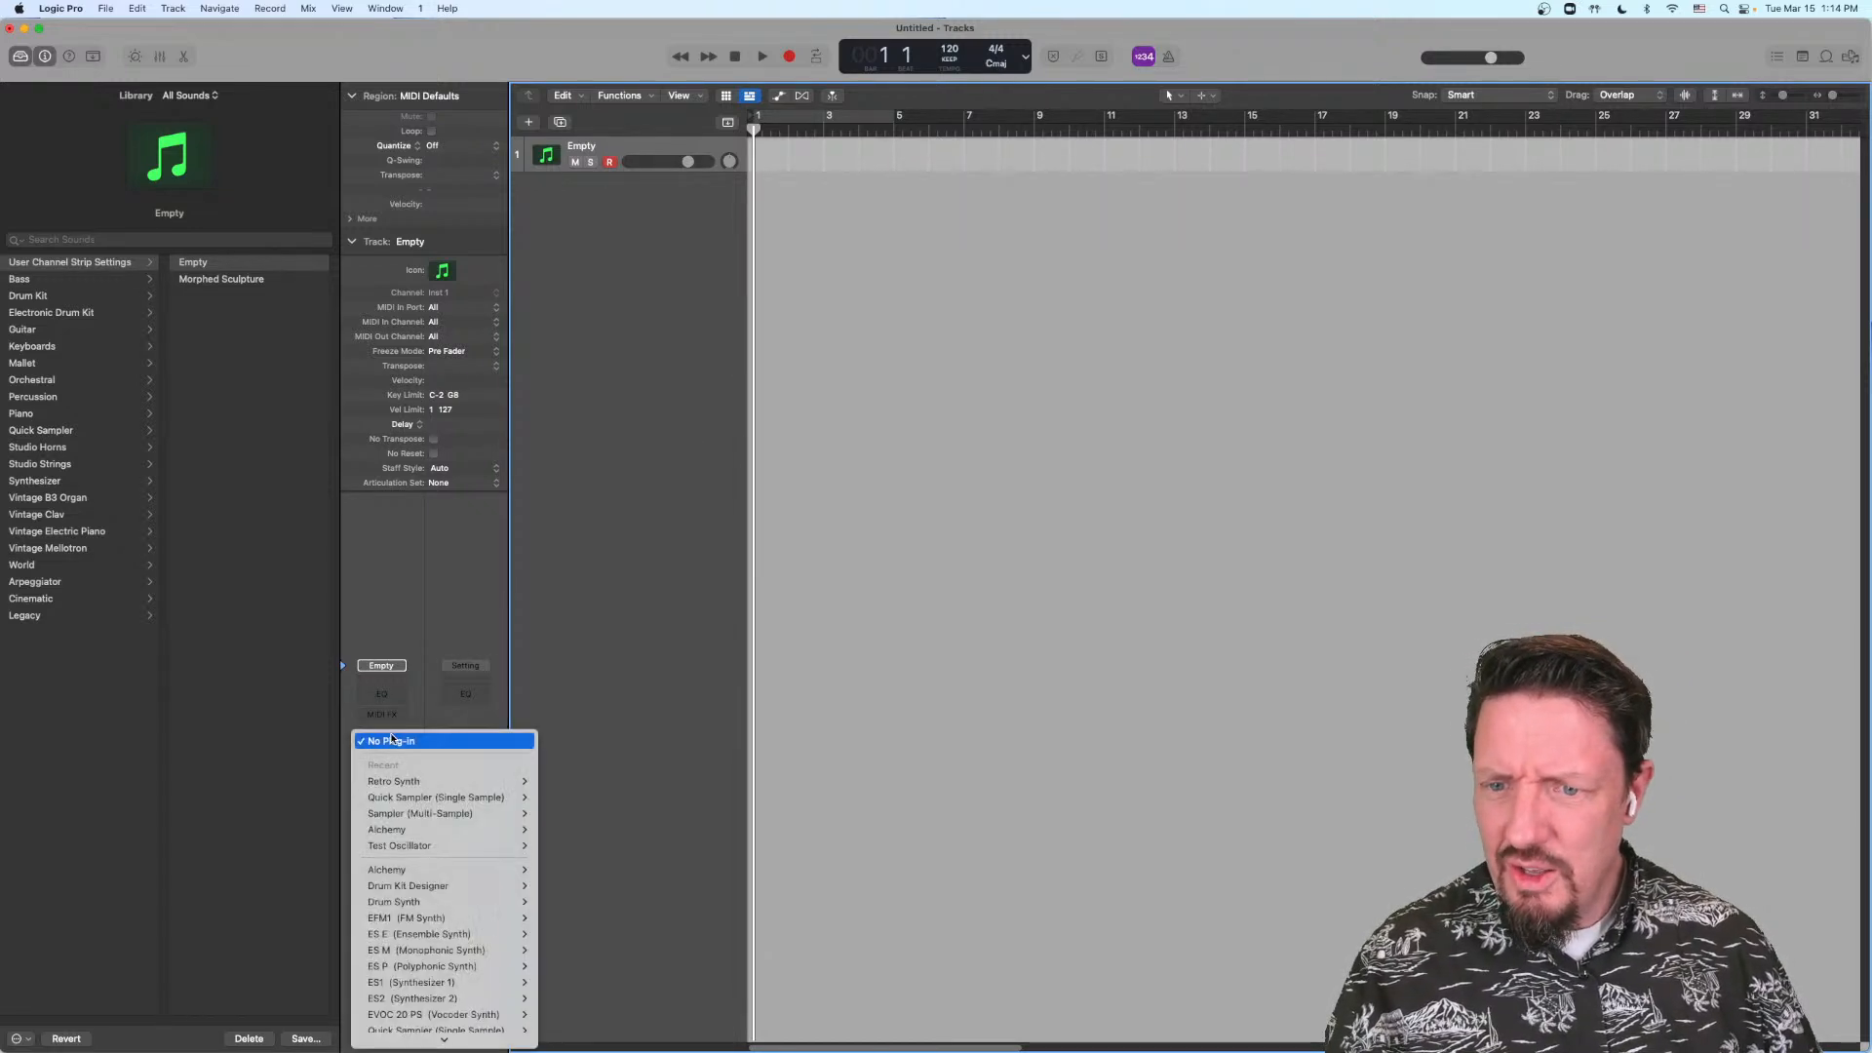
mouse_move(449, 781)
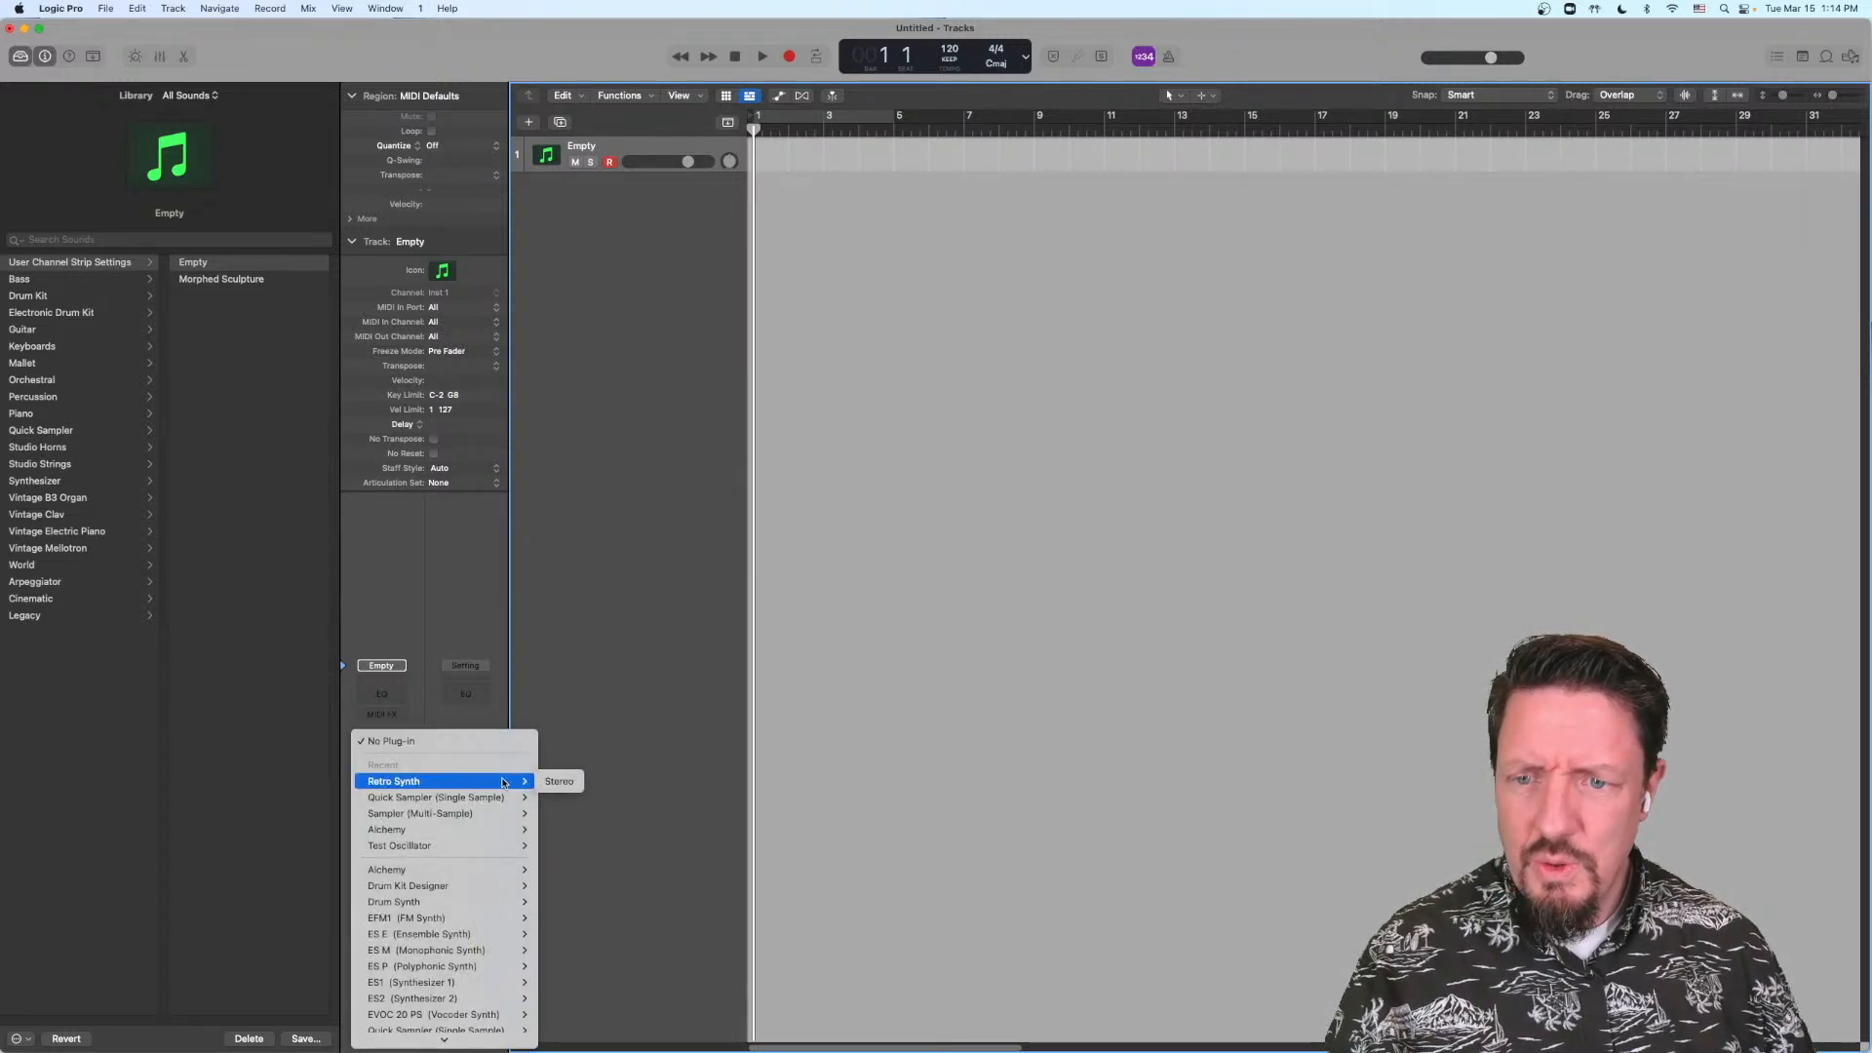
left_click(571, 786)
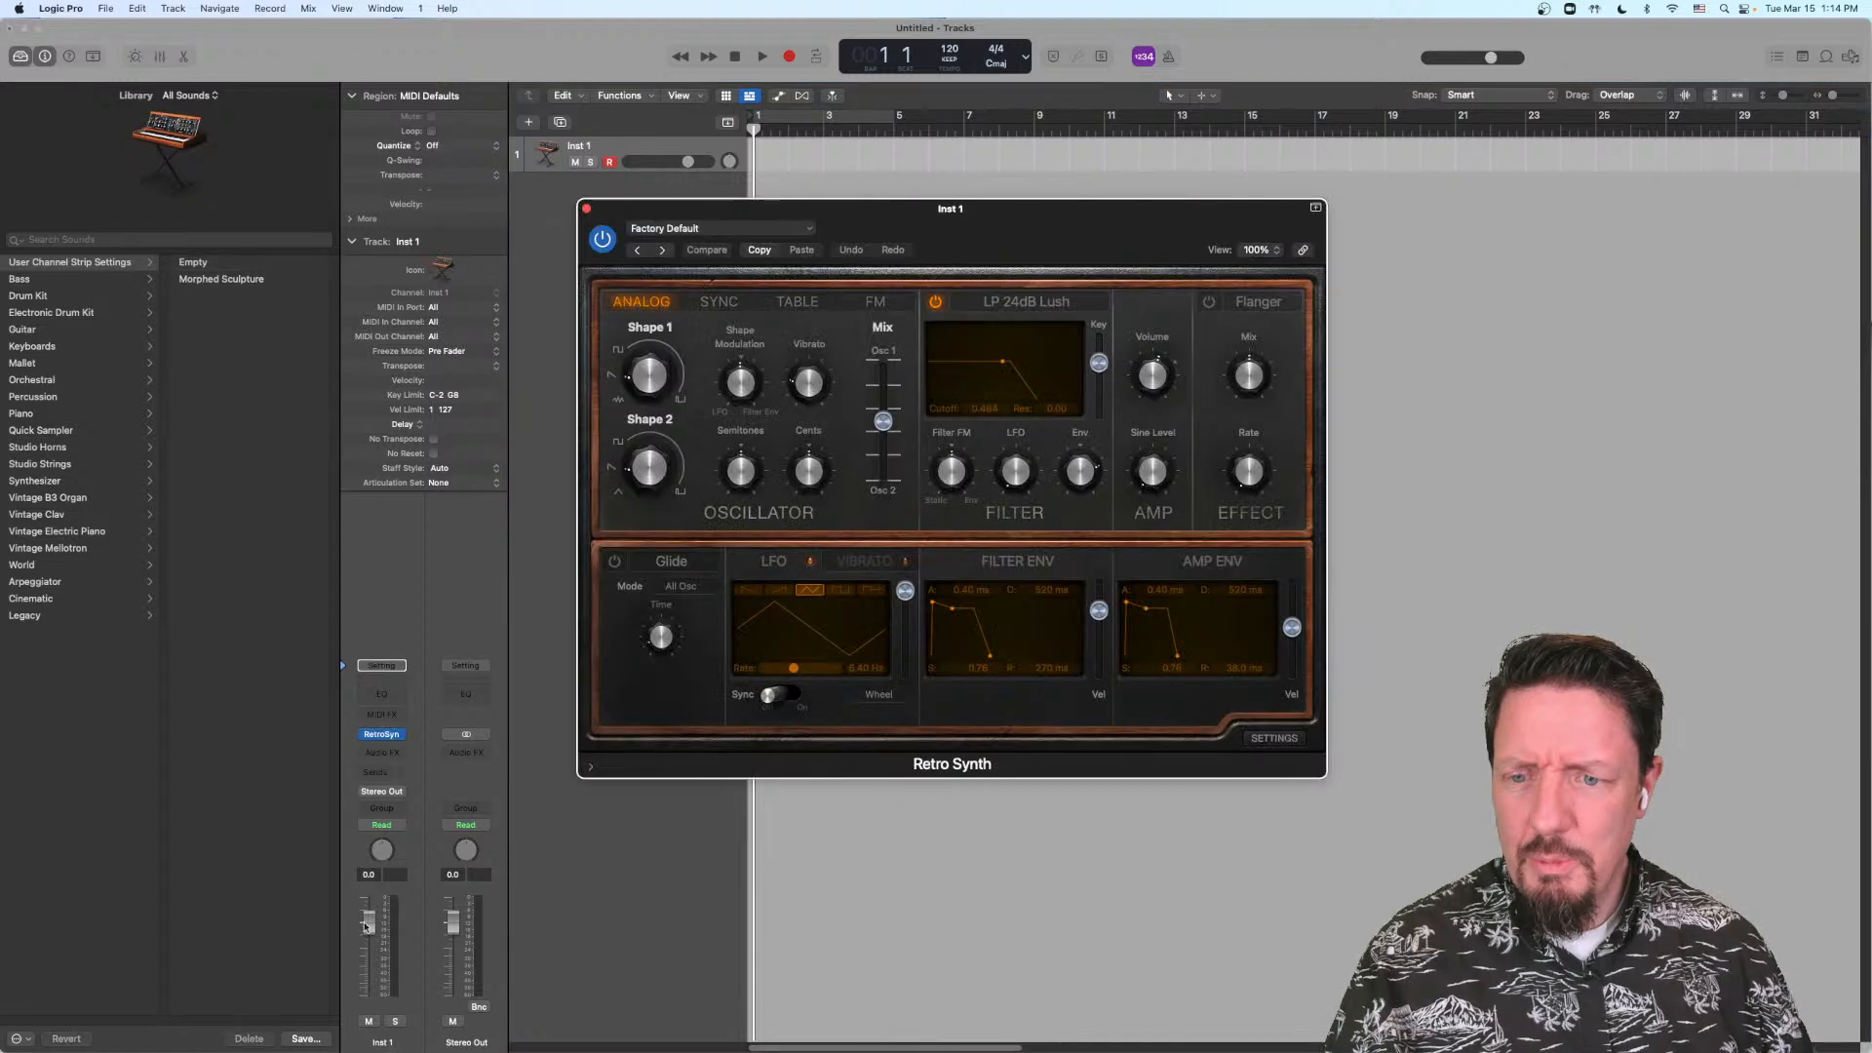
left_click_drag(368, 924, 366, 982)
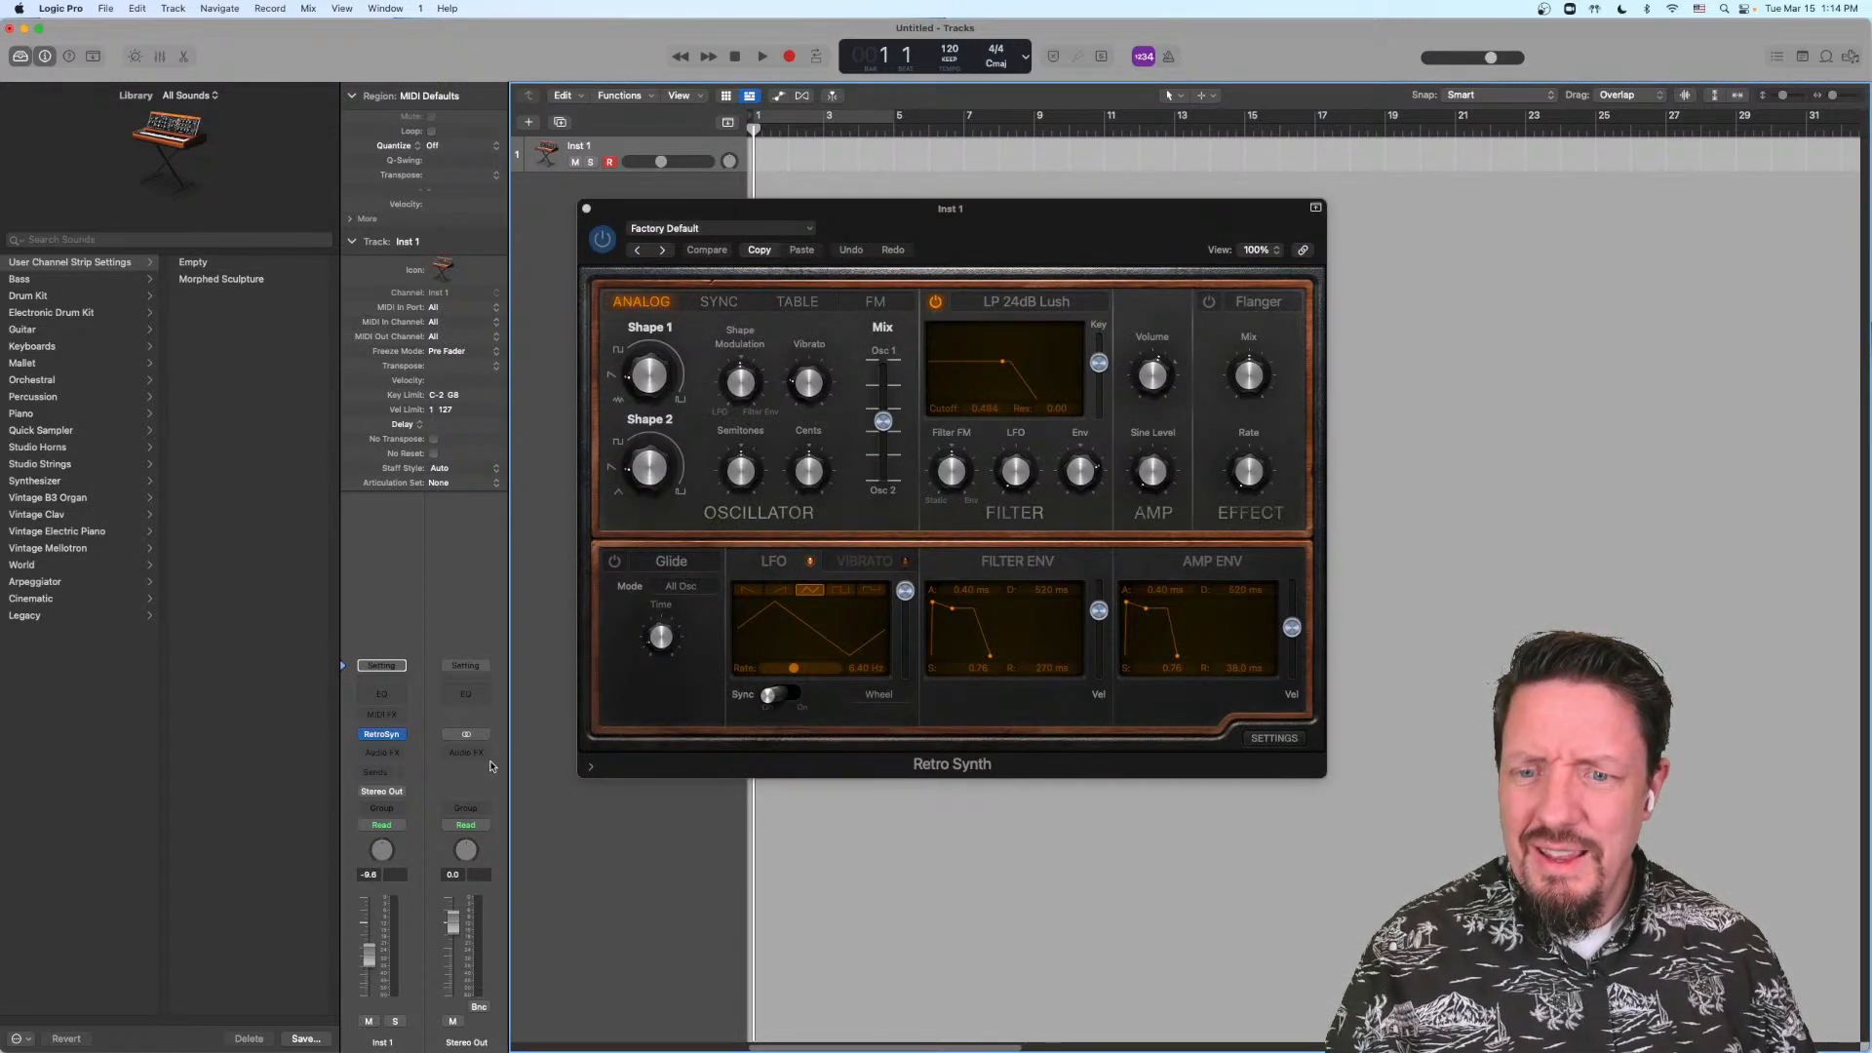
Step: Route the Inst 1 track's output to Surround and open its Surround Panner beside the Retro Synth window
left_click(392, 792)
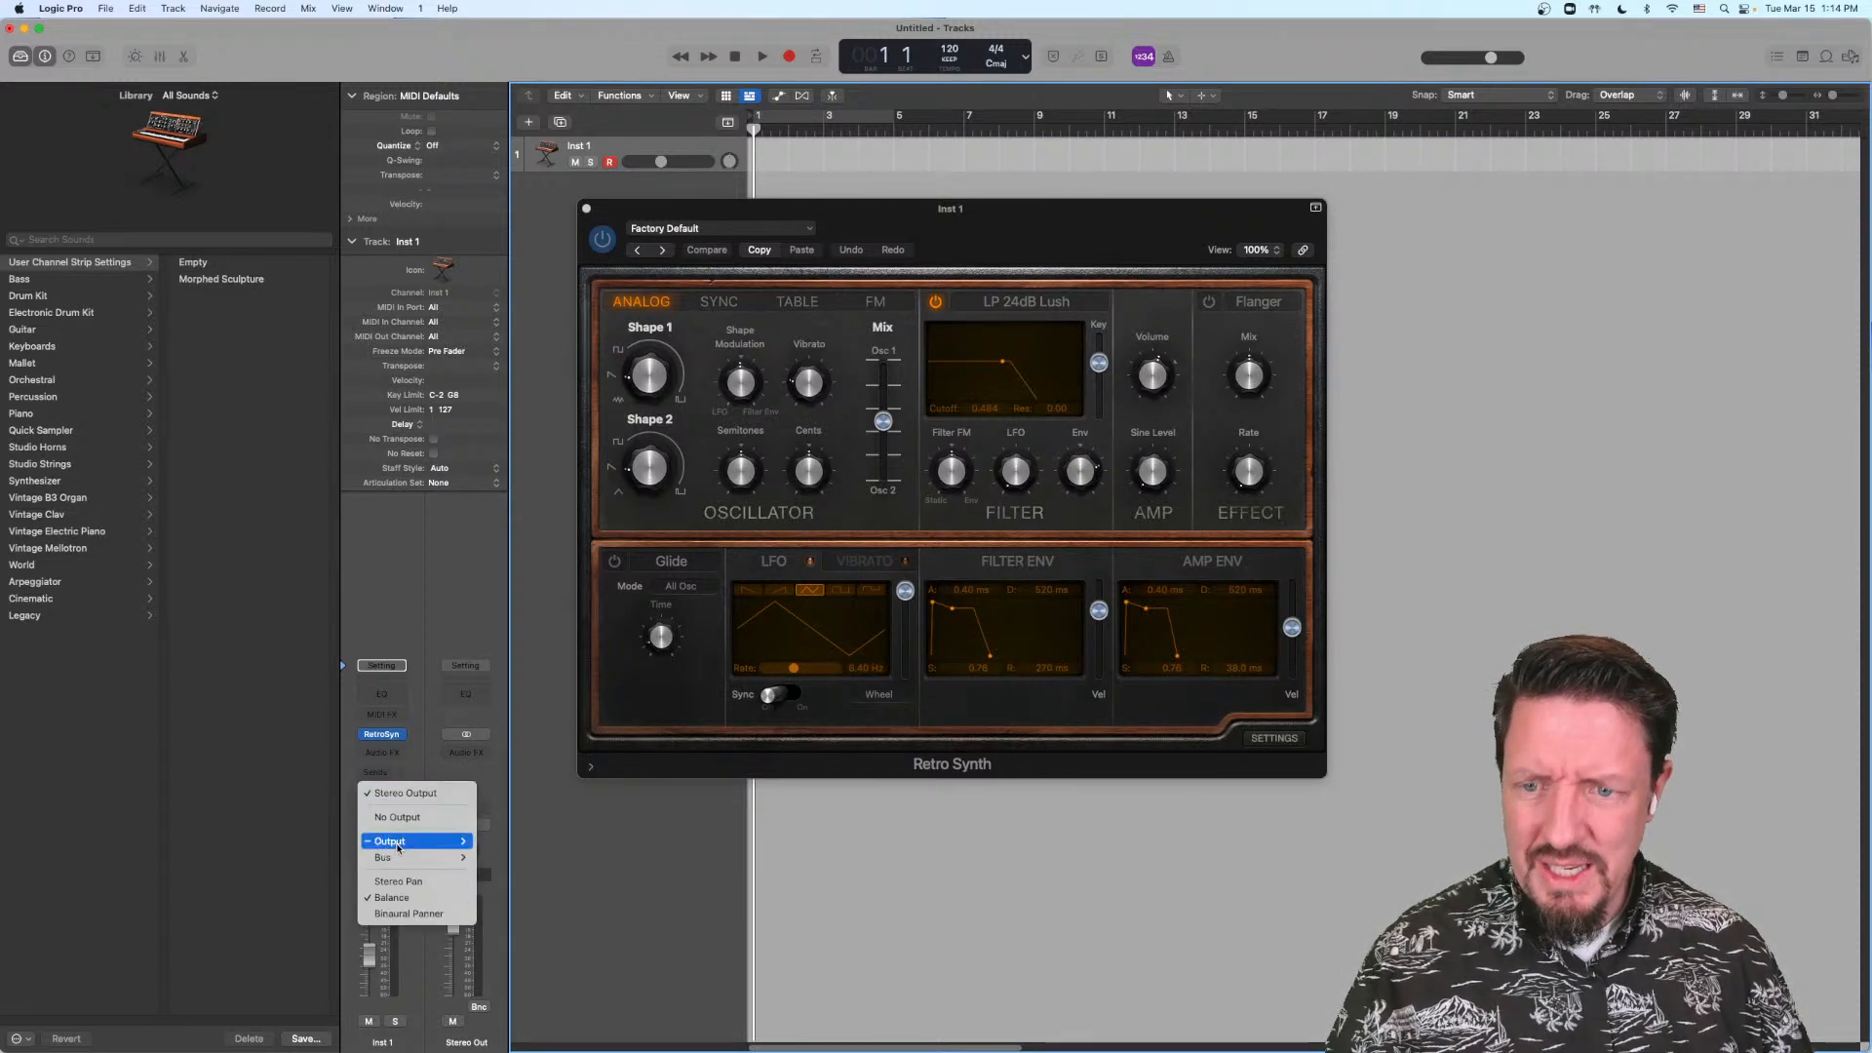
mouse_move(463, 842)
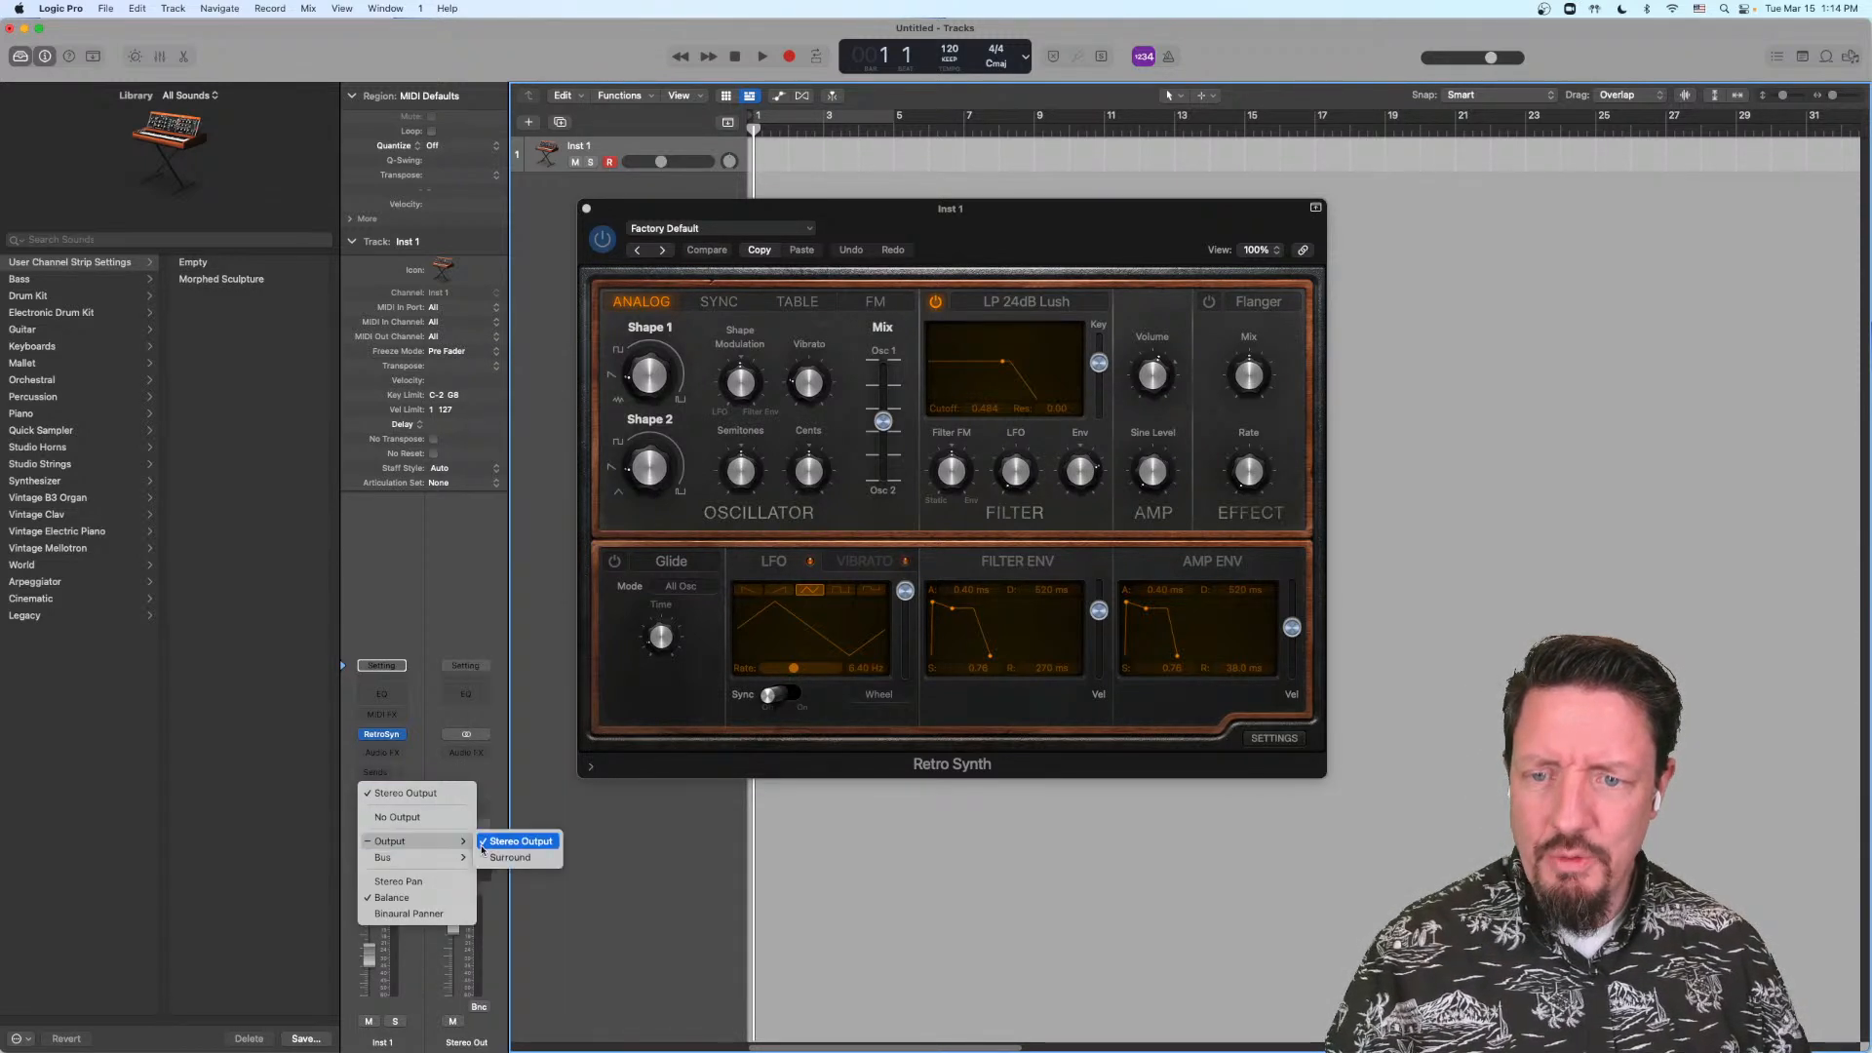
left_click(520, 861)
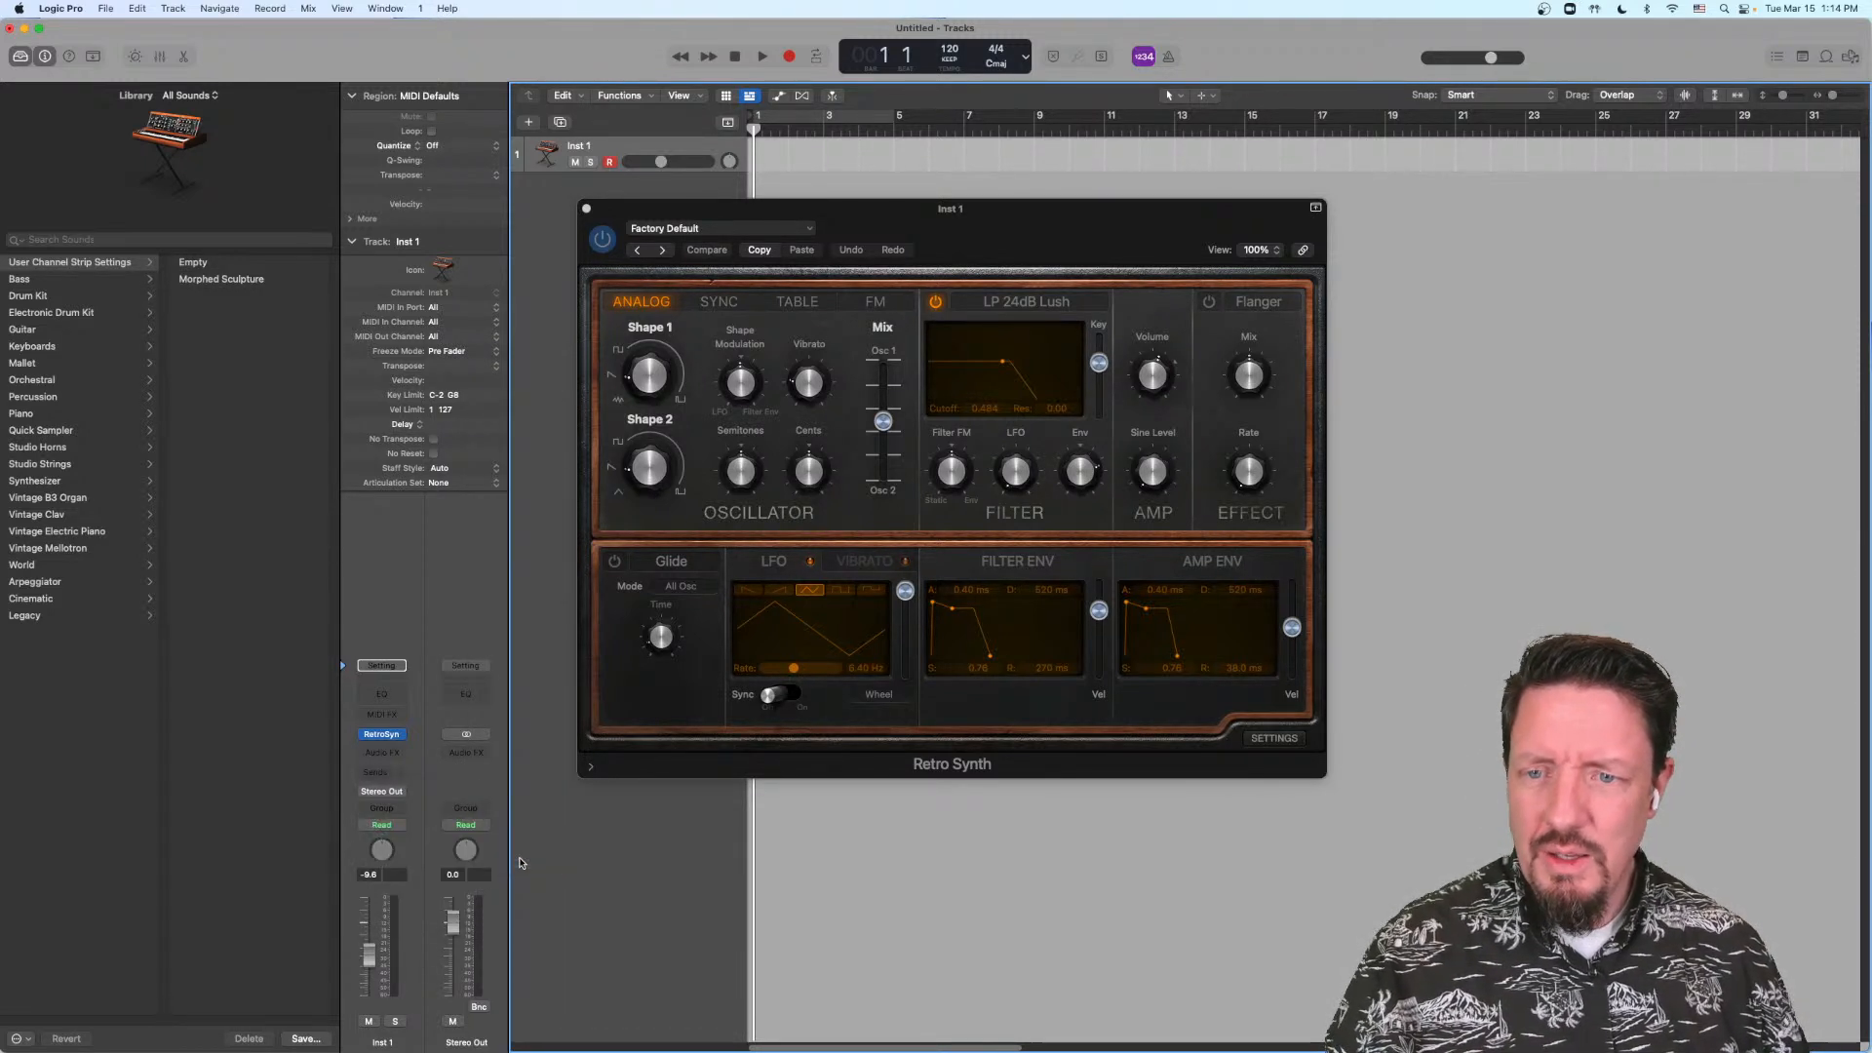
double_click(379, 855)
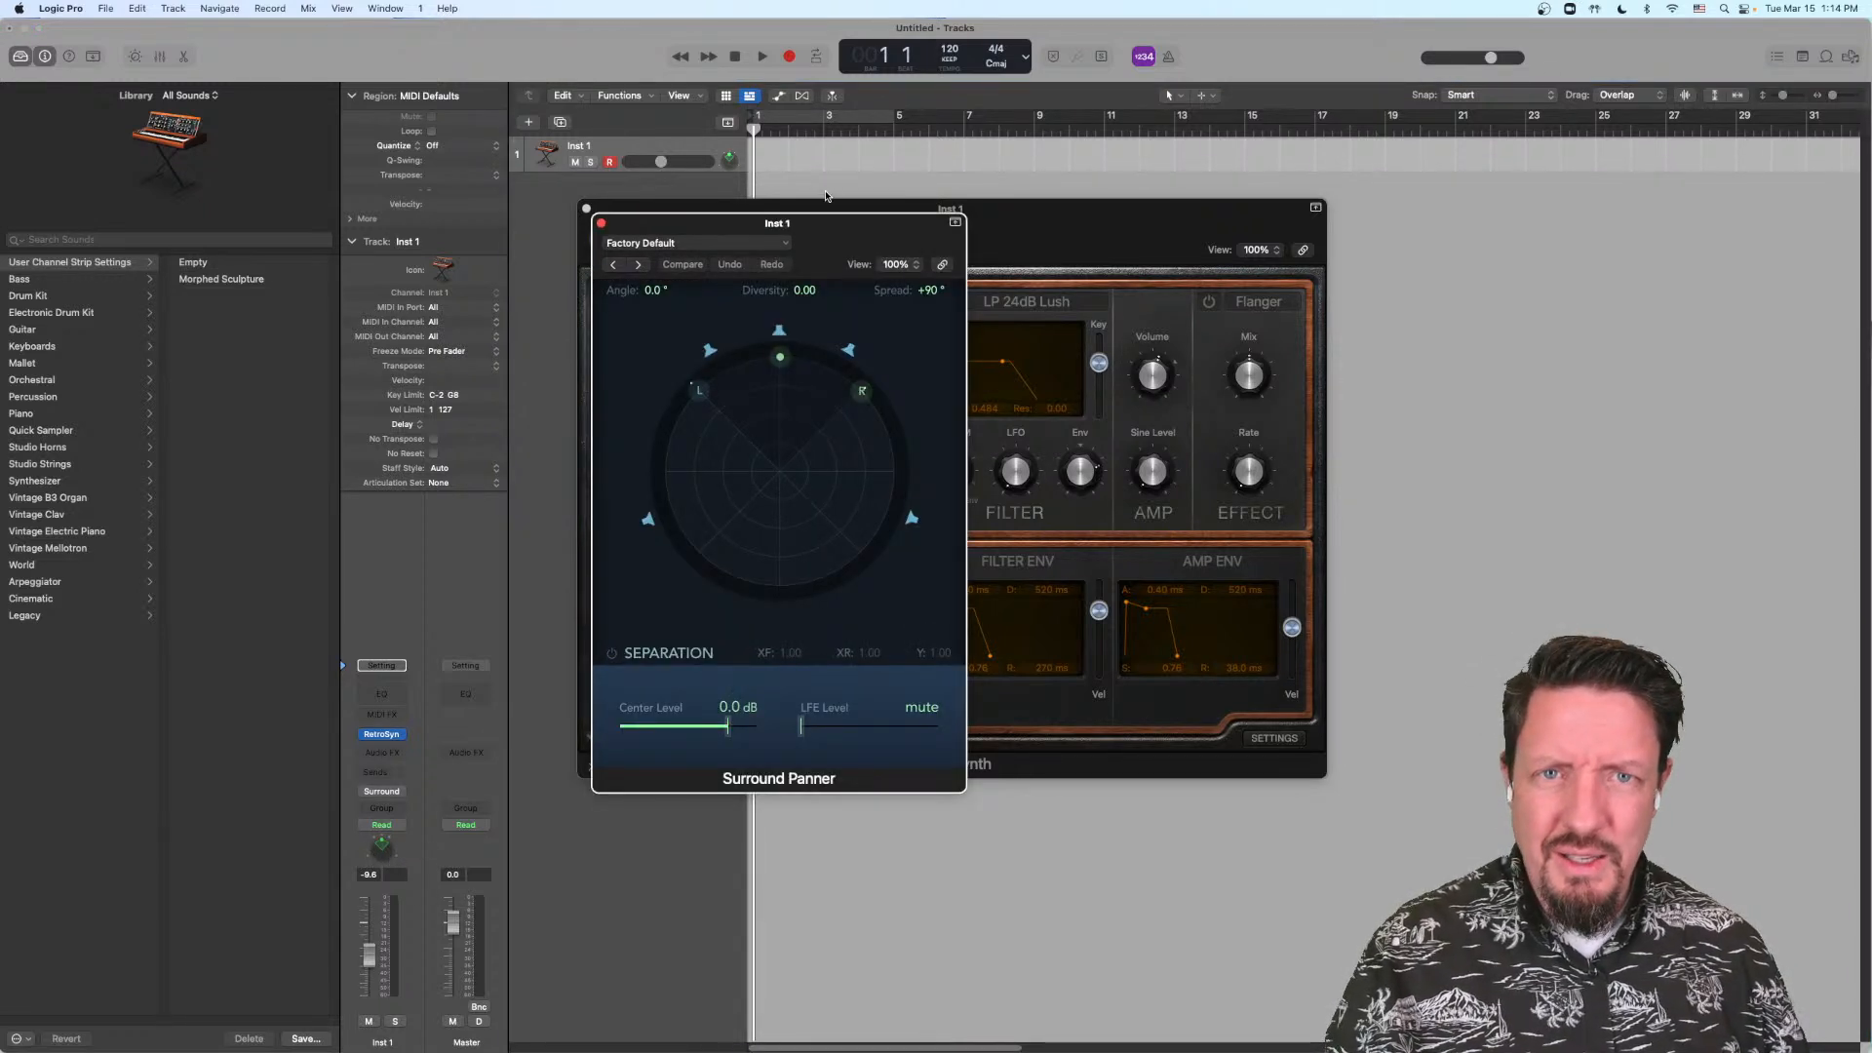
left_click_drag(823, 239, 1675, 190)
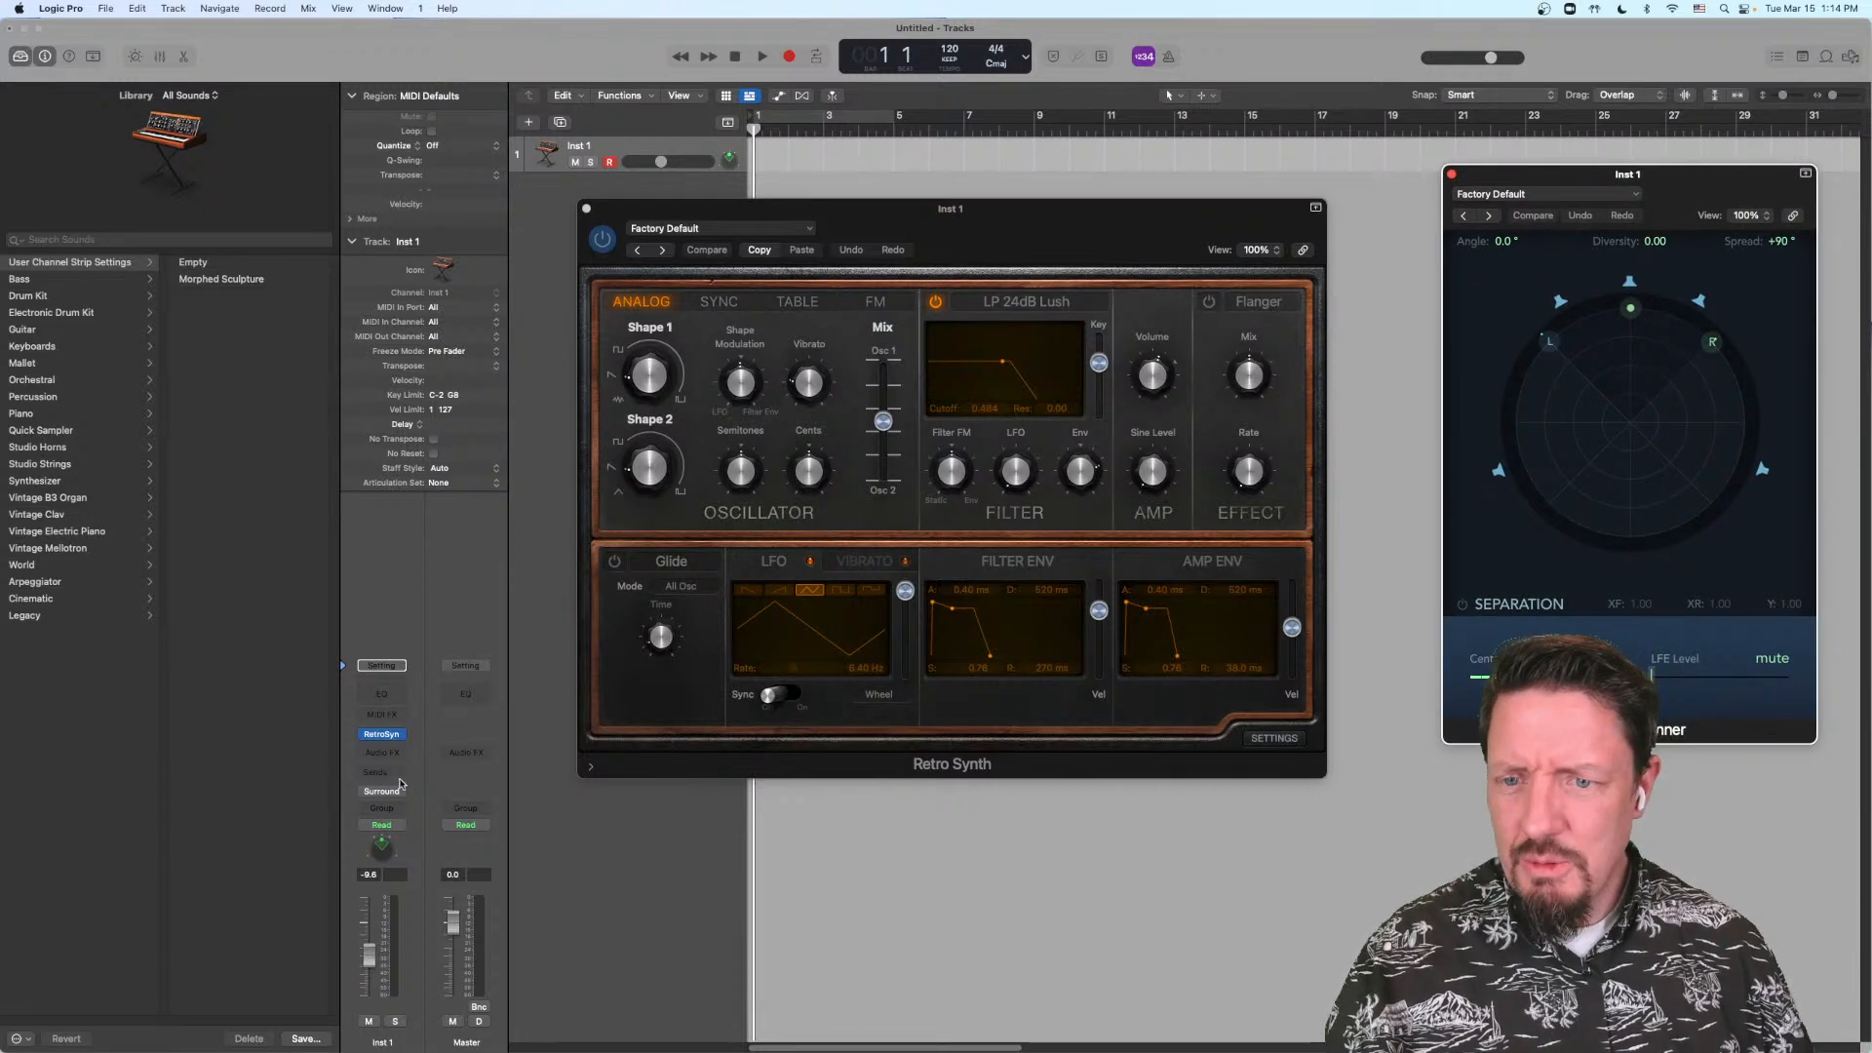
Step: Insert the 5.1 Spatial Audio Monitoring plug-in on the Master channel and set its monitoring format to Apple Renderer (Head Tracking)
left_click(479, 756)
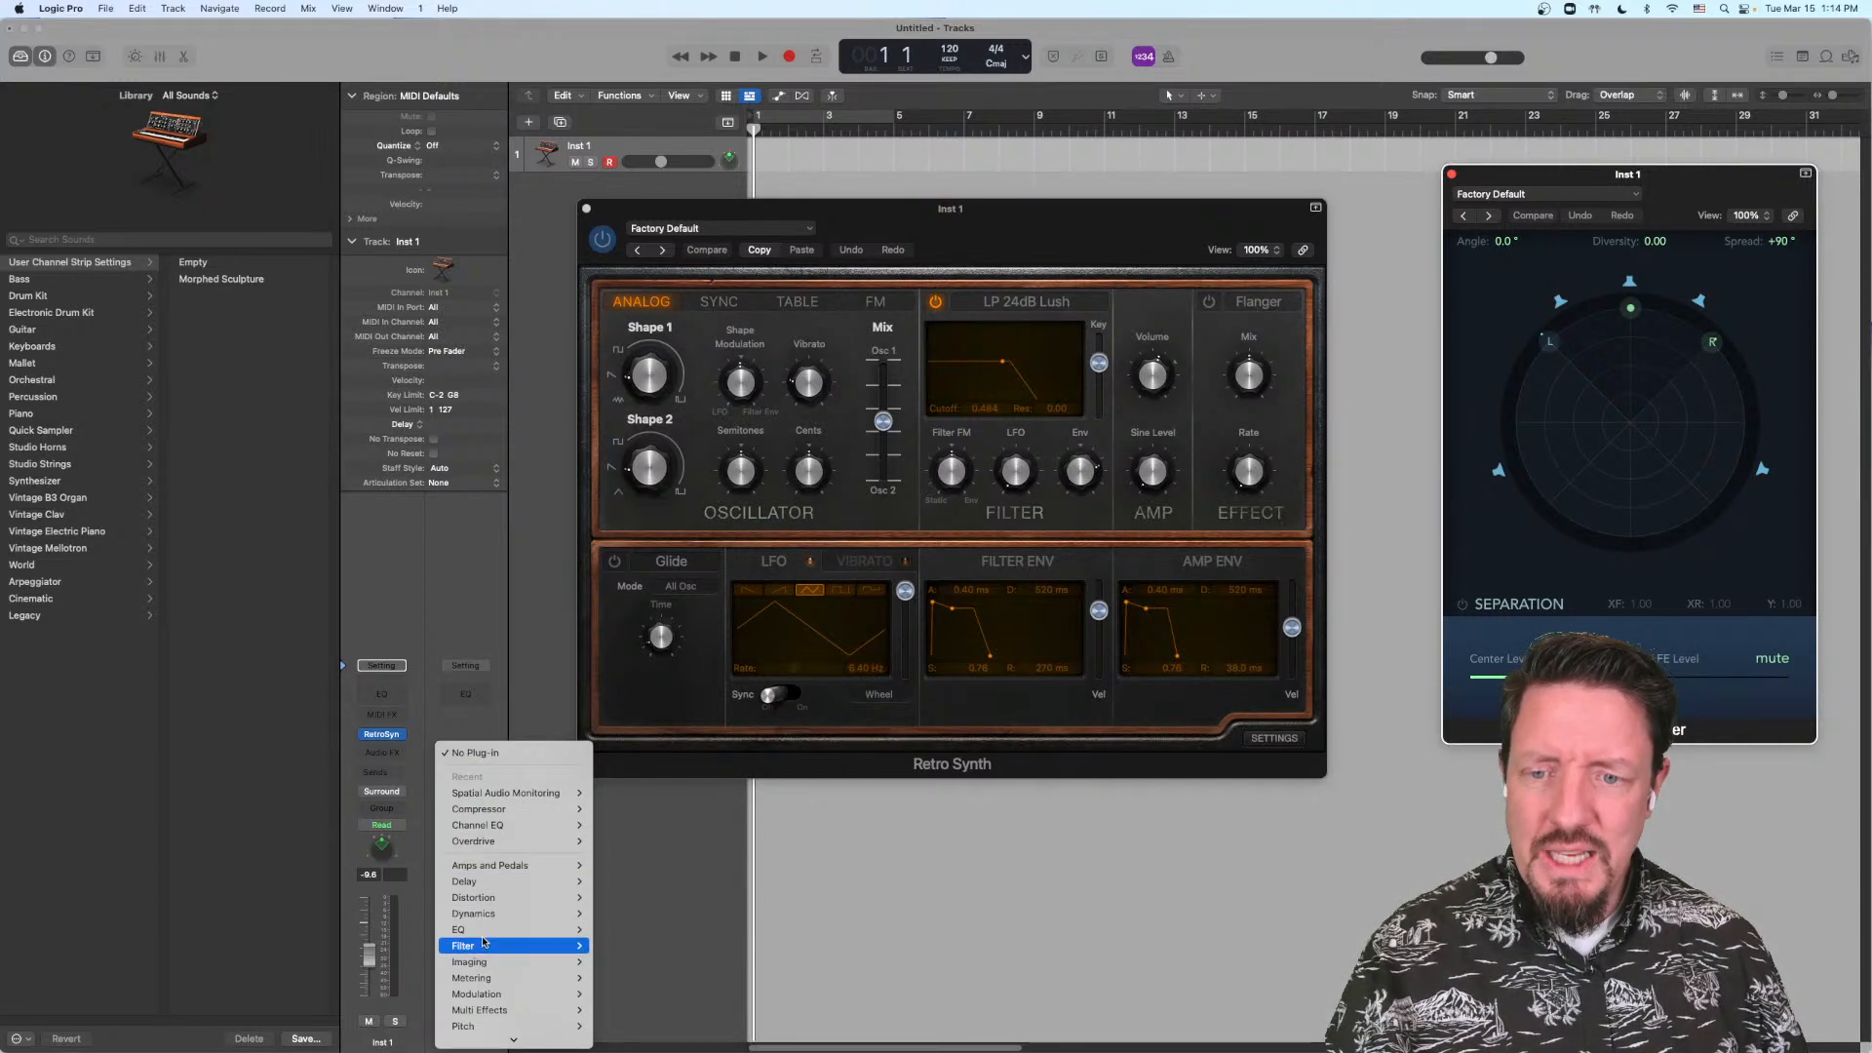
mouse_move(488, 963)
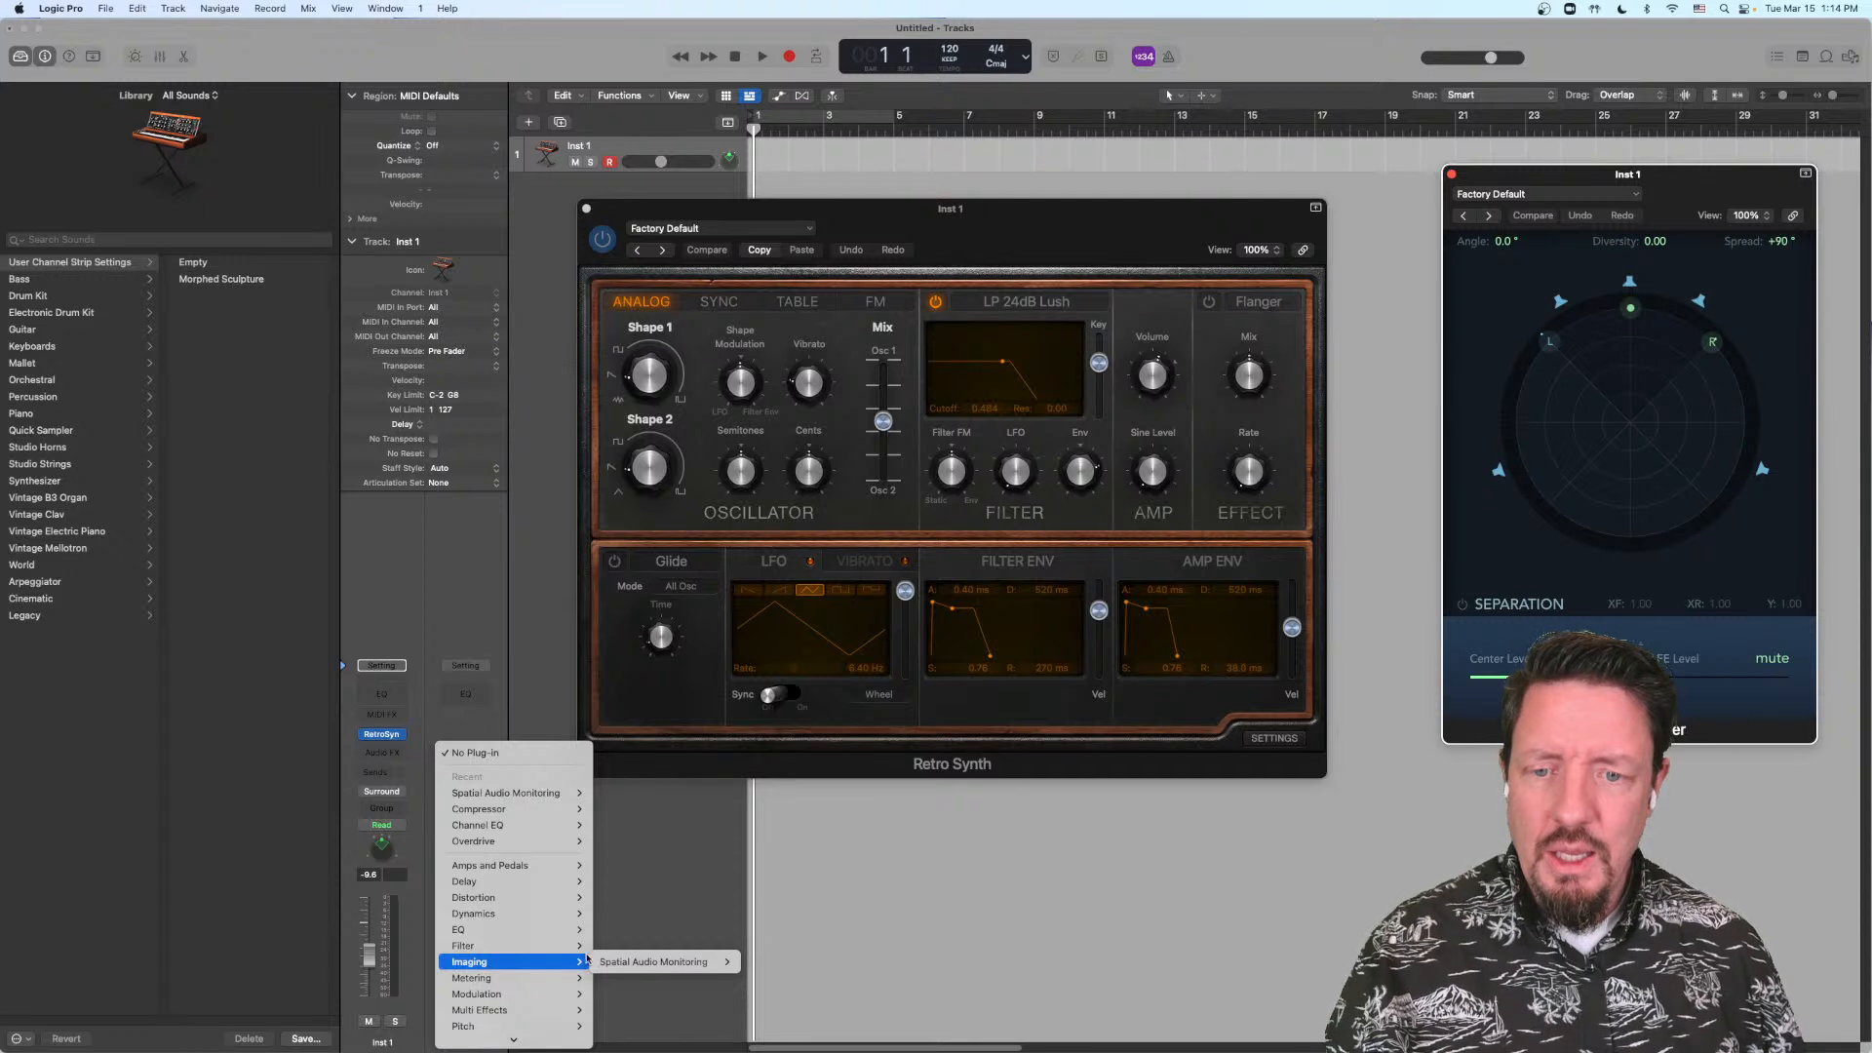
mouse_move(648, 963)
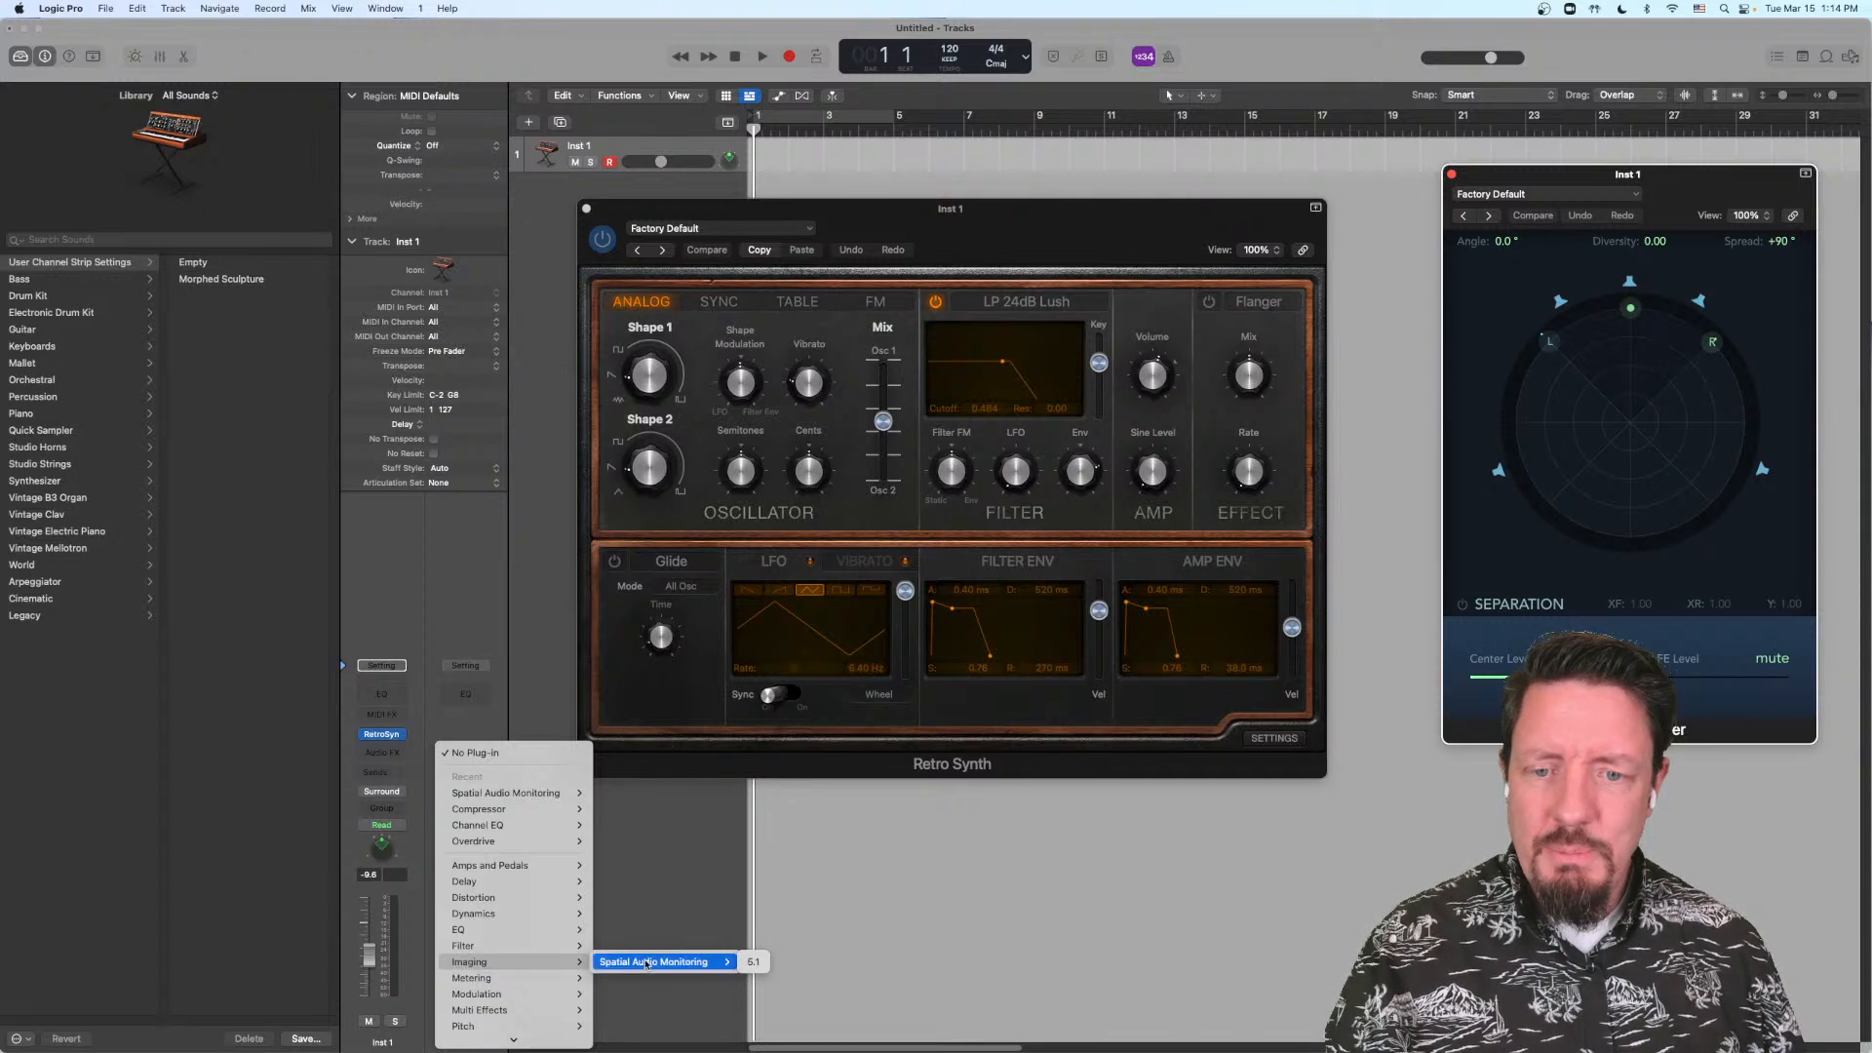
left_click(757, 961)
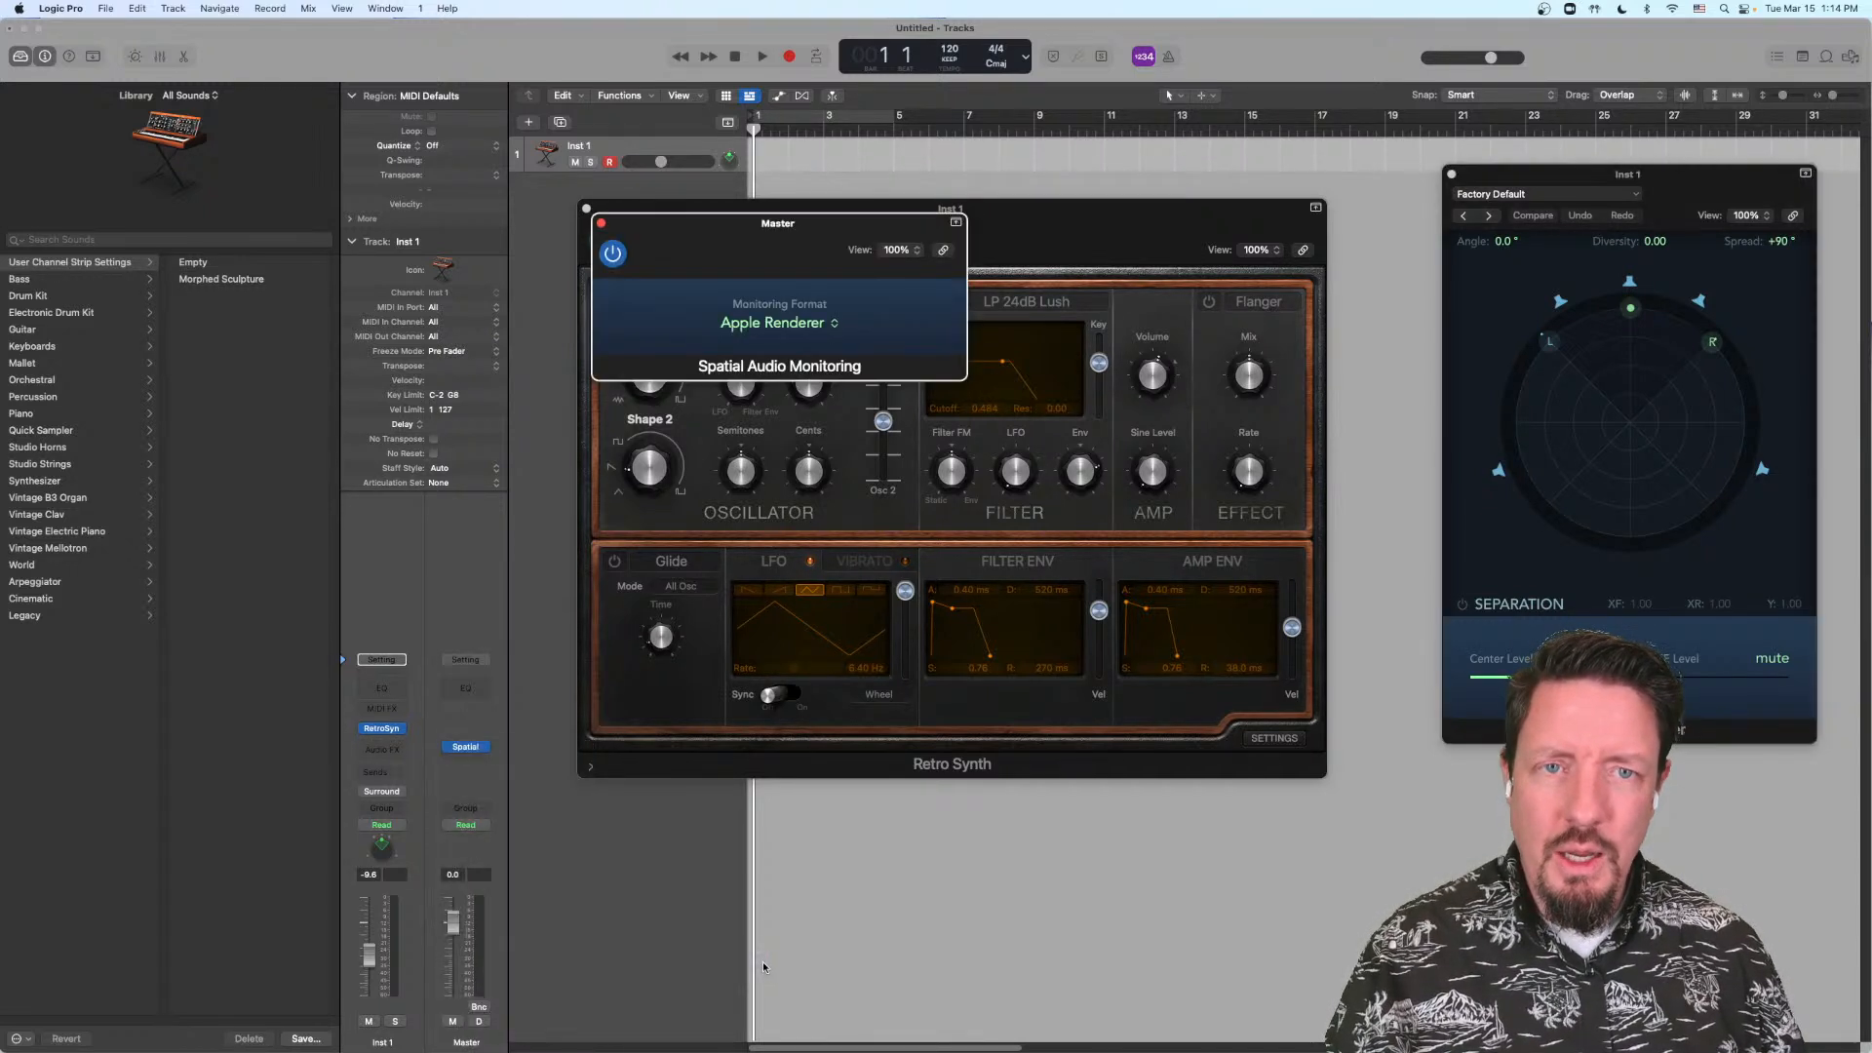
left_click_drag(838, 225, 1111, 199)
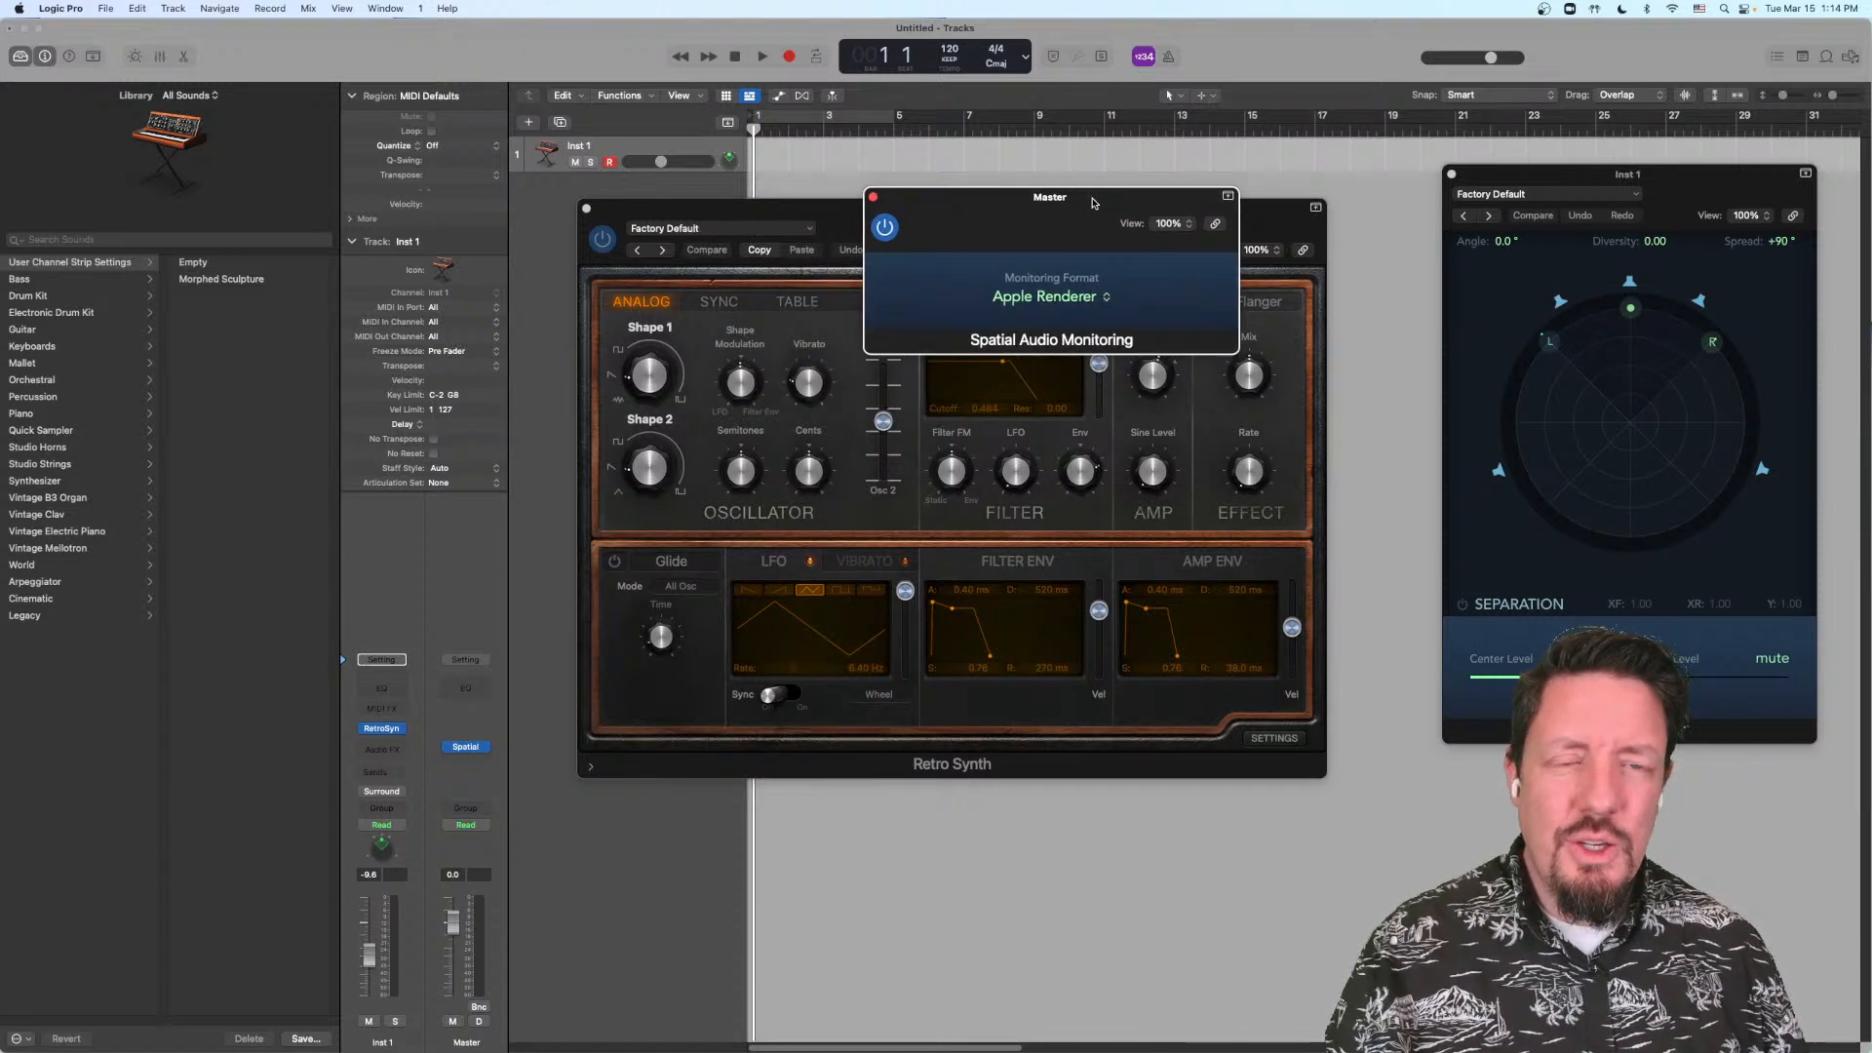
left_click(1108, 298)
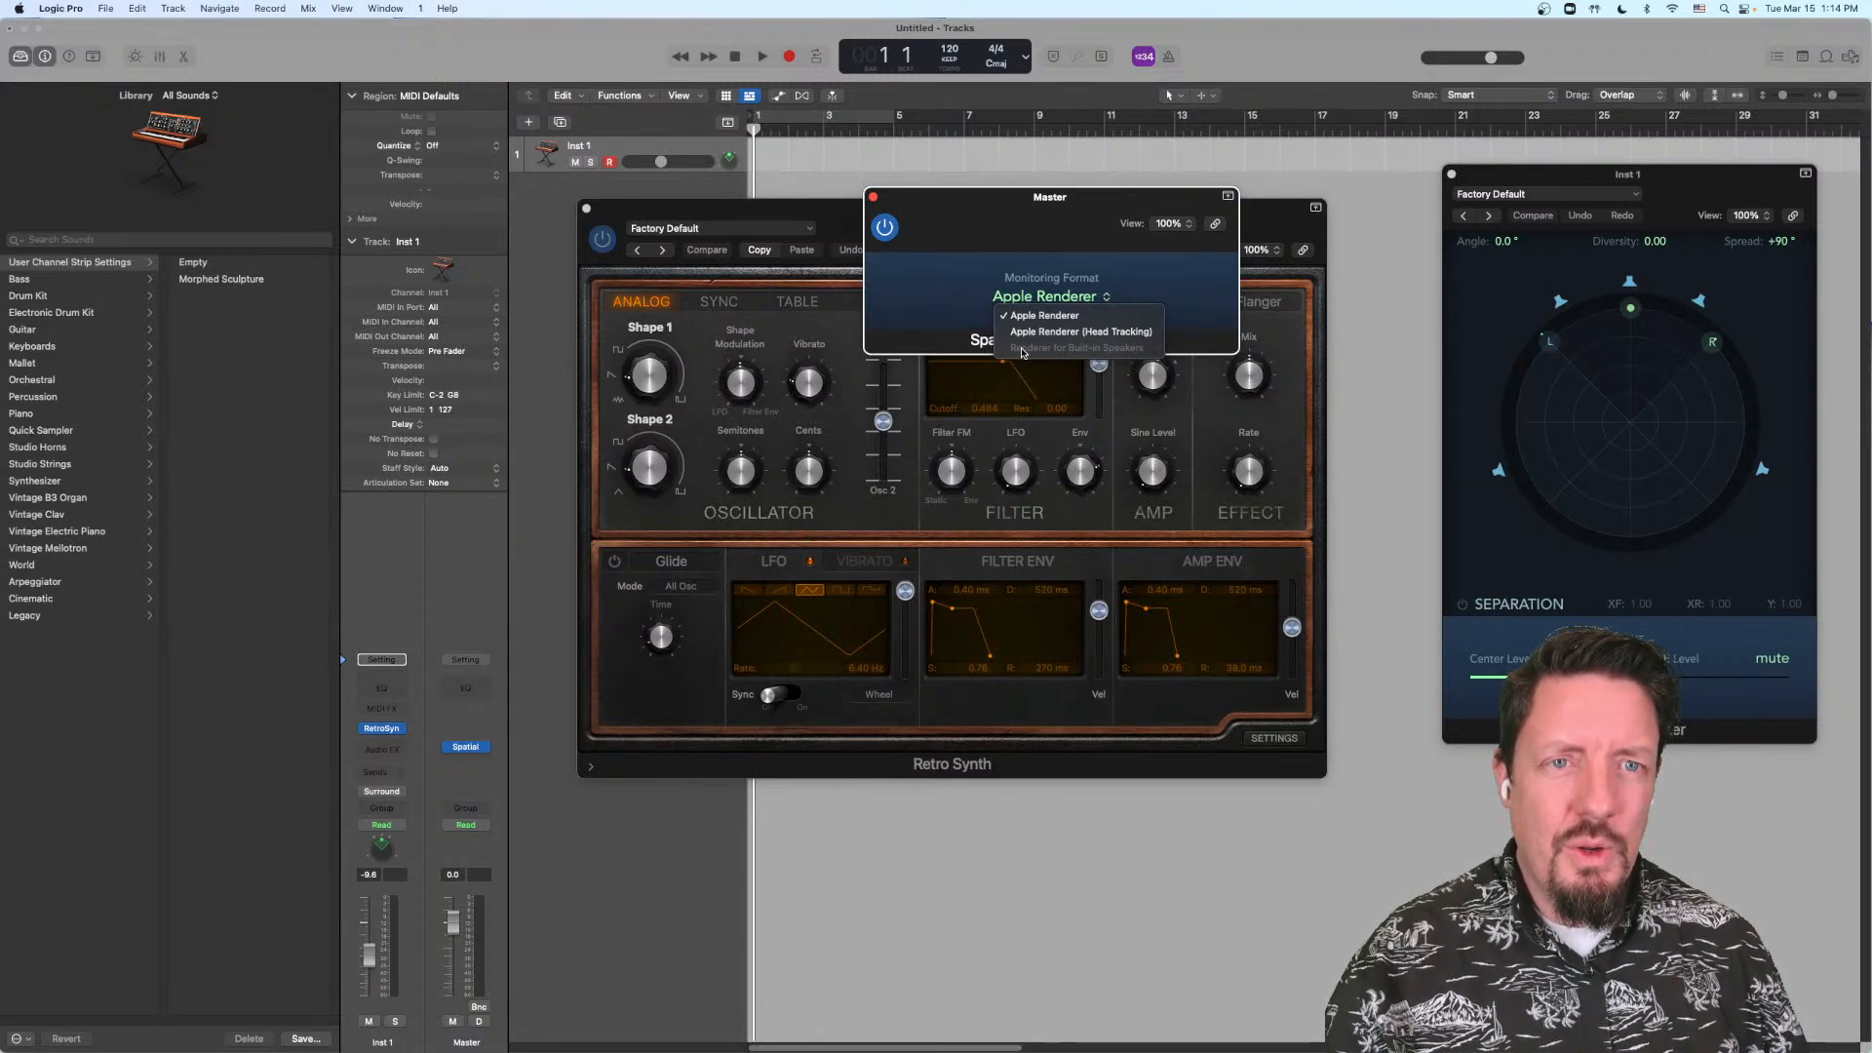
left_click(1093, 337)
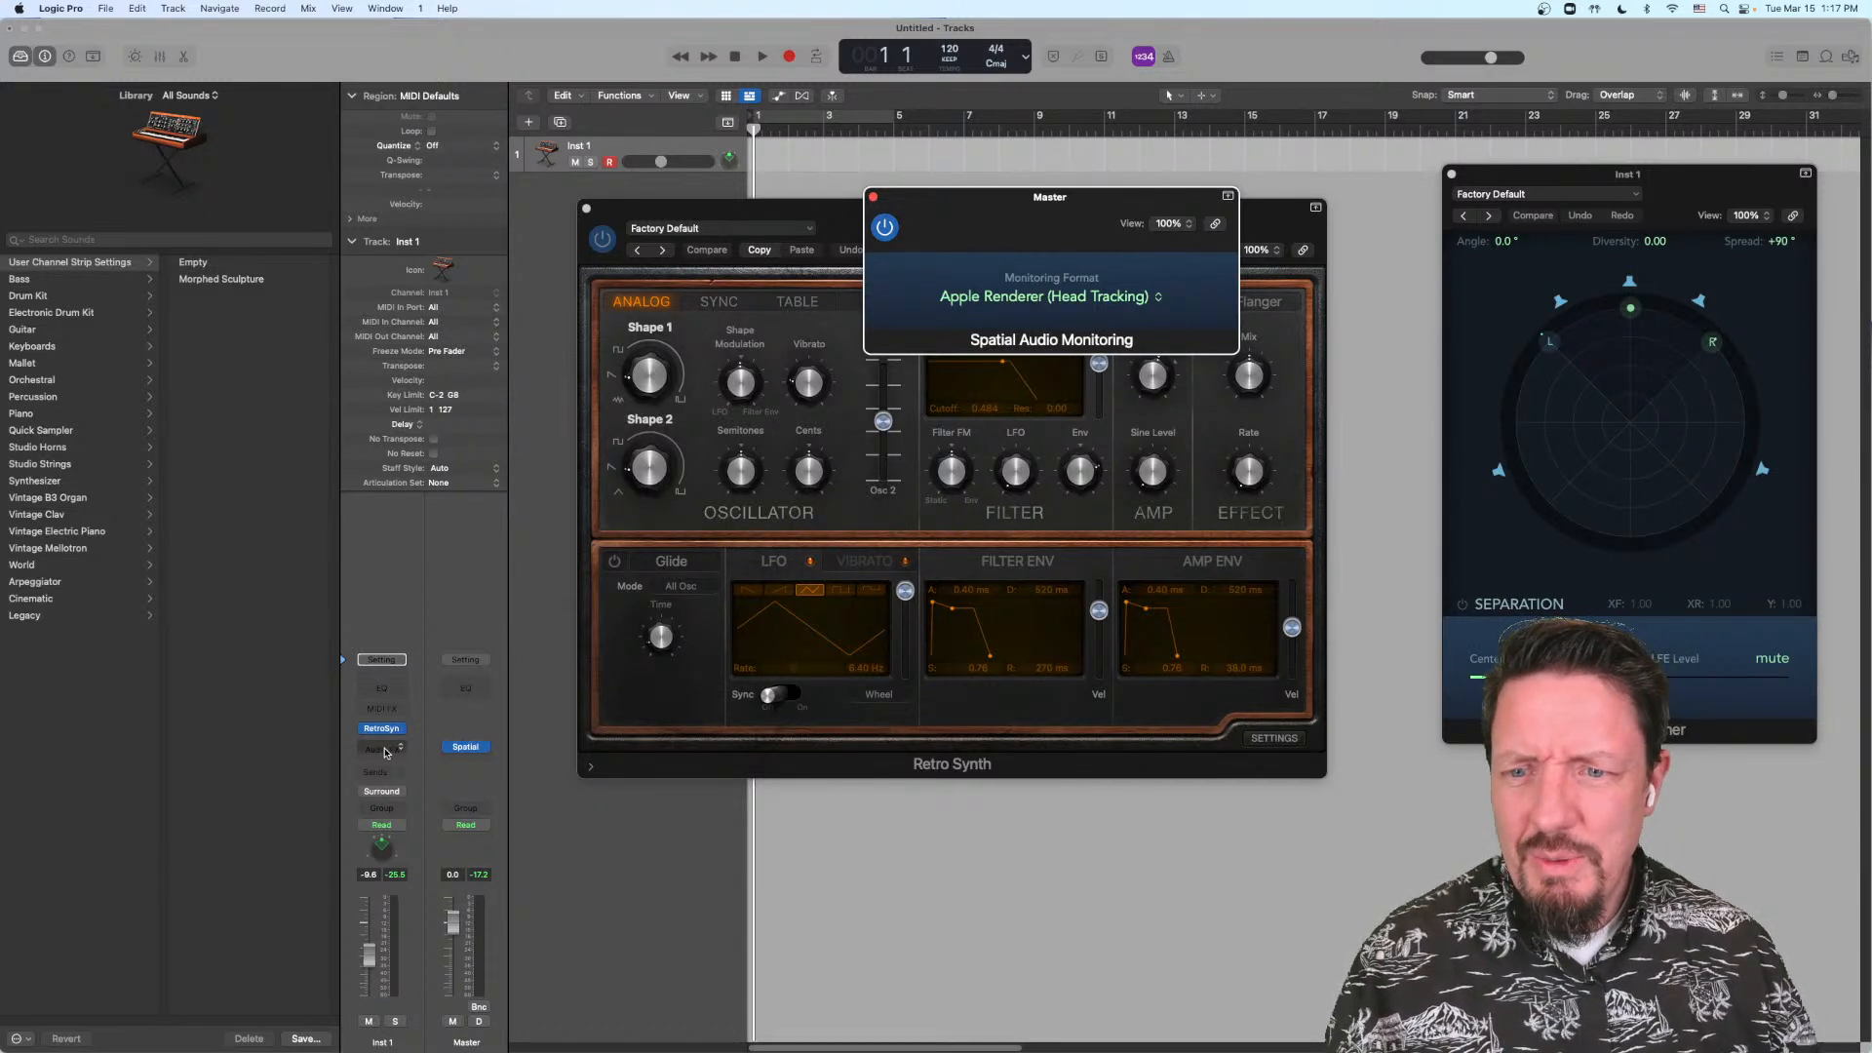
Step: Remove the Spatial Audio Monitoring plug-in from the Master channel and route the Inst 1 track back to Stereo Output
left_click(485, 747)
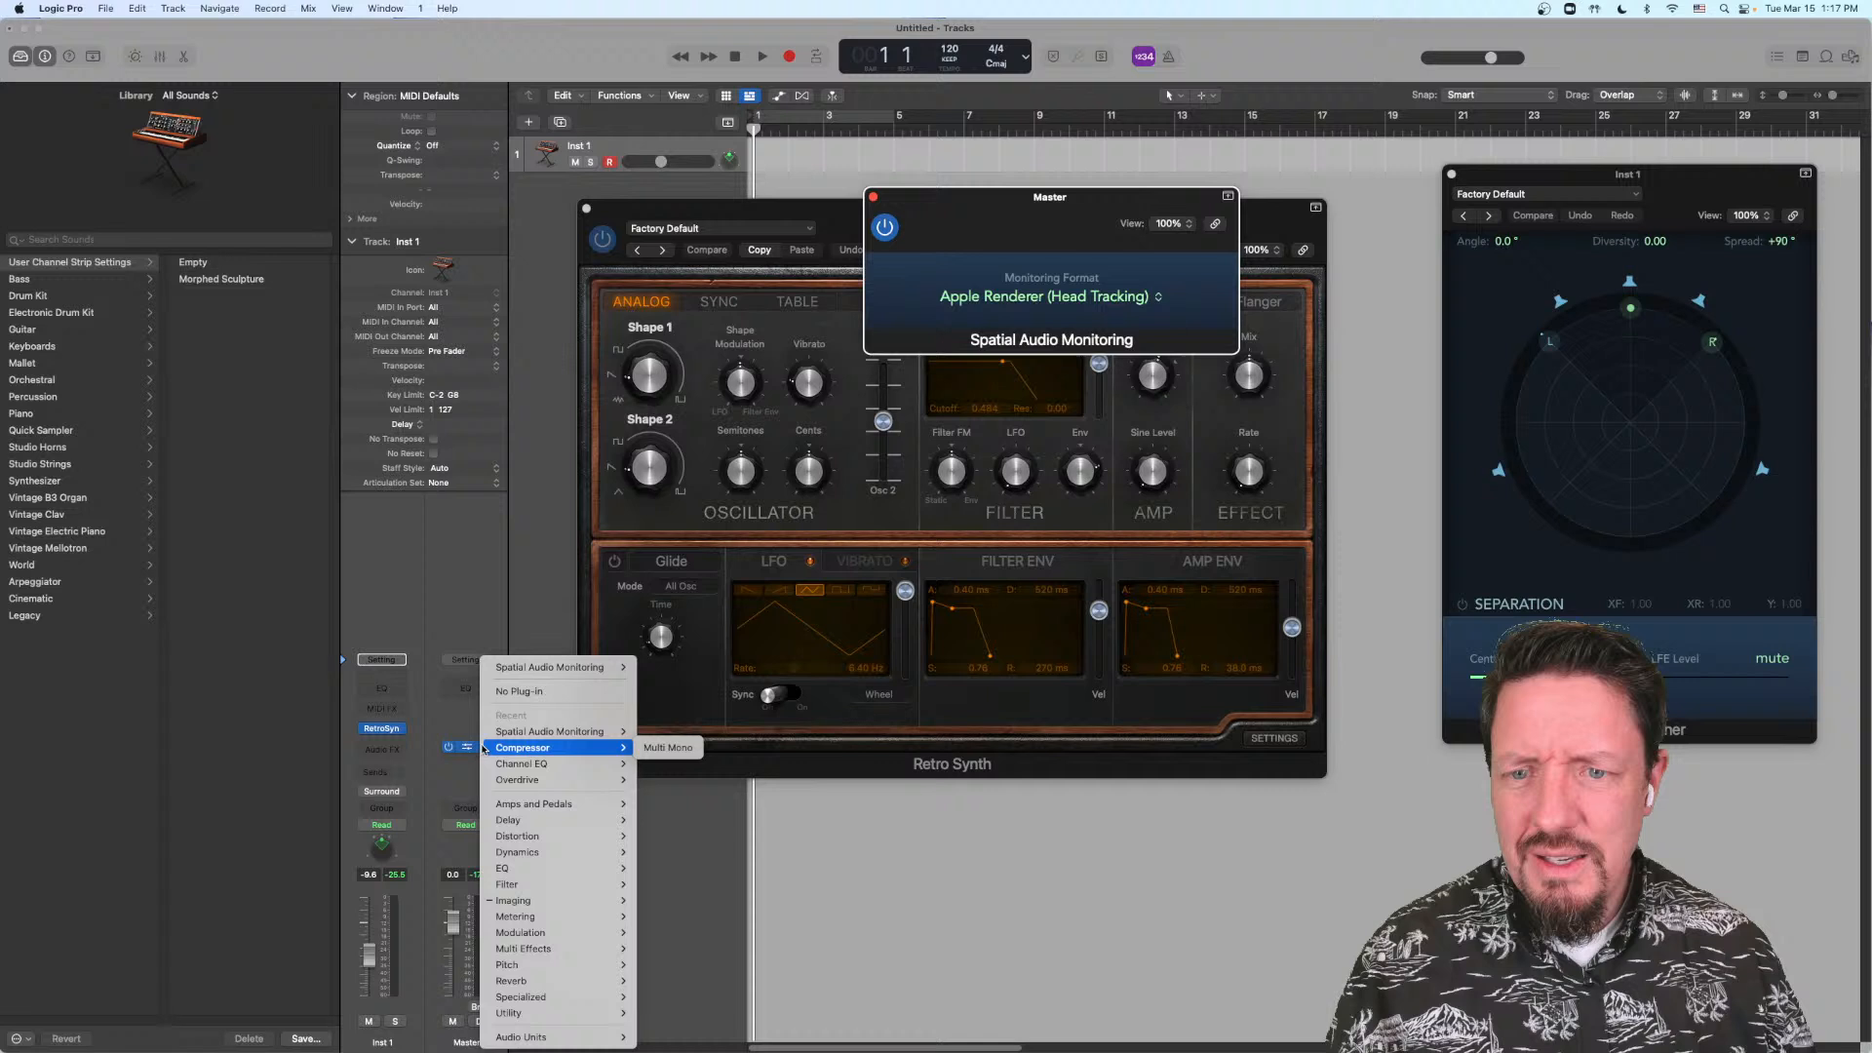
left_click(500, 692)
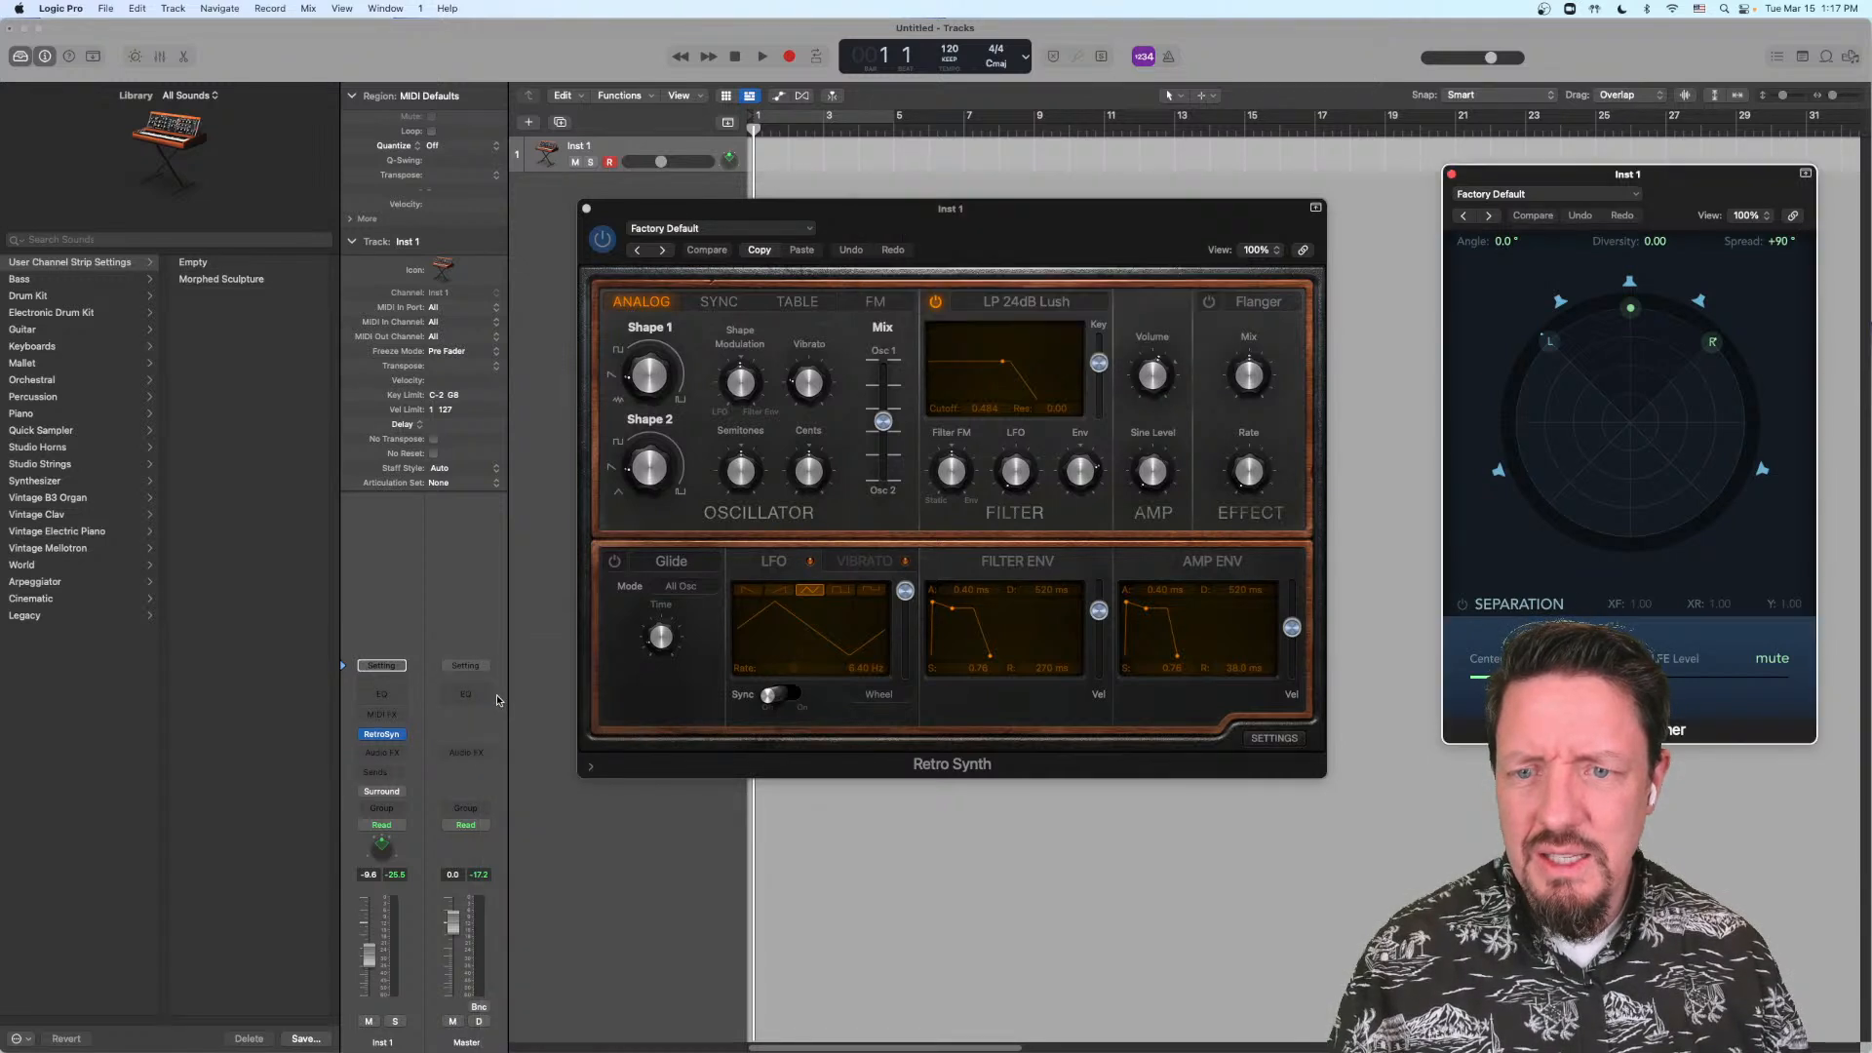
left_click(401, 798)
mouse_move(390, 840)
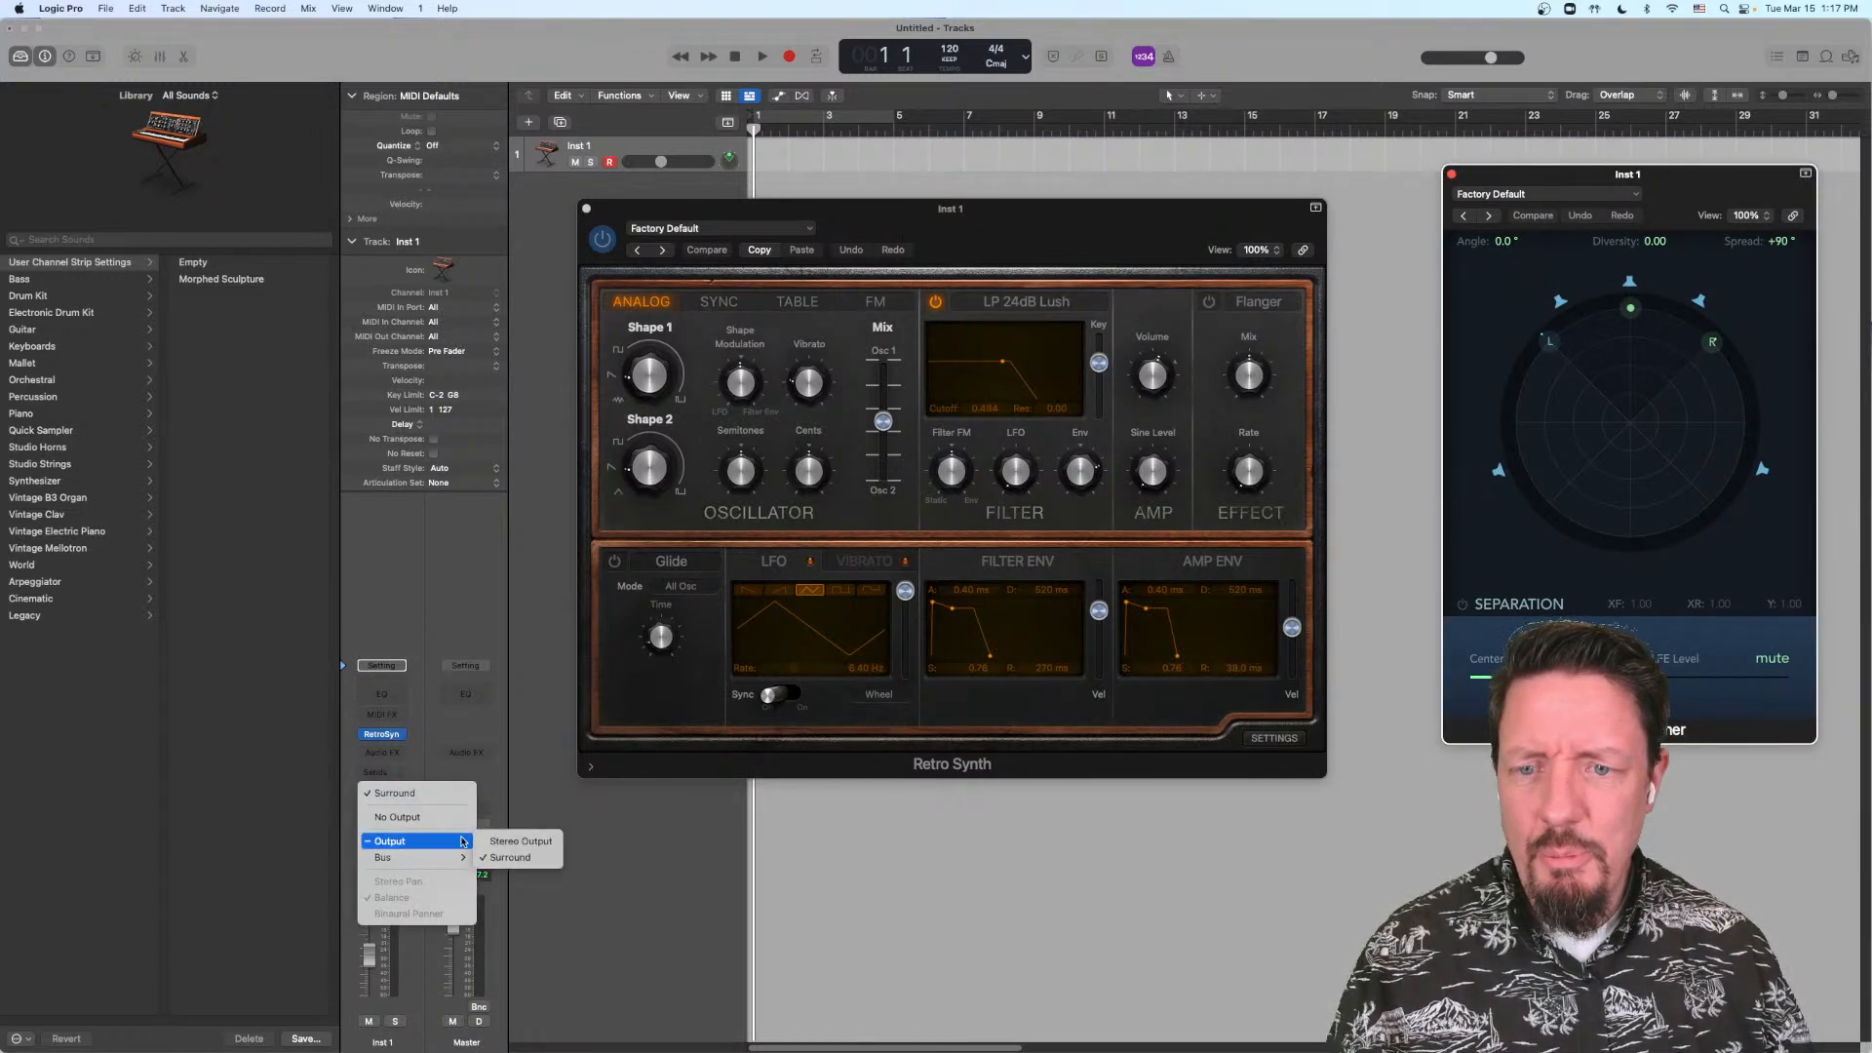
left_click(516, 842)
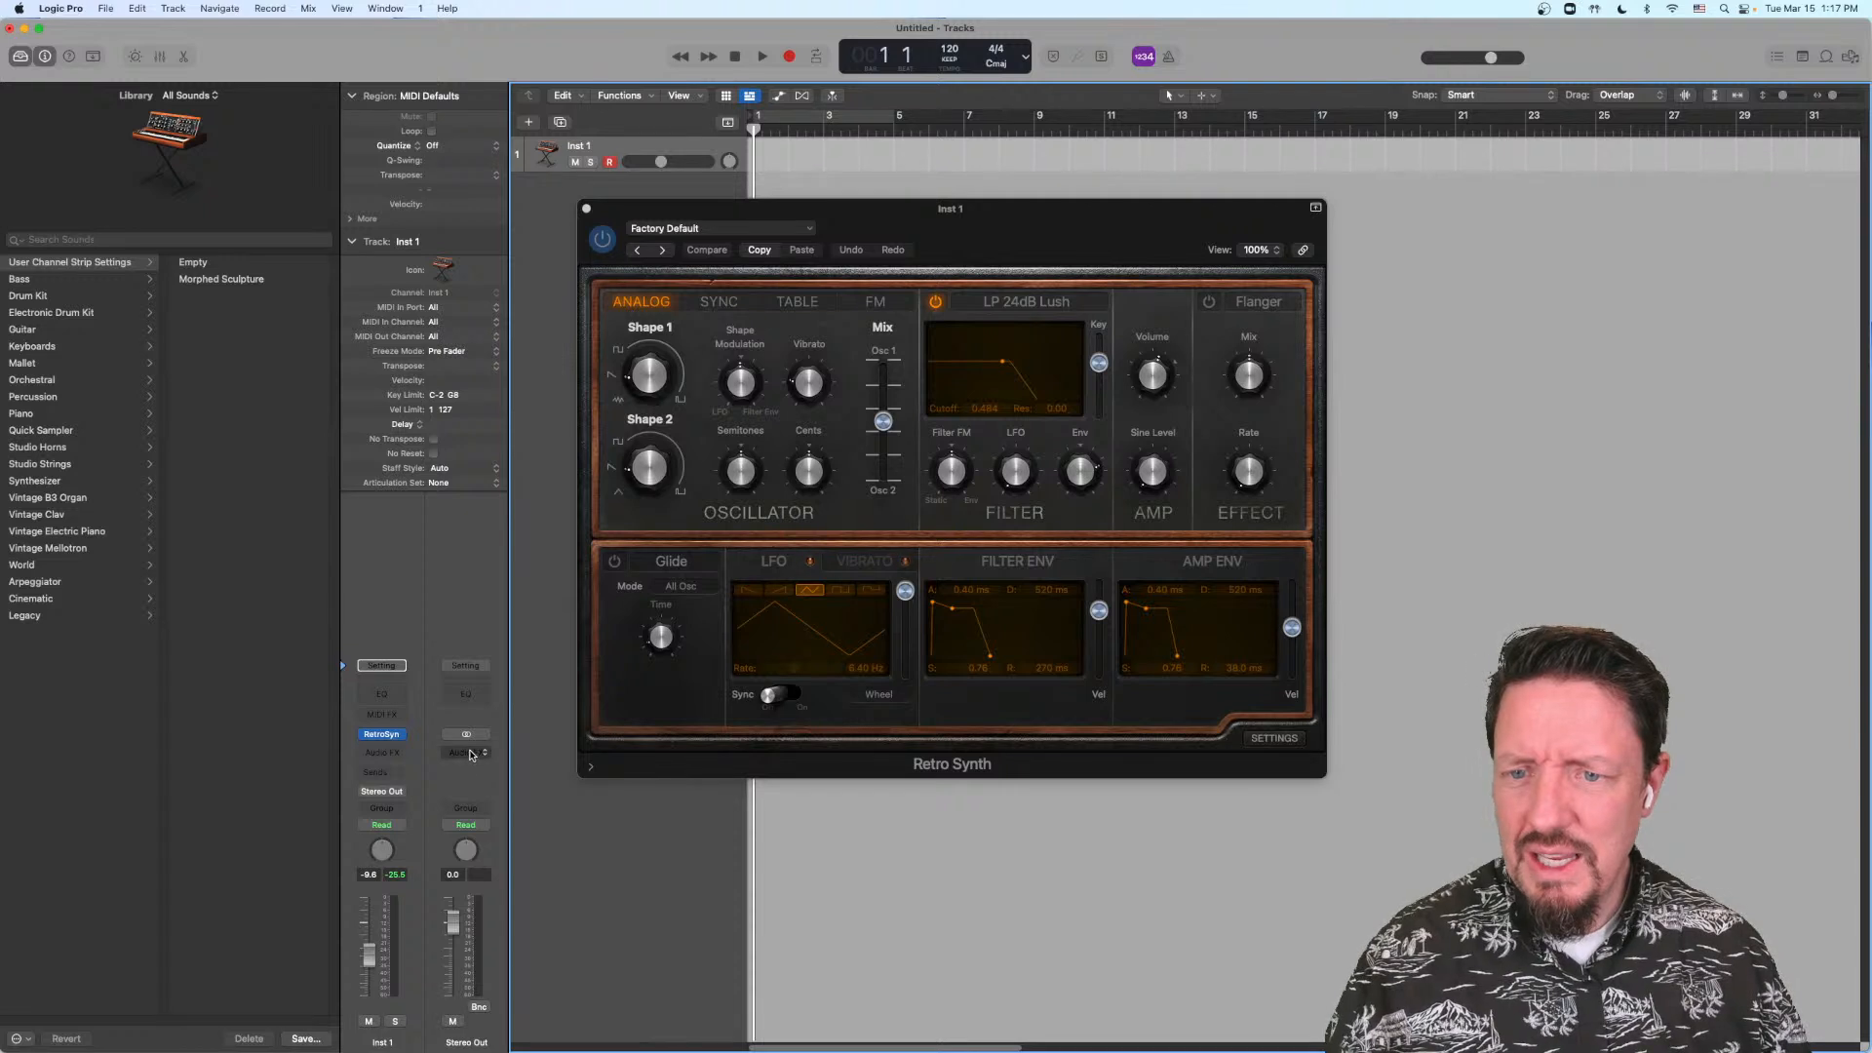
Step: Look through the Imaging plug-ins offered for the Stereo Out channel without inserting one
left_click(468, 754)
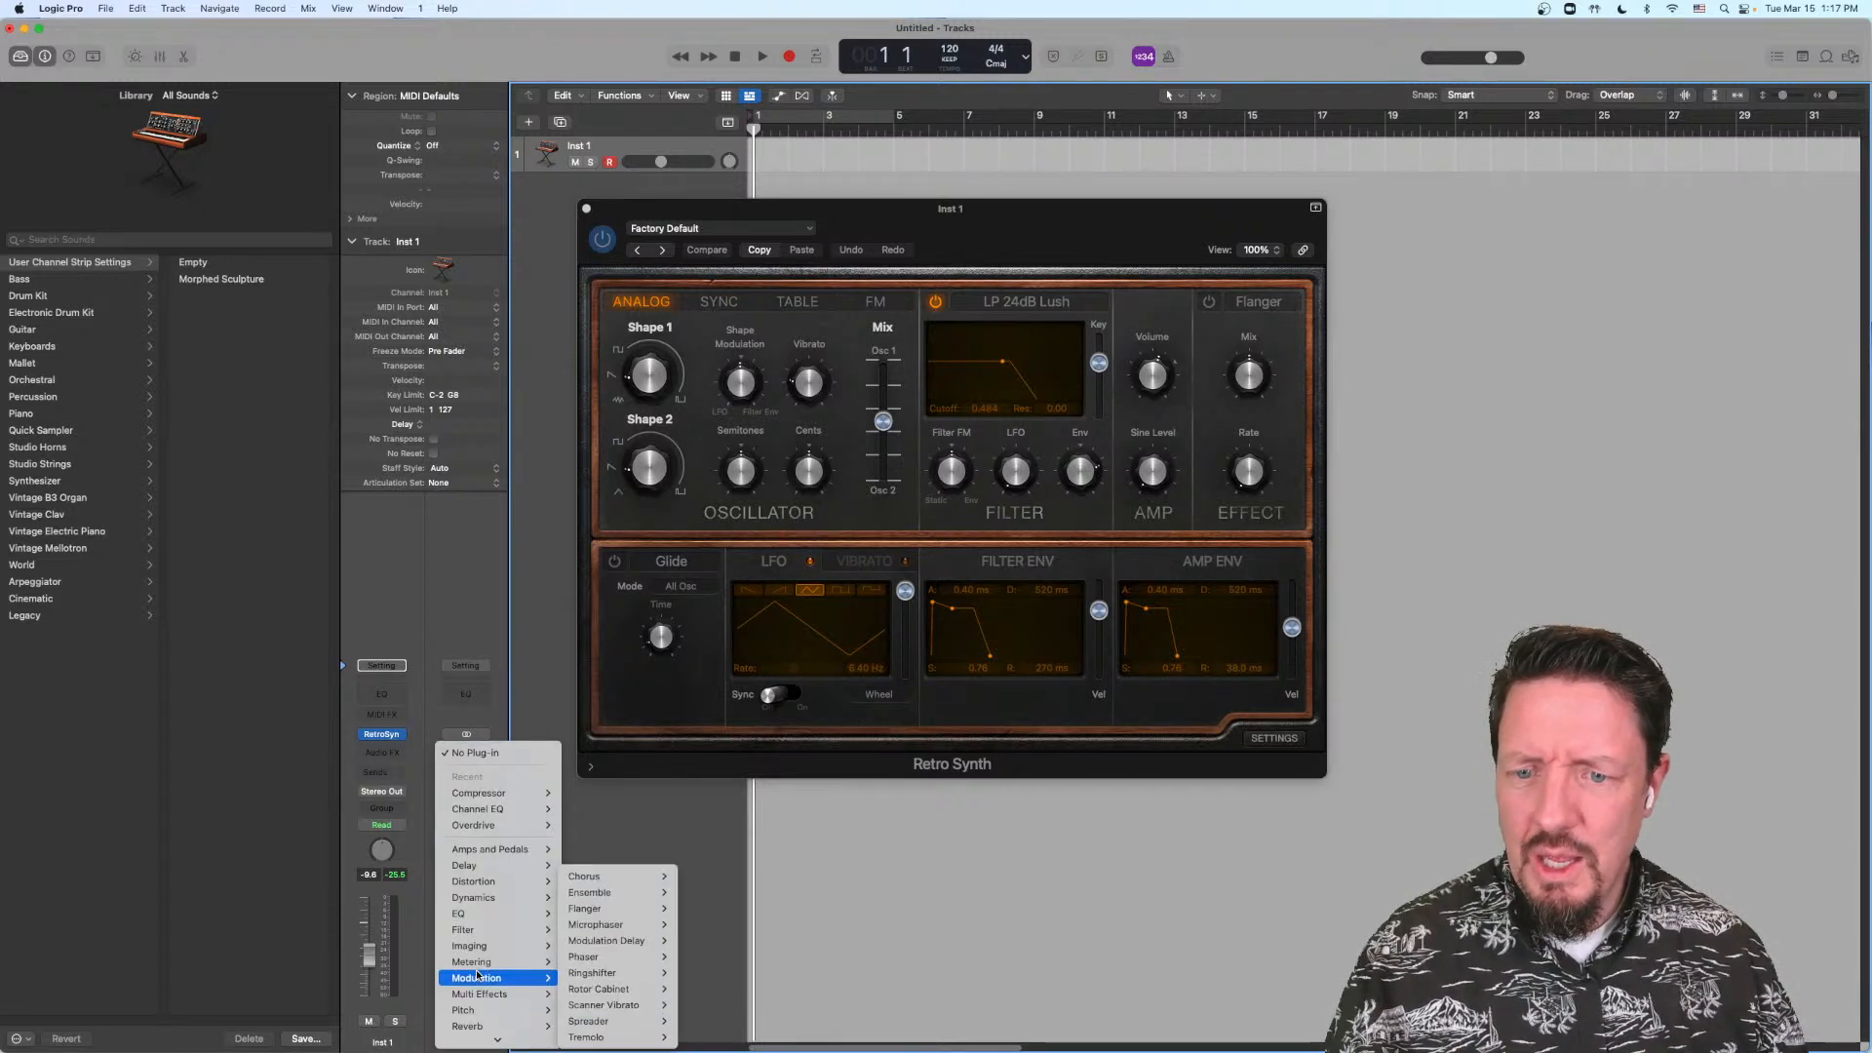
mouse_move(507, 944)
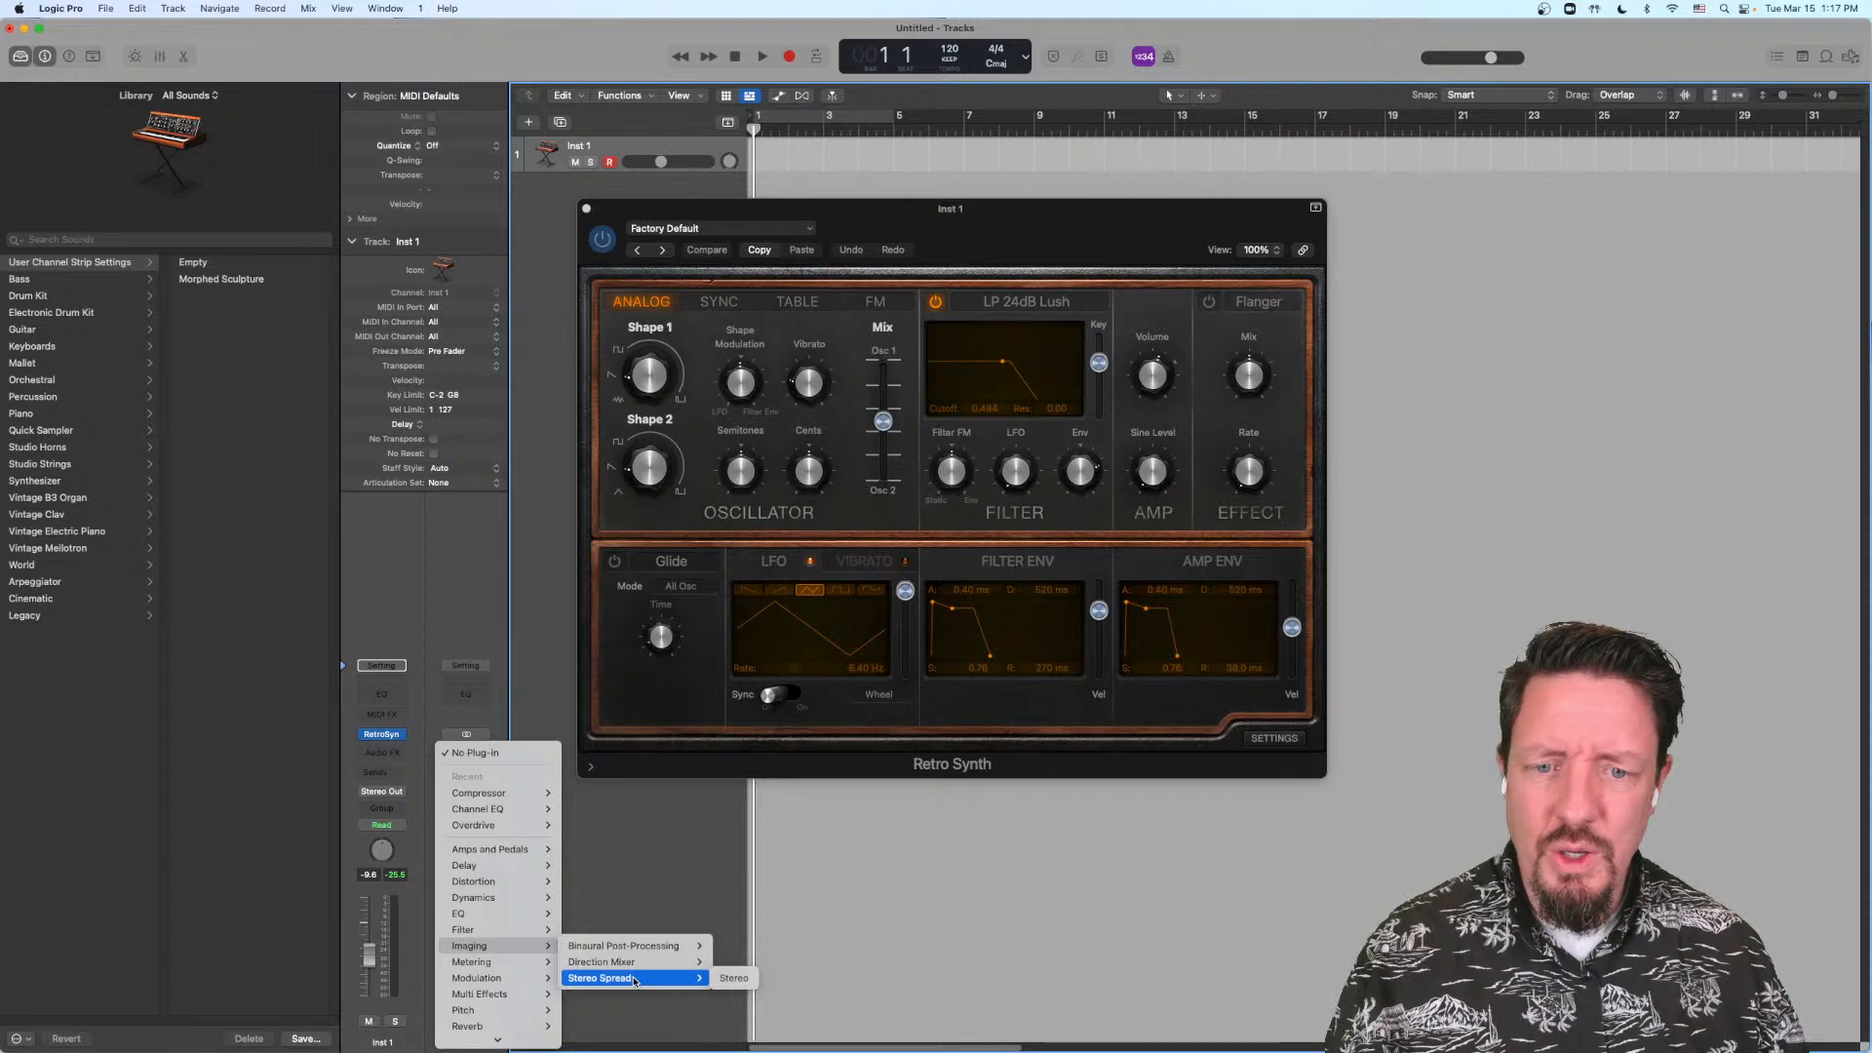
mouse_move(633, 961)
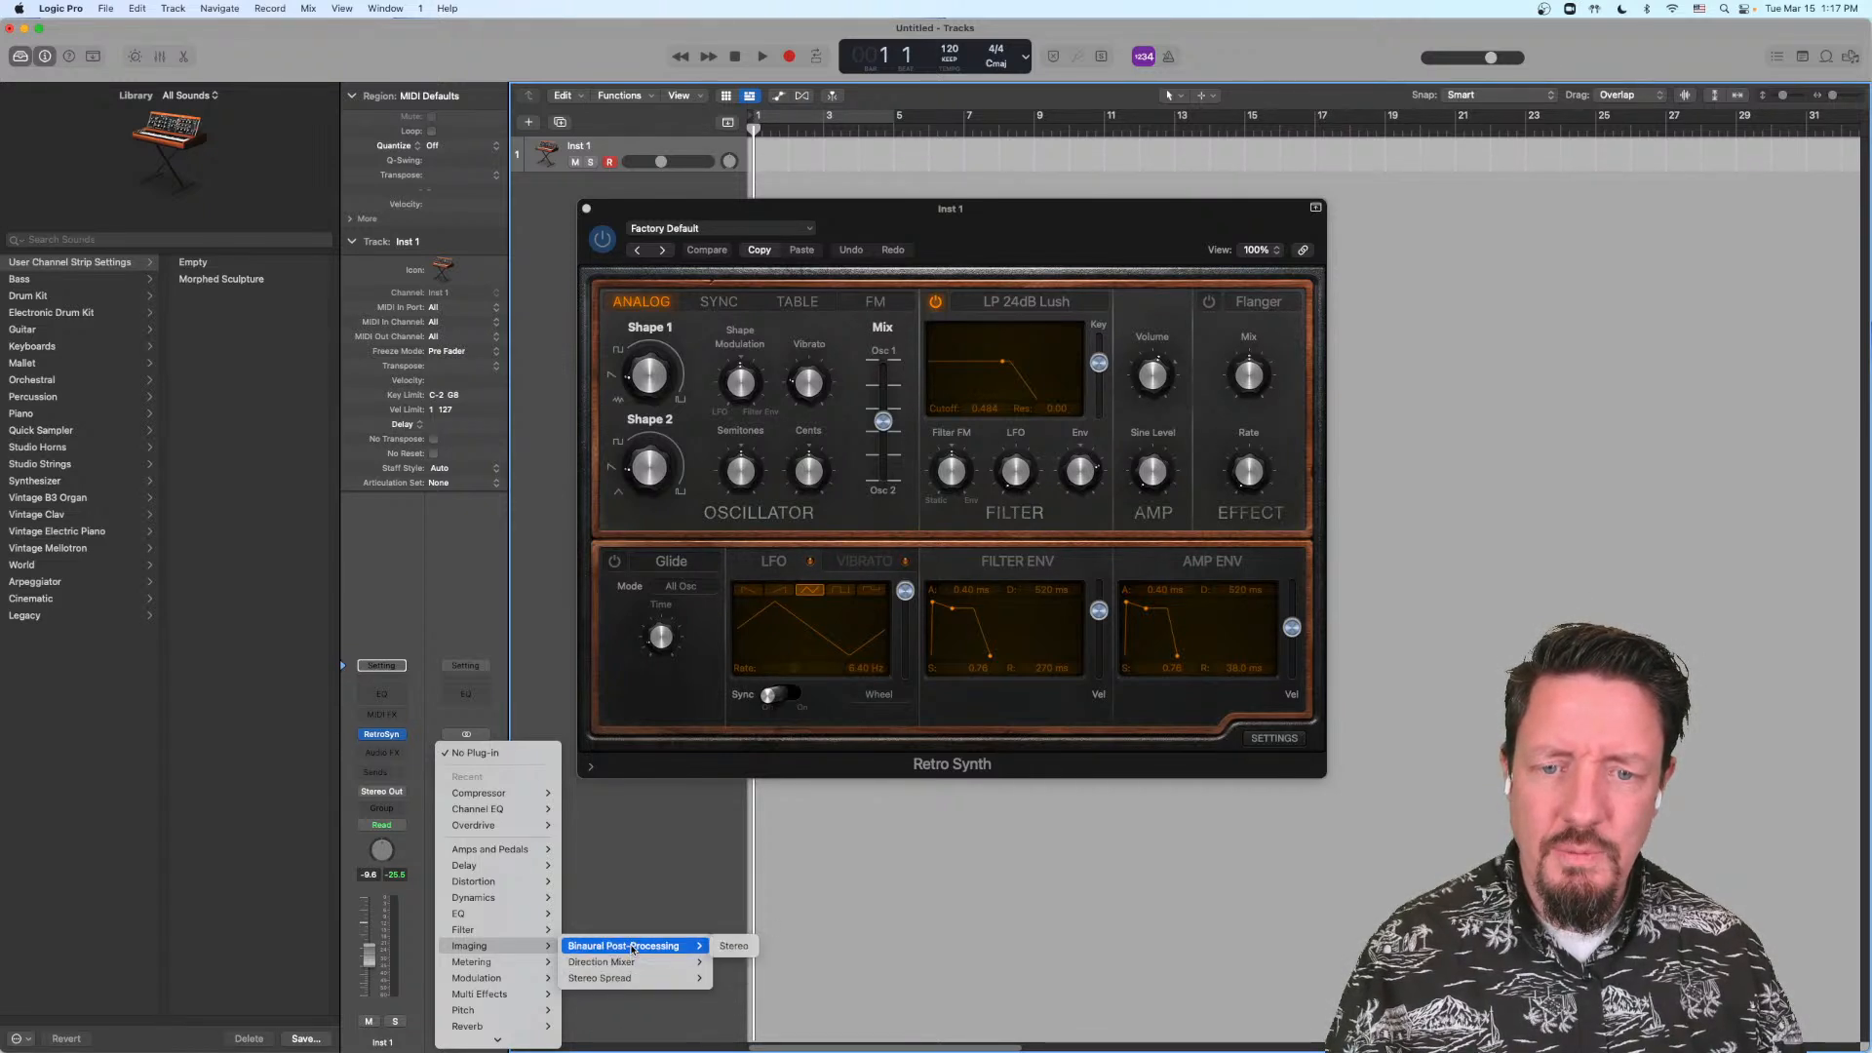
left_click(625, 924)
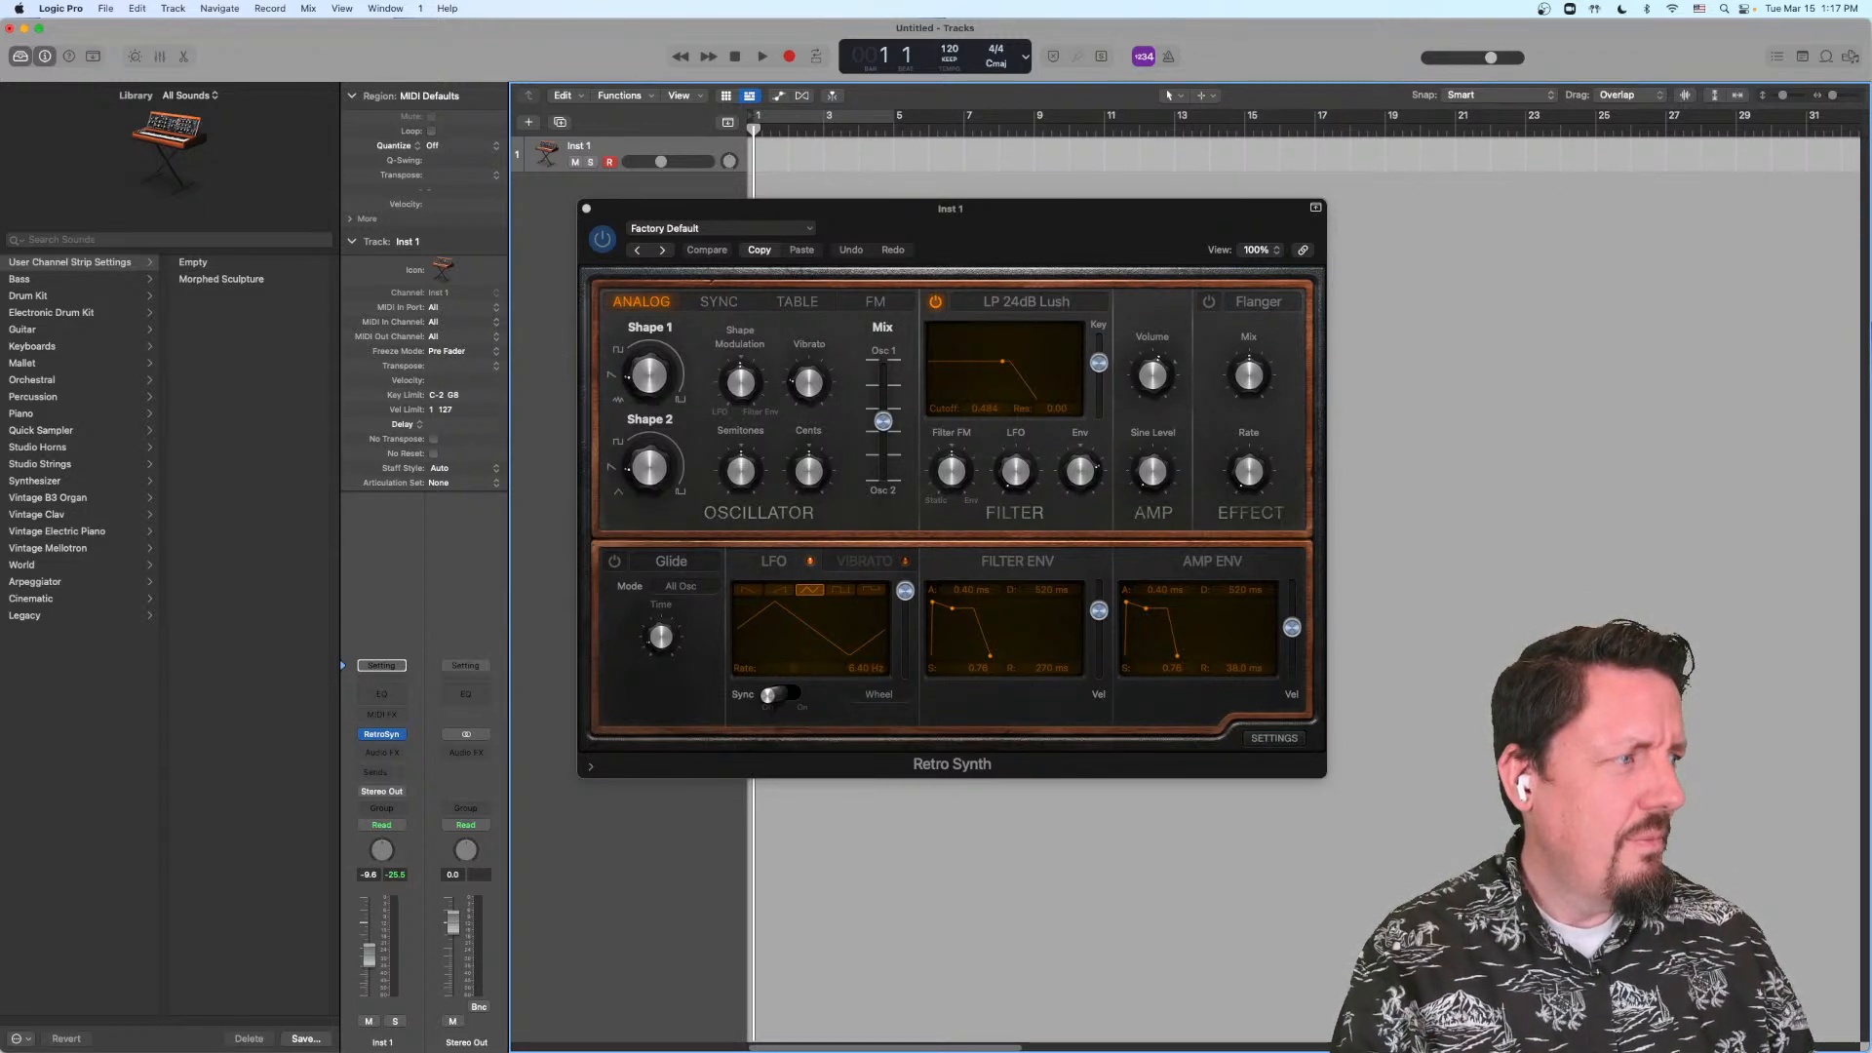
Step: Switch to Finder and select the Logic Pro application in the Applications folder of a new window
key("super+Tab")
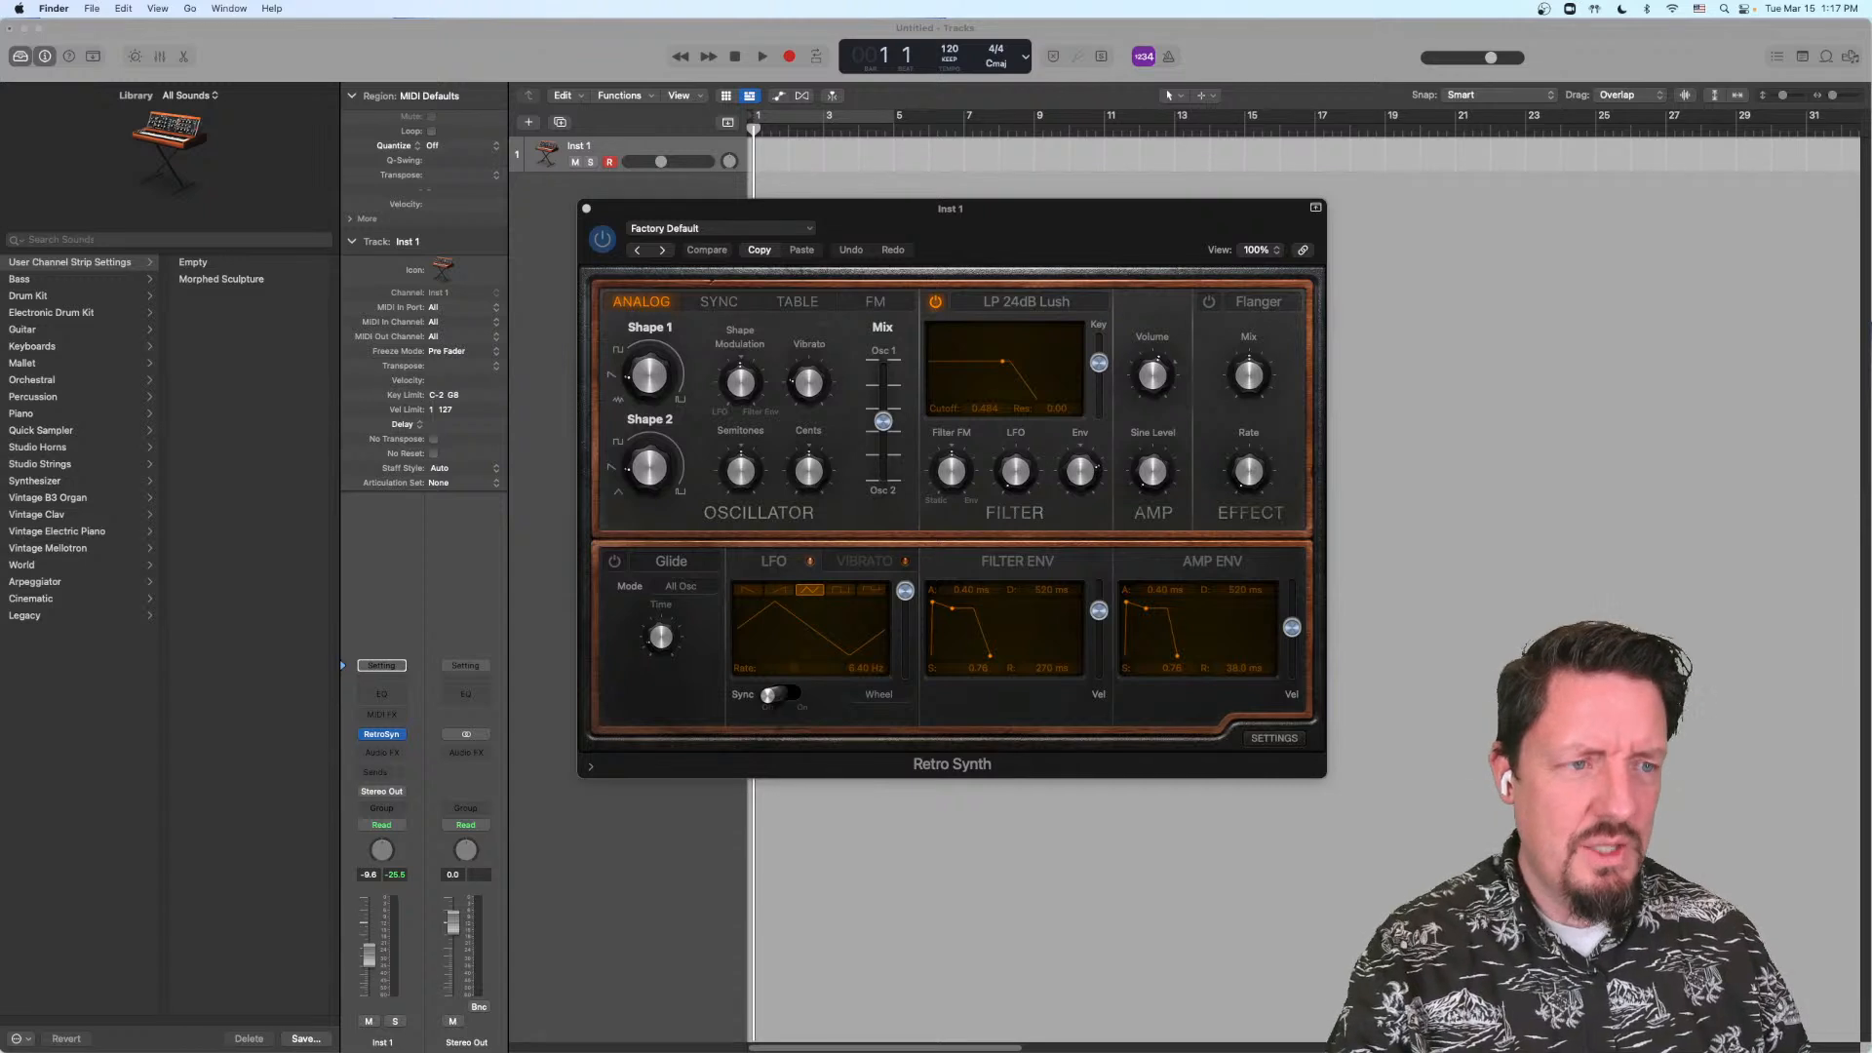
key("super+n")
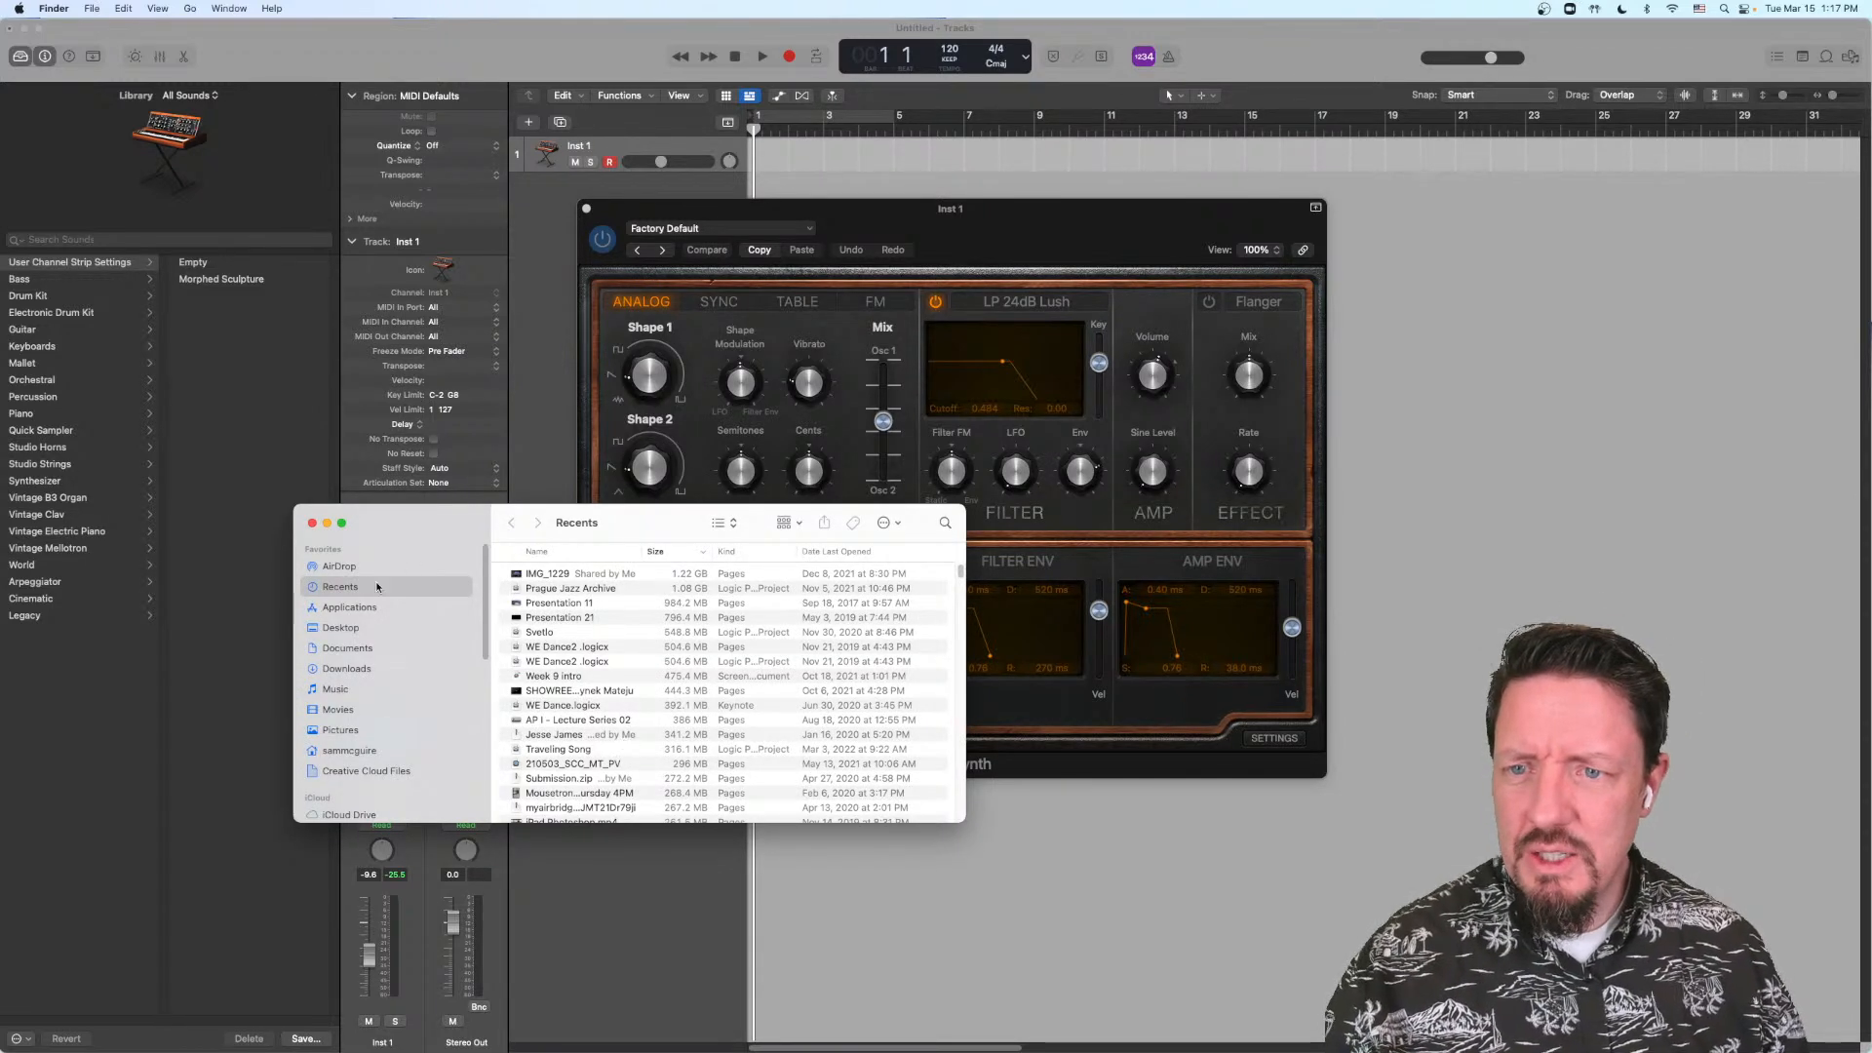
left_click(365, 605)
scroll(576, 662, "down", 5)
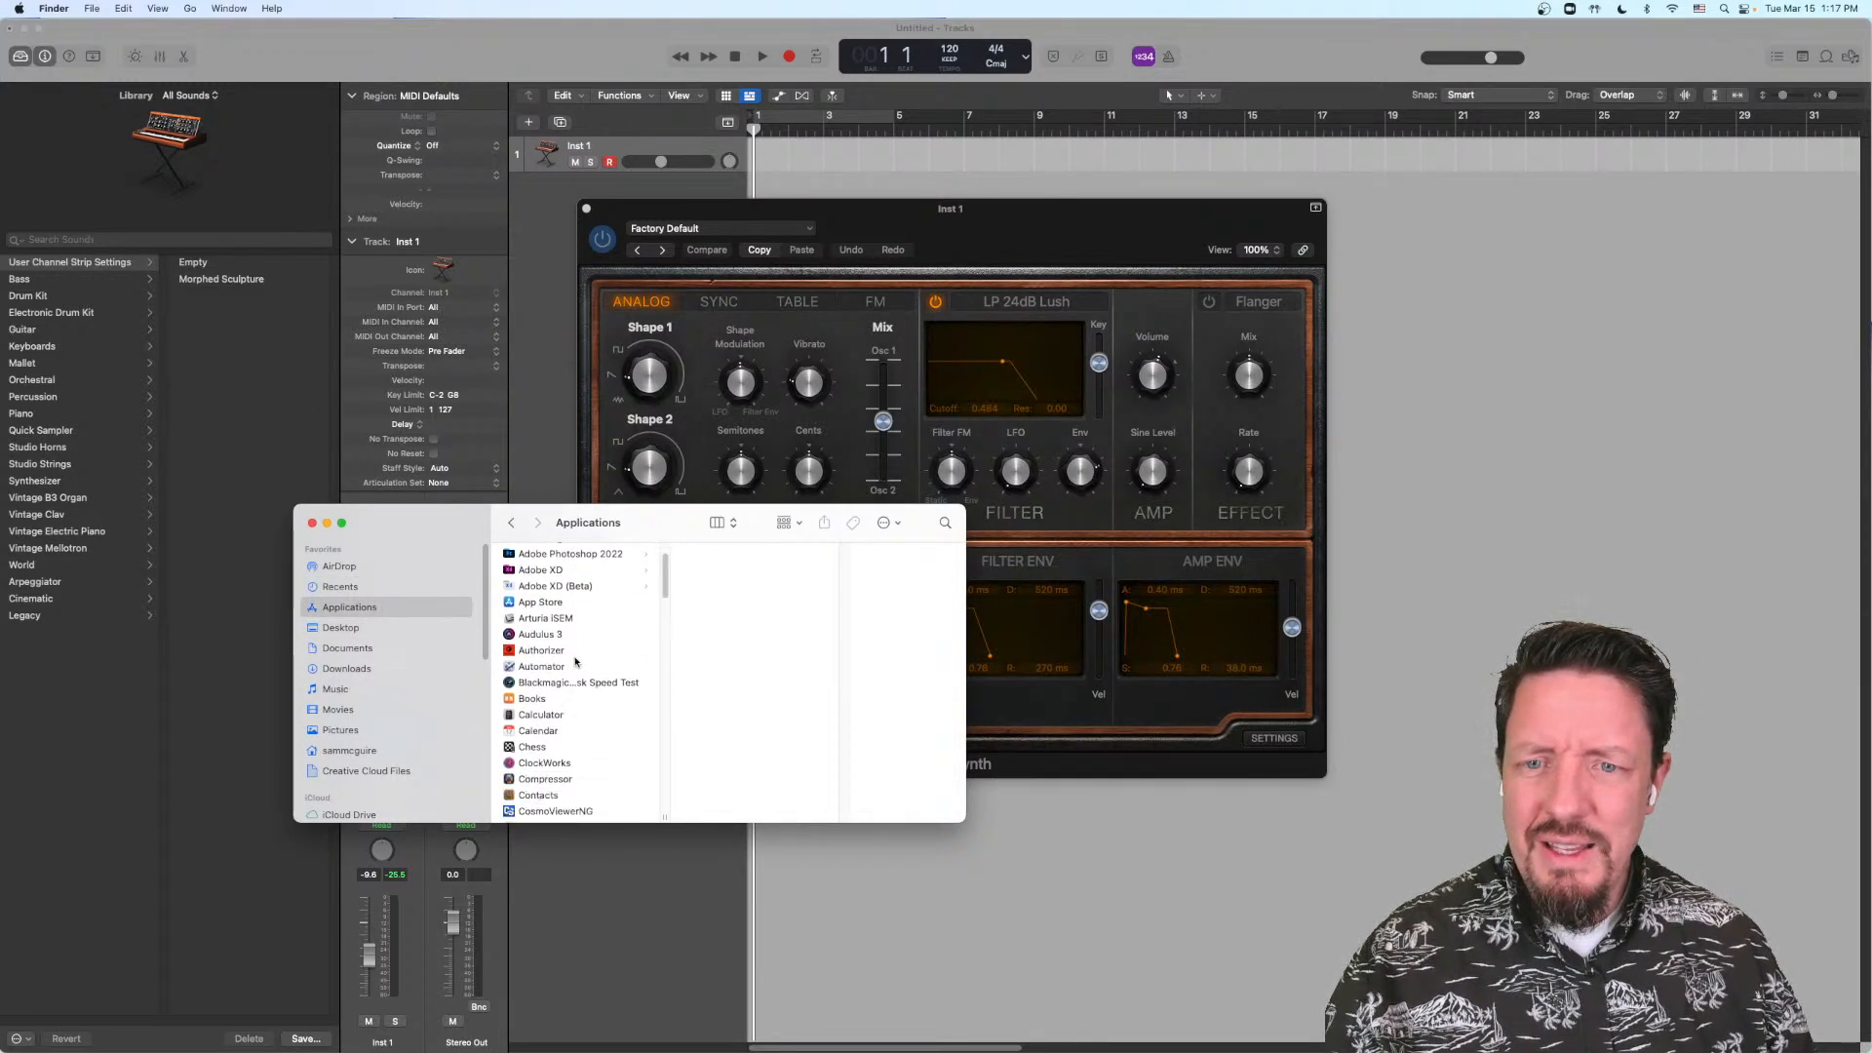
scroll(578, 660, "down", 4)
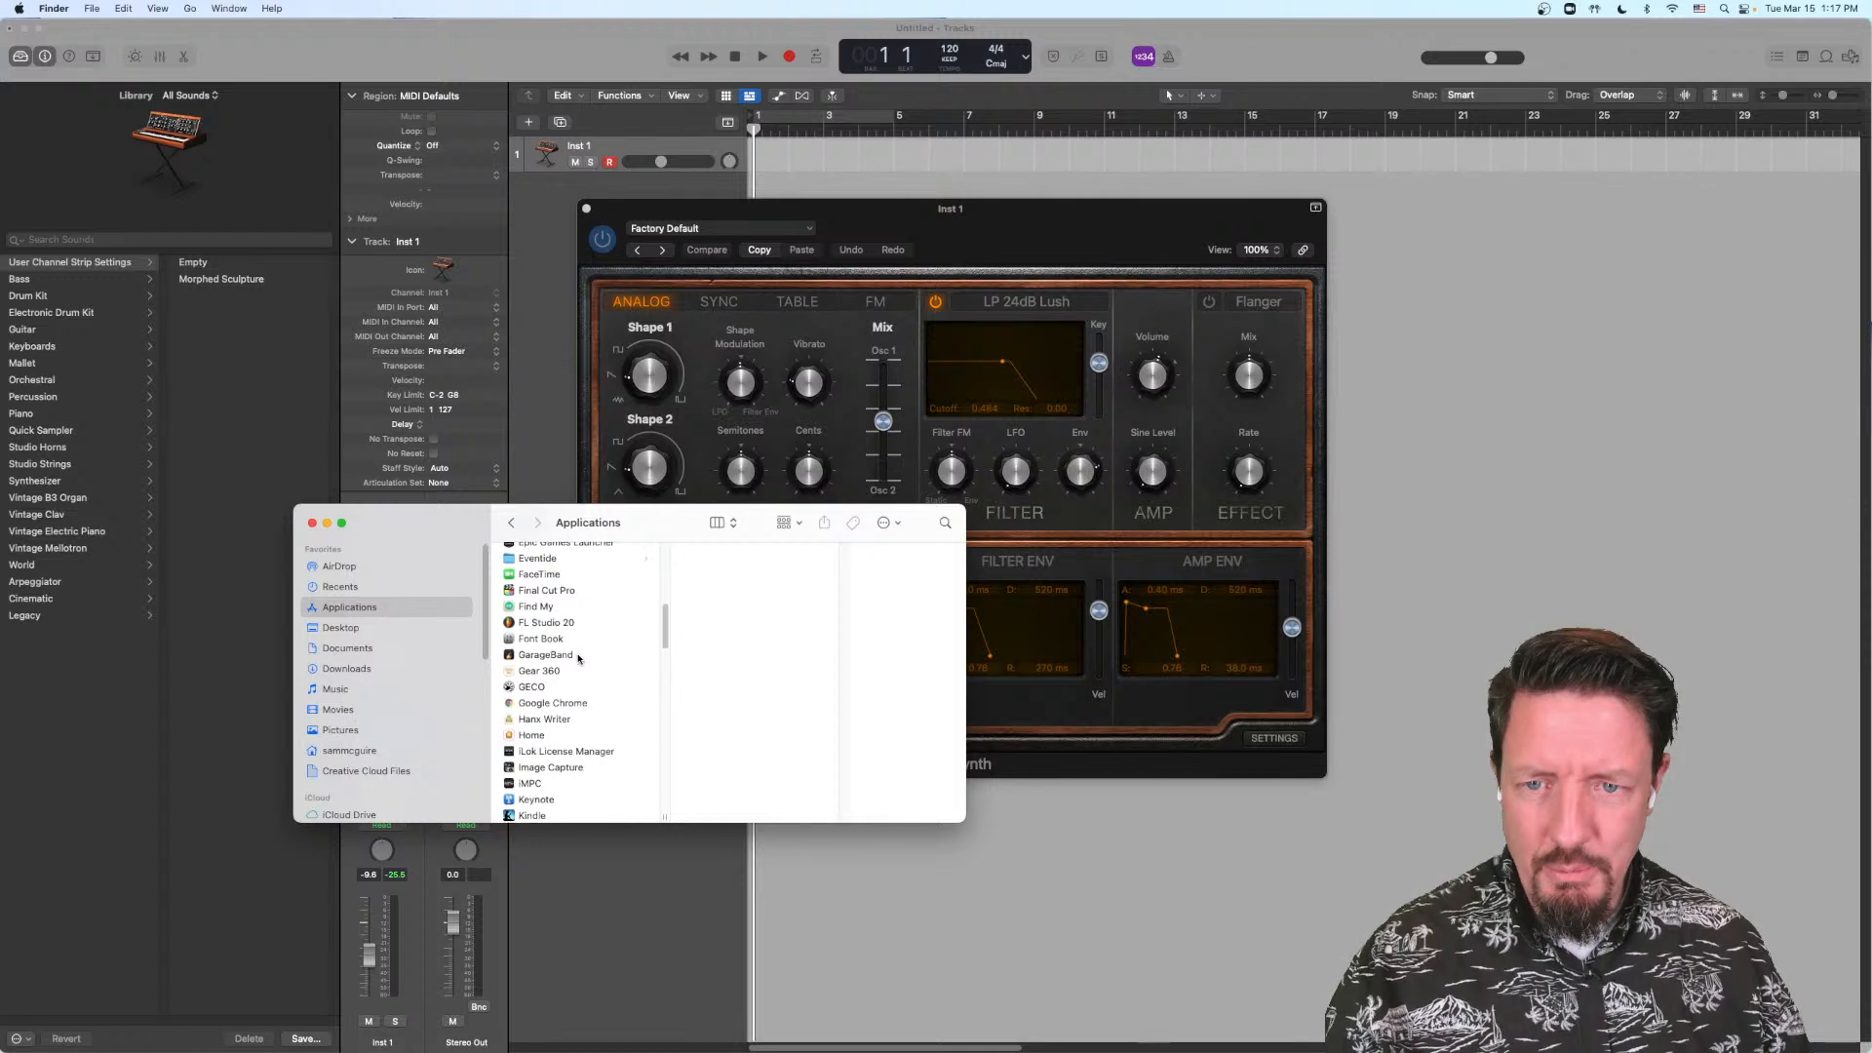
scroll(578, 659, "down", 2)
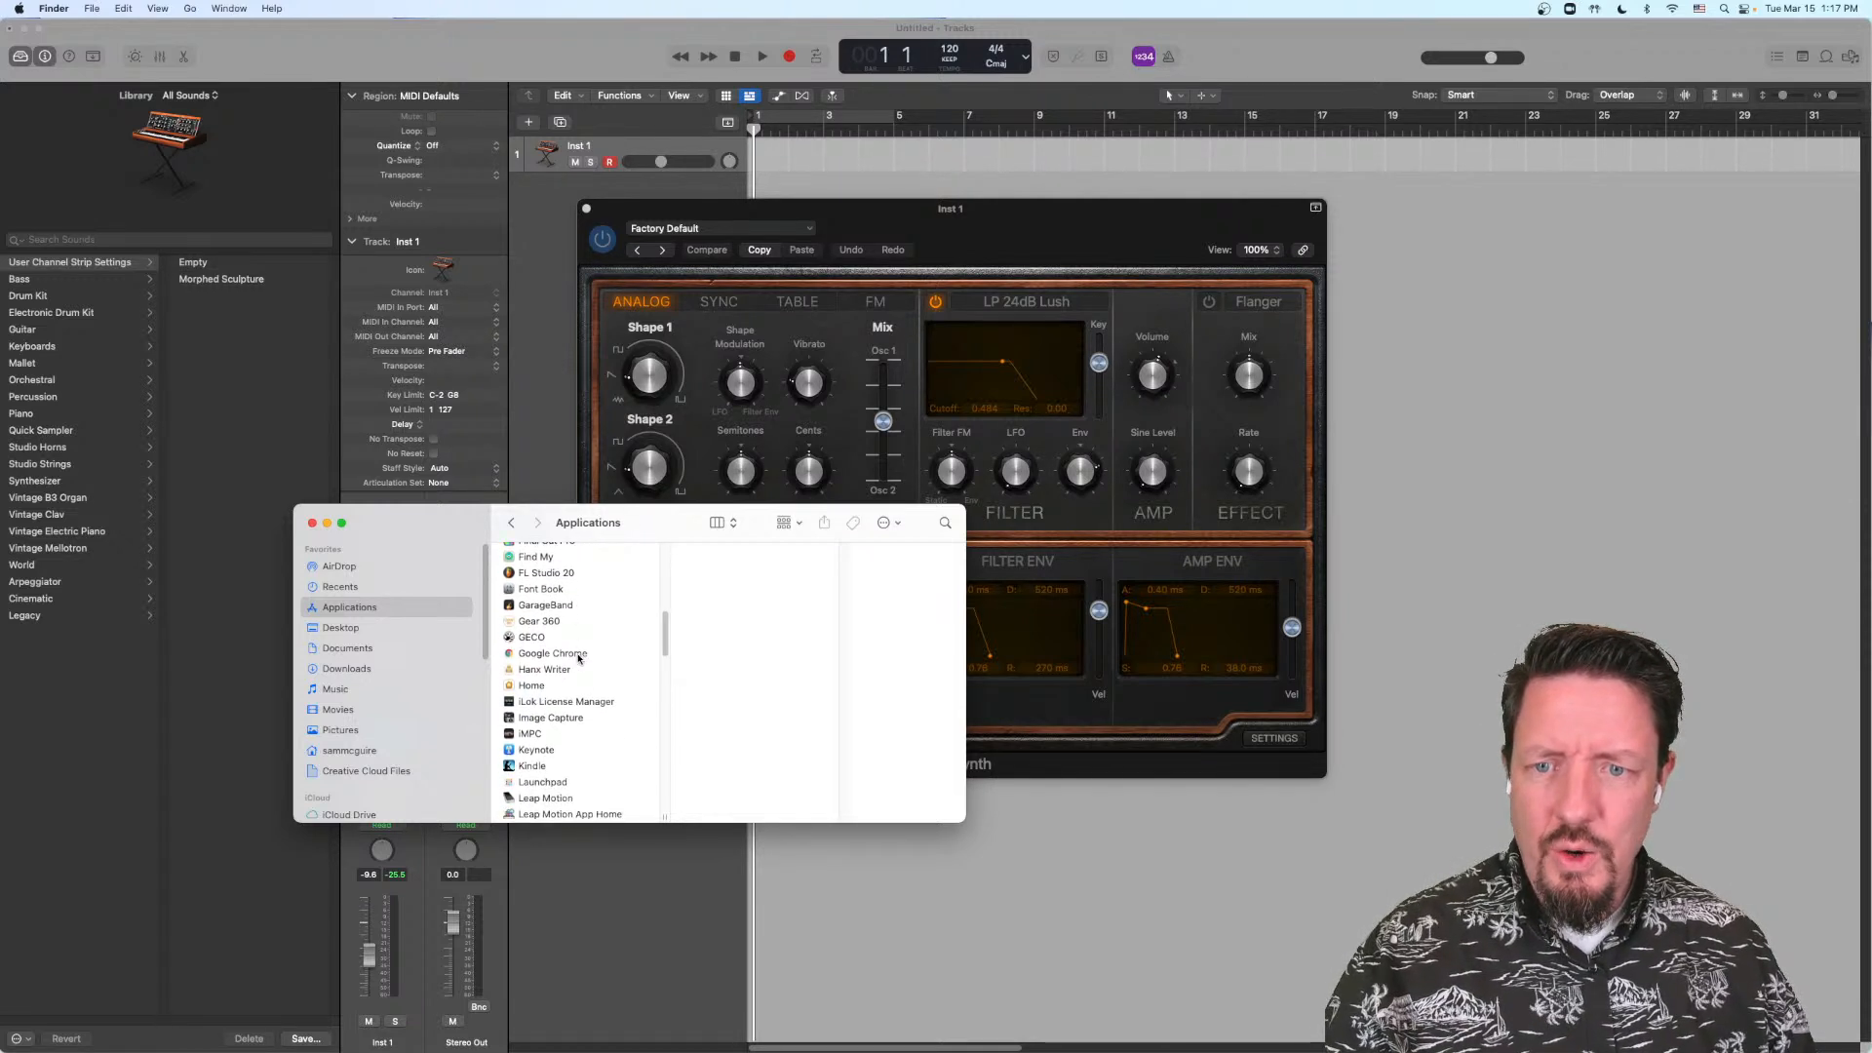
scroll(578, 660, "down", 2)
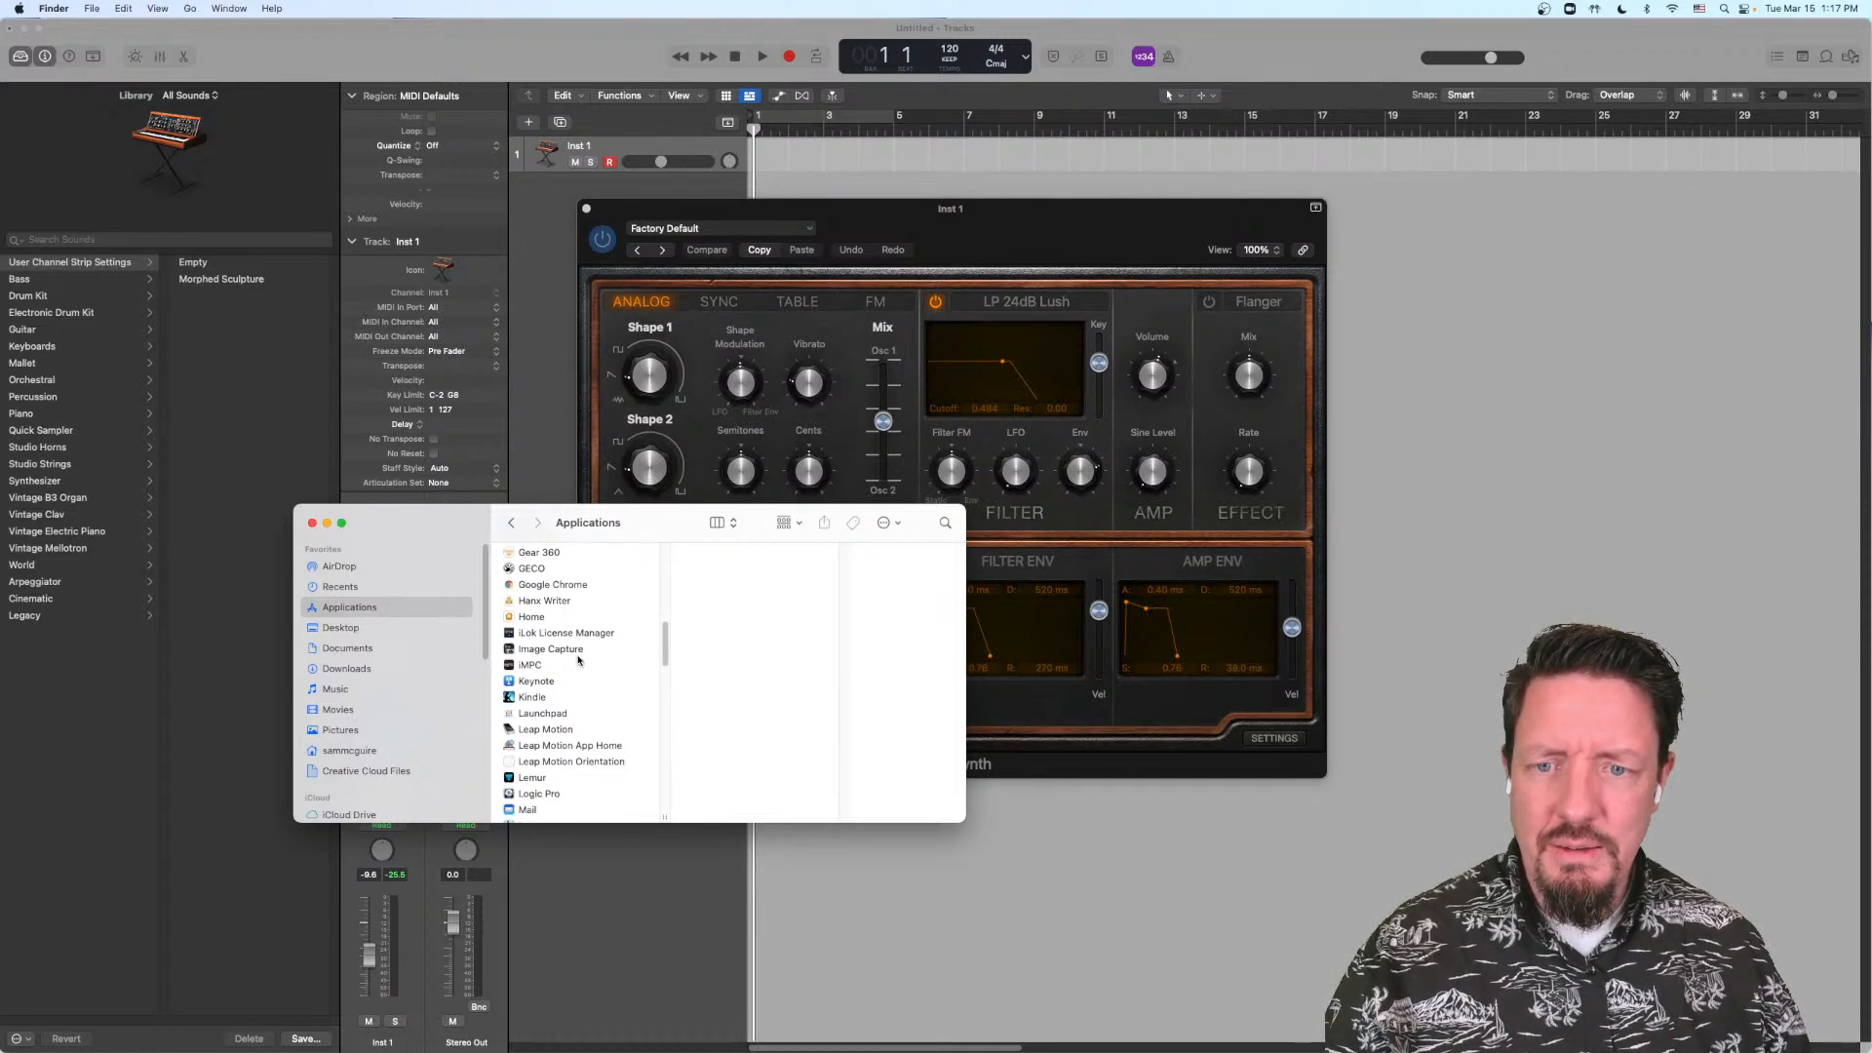
left_click(557, 769)
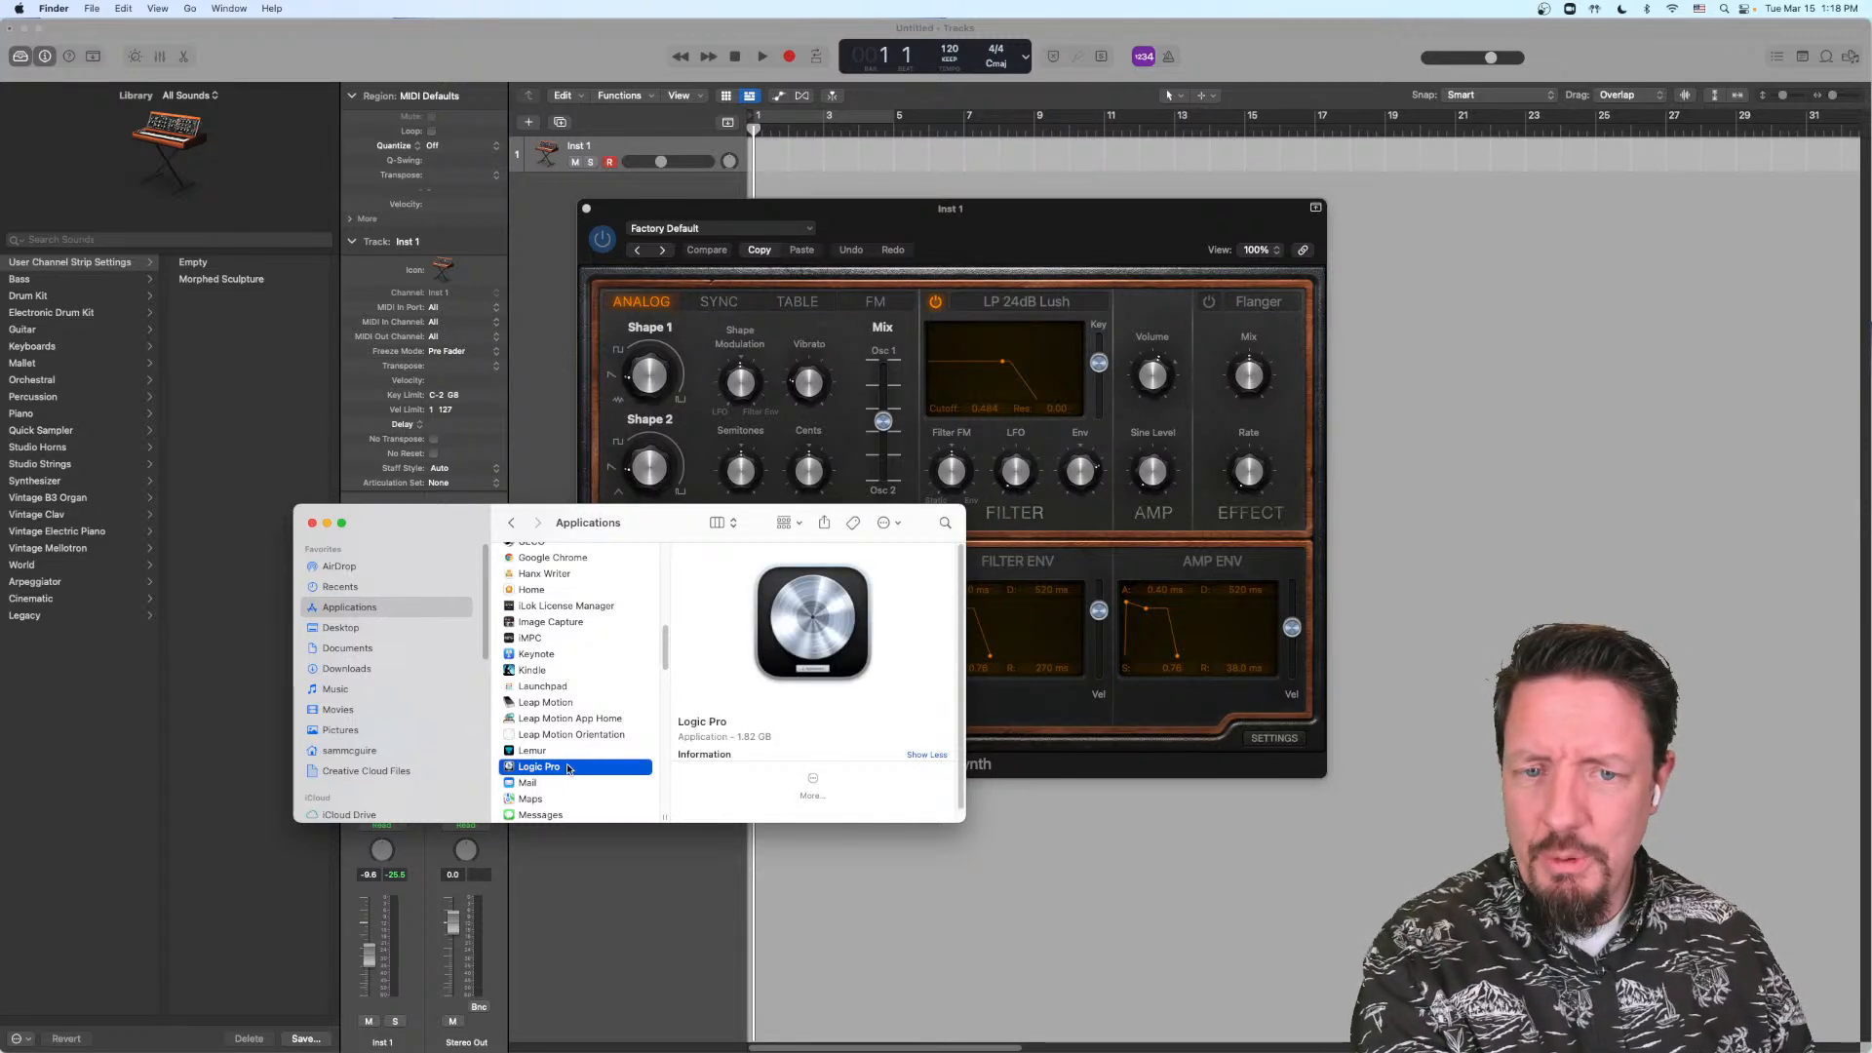
Step: Check the version in Logic Pro's application info, close the info and Finder windows, and return to the project
key("super+i")
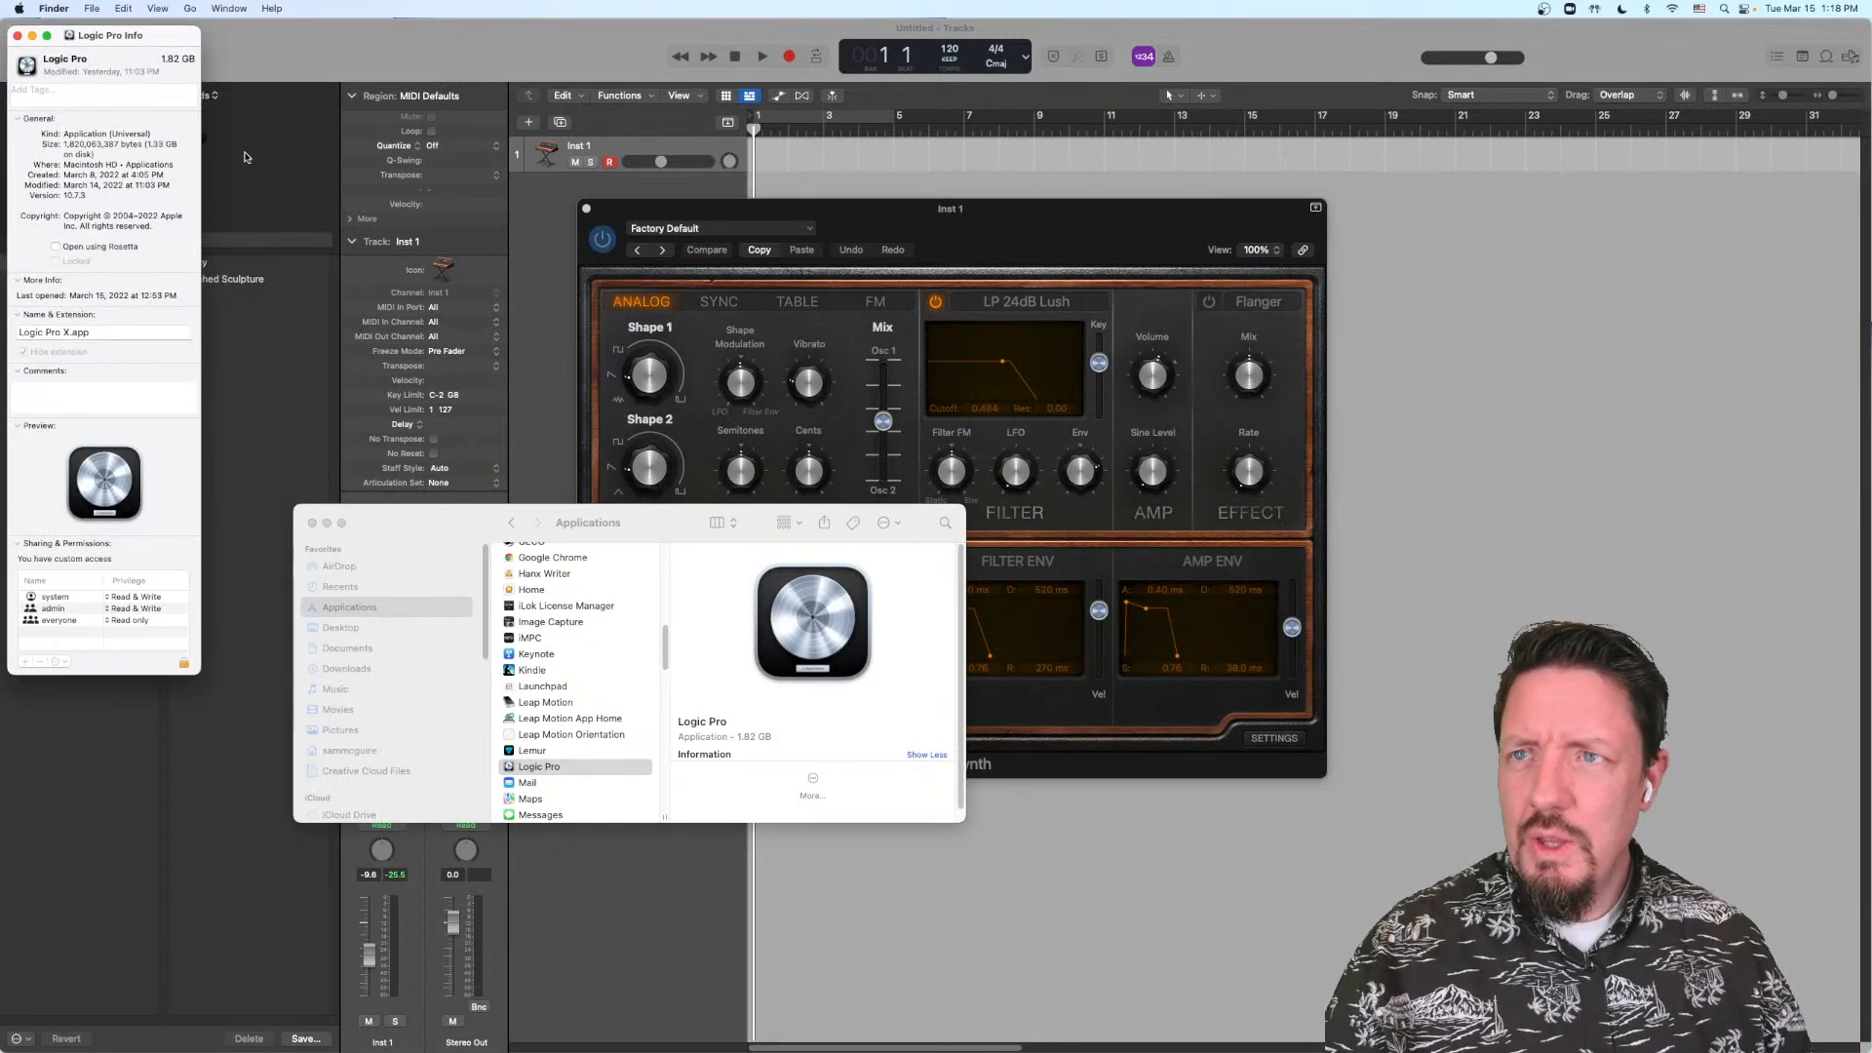
left_click_drag(162, 51, 302, 199)
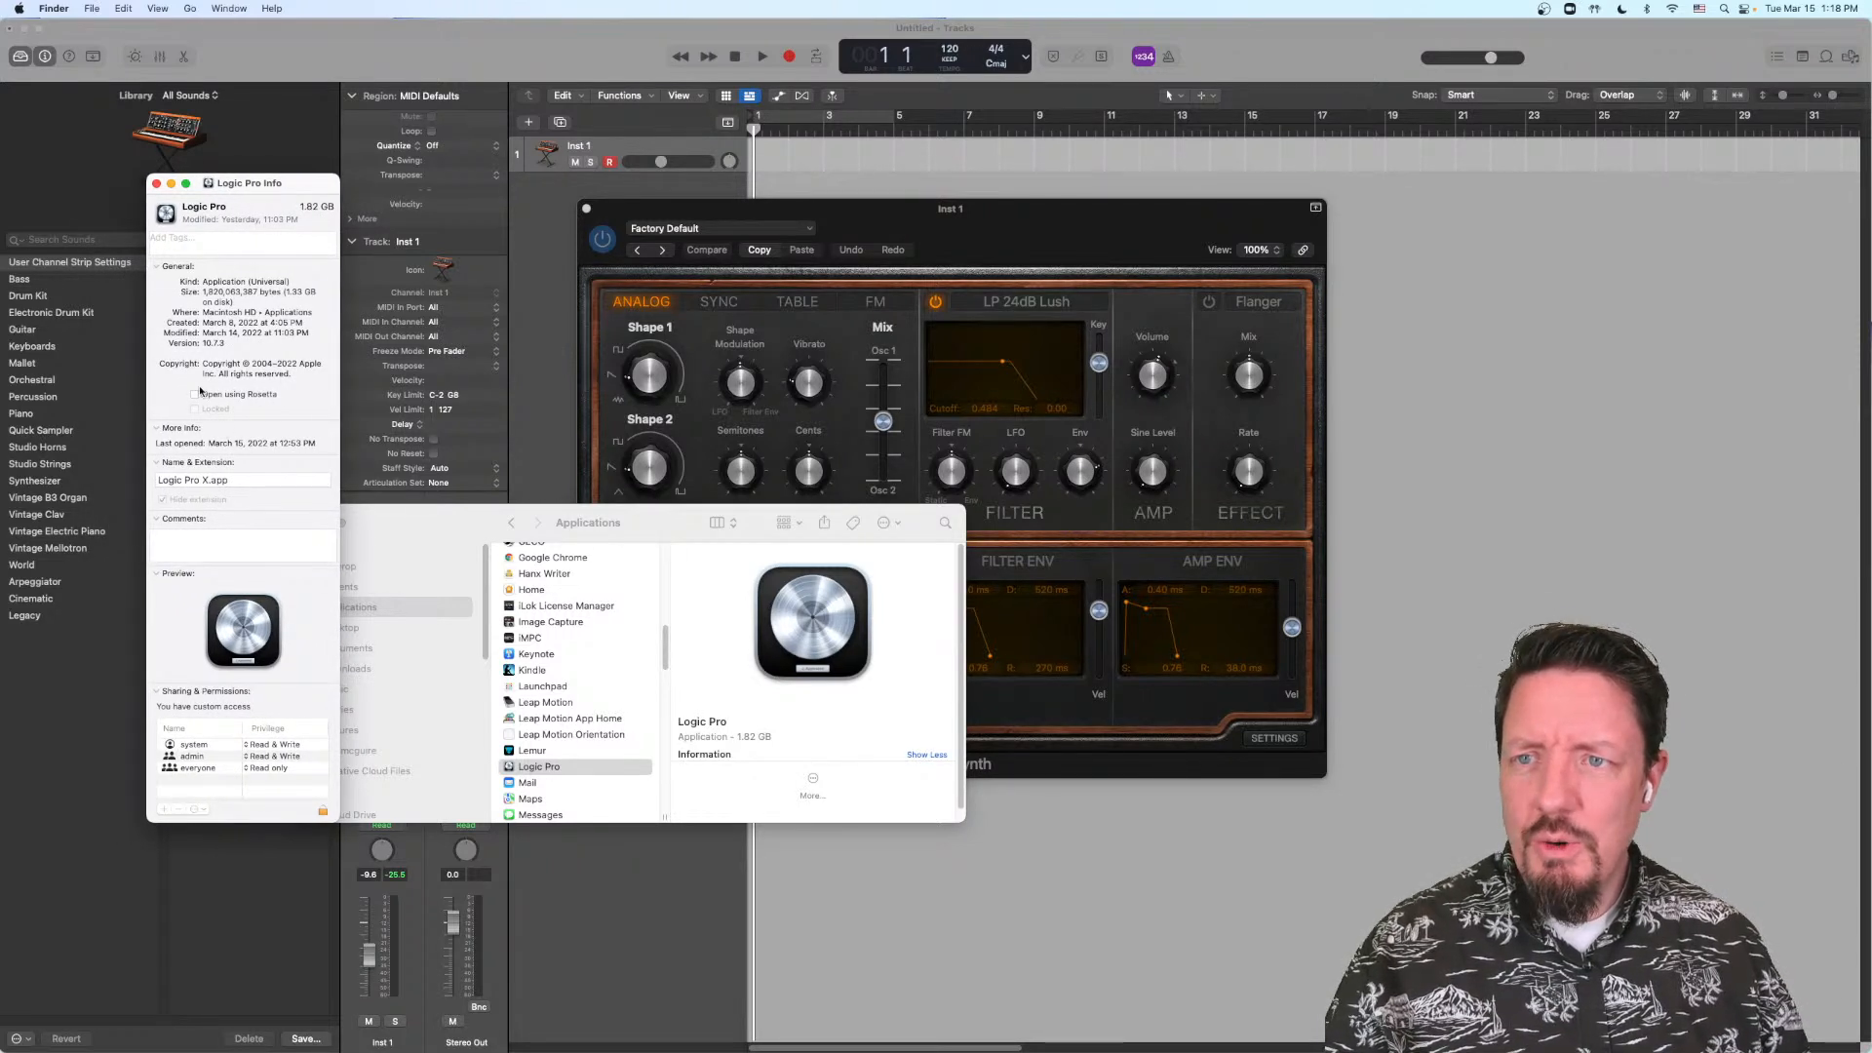
left_click(157, 184)
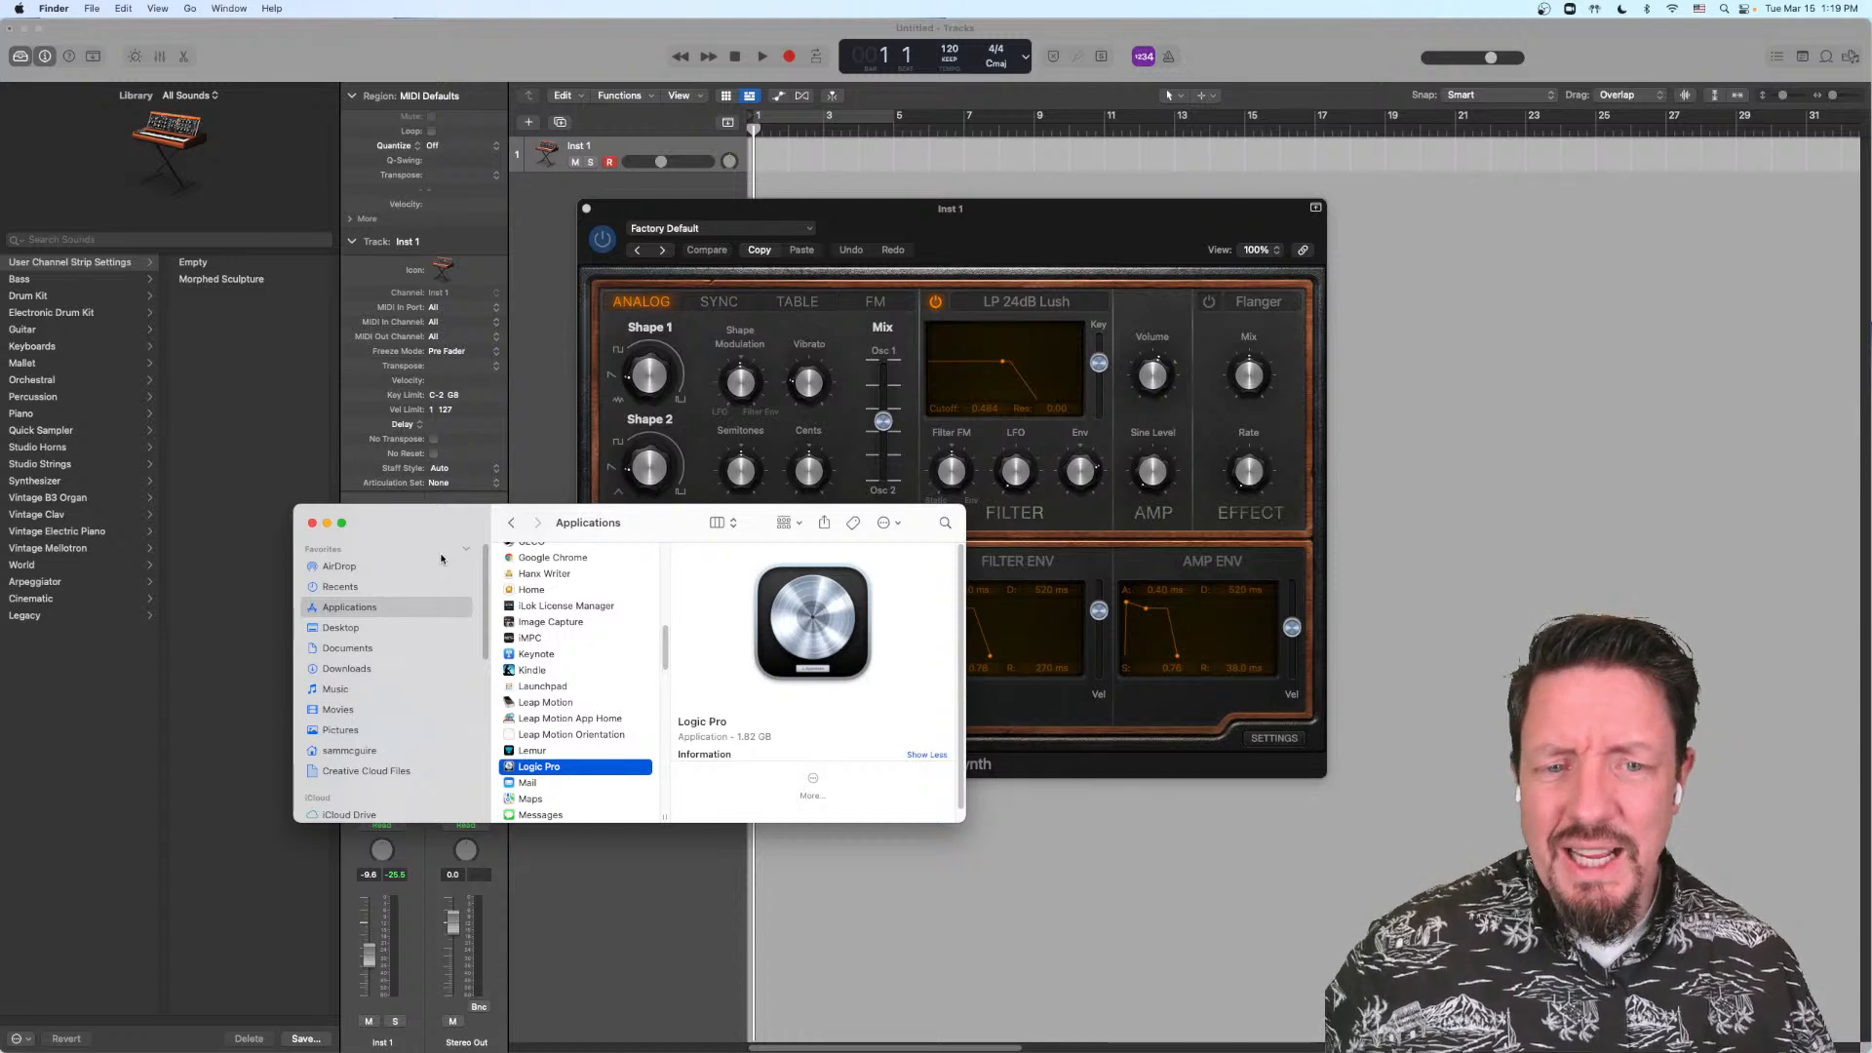
left_click(297, 497)
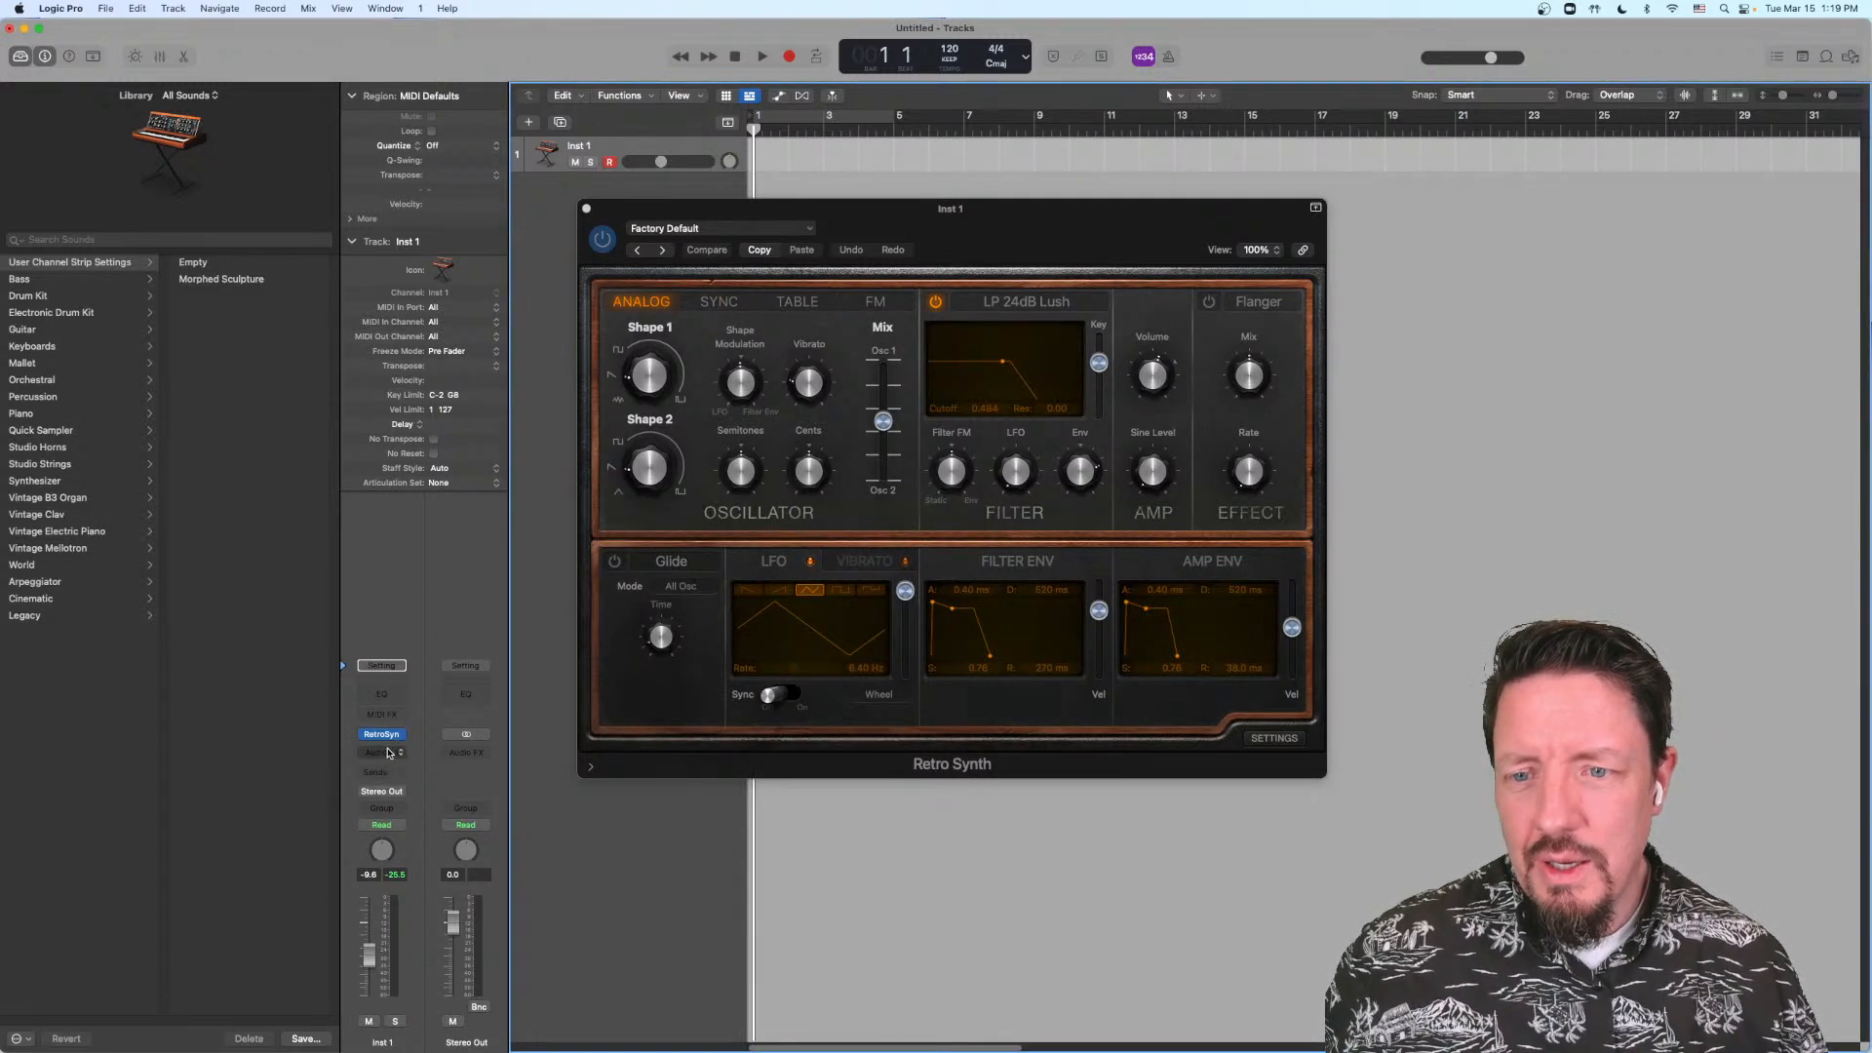
Step: Set the project's Spatial Audio setting to Dolby Atmos, accept the conversion to 7.1.2 surround, and close the project settings
left_click(106, 9)
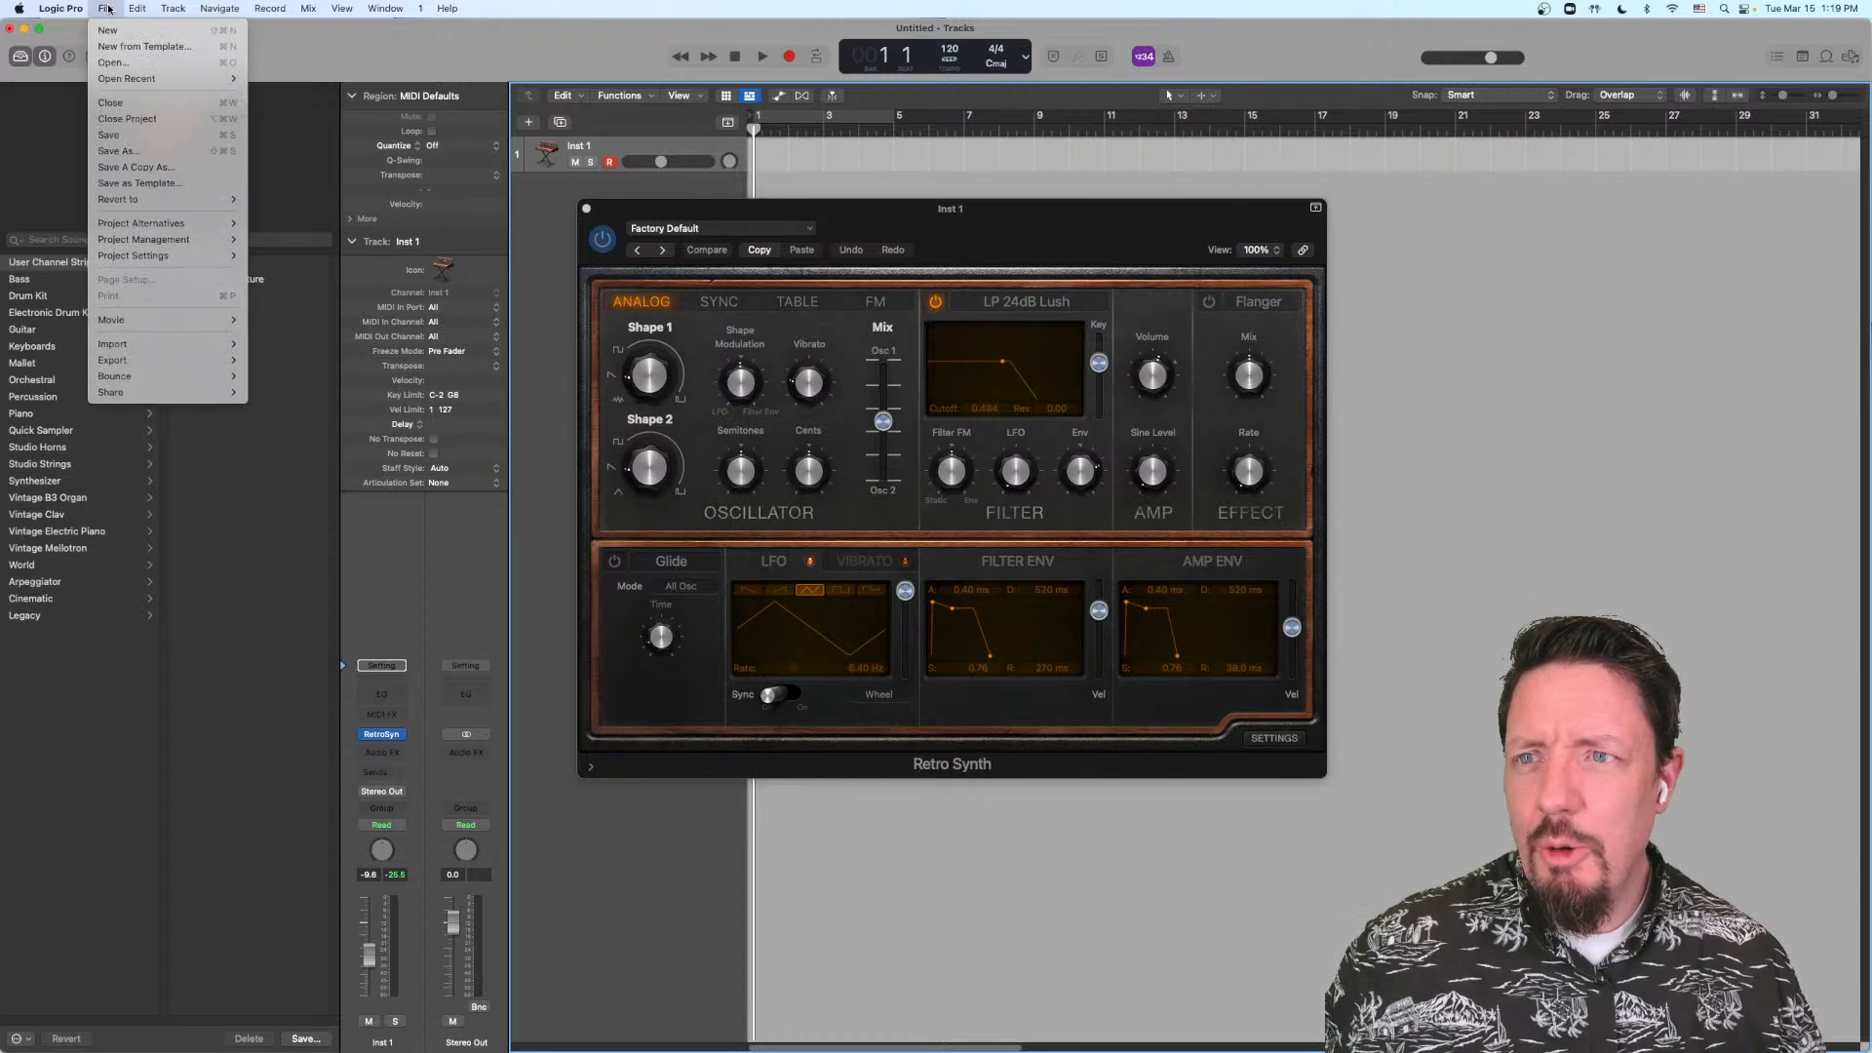
mouse_move(192, 258)
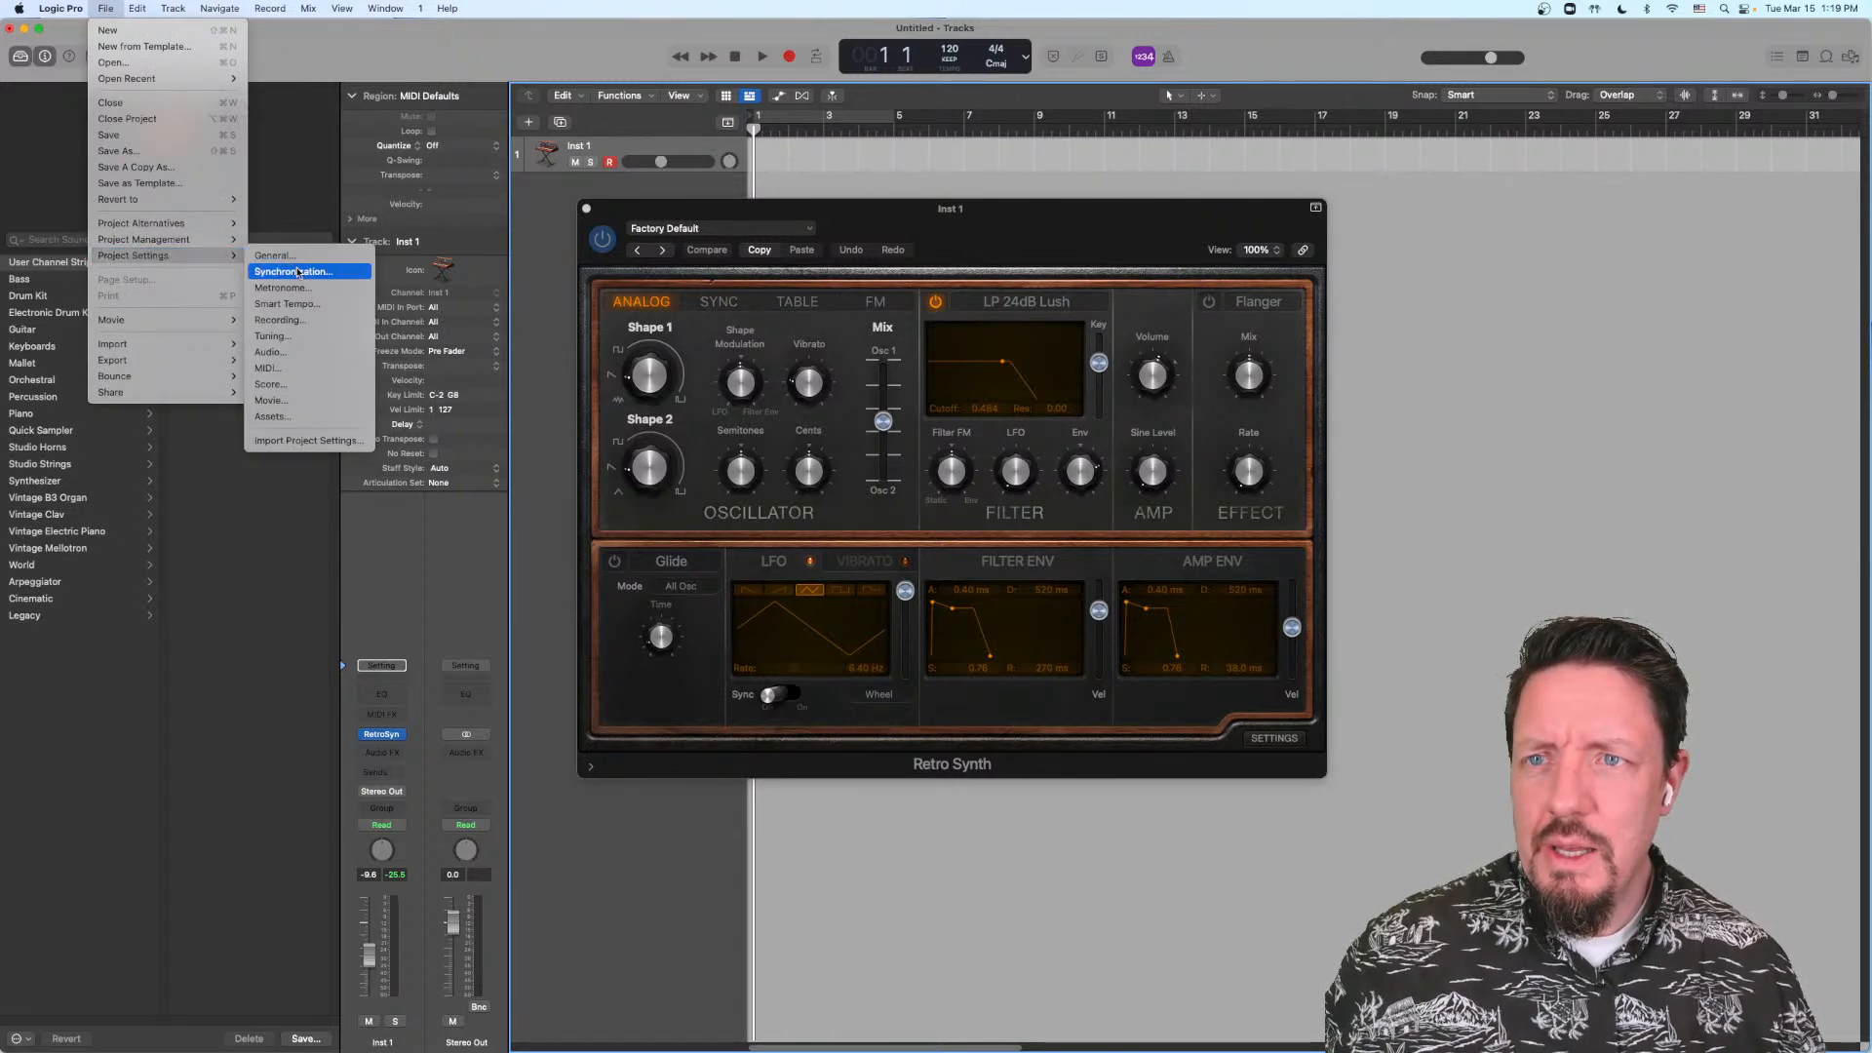
left_click(299, 353)
left_click(901, 490)
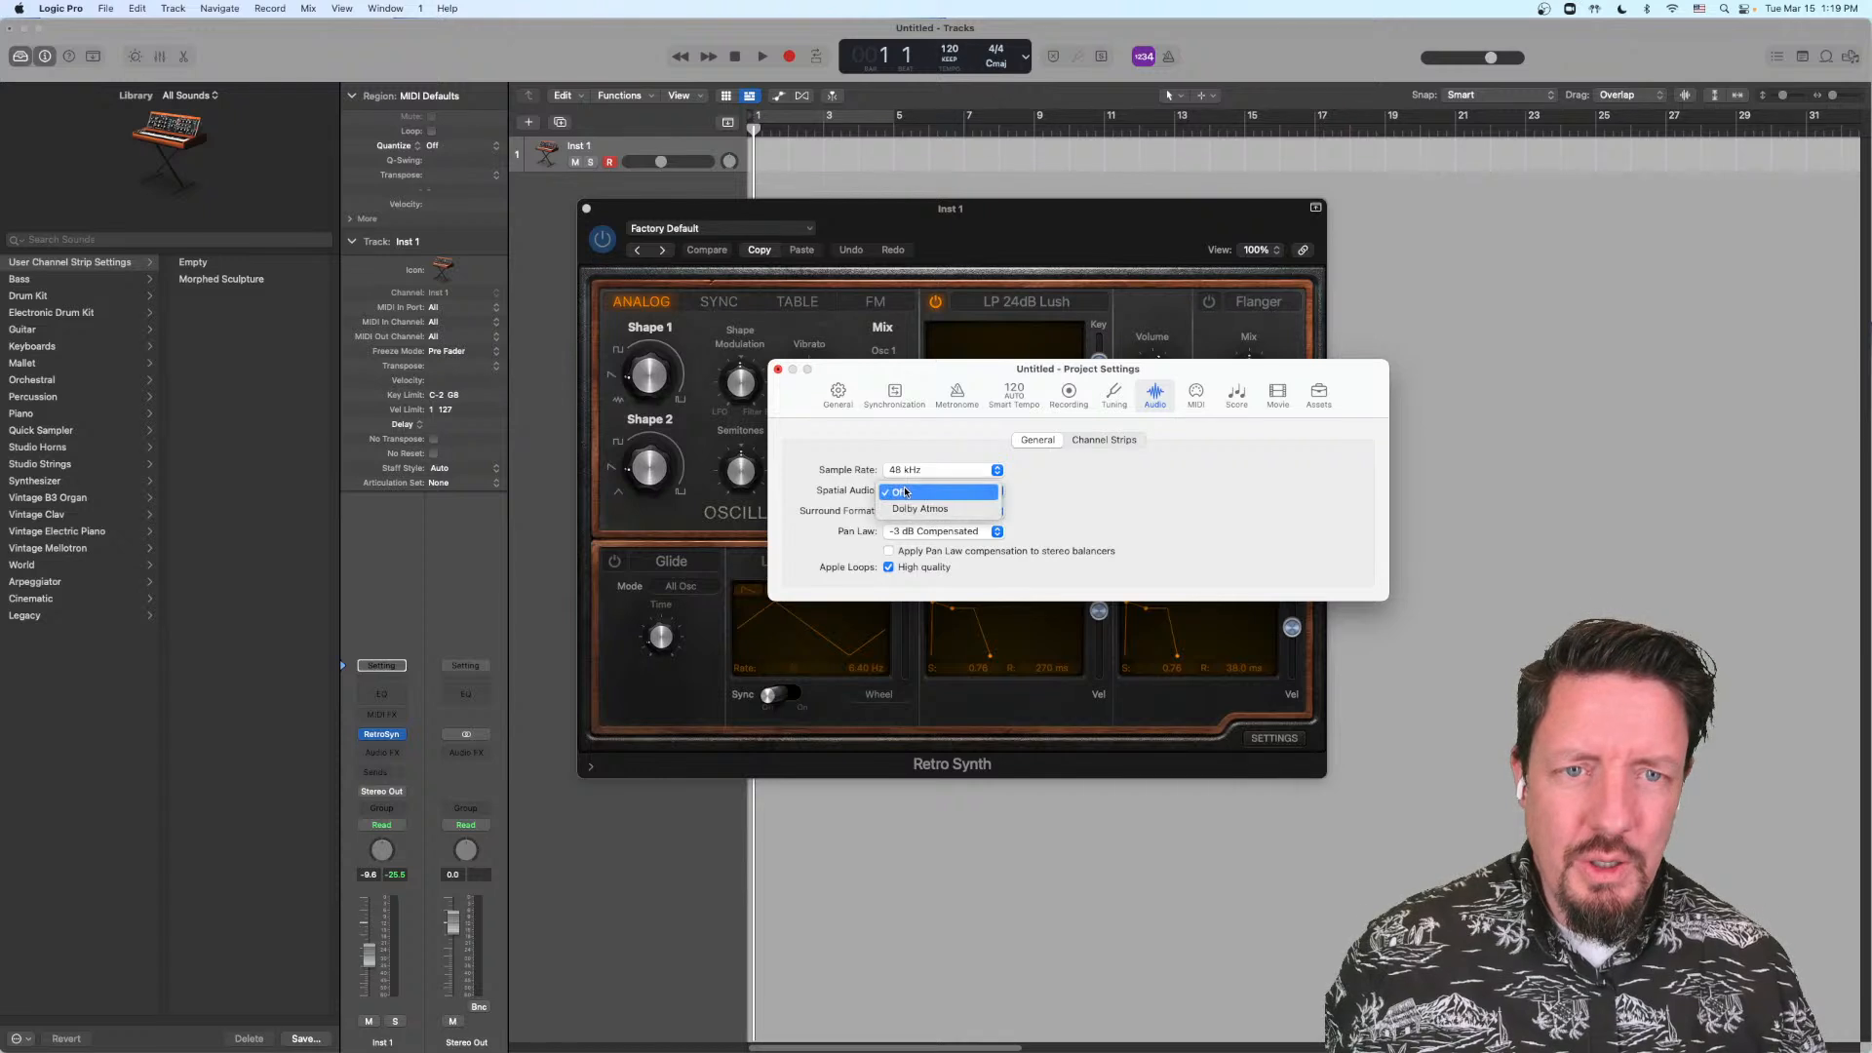
left_click(960, 511)
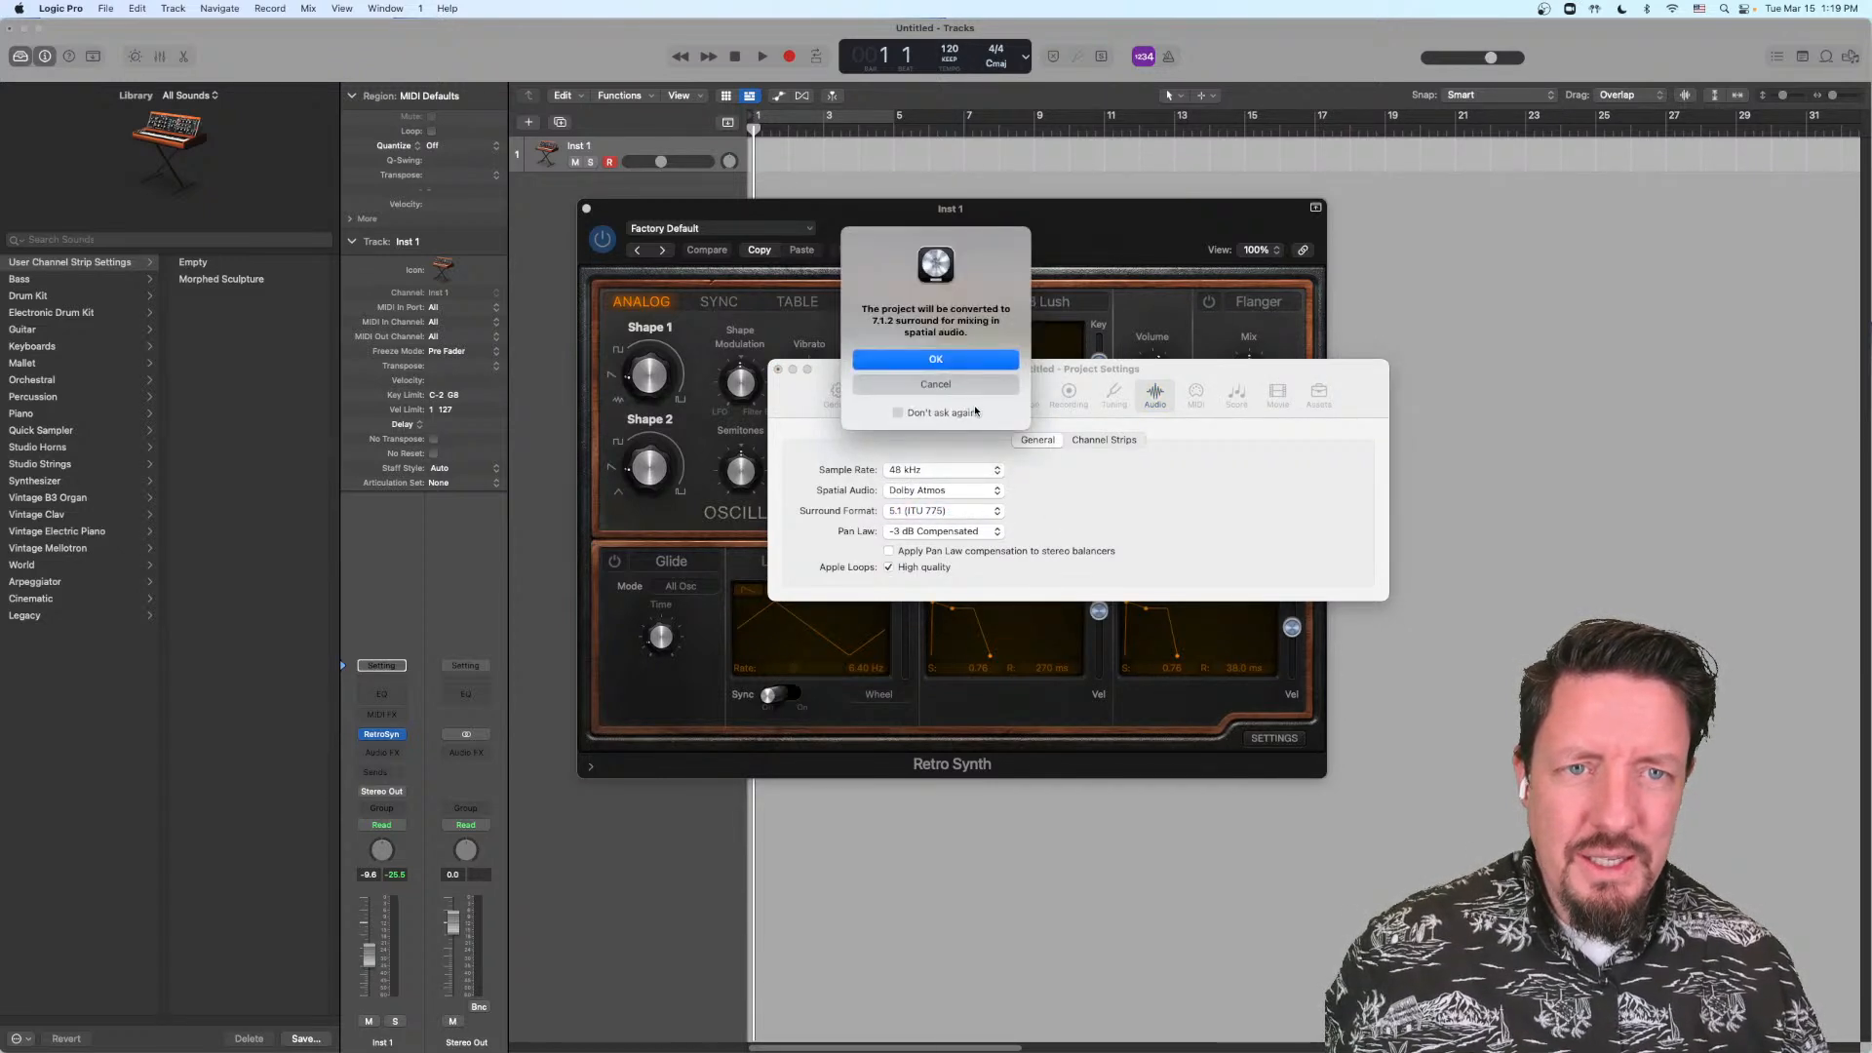
left_click(951, 363)
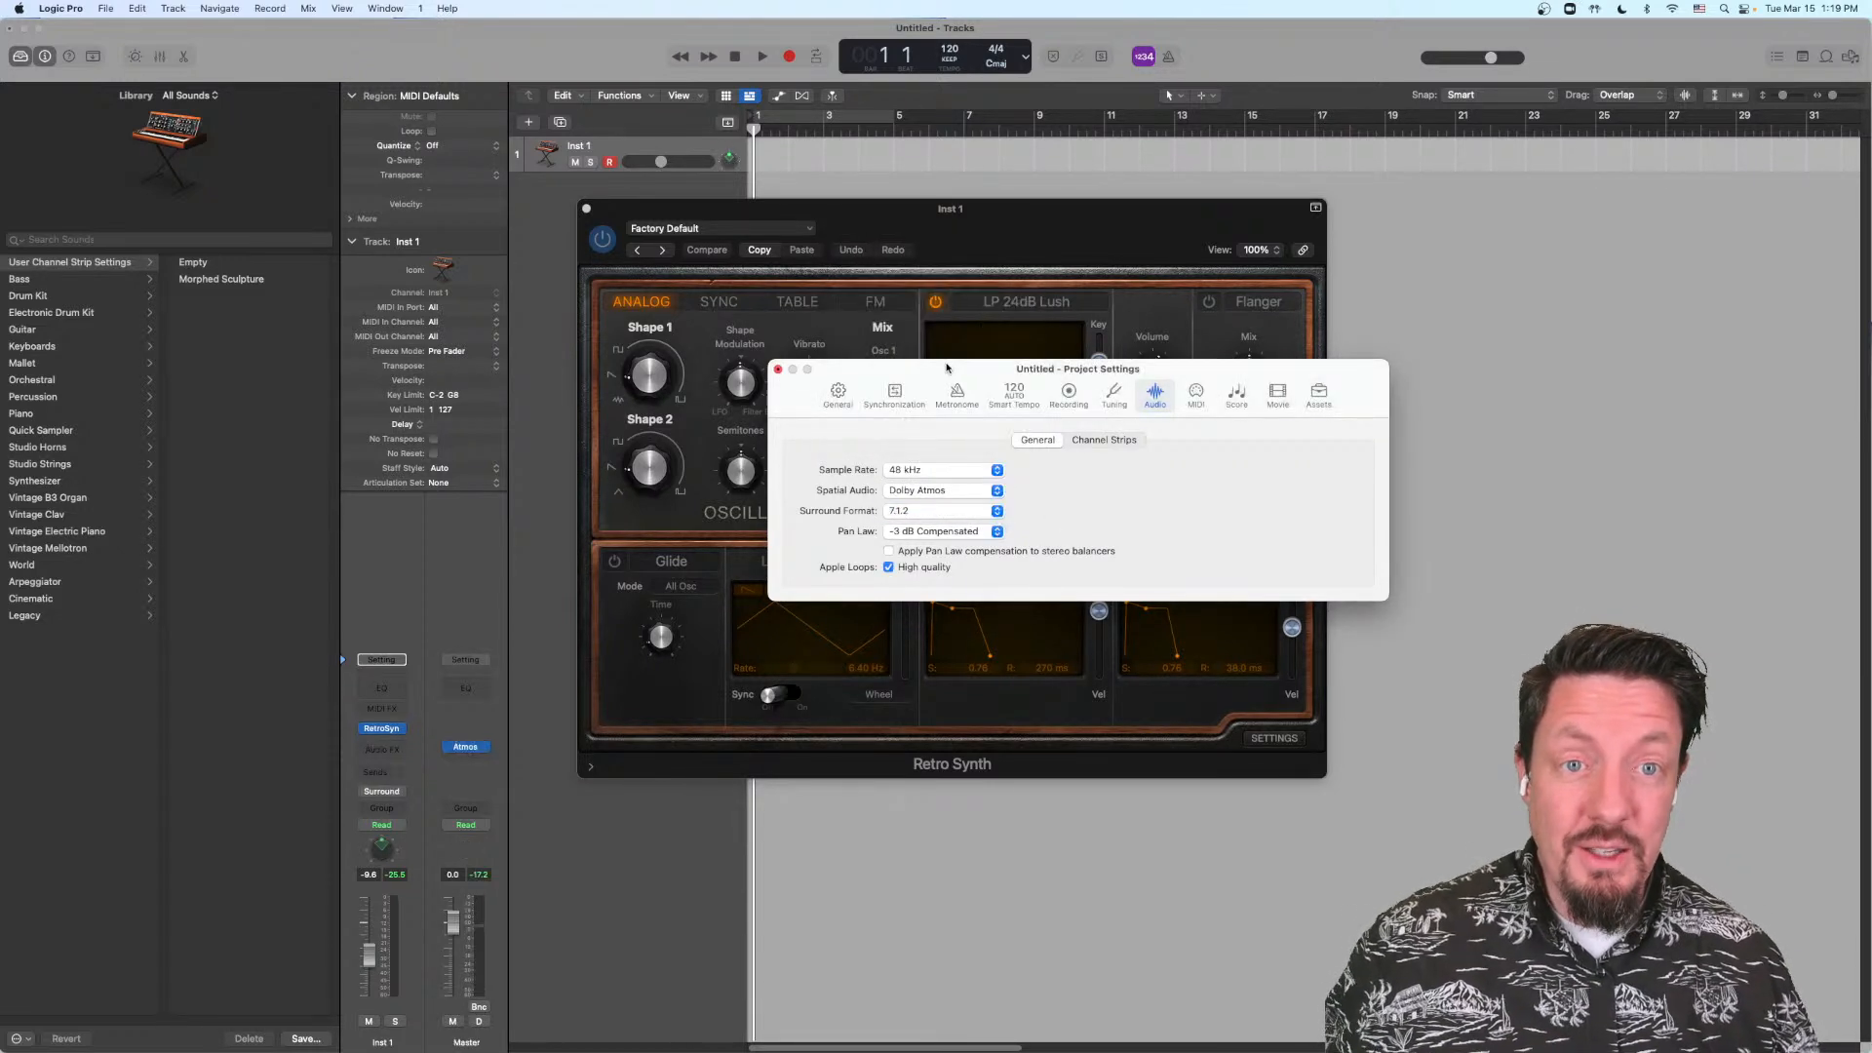
left_click(778, 371)
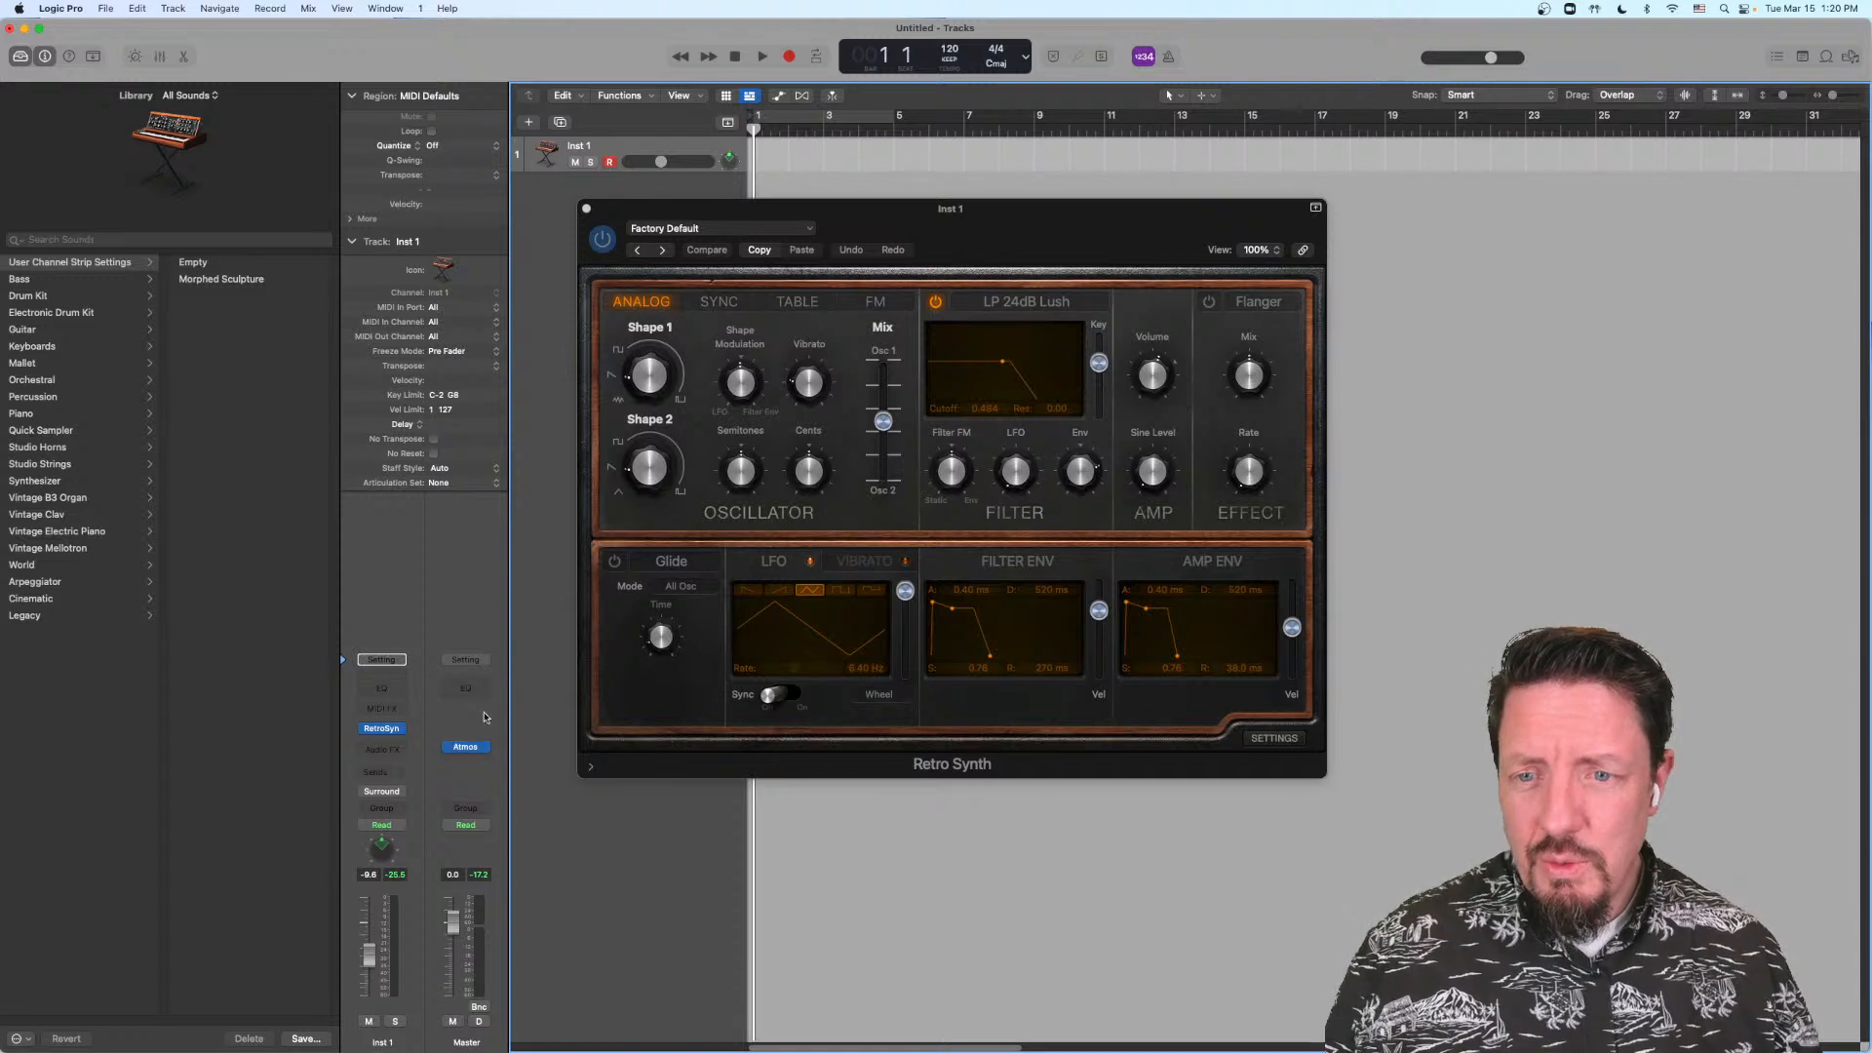
Step: Open the Atmos plug-in on the Master channel and look through its monitoring formats without changing the selection
left_click(465, 746)
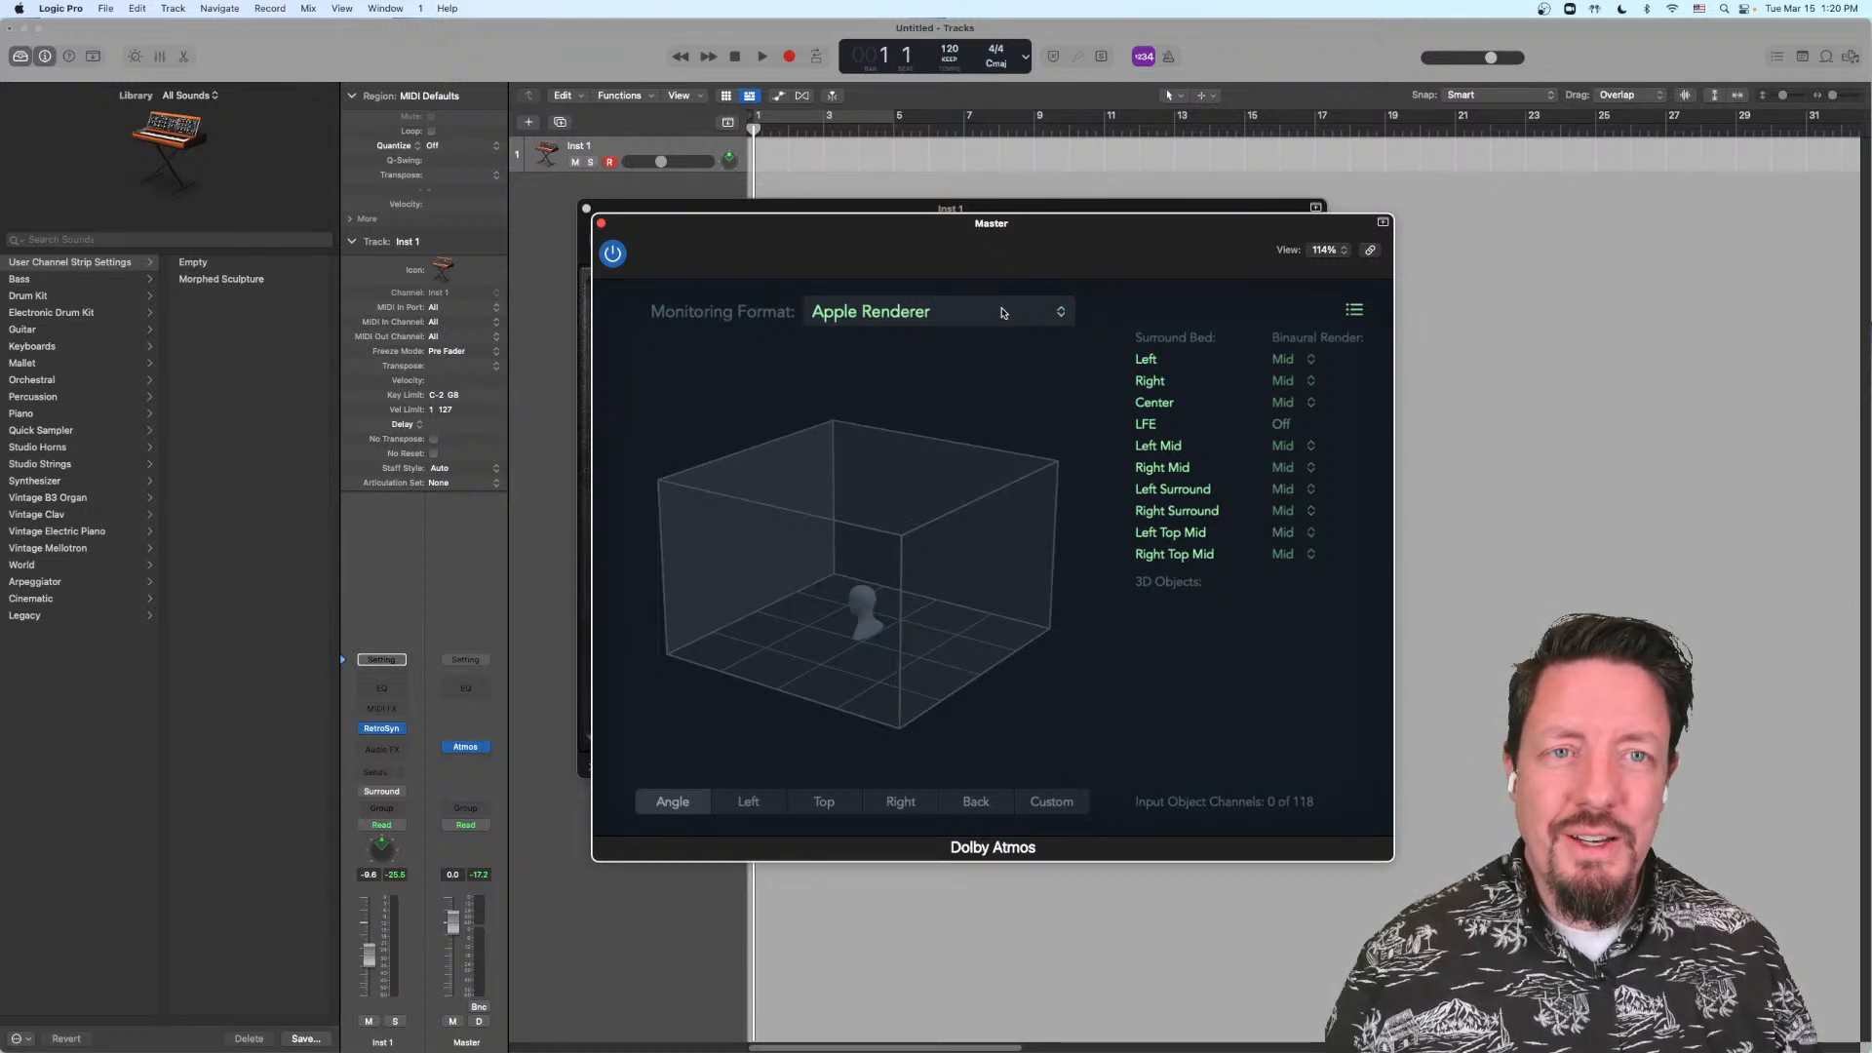
left_click(1002, 313)
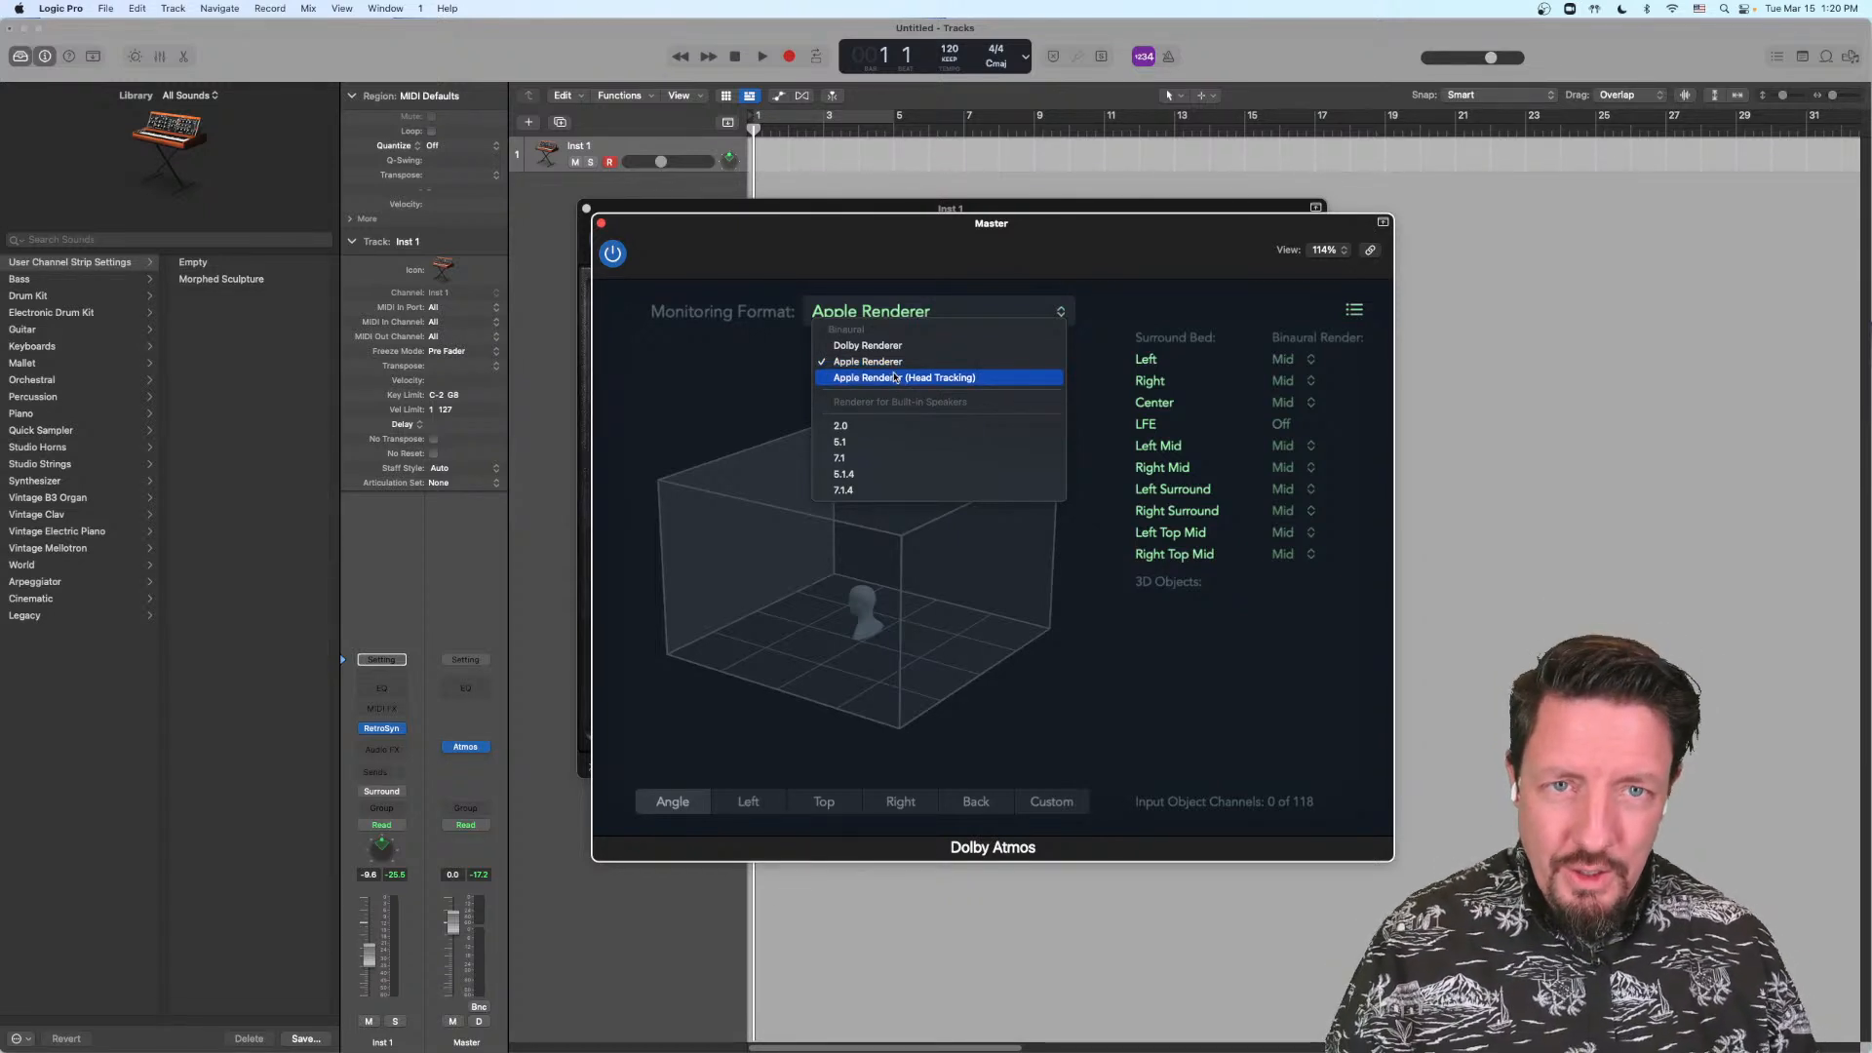
left_click(906, 244)
left_click(895, 313)
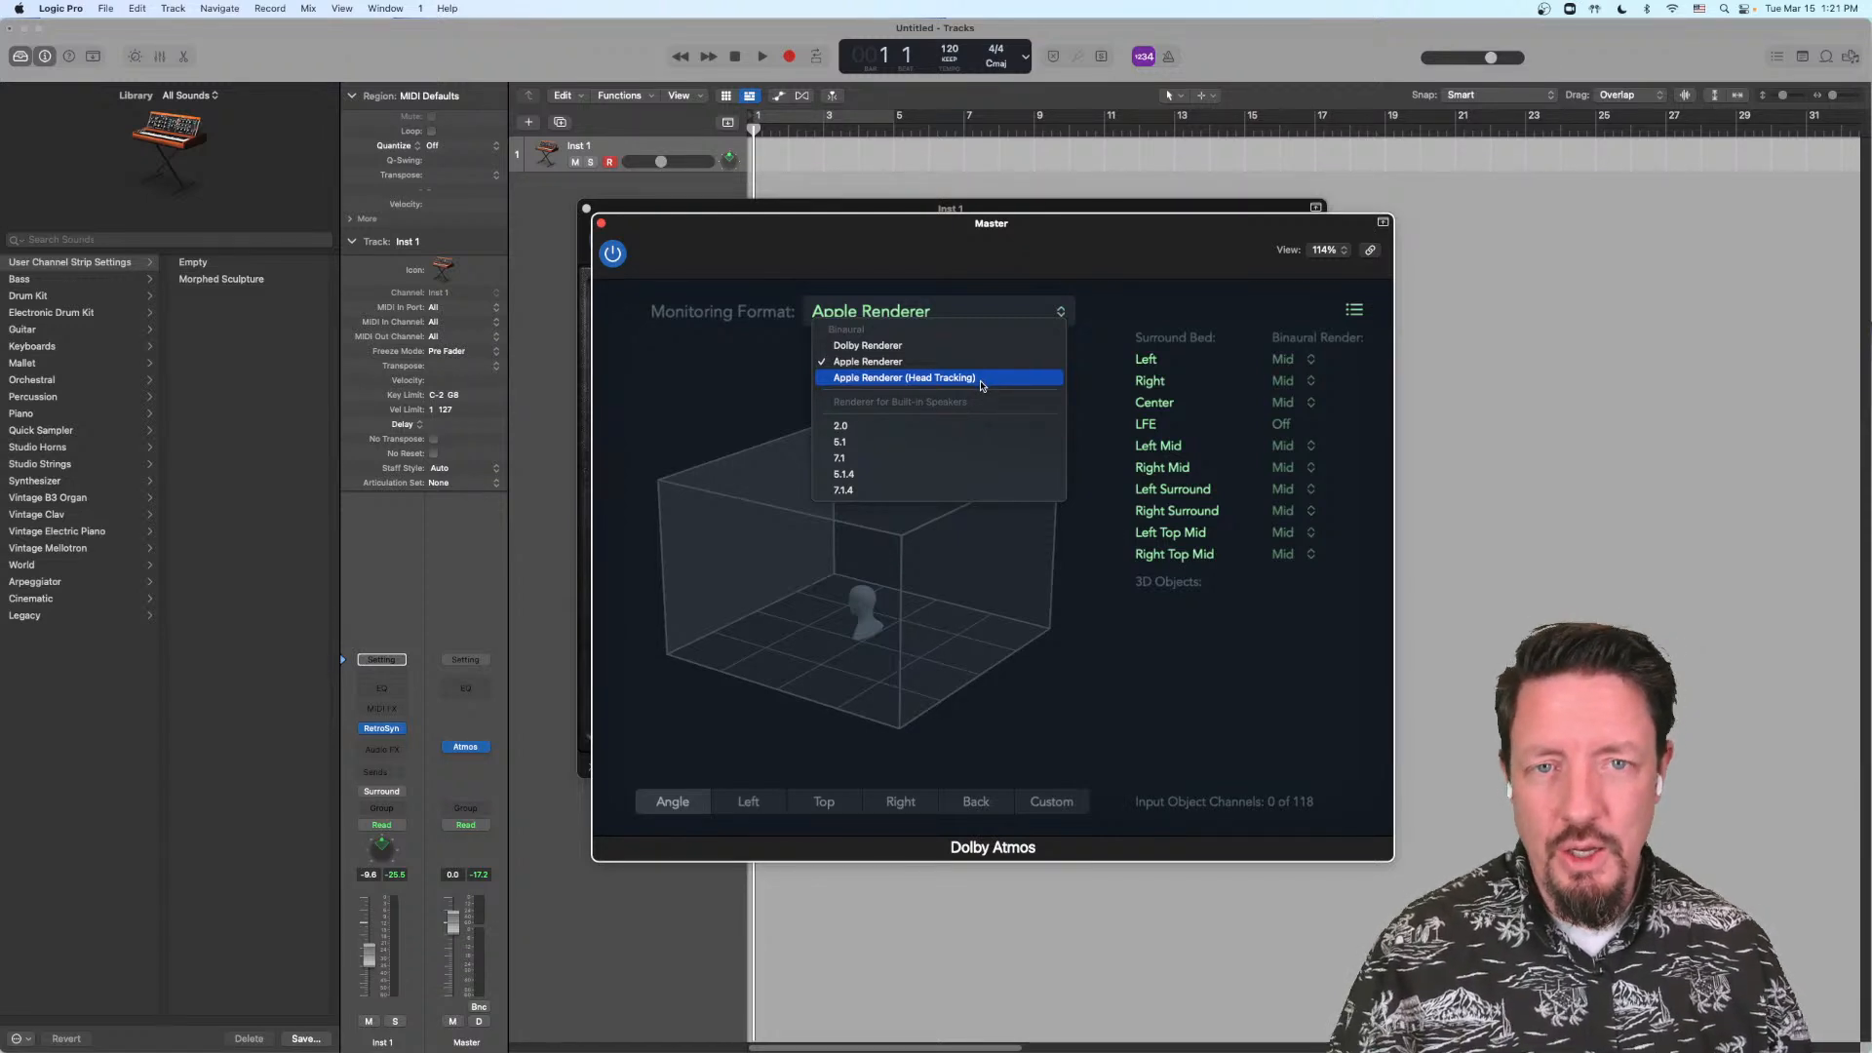
left_click(953, 276)
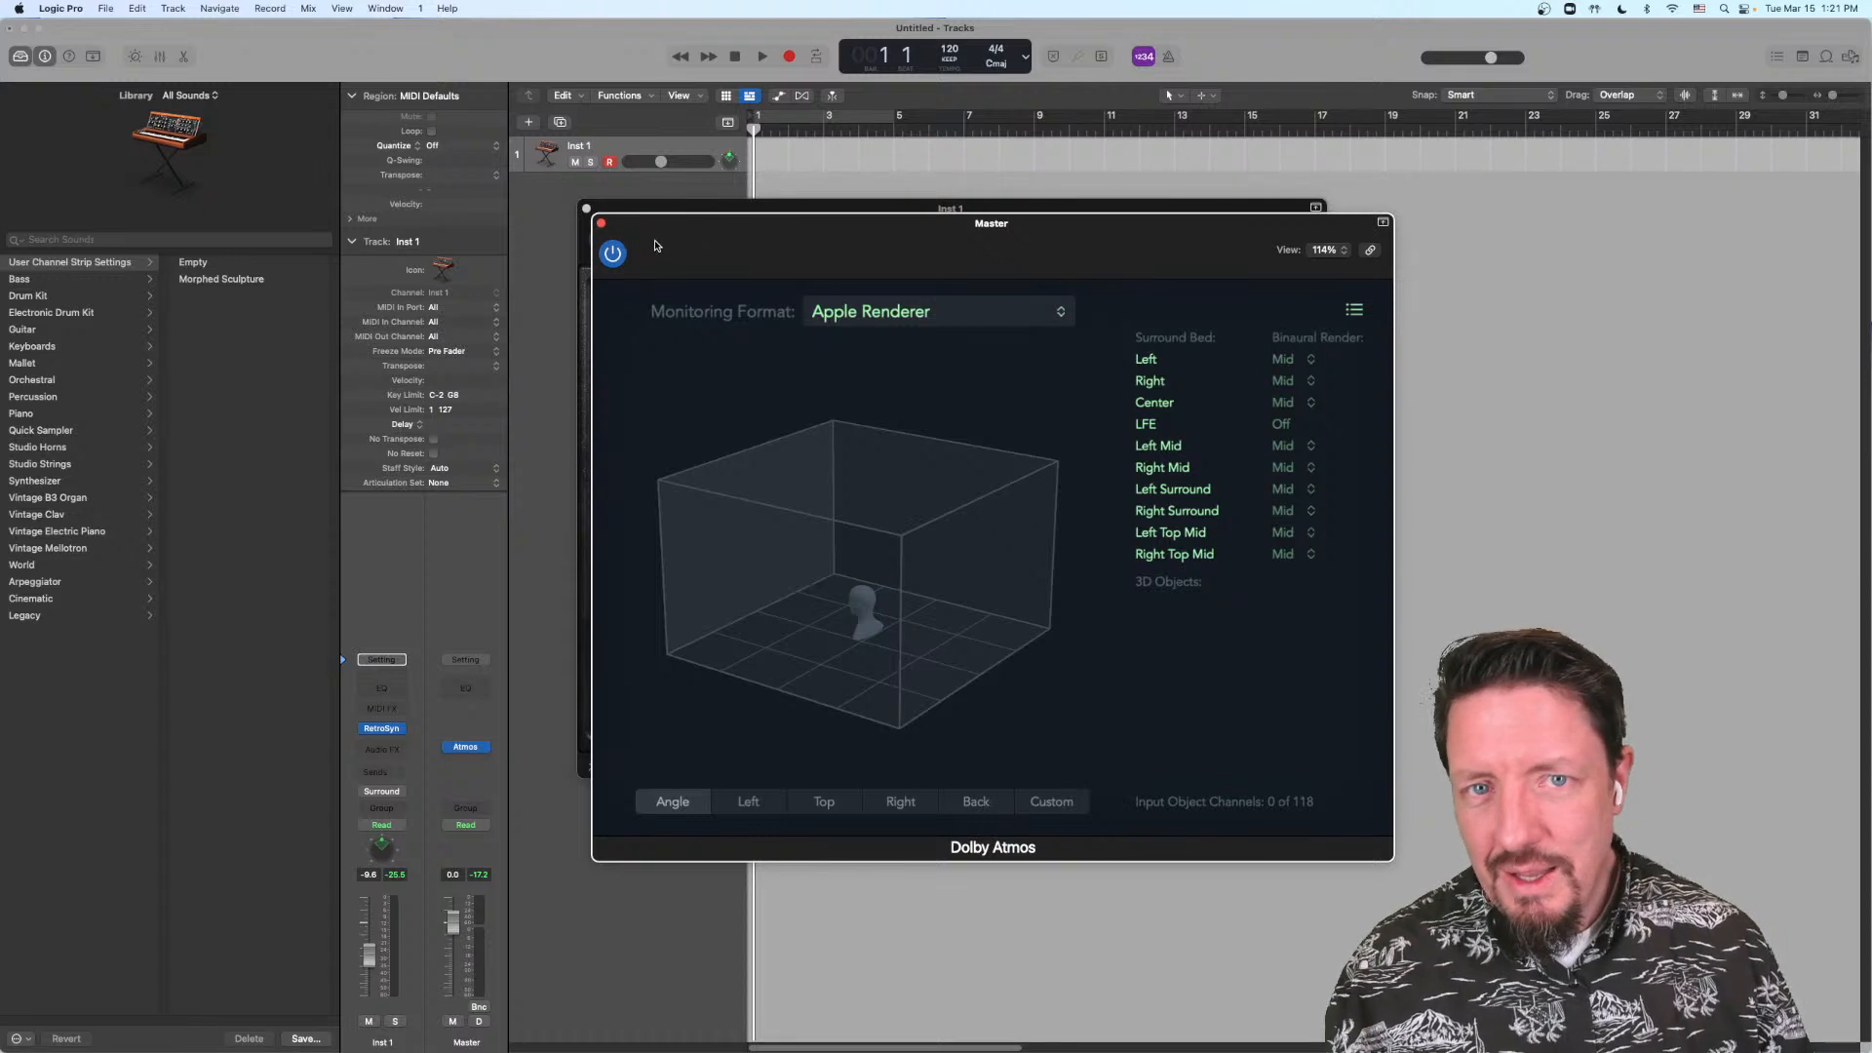
Step: Move the Dolby Atmos plug-in window aside and set its Monitoring Format to 7.1.4
left_click_drag(705, 253, 796, 271)
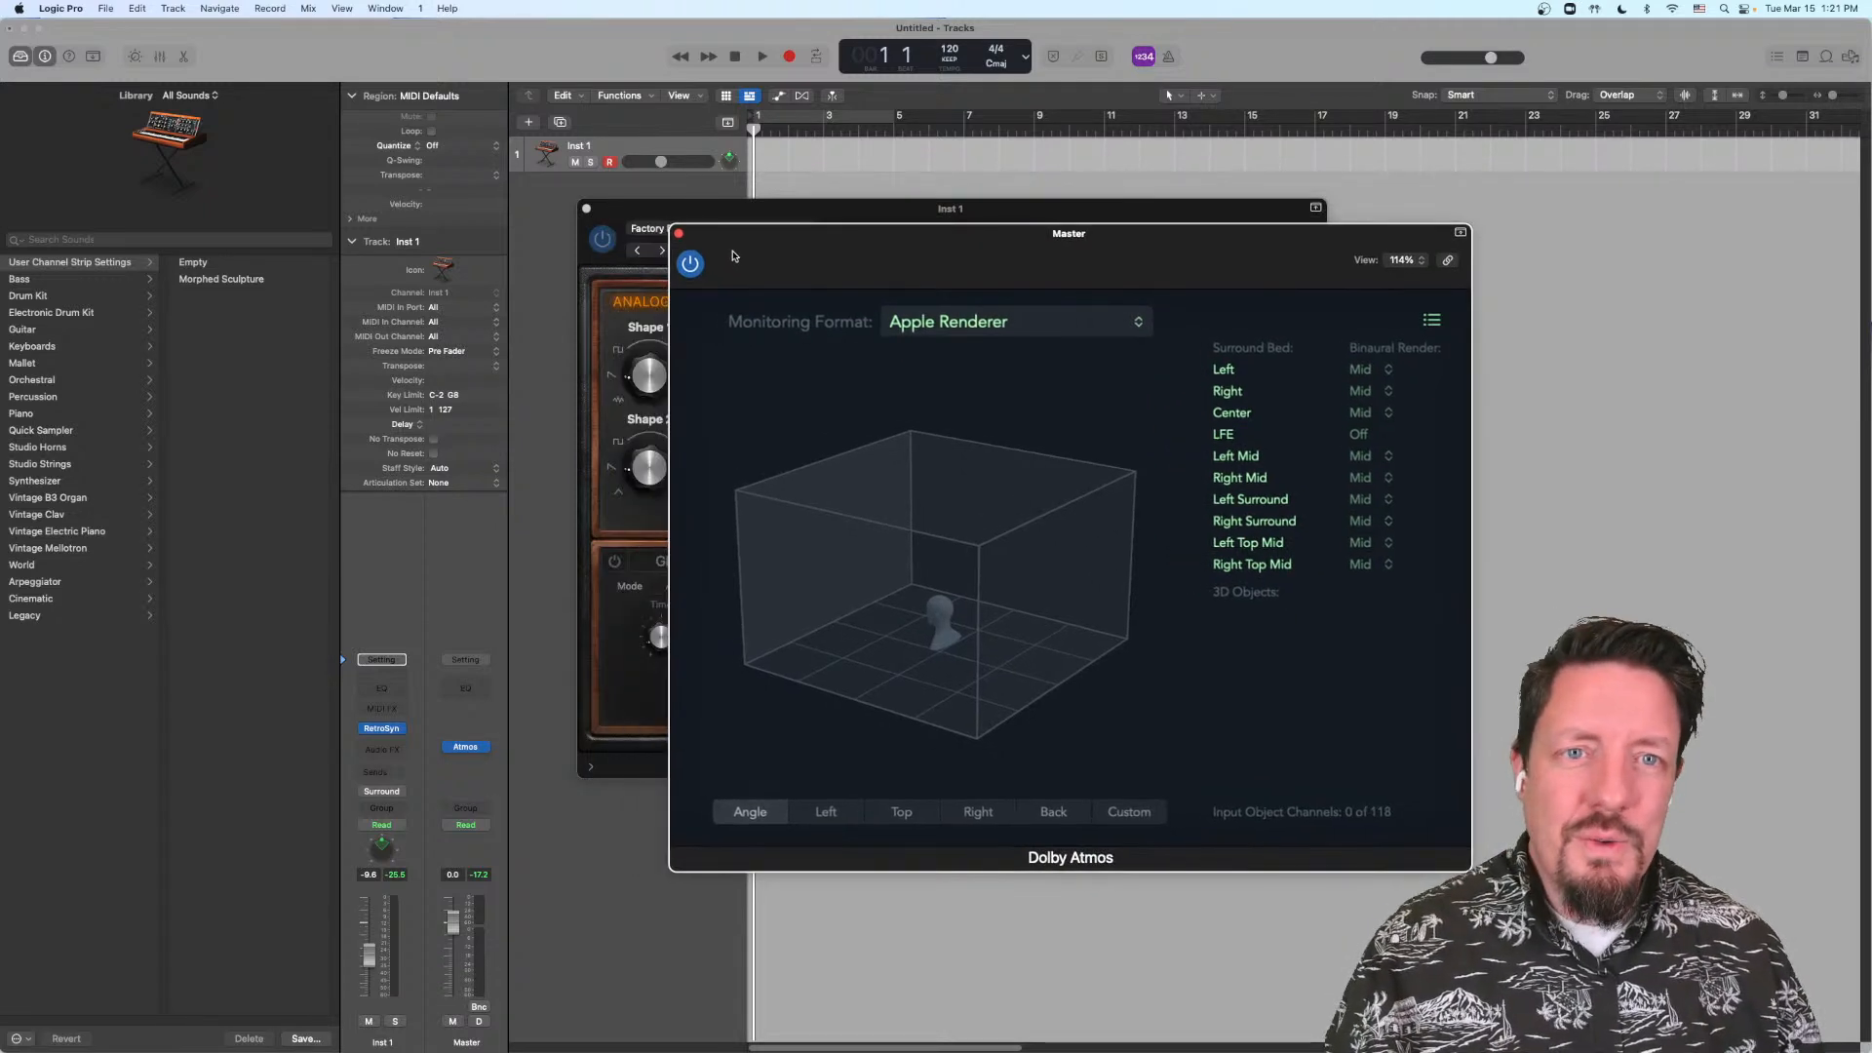
left_click(970, 334)
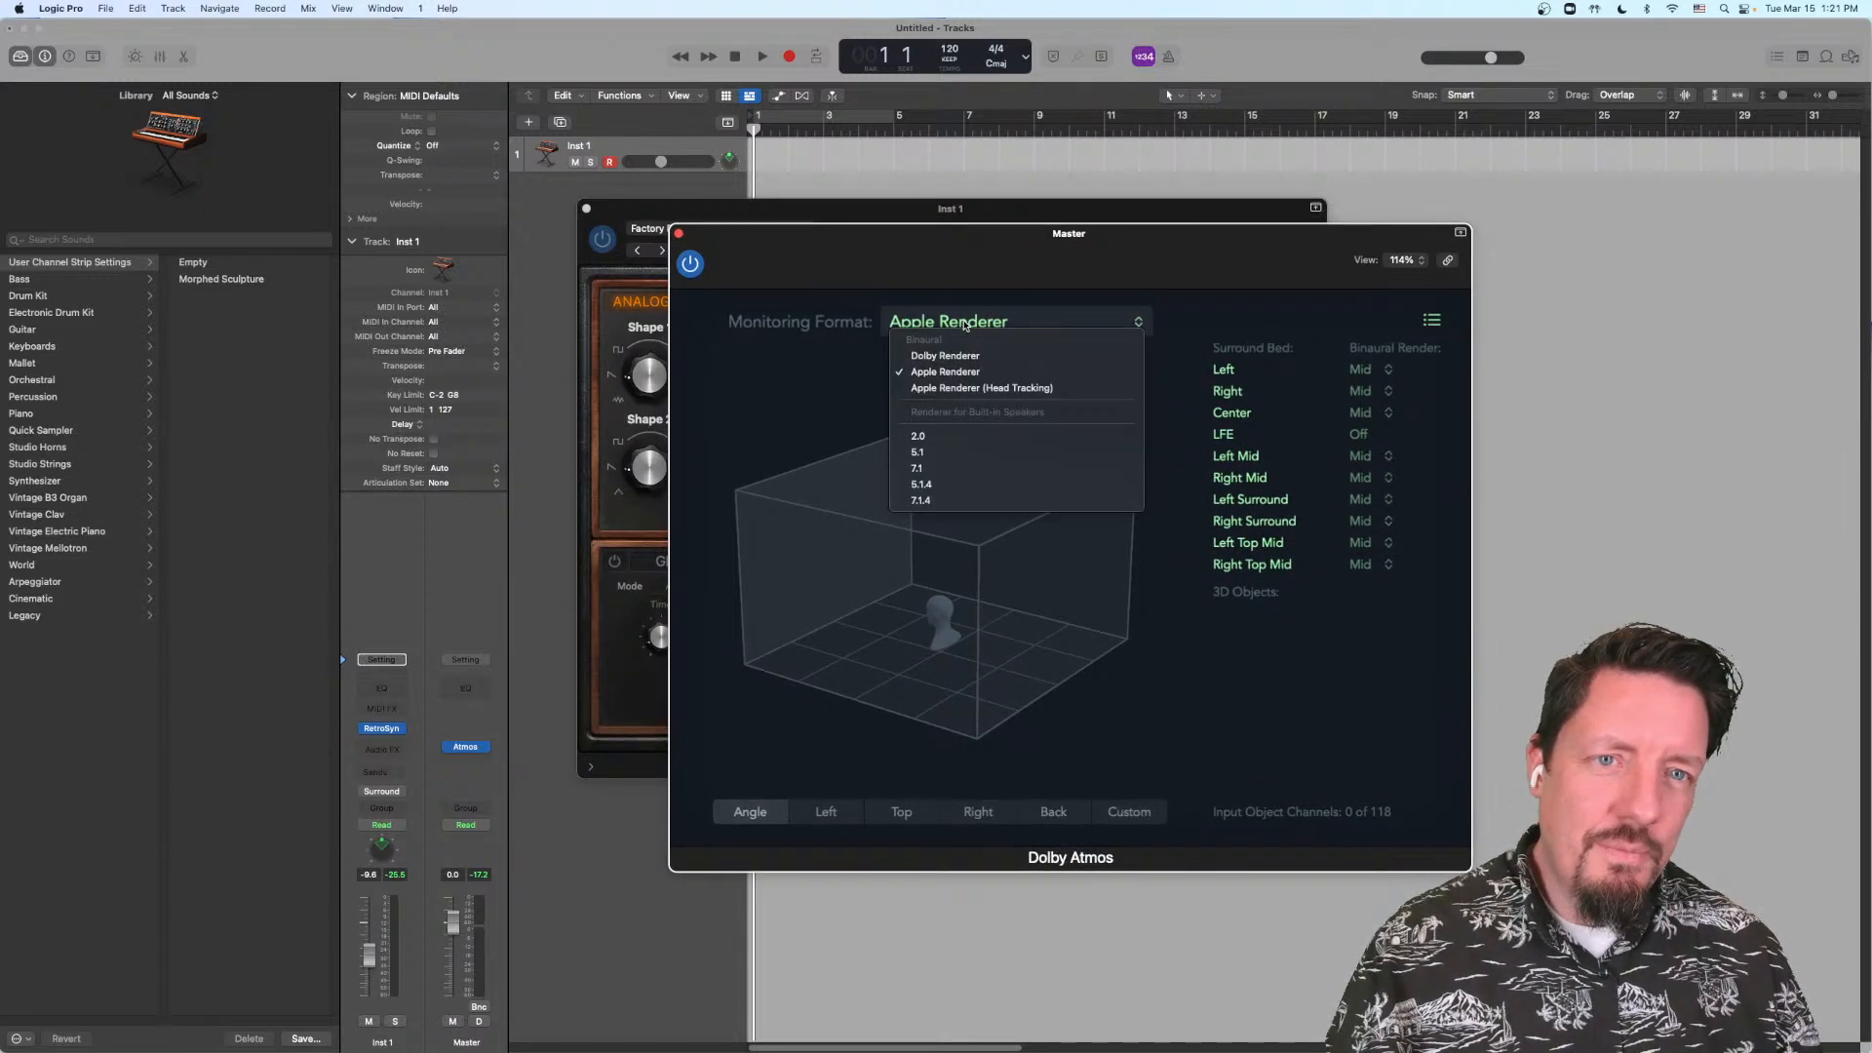
left_click(956, 502)
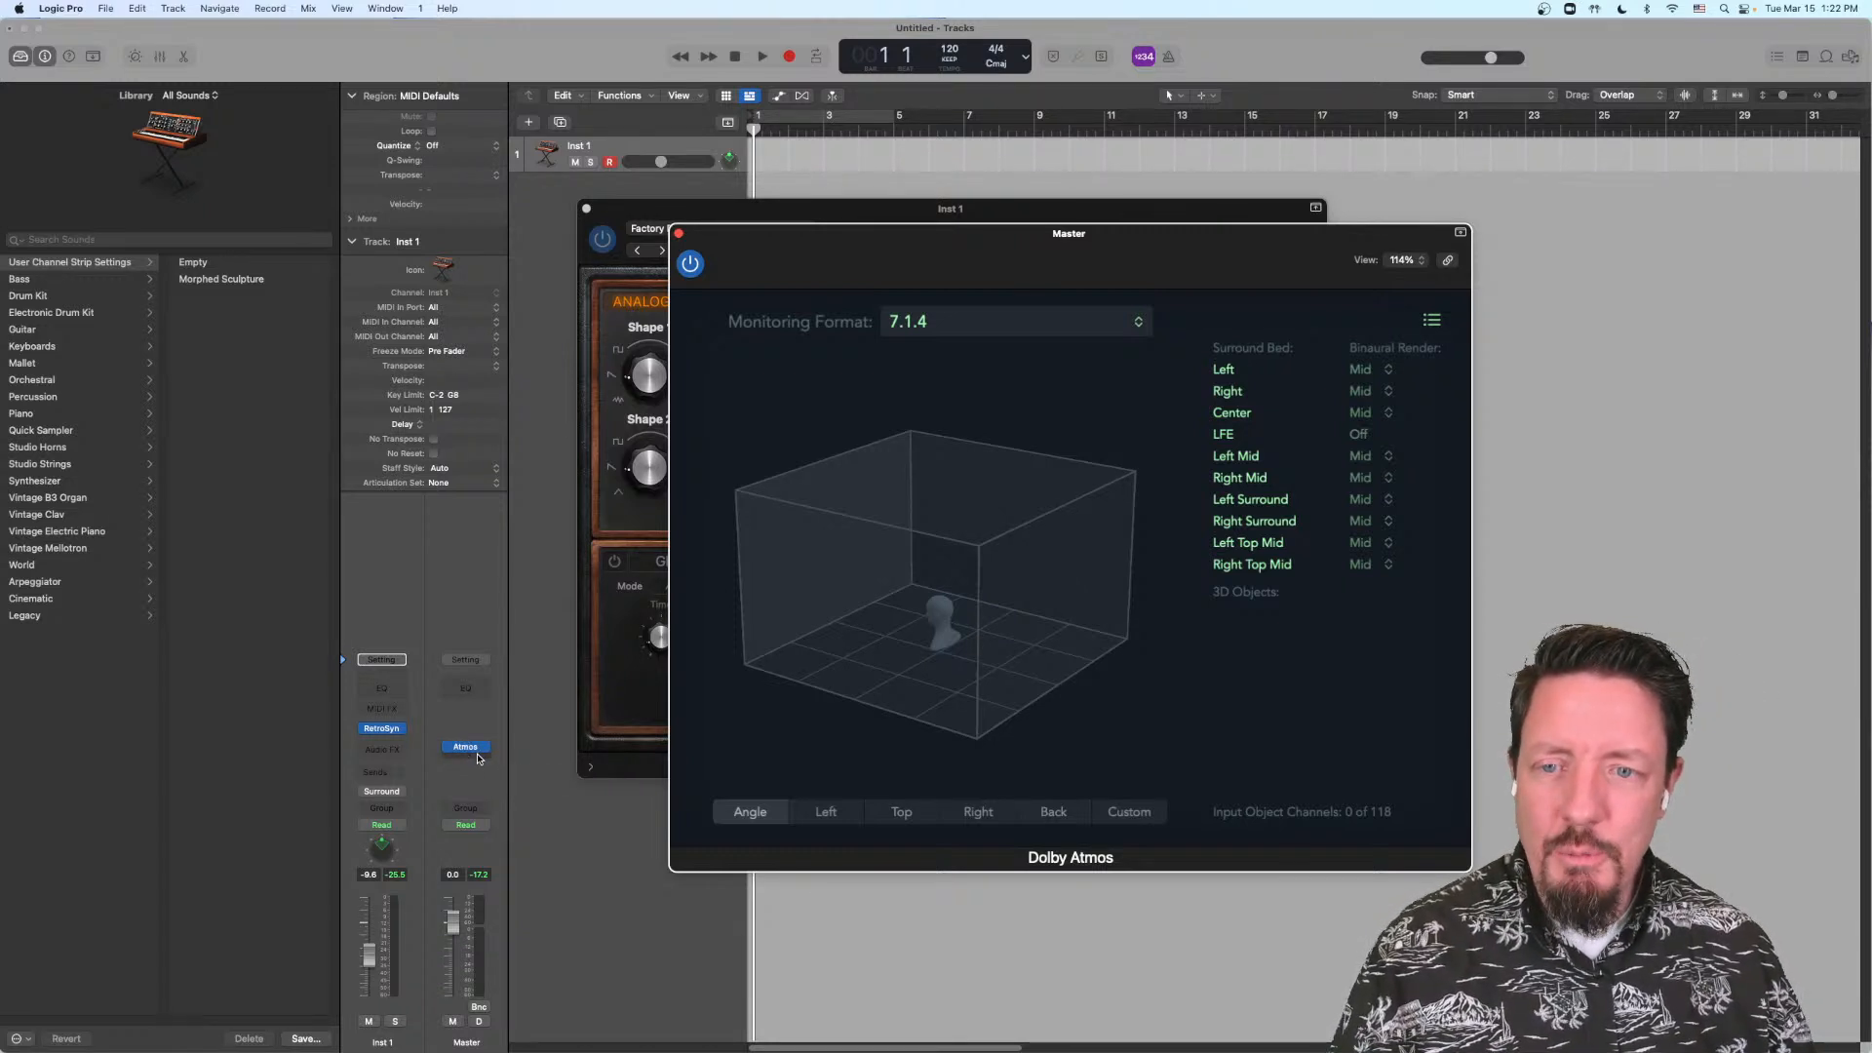
Step: Insert Spatial Audio Monitoring after Atmos on the Master channel and view its monitoring formats, keeping Apple Renderer
left_click(477, 760)
mouse_move(555, 796)
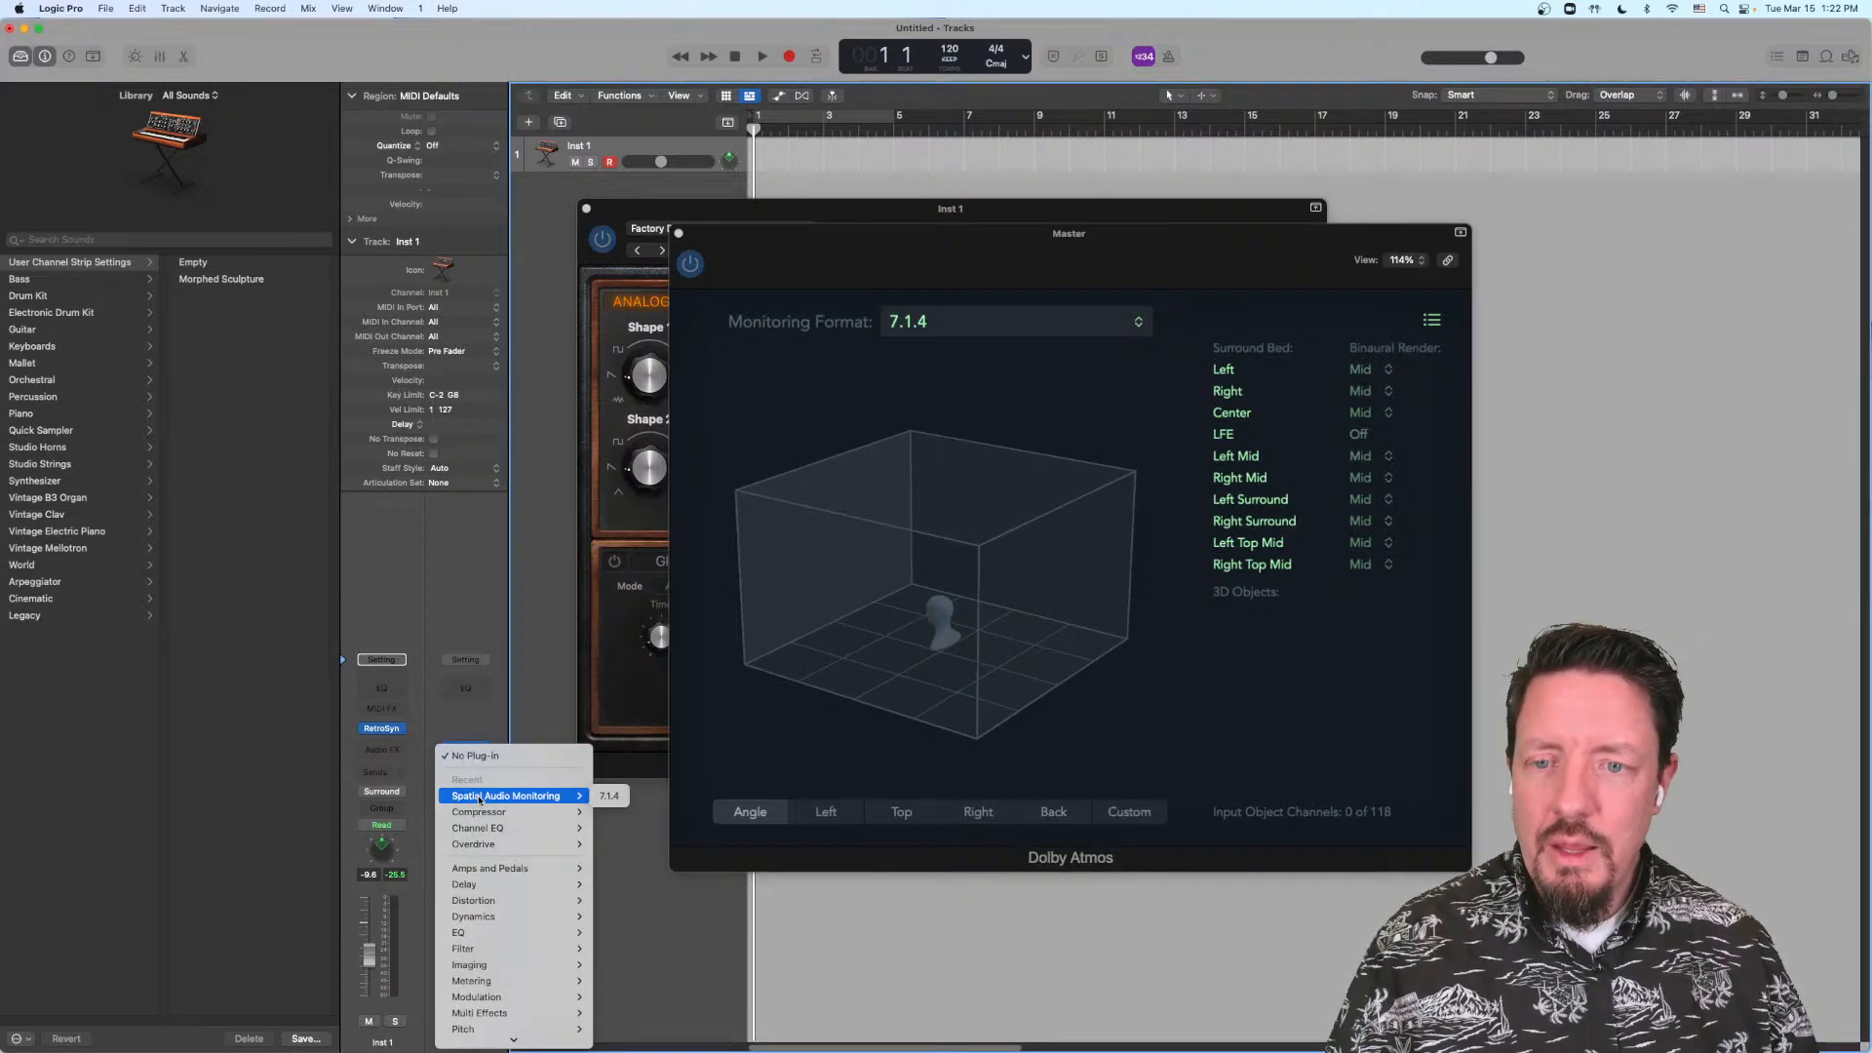
left_click(609, 797)
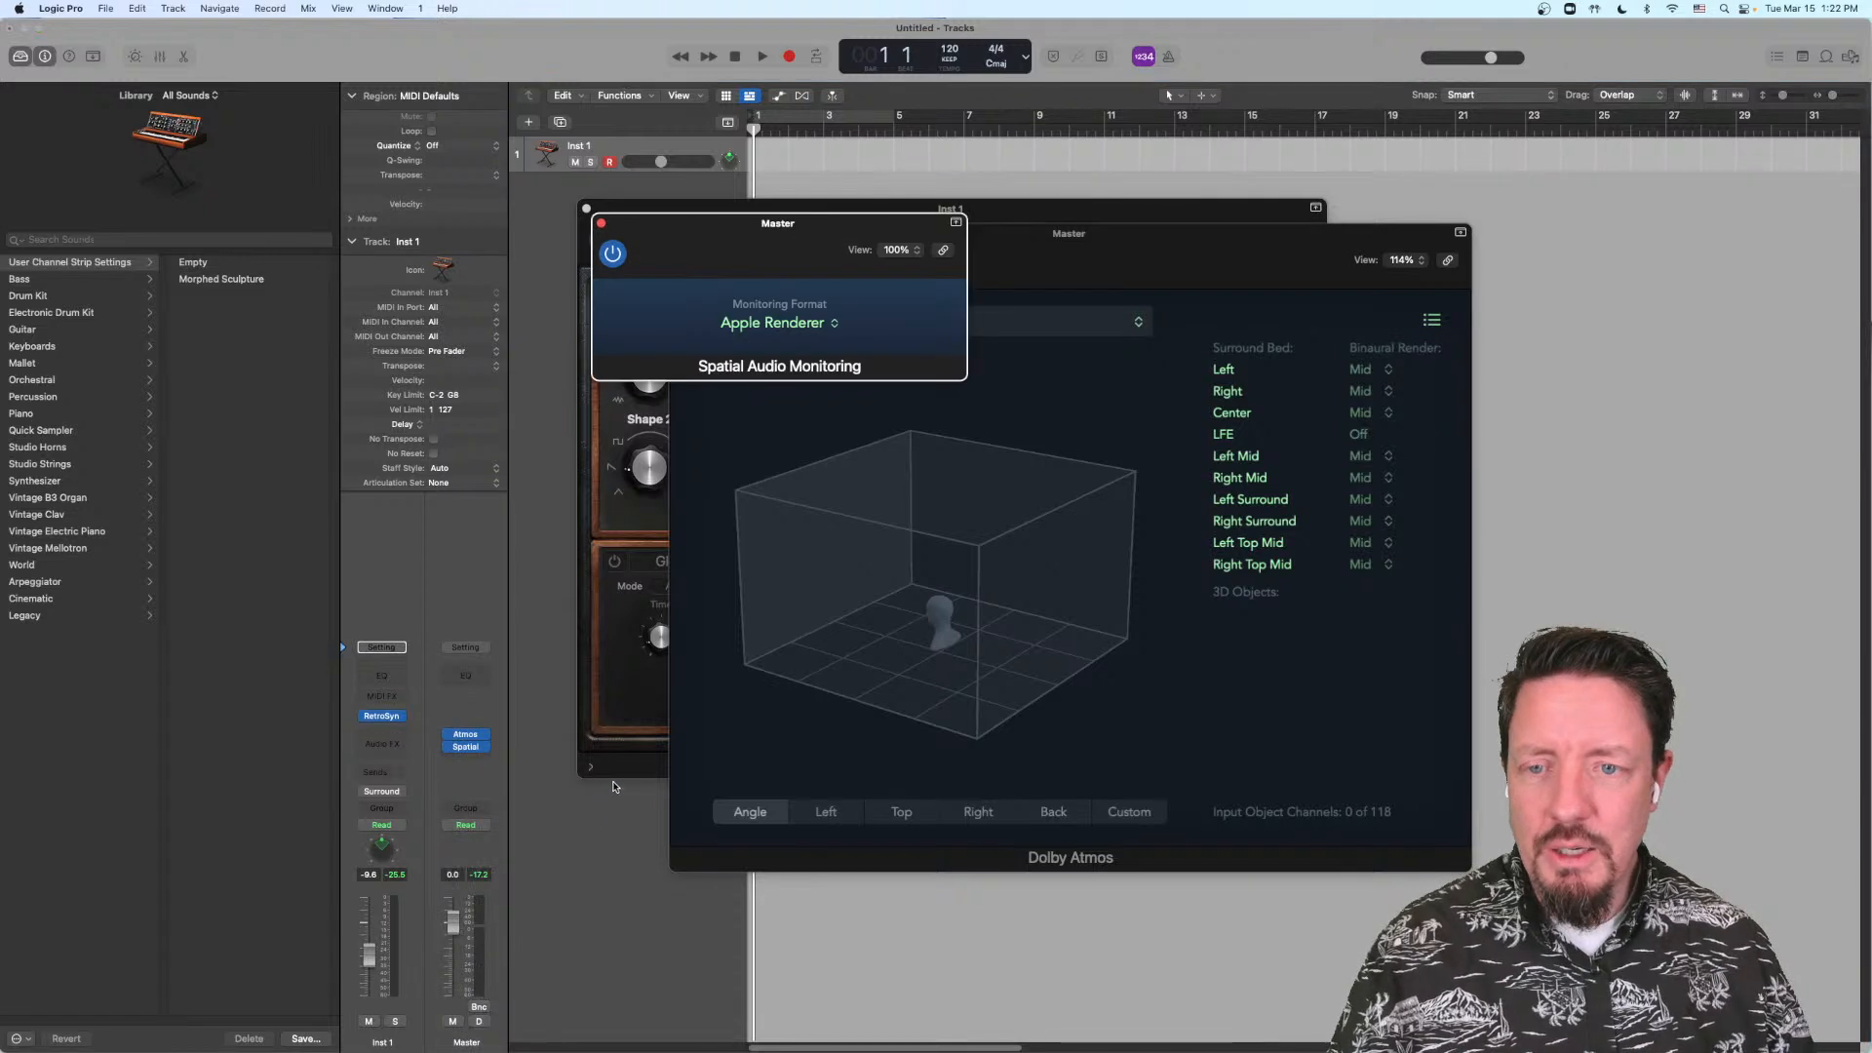
left_click_drag(832, 232, 900, 367)
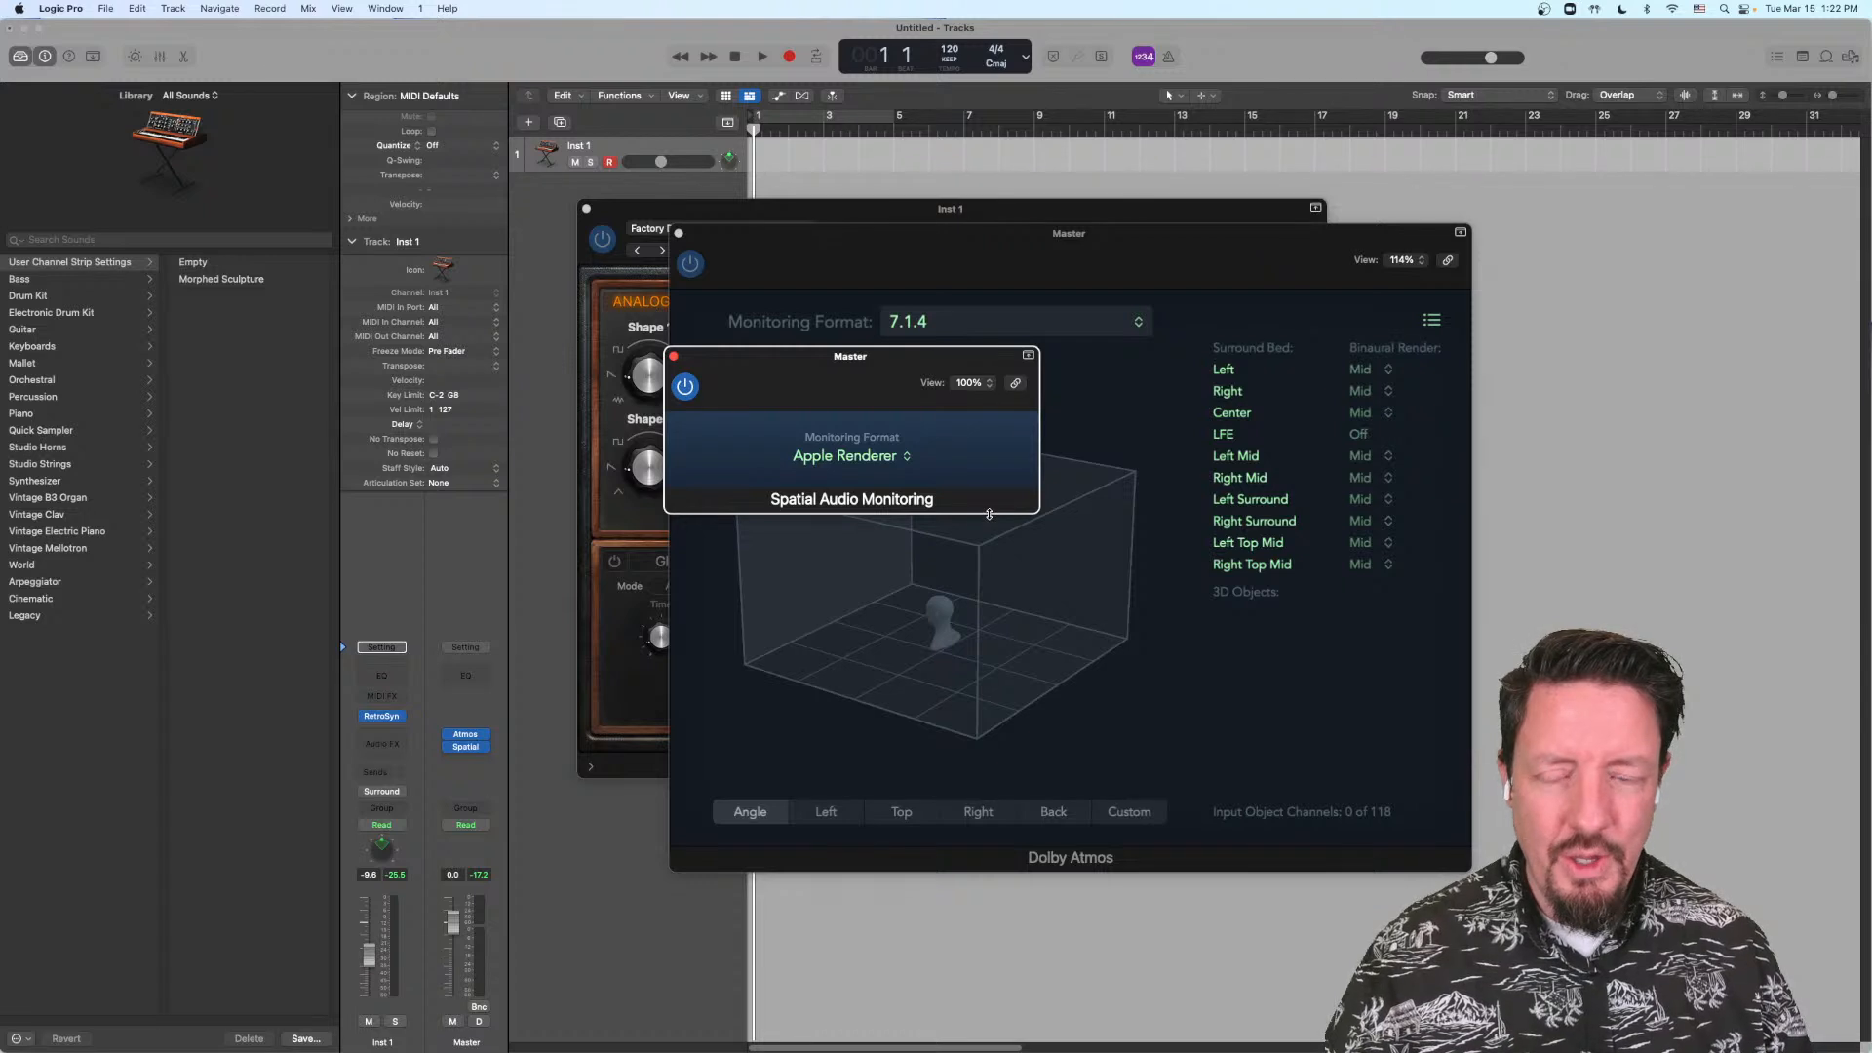
left_click(883, 477)
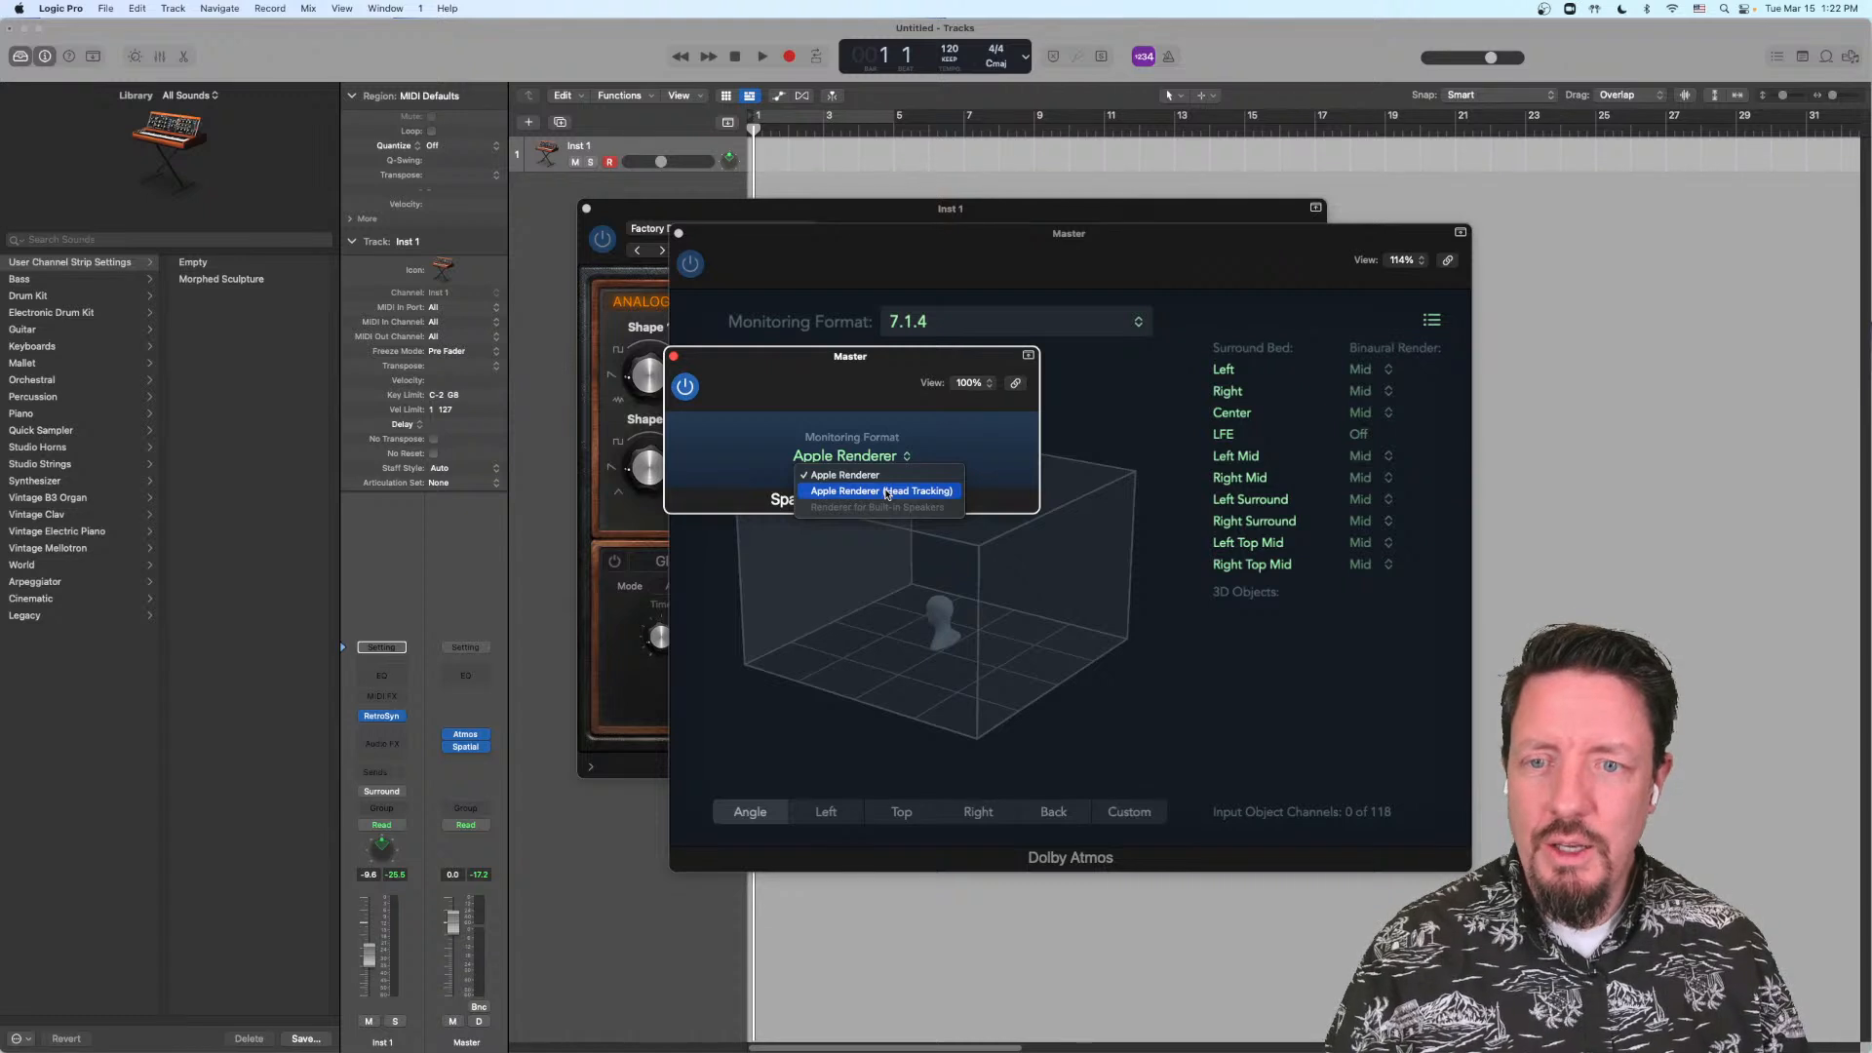
left_click(842, 398)
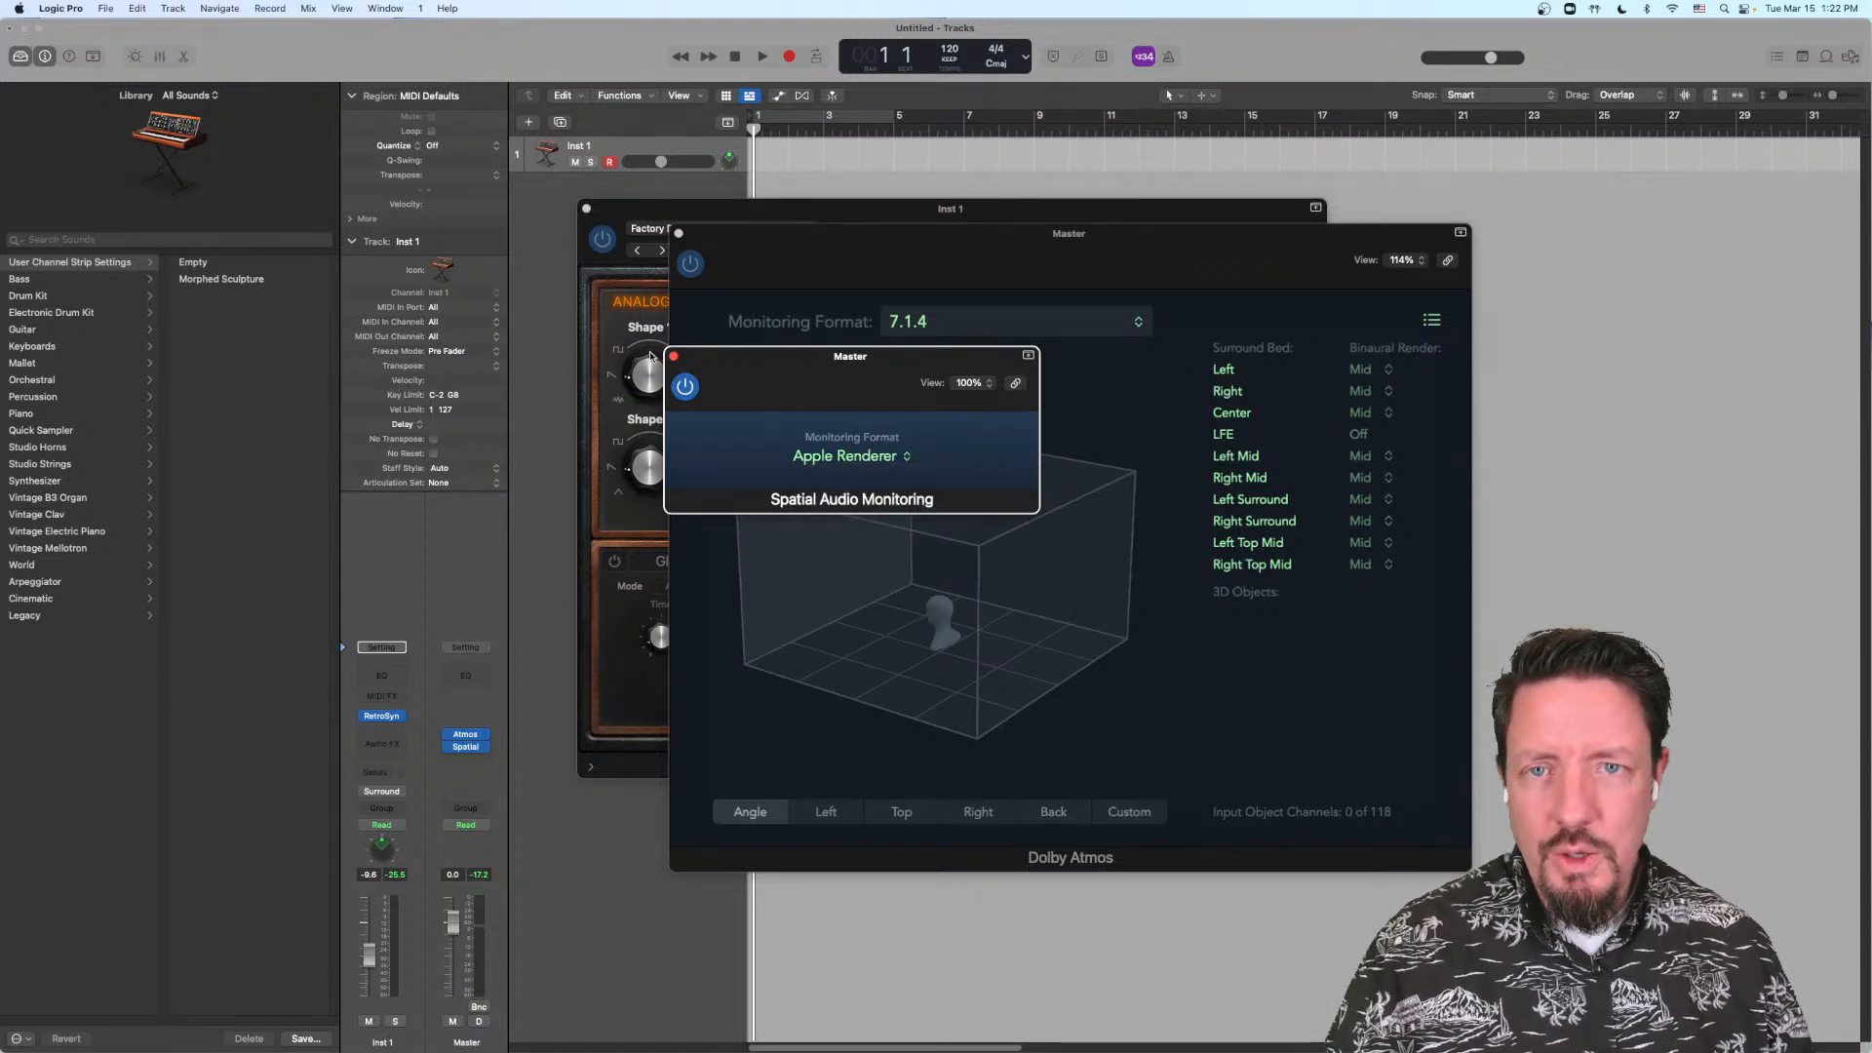
Step: Close the Spatial Audio Monitoring window and remove that plug-in from the Master channel
left_click(675, 357)
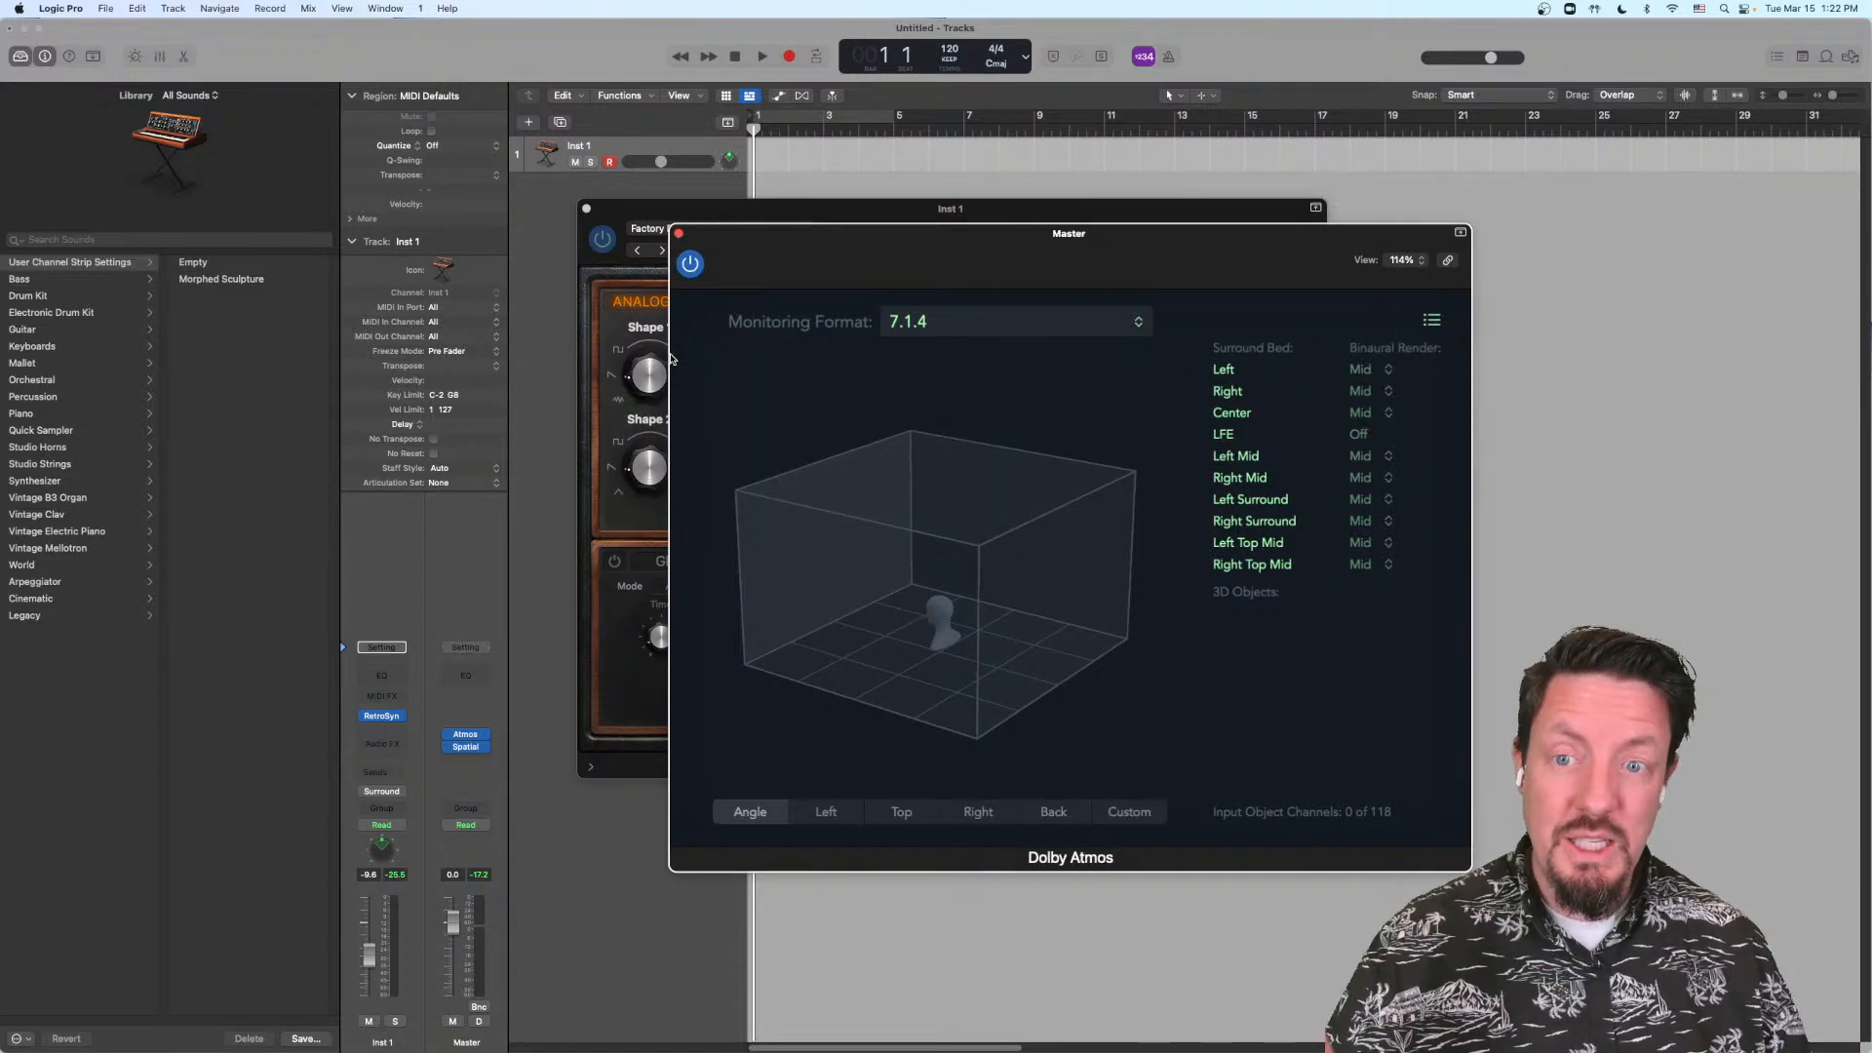
left_click(486, 751)
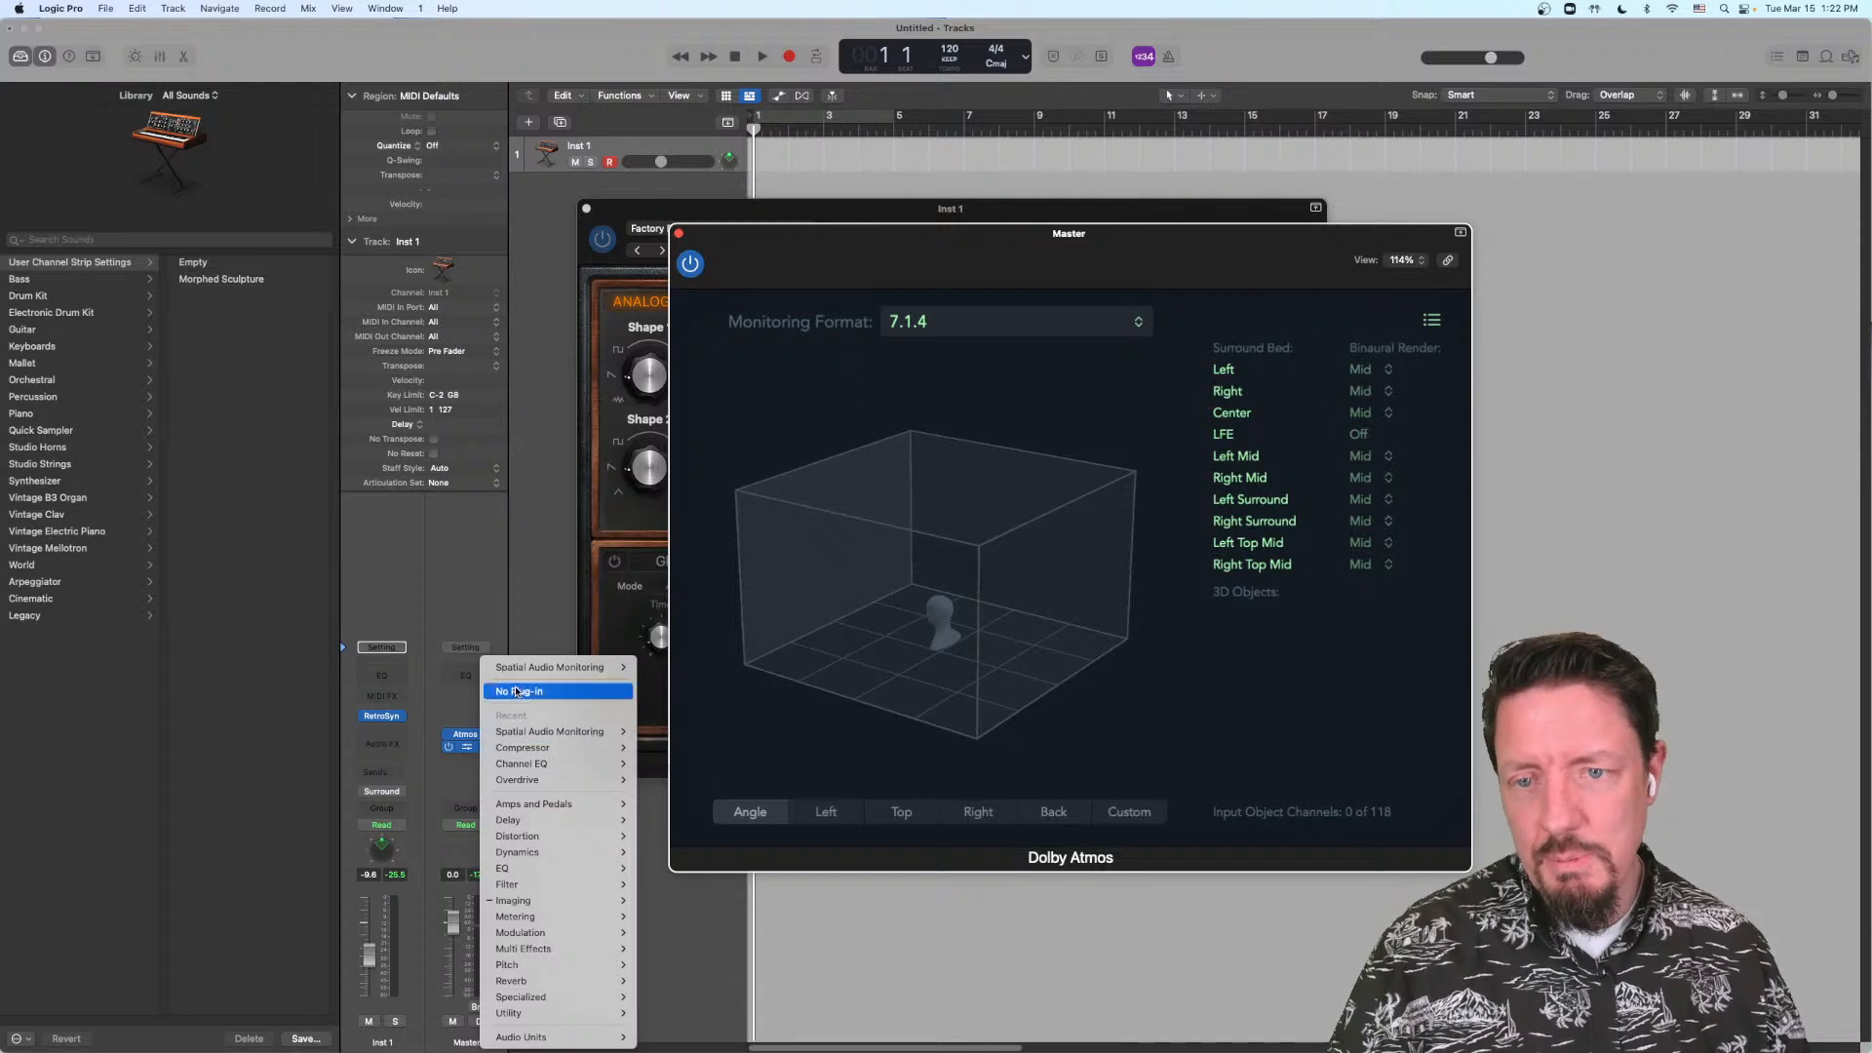
left_click(666, 702)
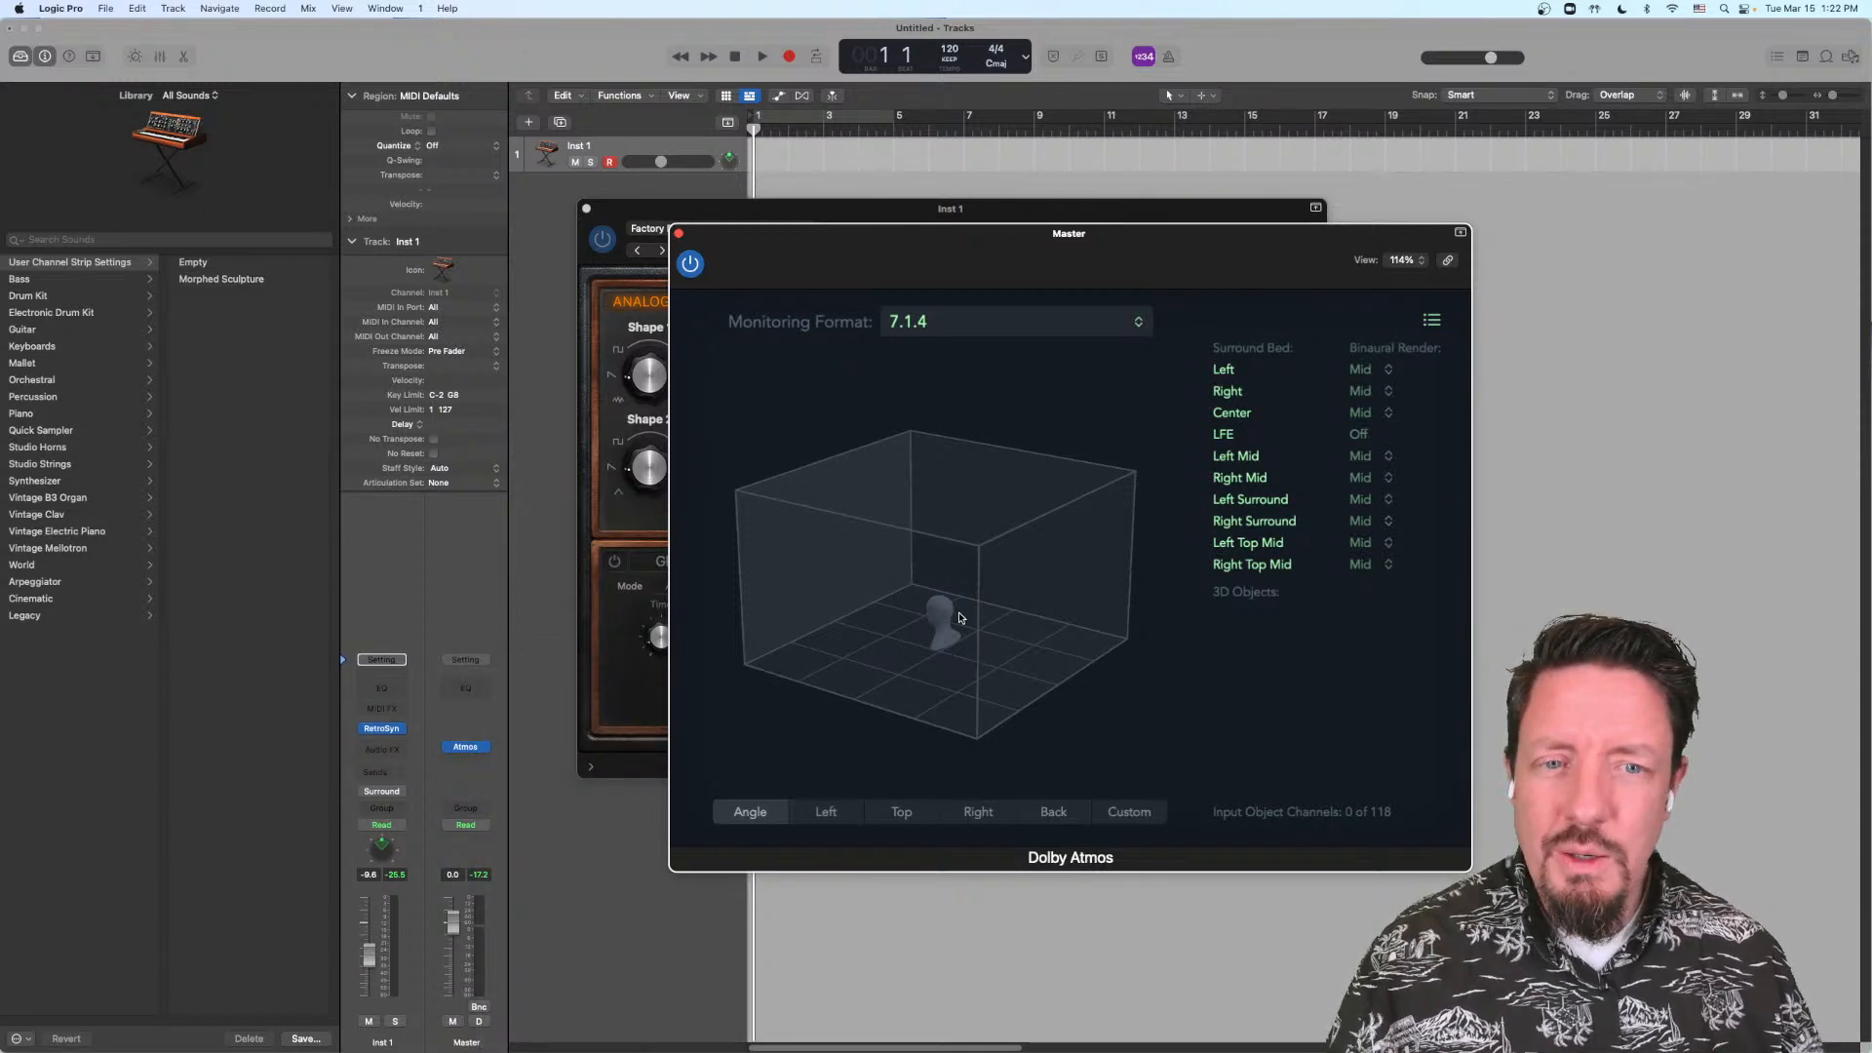
Step: Examine the Dolby Atmos plug-in's 3D room display and review its monitoring format choices again, keeping 7.1.4
left_click_drag(985, 654, 935, 674)
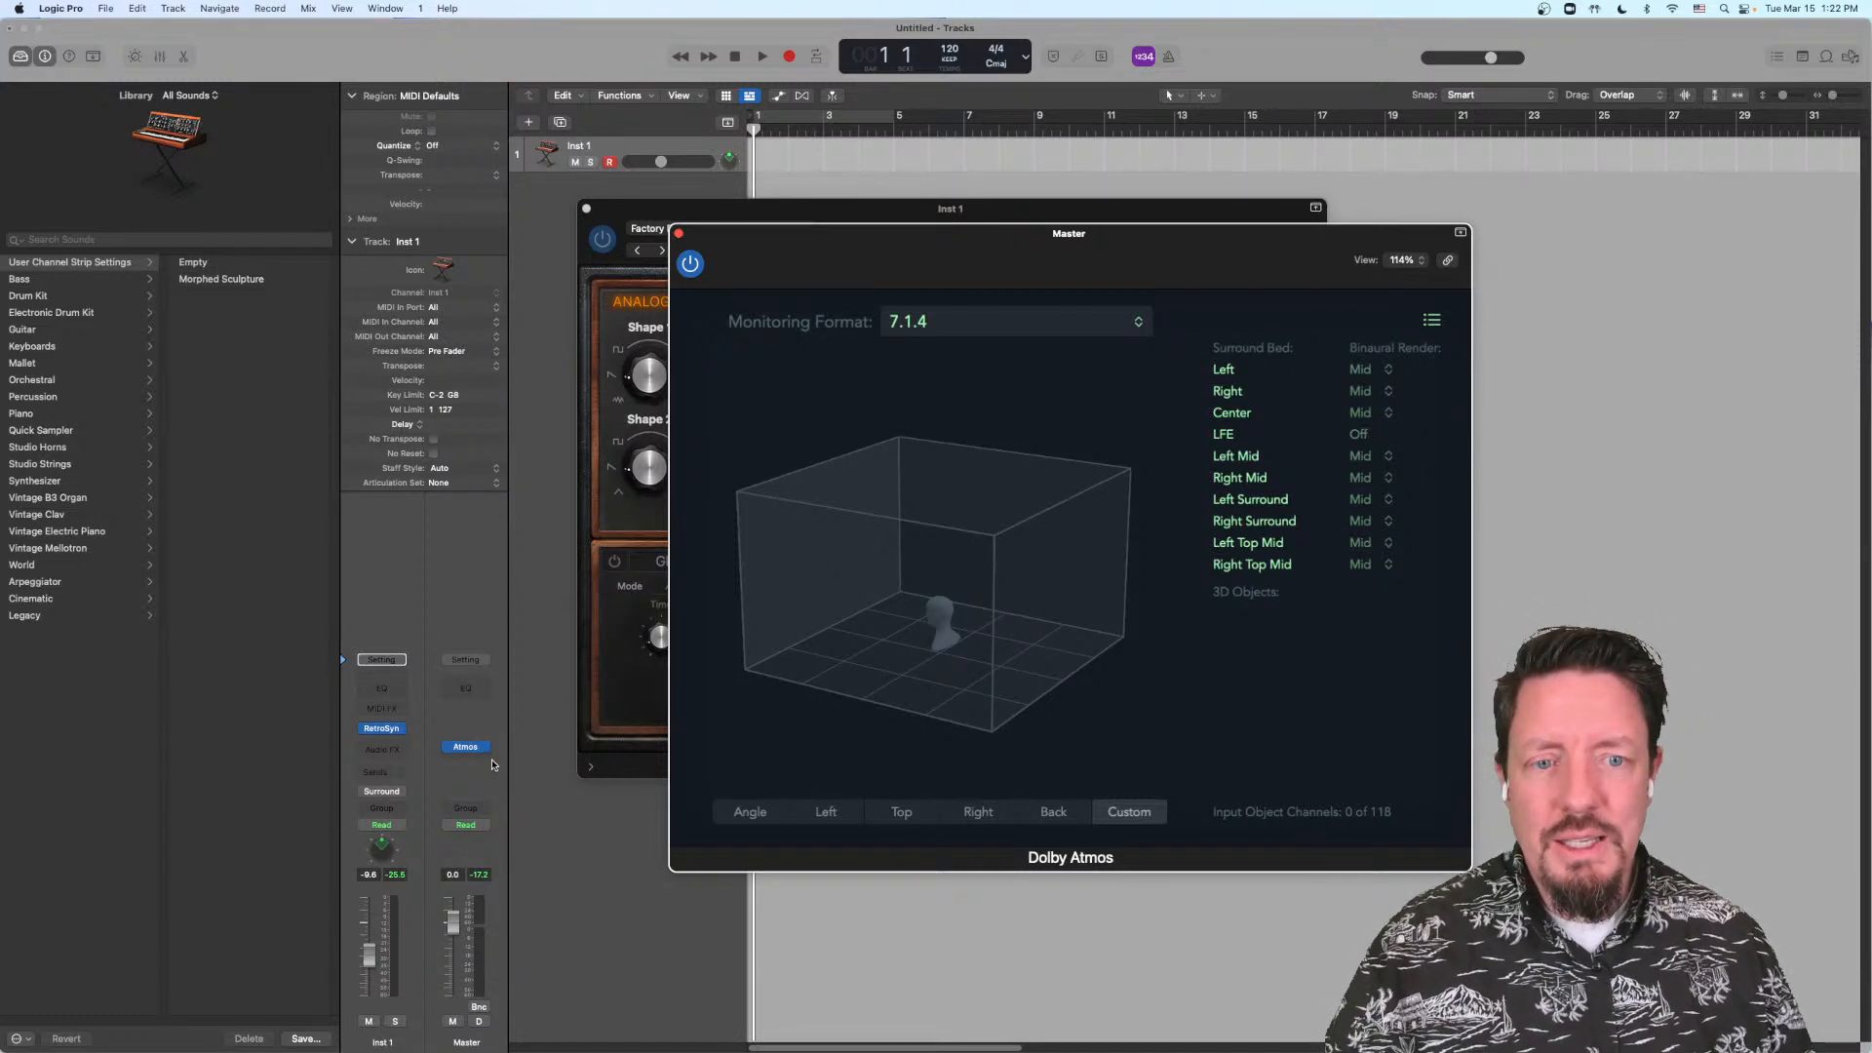
mouse_move(487, 751)
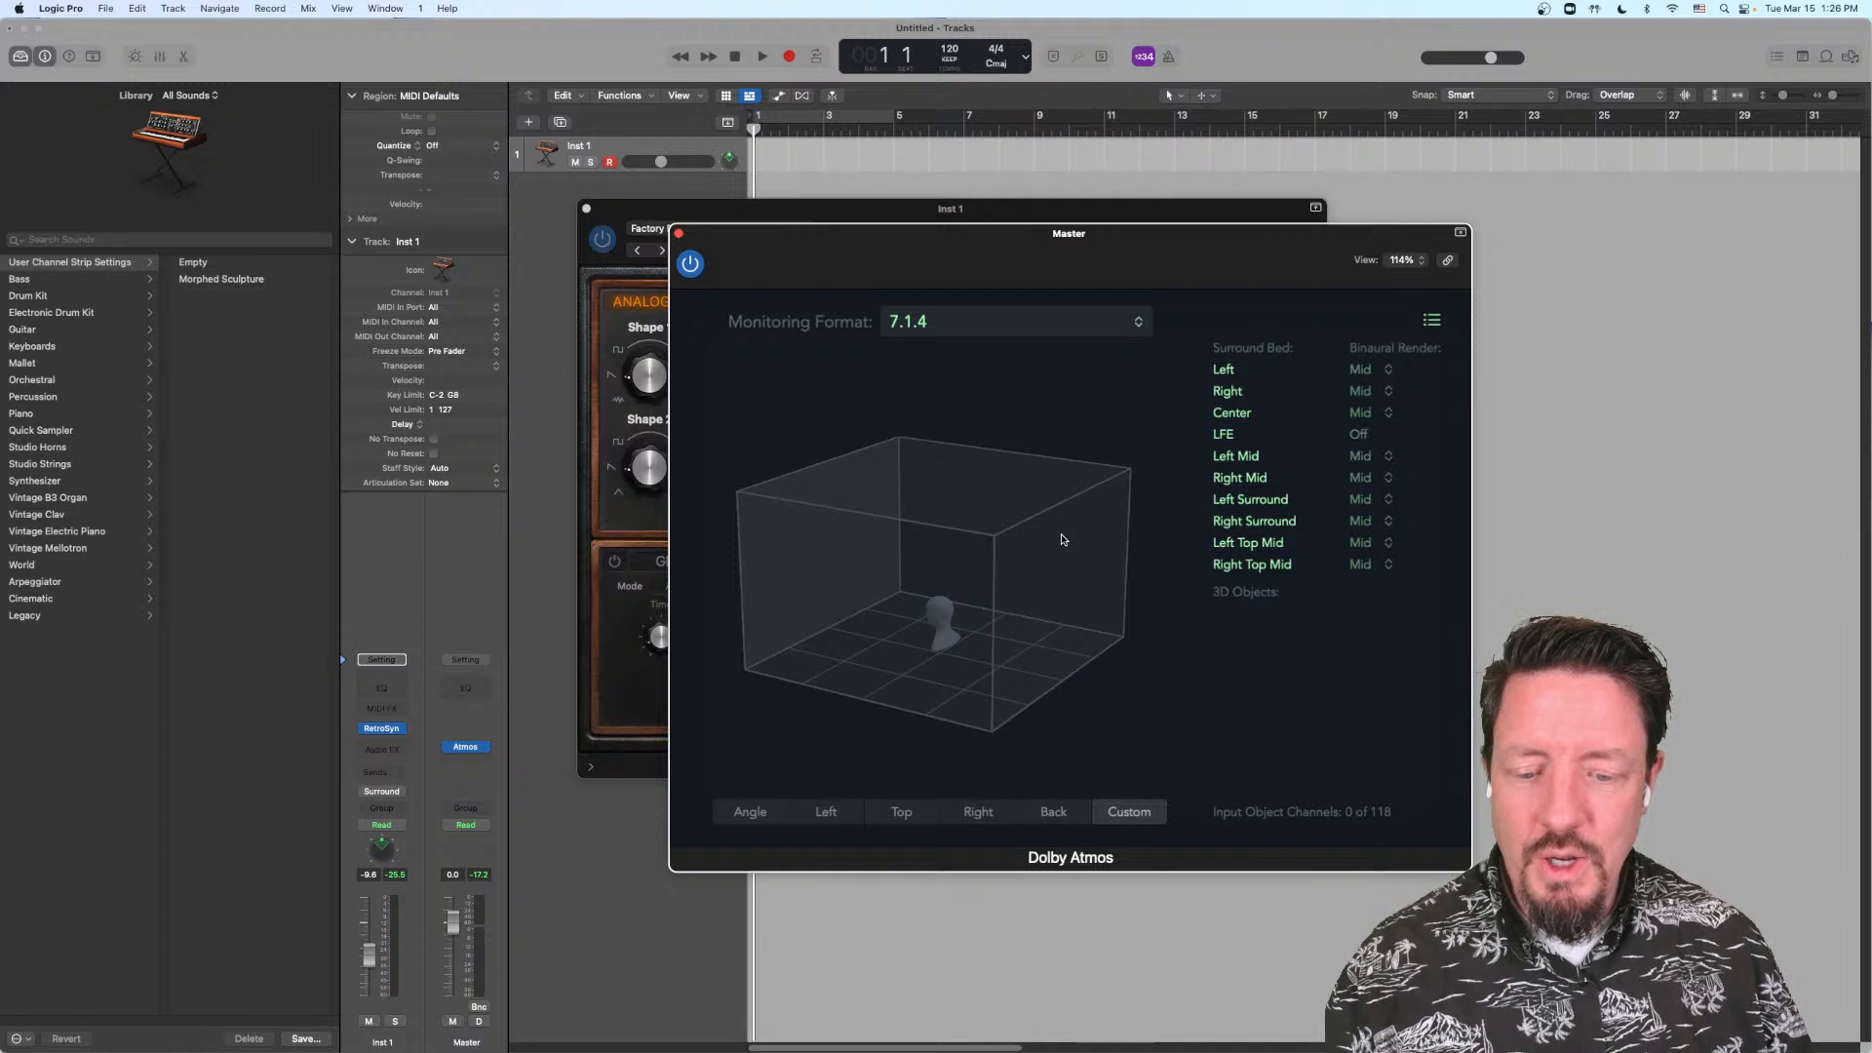
left_click(972, 321)
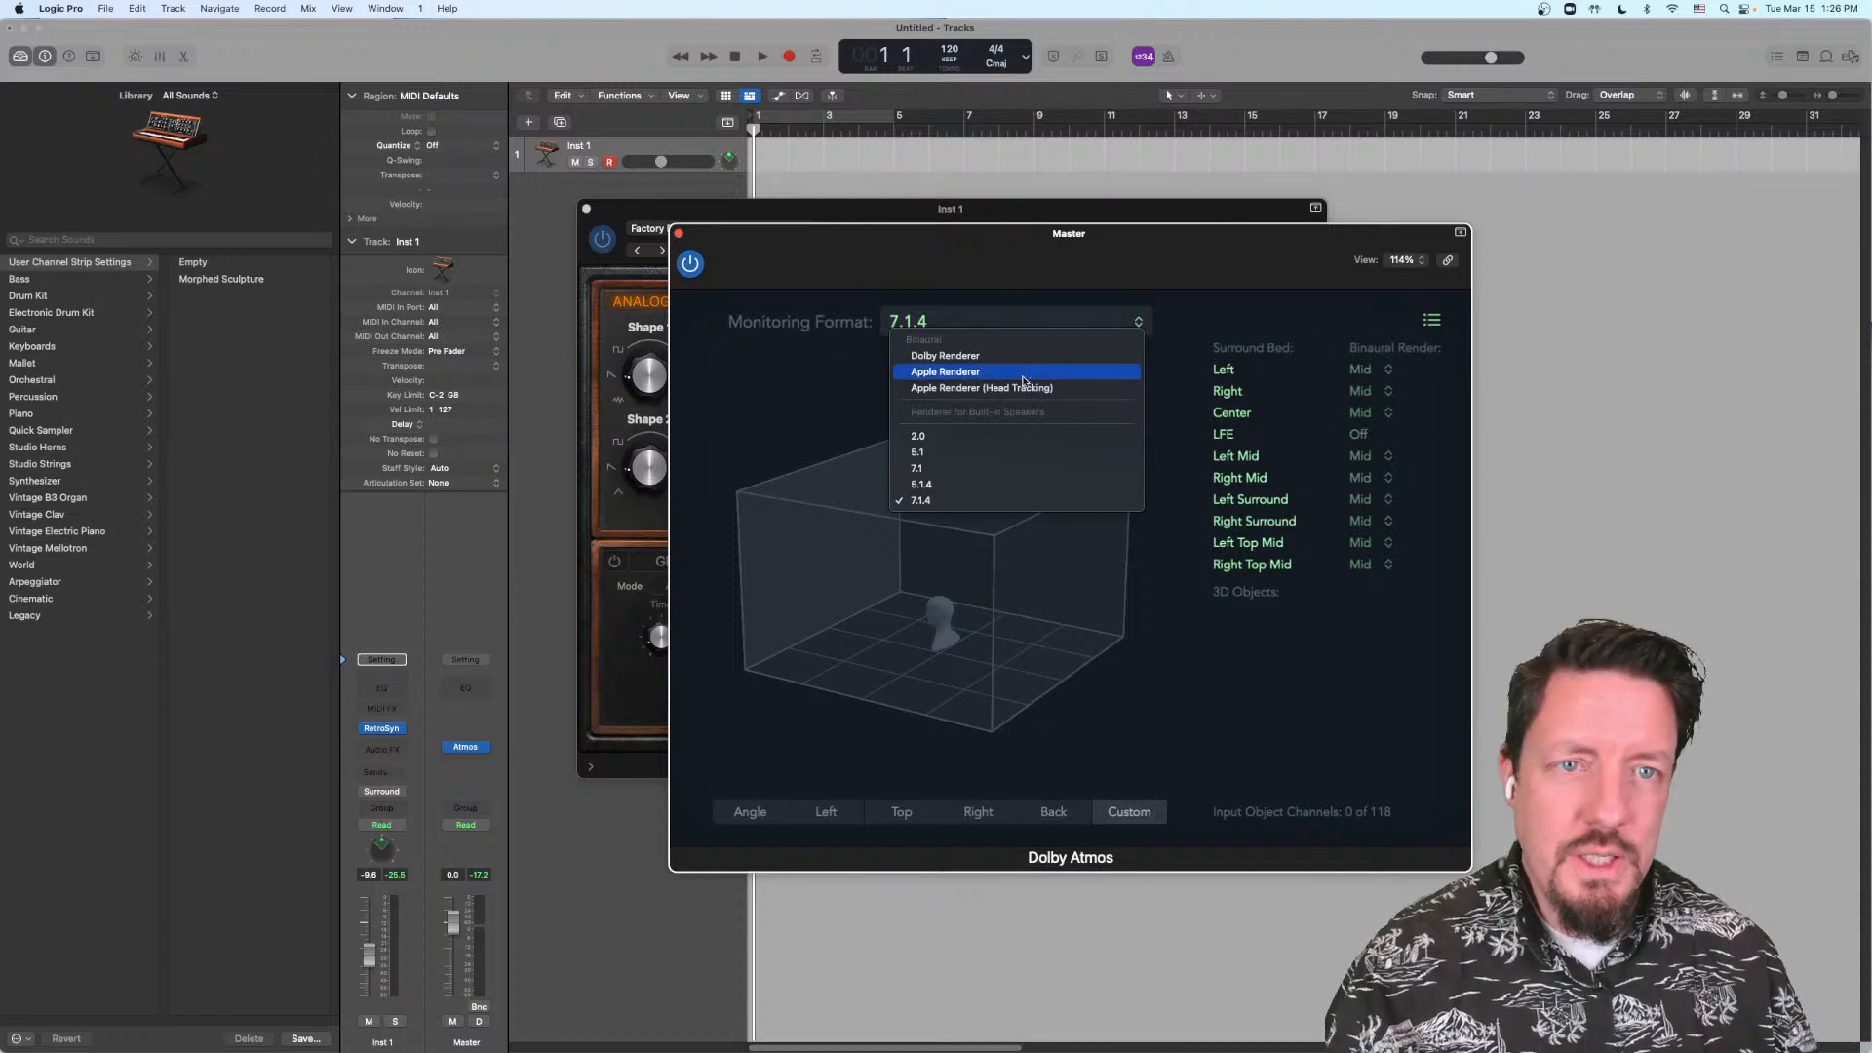
left_click(1026, 283)
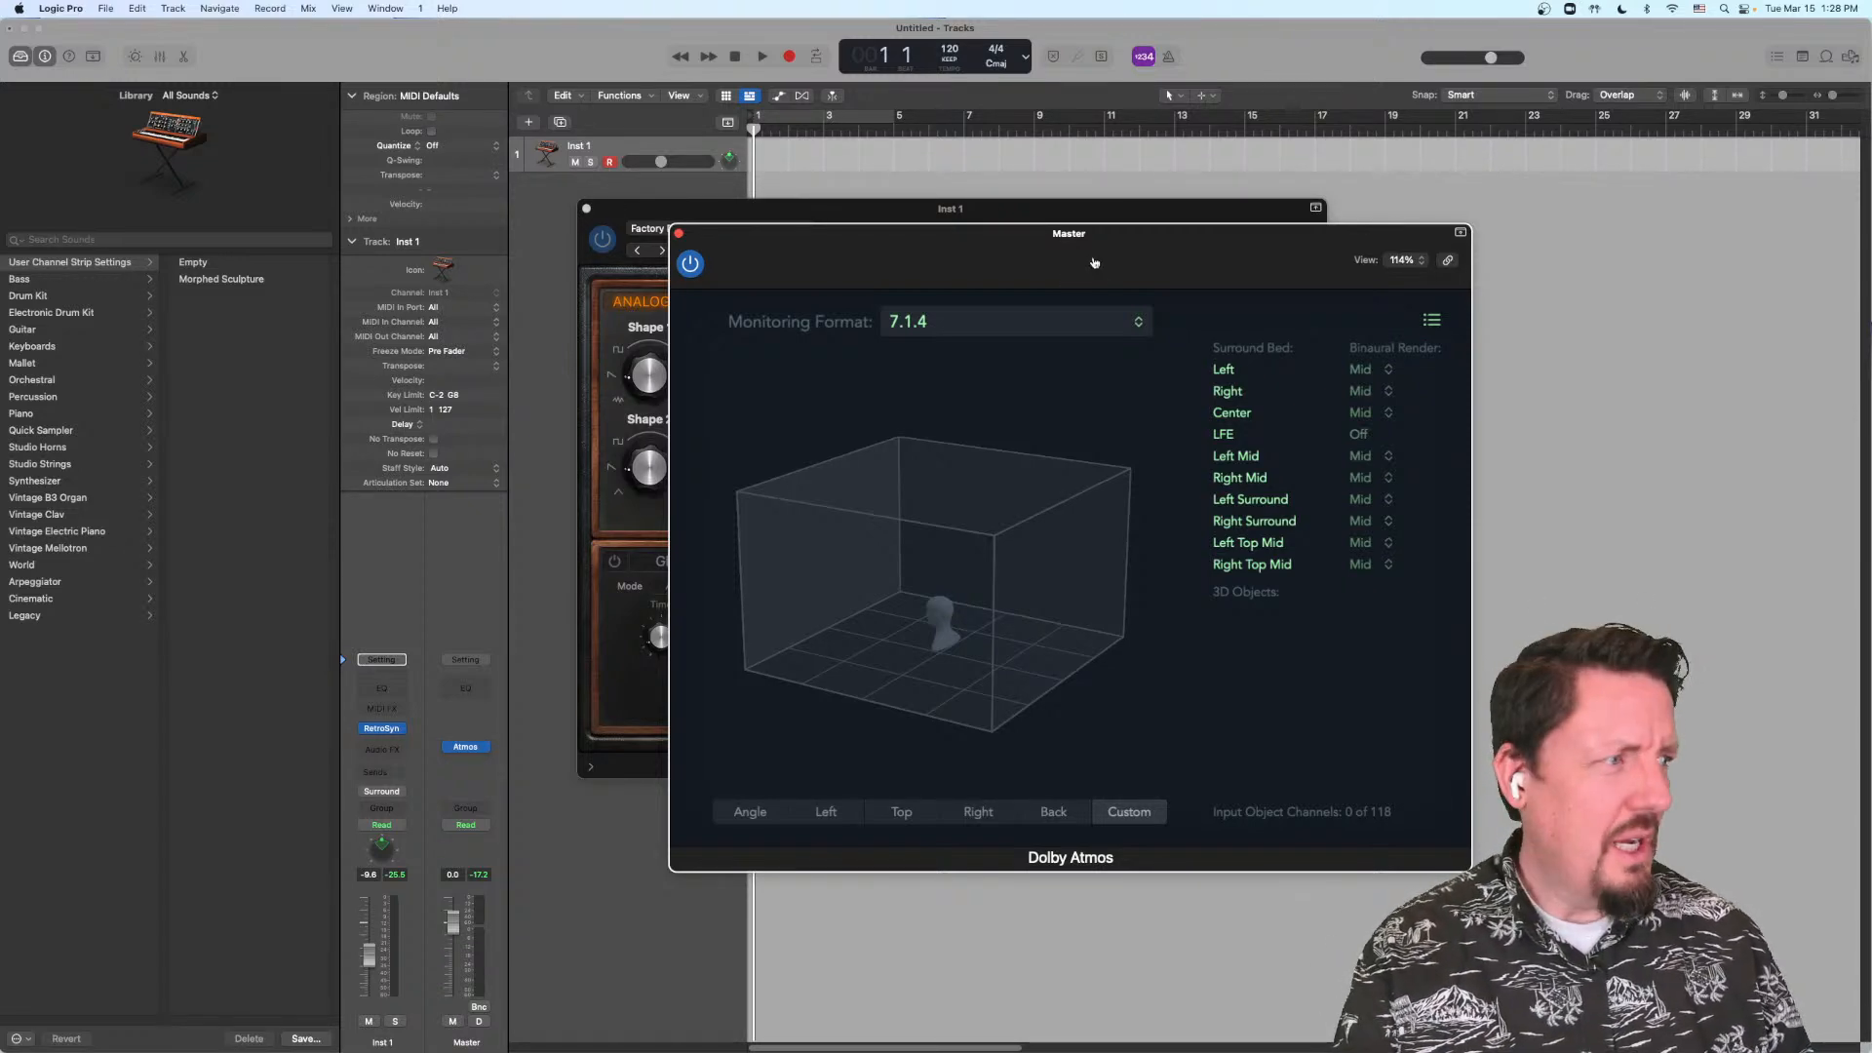
Step: Switch to Safari and highlight the Audio Units crash recovery and Mac Studio performance entries in the Logic Pro 10.7.3 release notes
key("super+Tab")
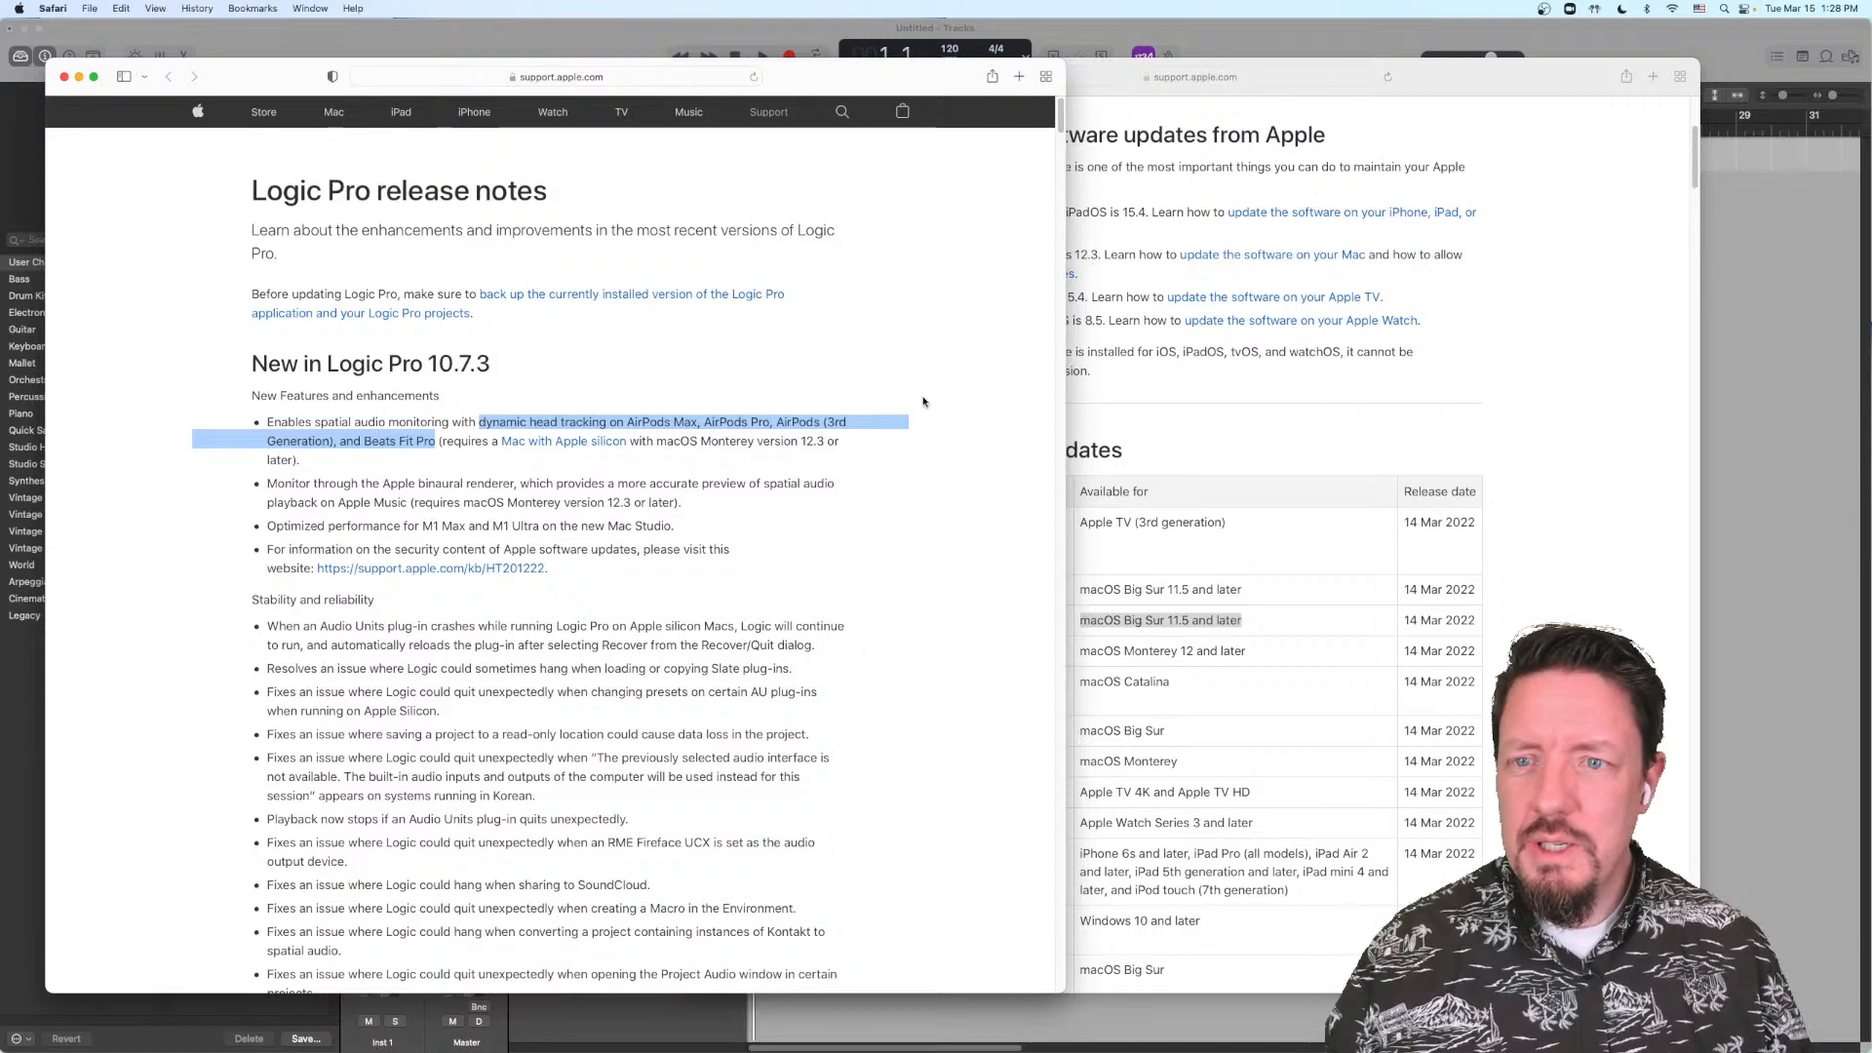
left_click(936, 429)
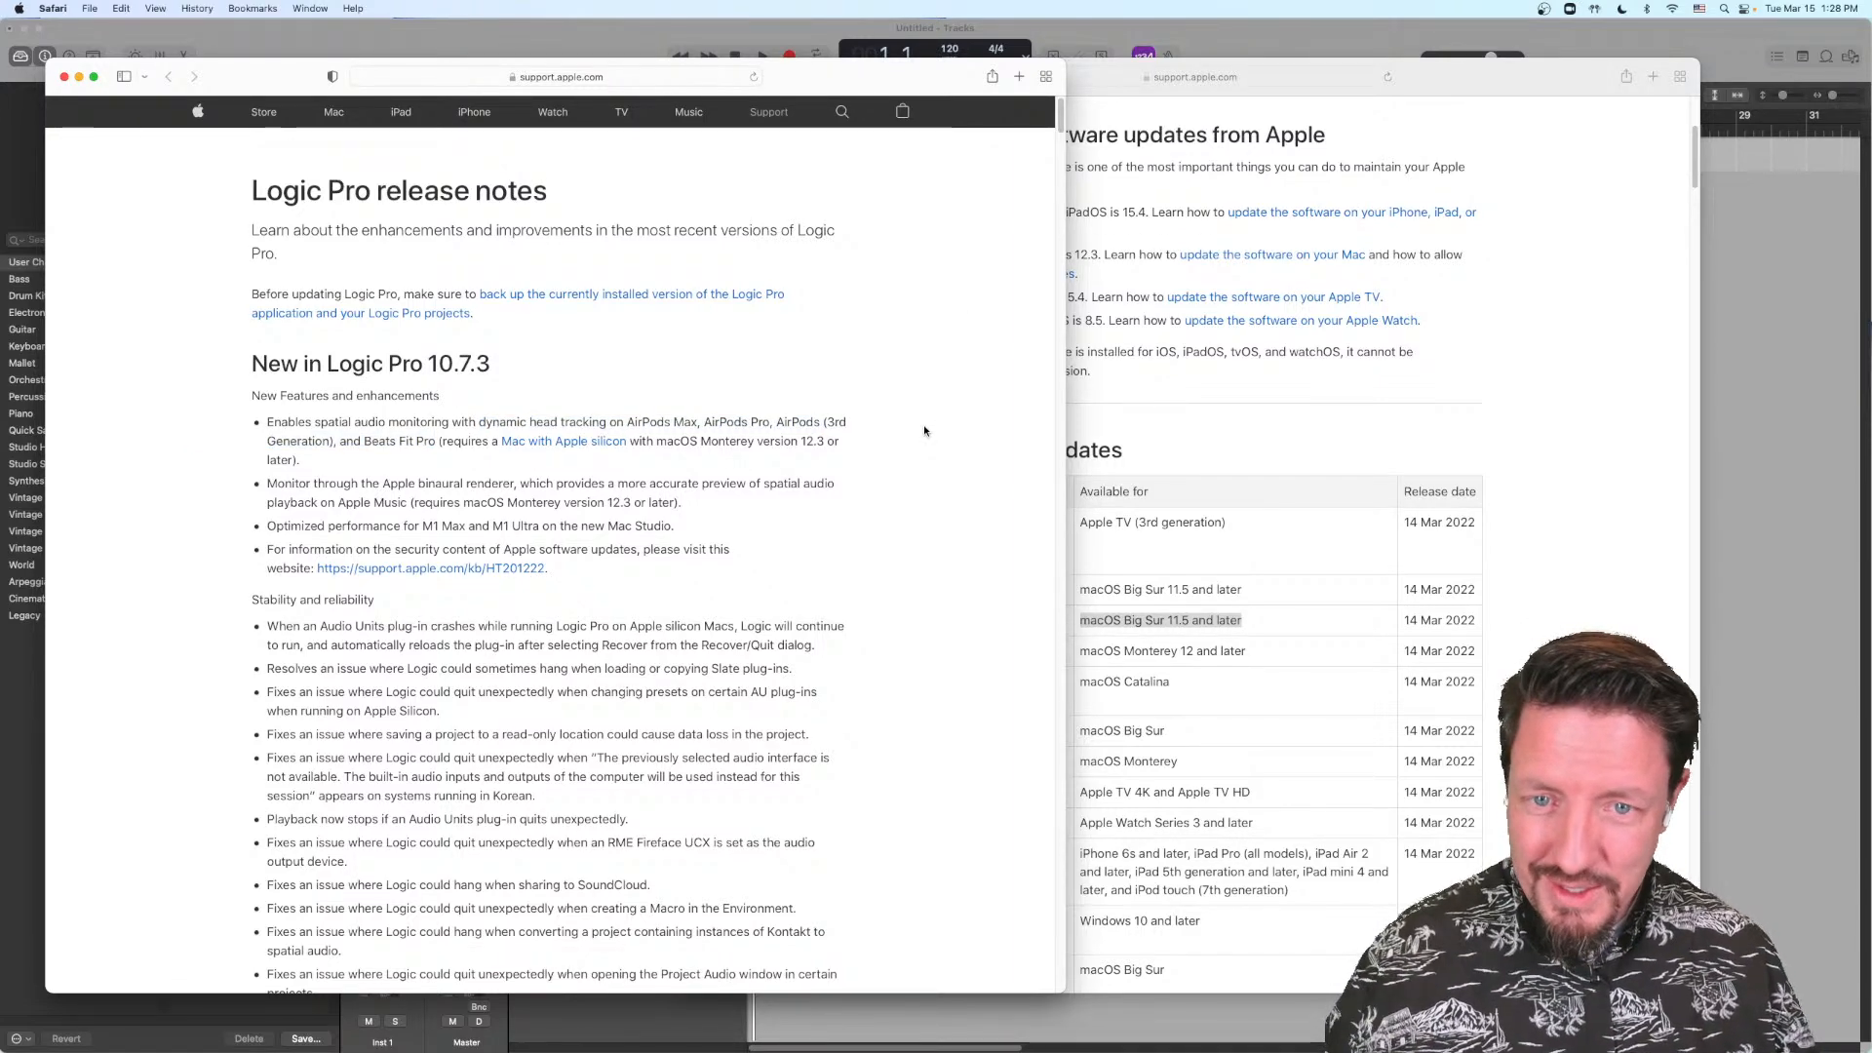
scroll(920, 431, "down", 2)
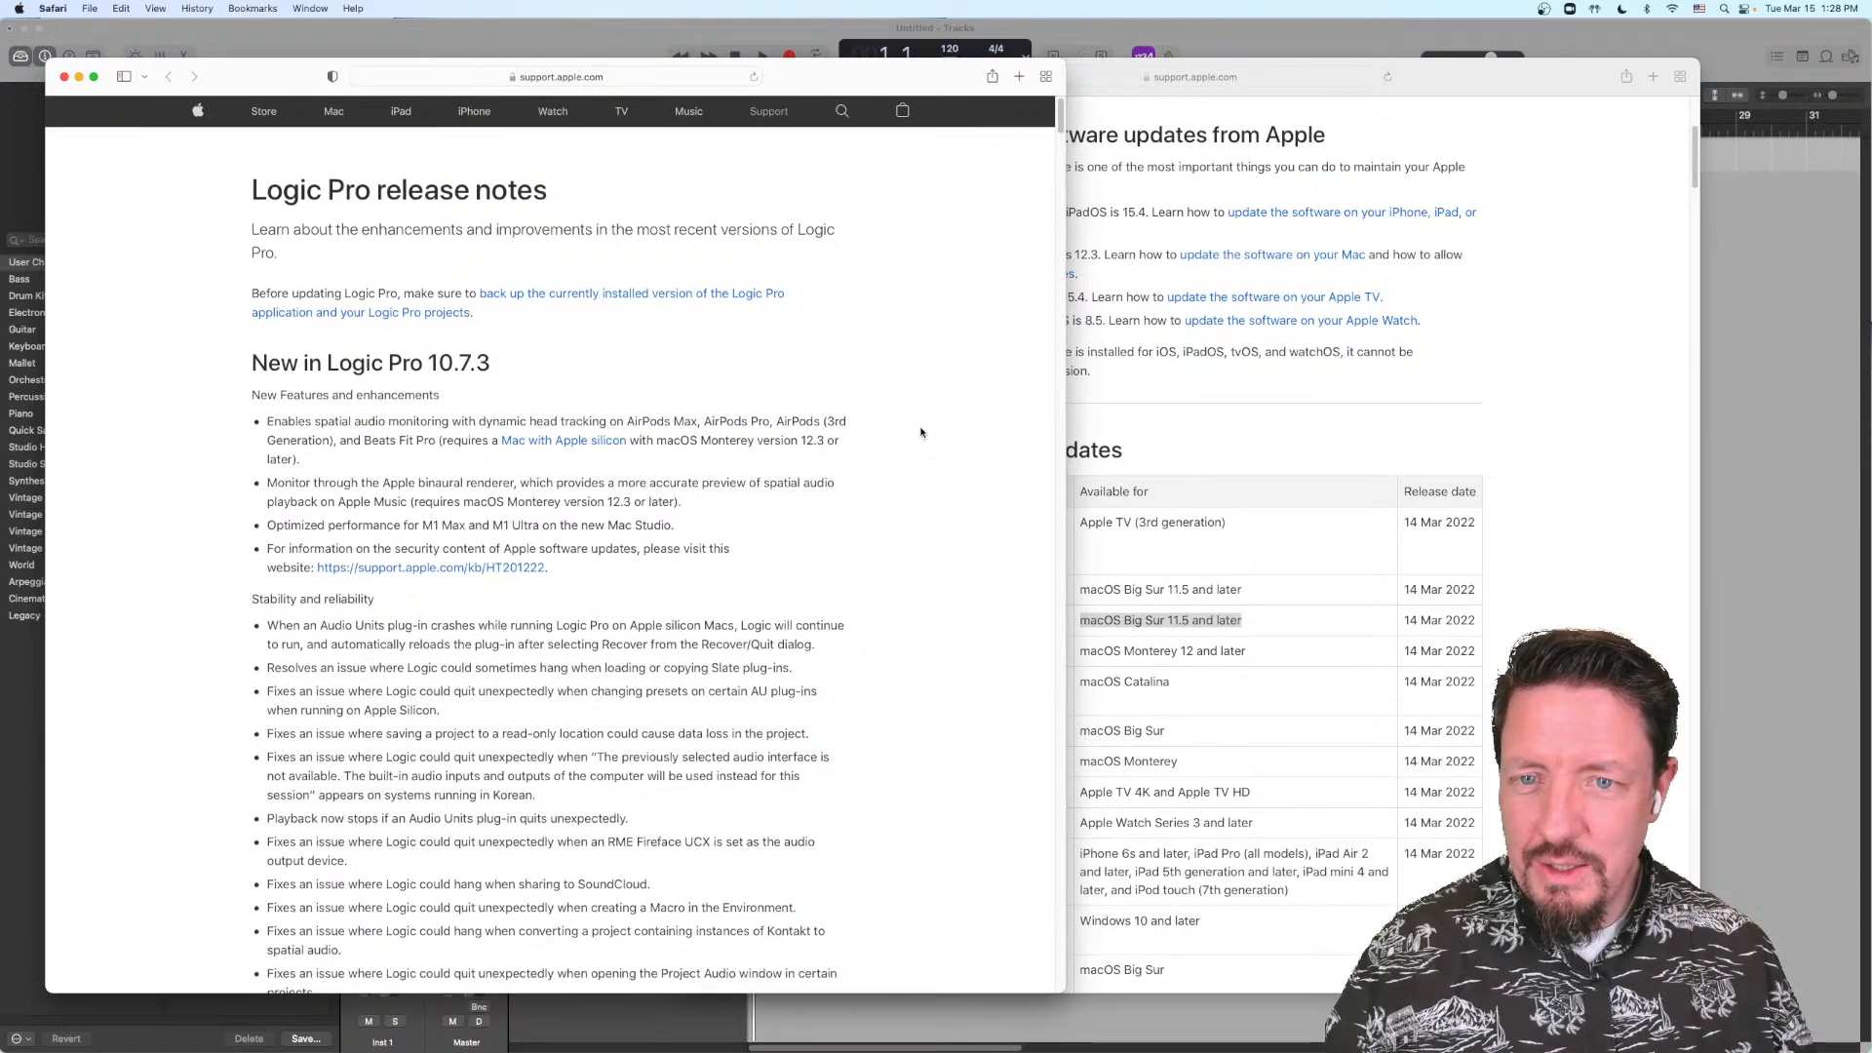
scroll(920, 445, "down", 2)
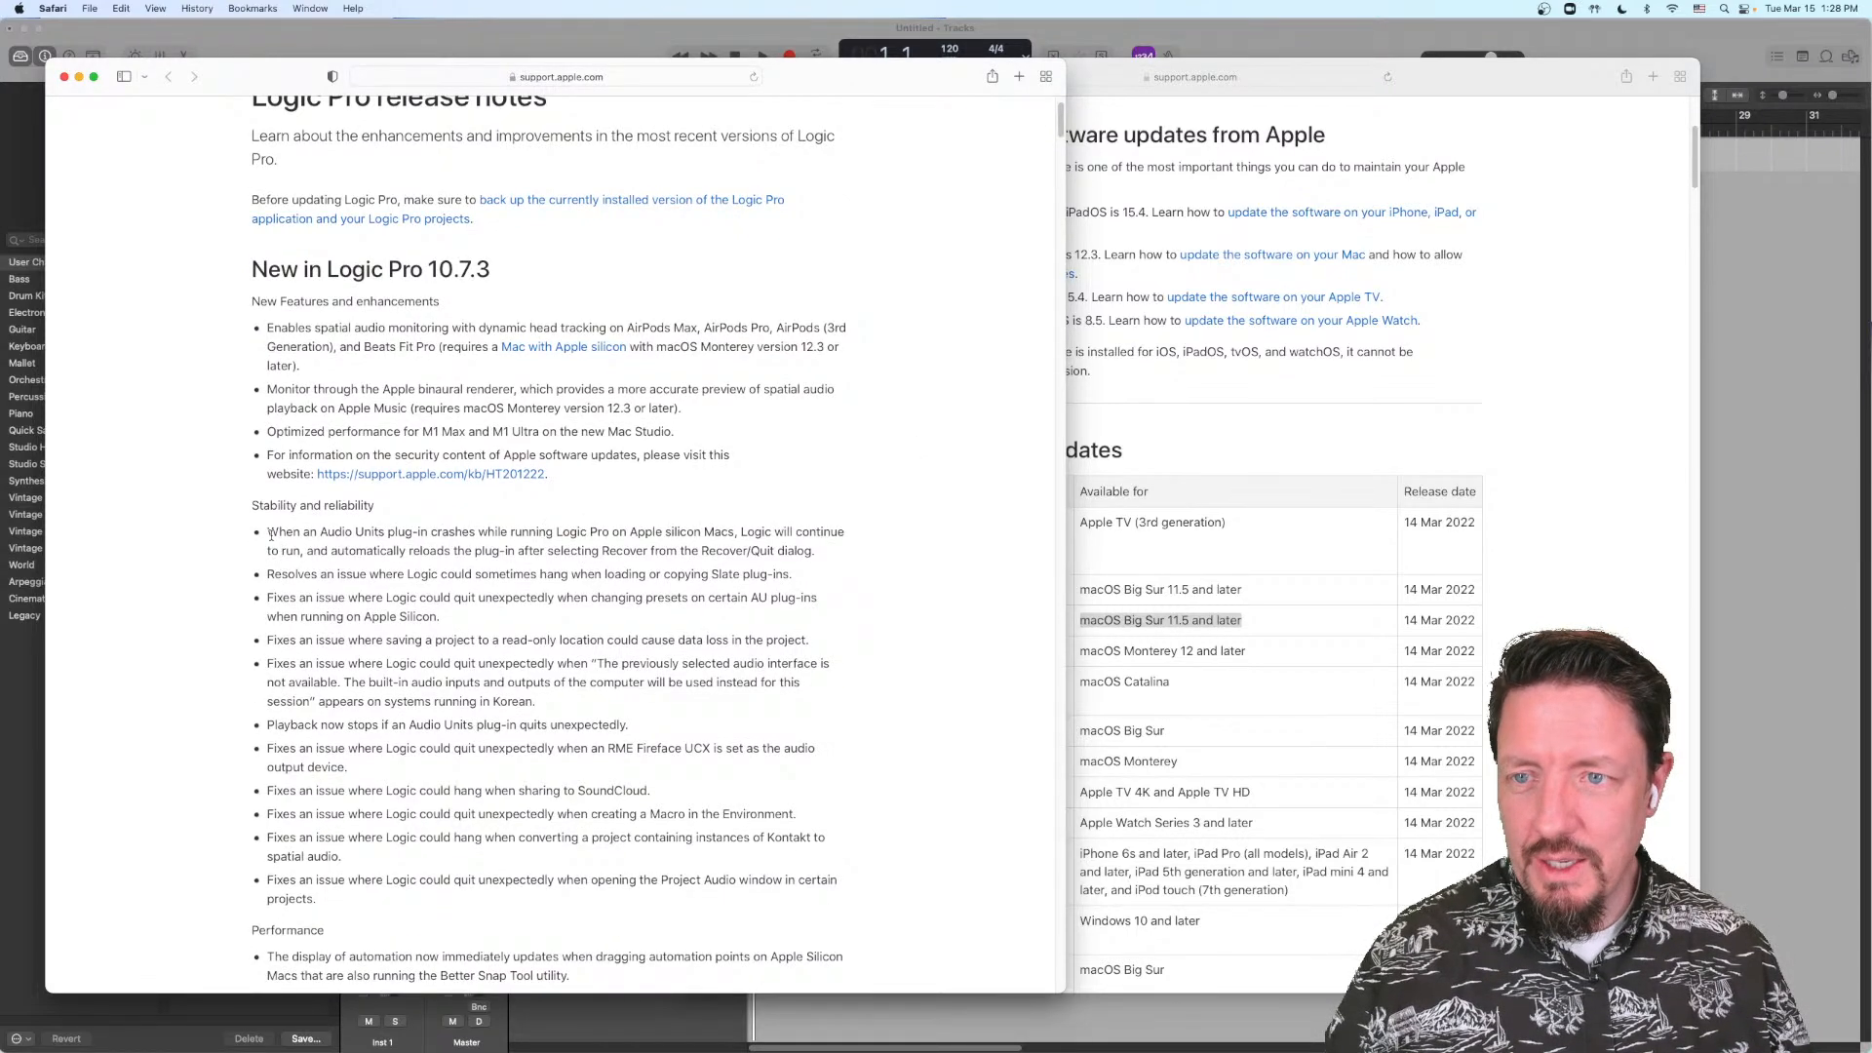
left_click_drag(270, 534, 814, 554)
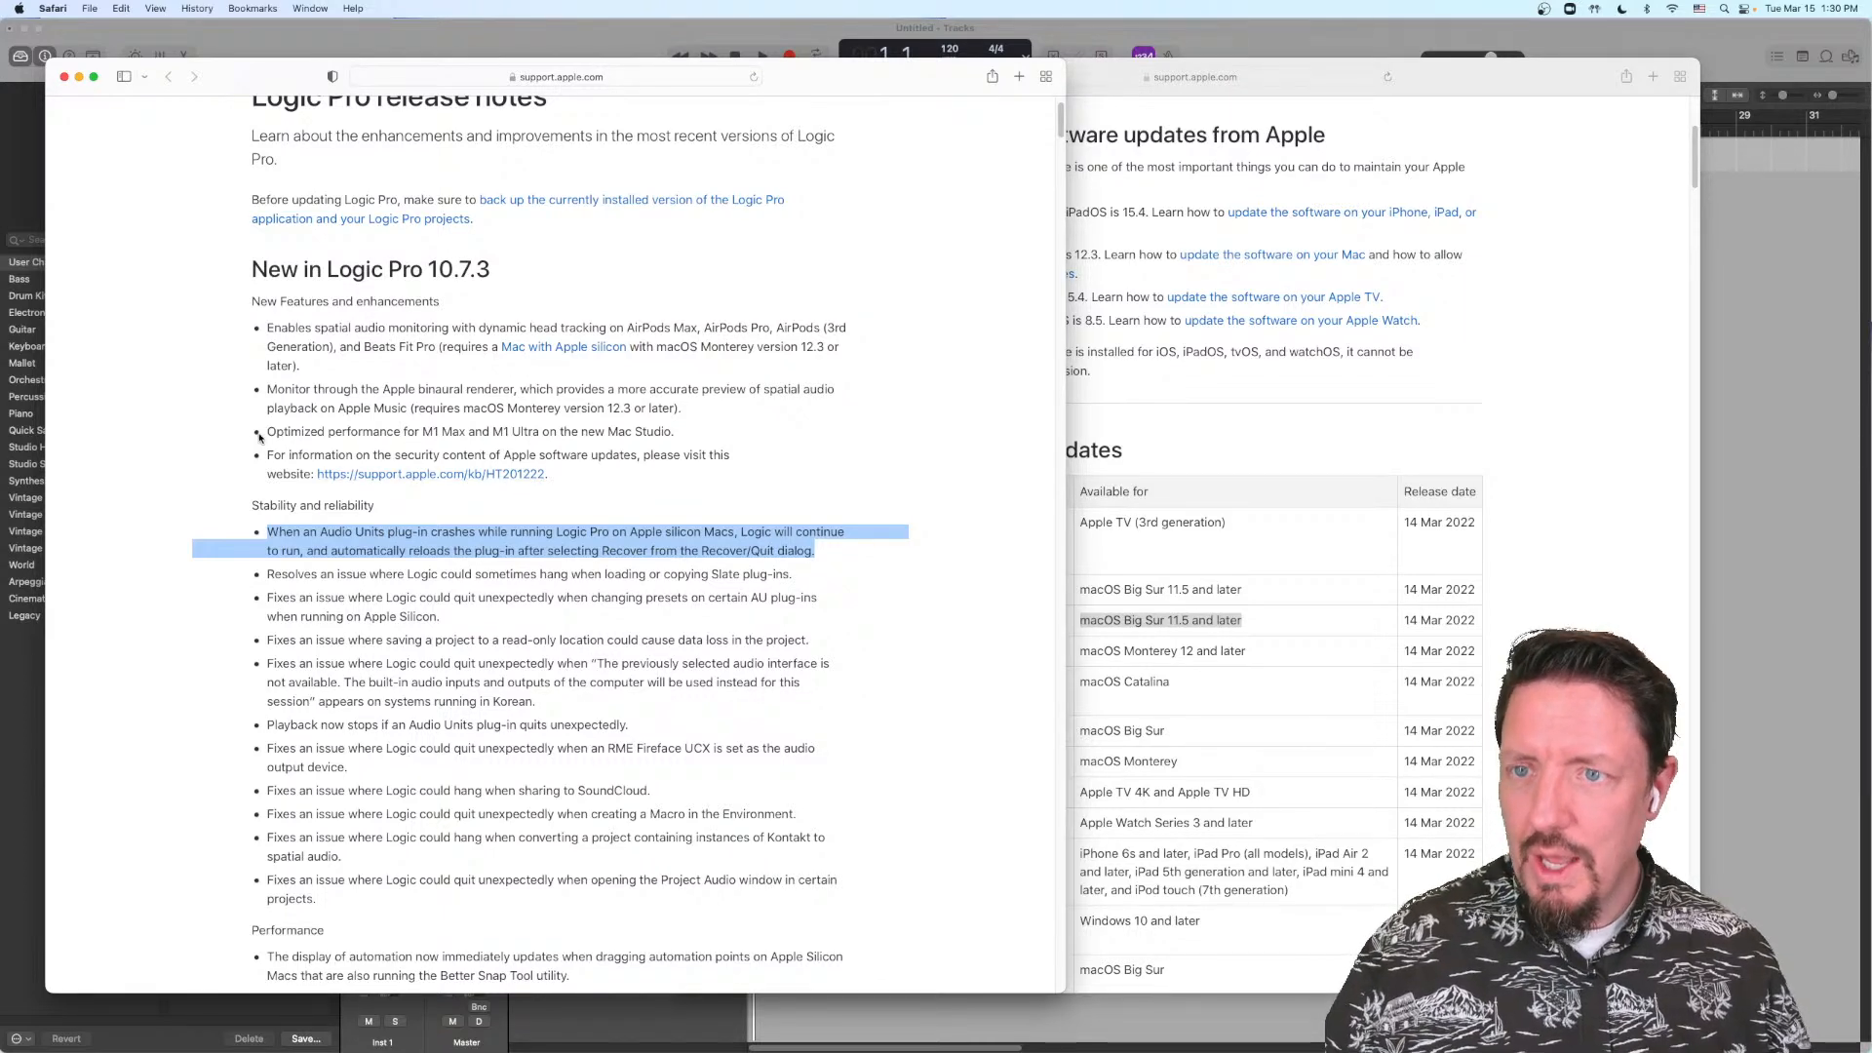
left_click_drag(268, 431, 680, 438)
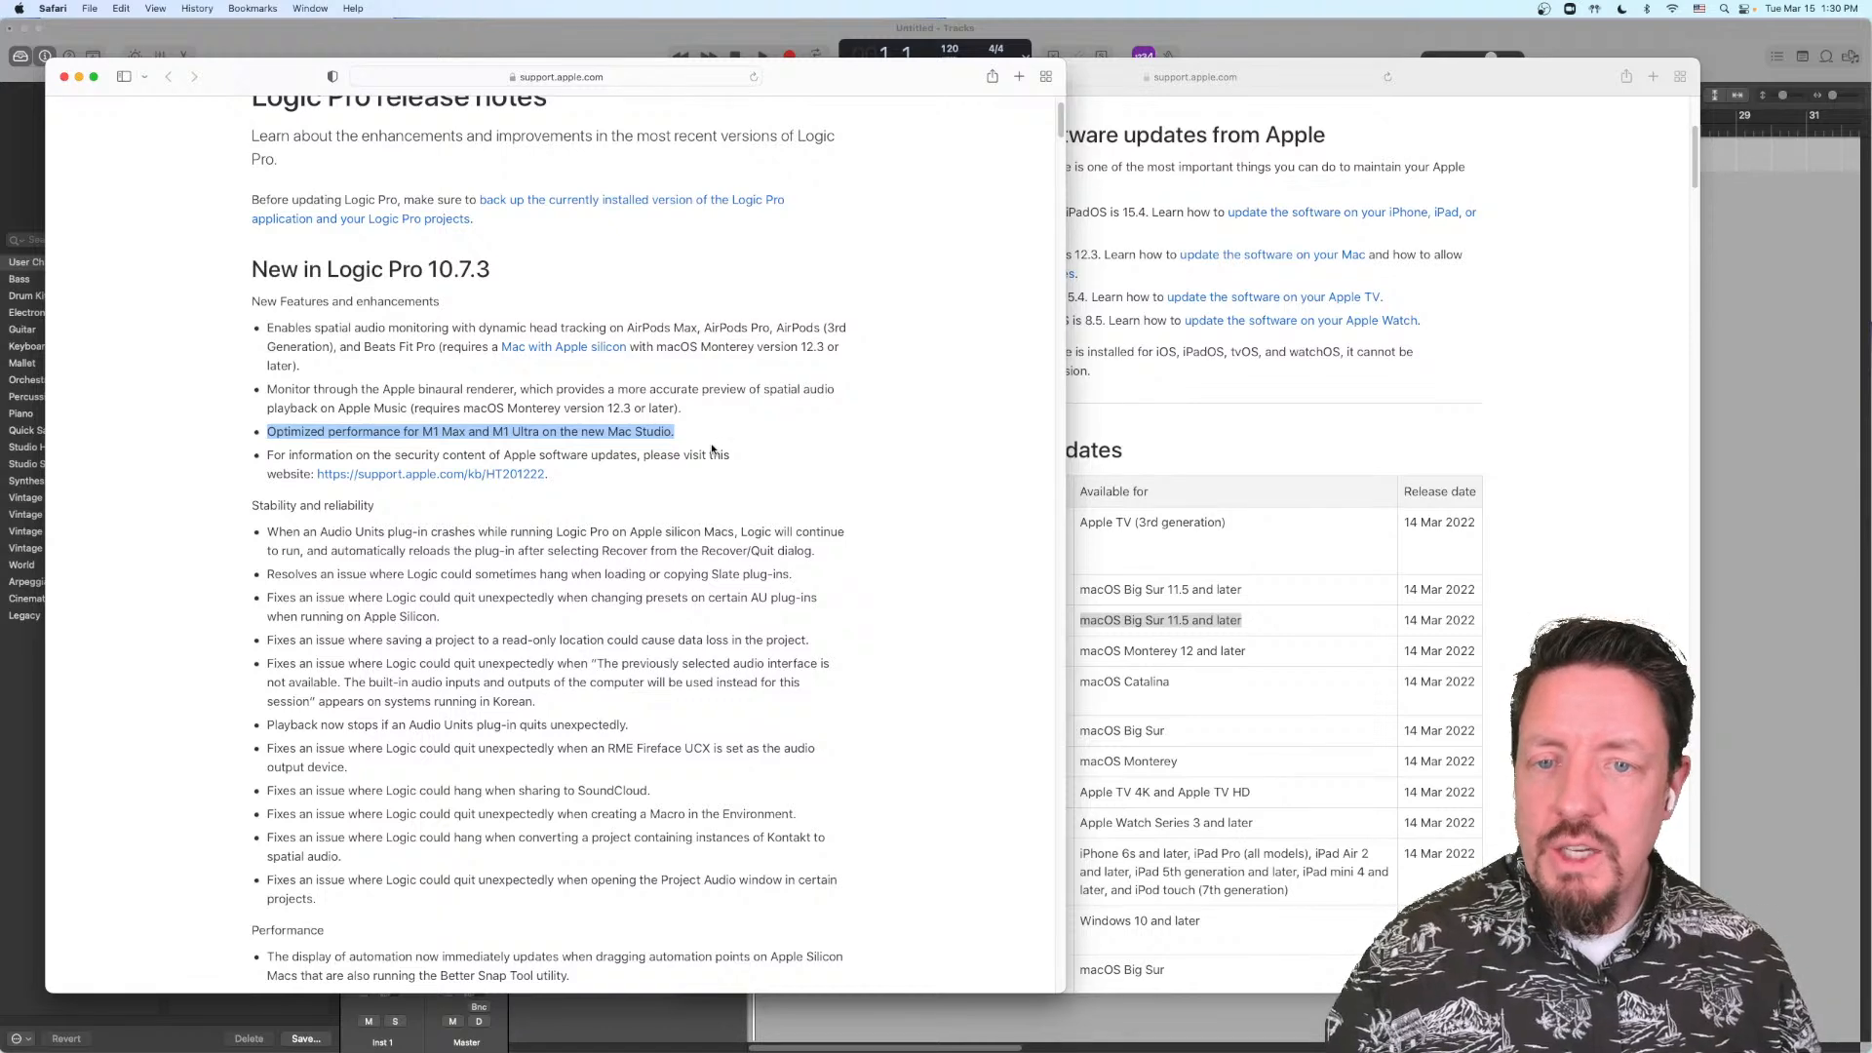
Step: Read further through the stability fixes and highlight the entry about playback stopping when an Audio Units plug-in quits
scroll(661, 457, "down", 1)
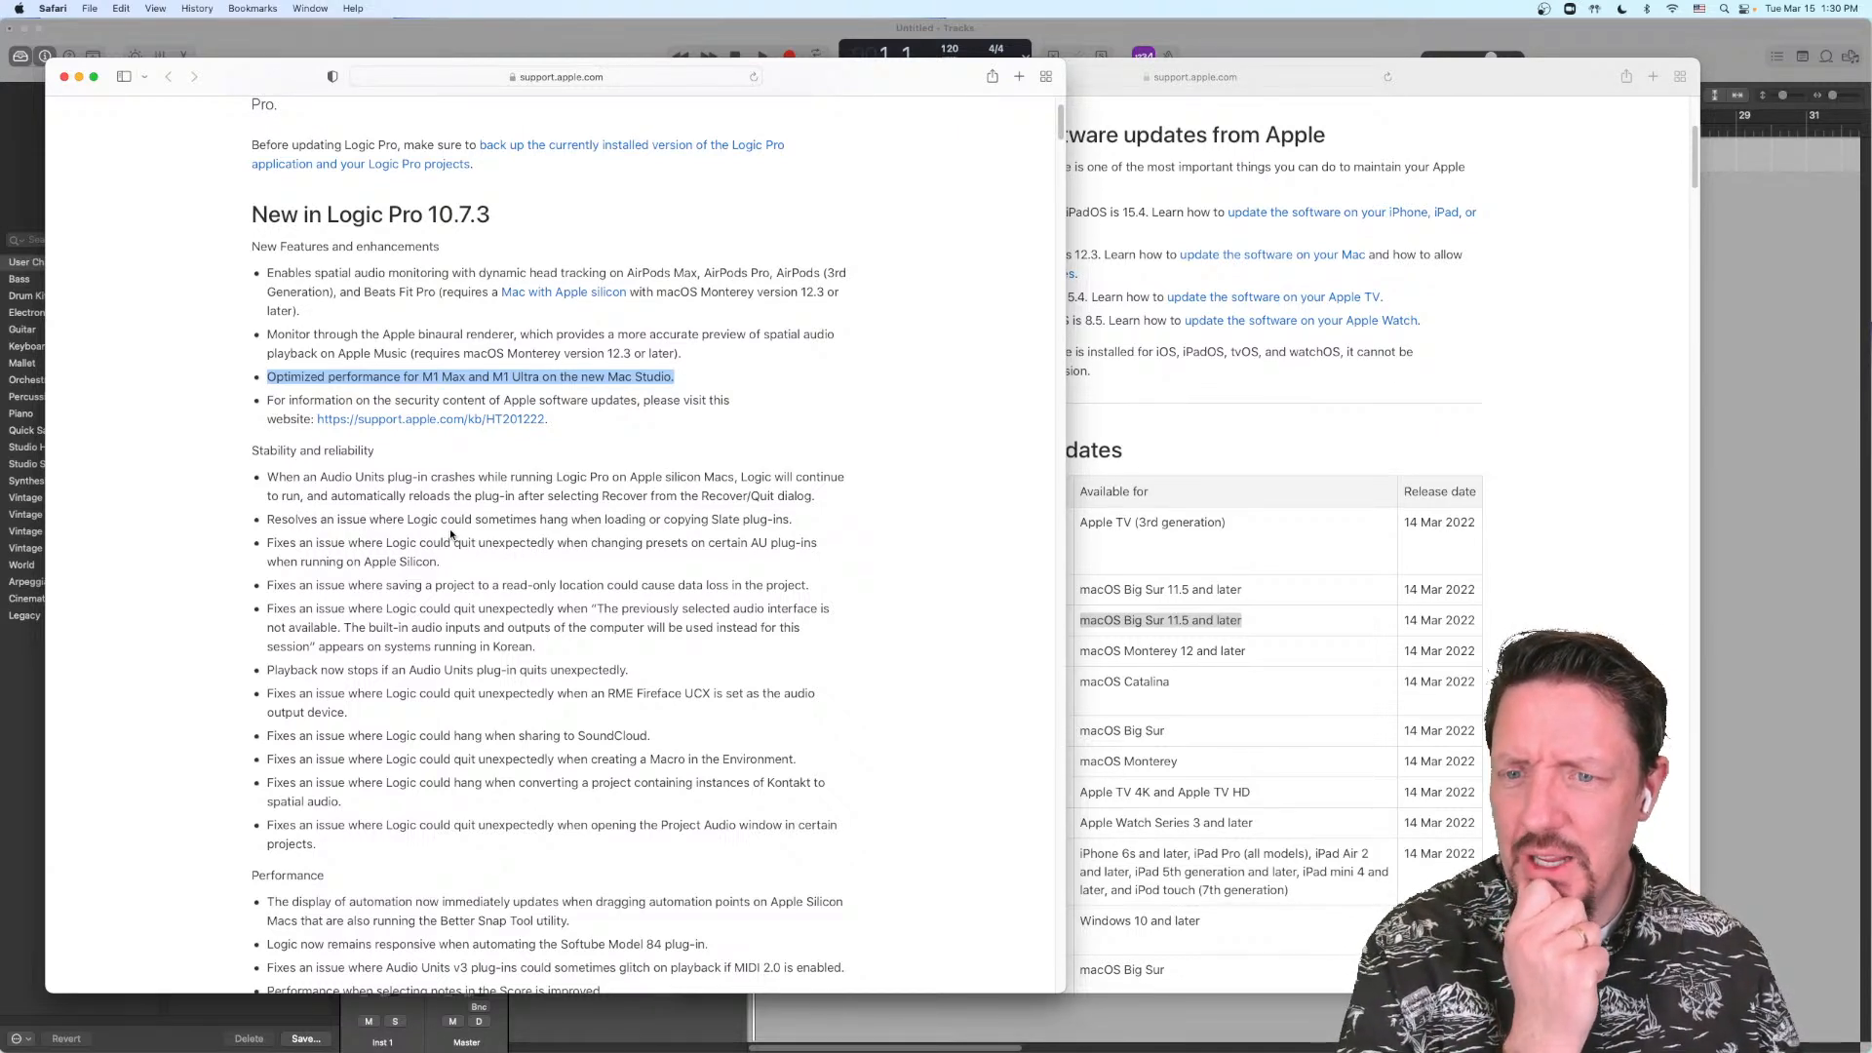
scroll(450, 534, "down", 1)
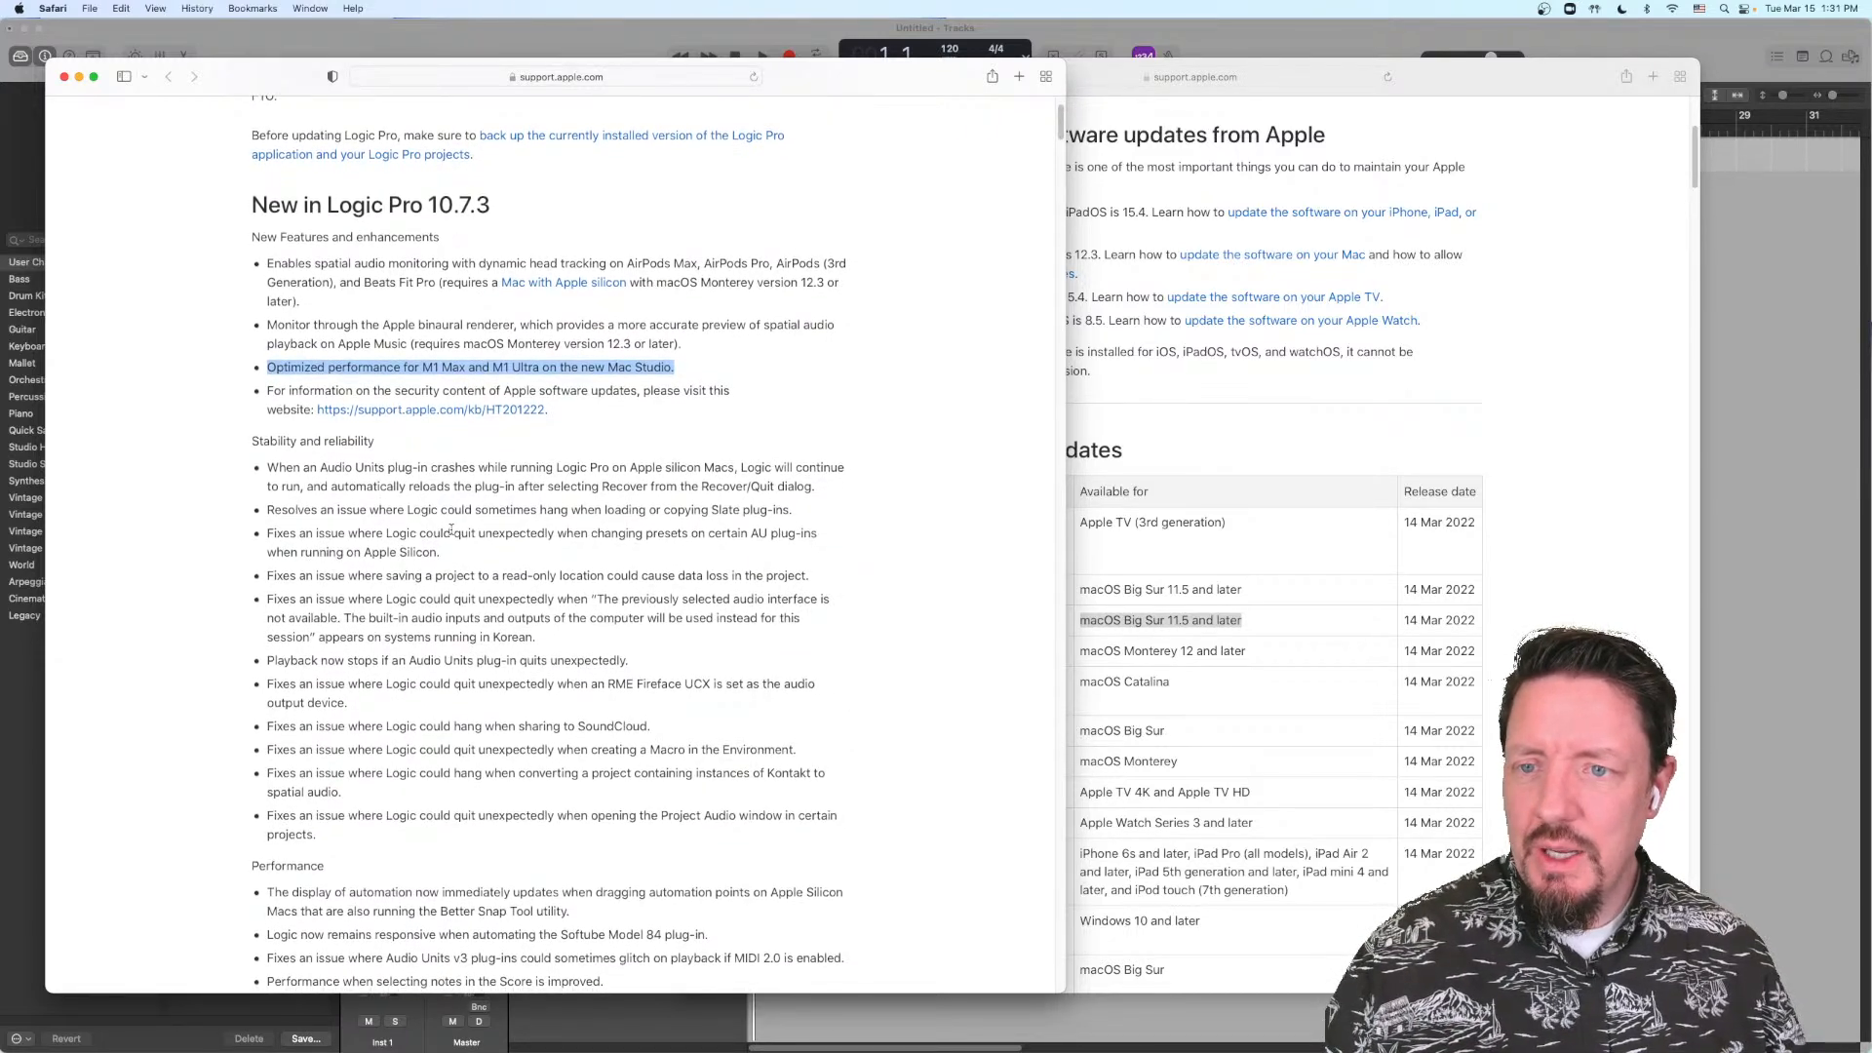
scroll(451, 533, "down", 1)
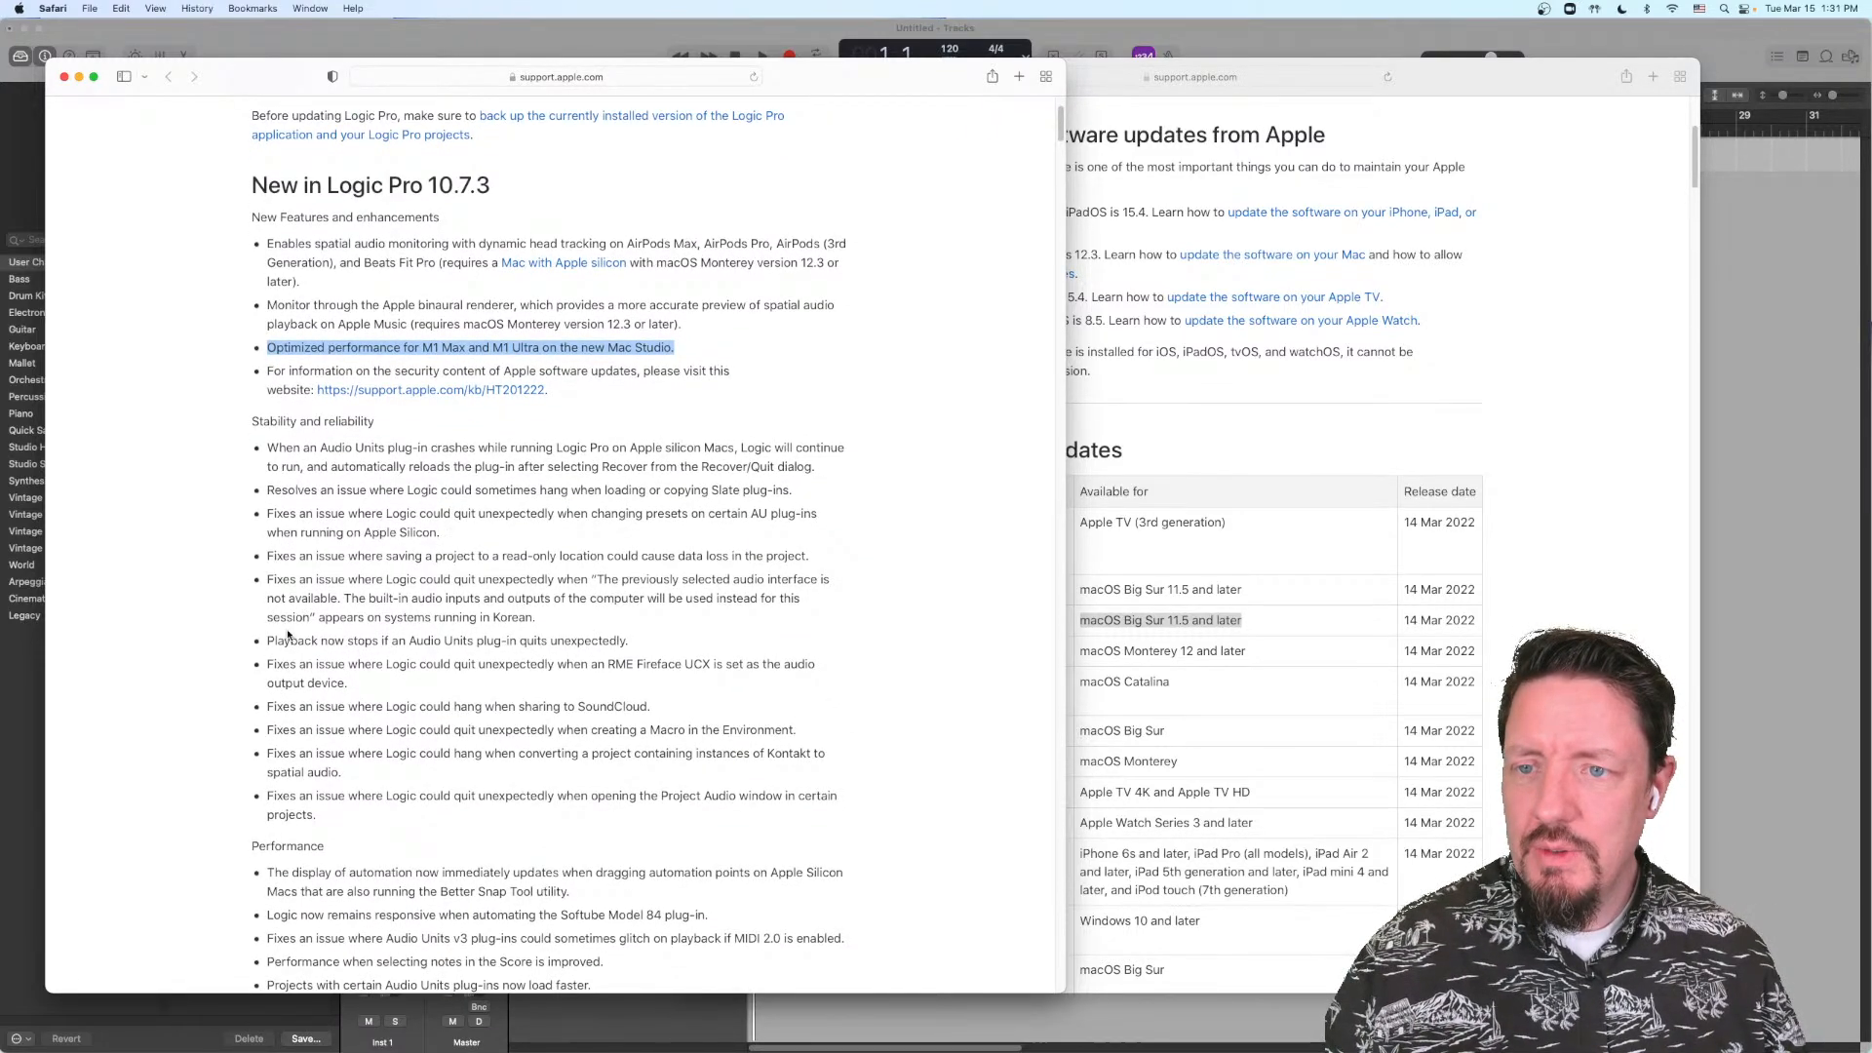
left_click_drag(267, 640, 630, 642)
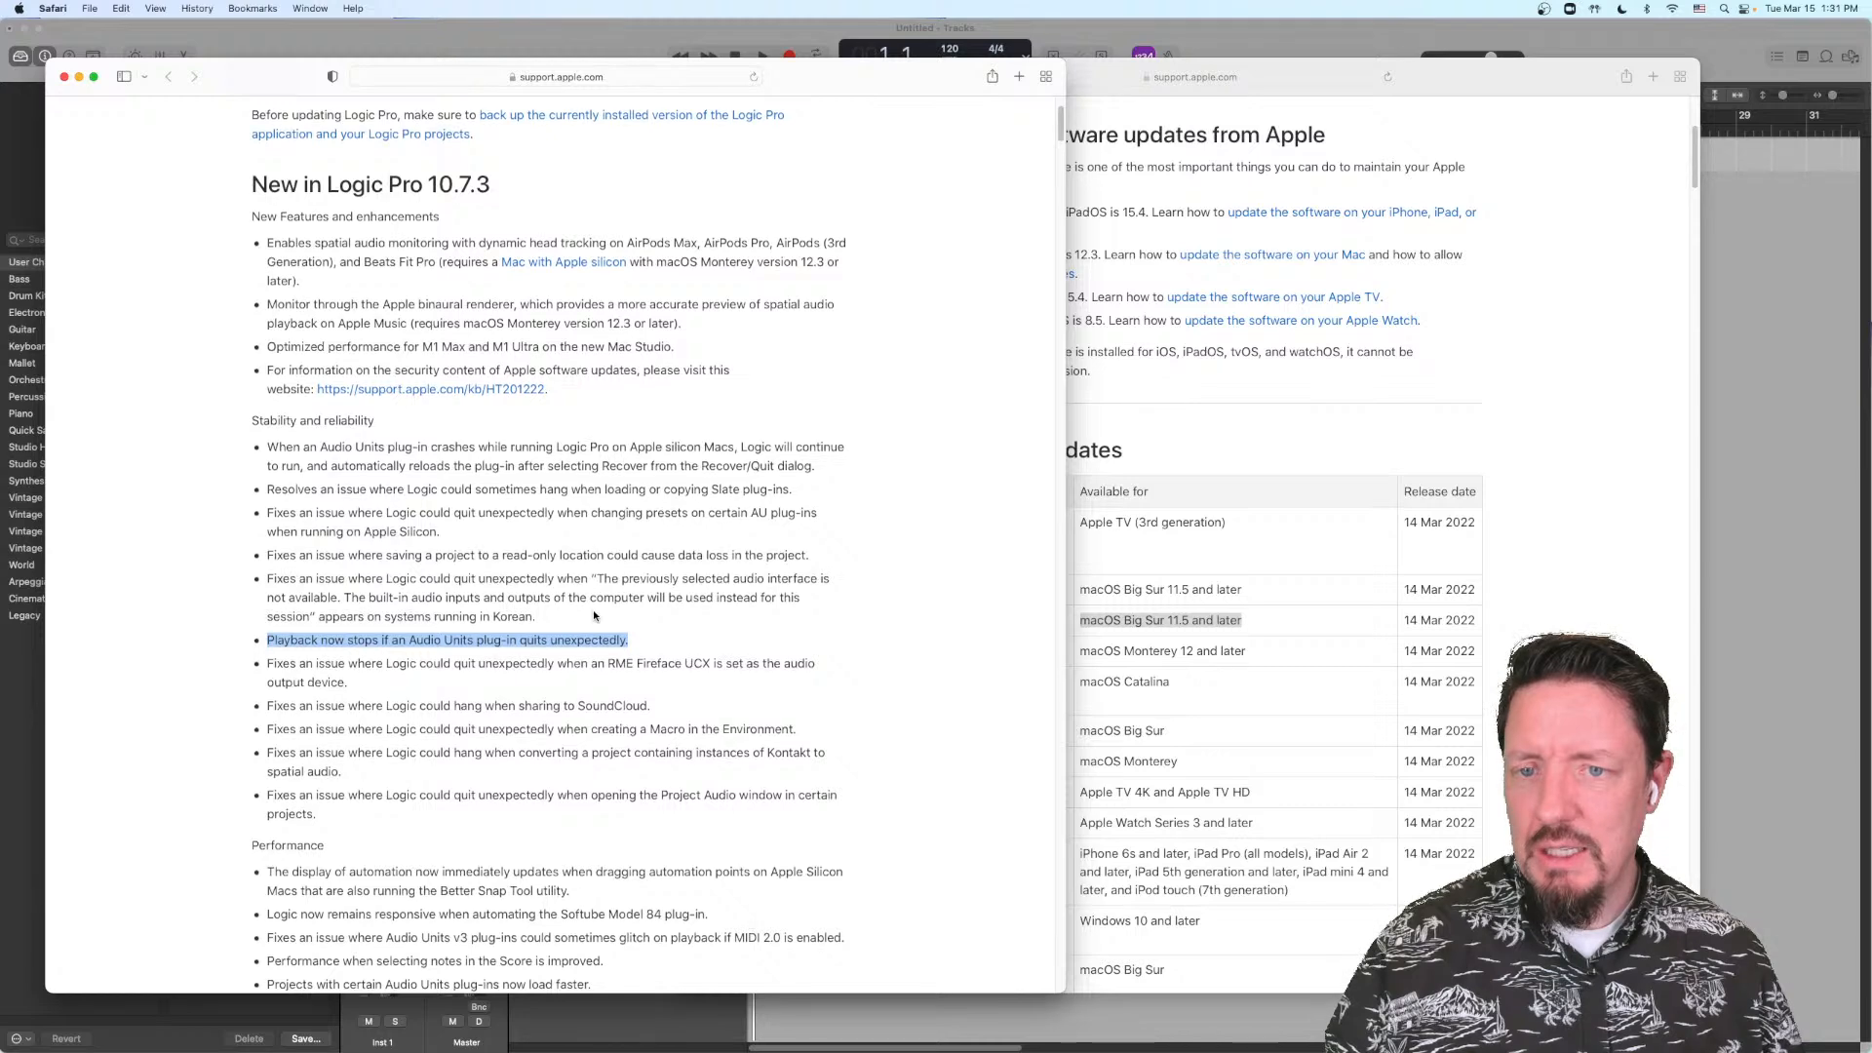
Step: Read on through the performance, accessibility, Spatial Audio, surround and Step Sequencer fixes in the Logic Pro 10.7.3 release notes
scroll(593, 610, "down", 9)
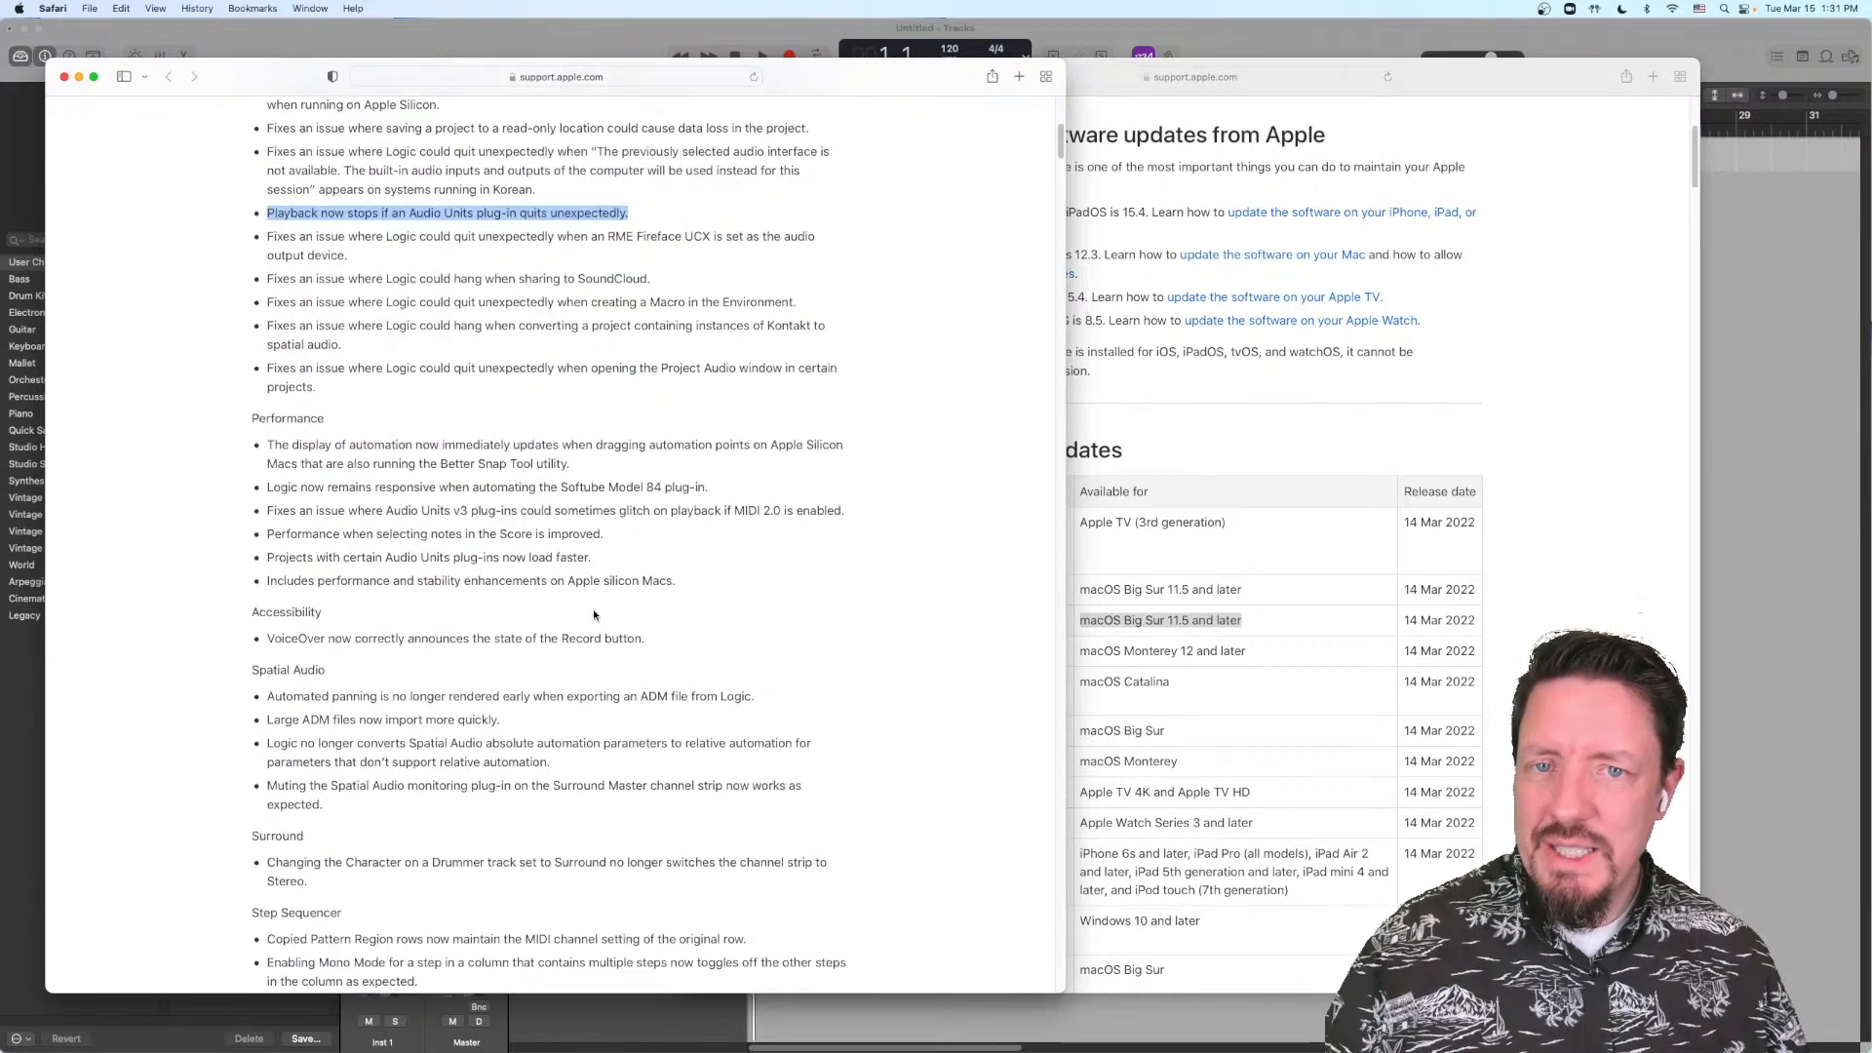
scroll(593, 610, "down", 2)
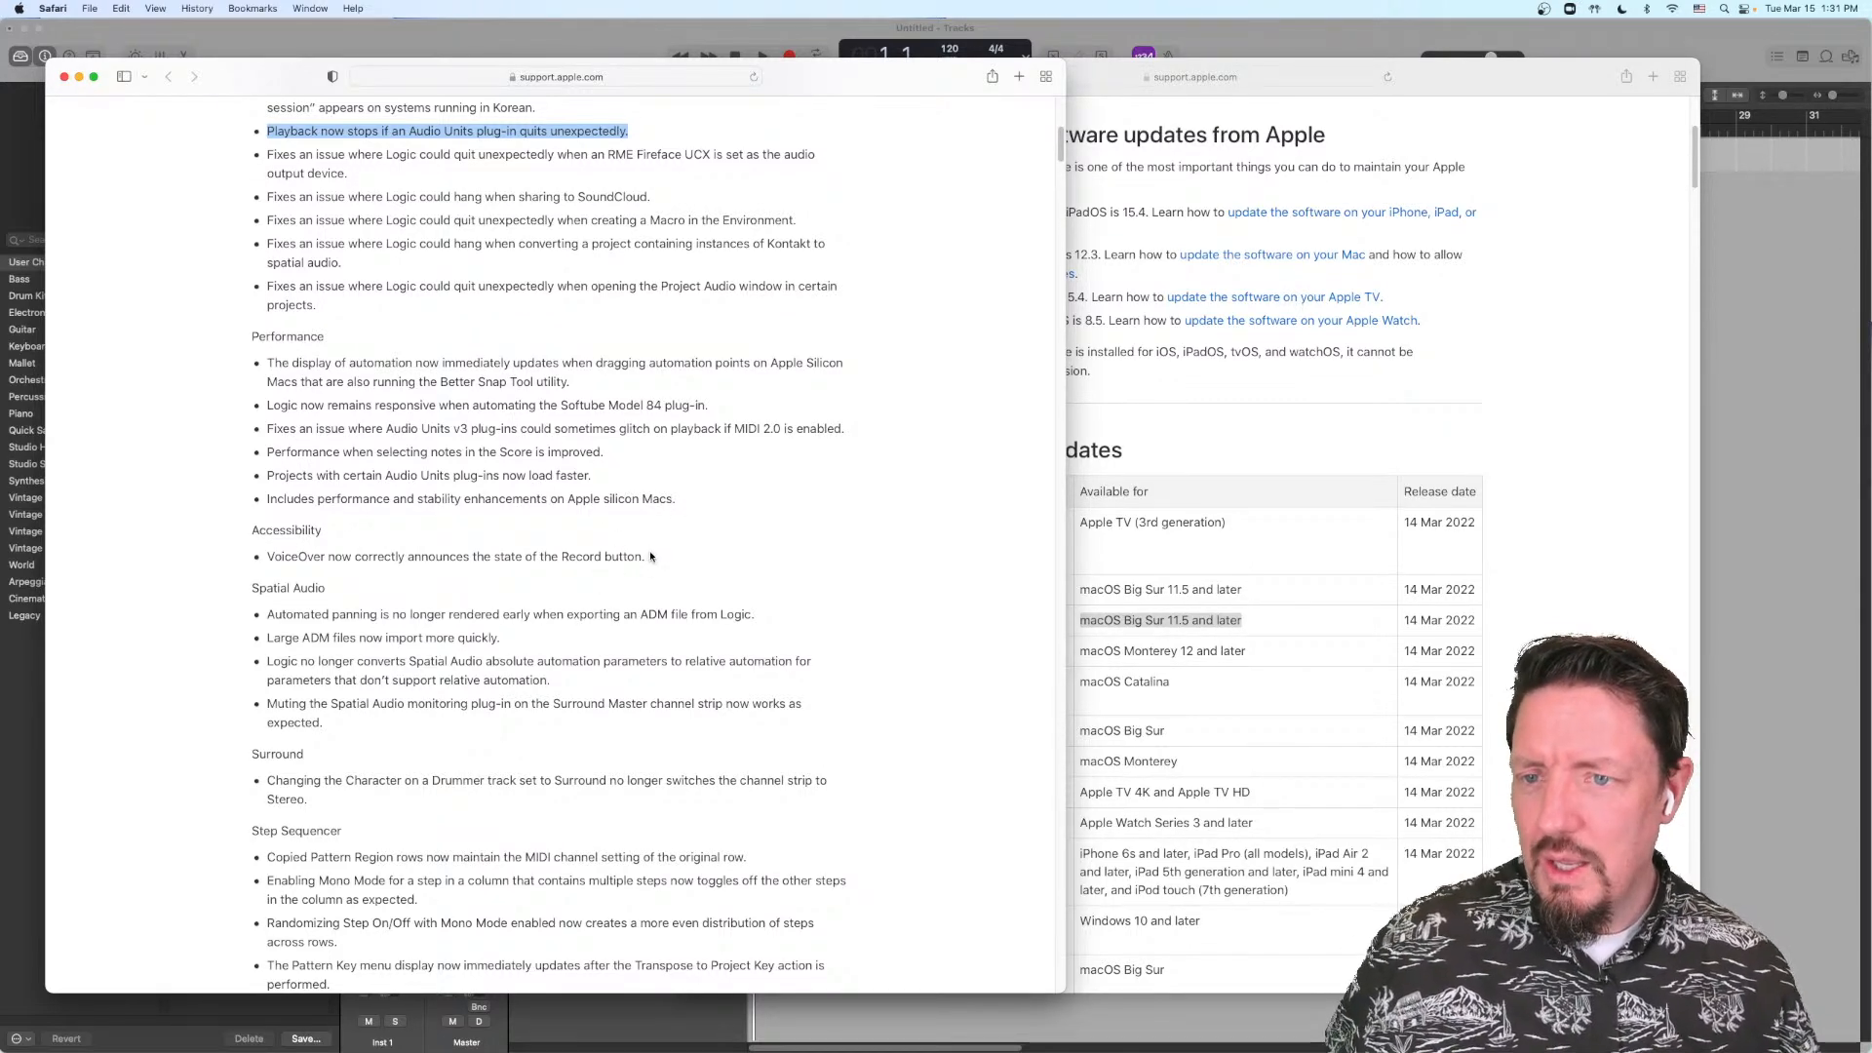
scroll(649, 526, "down", 3)
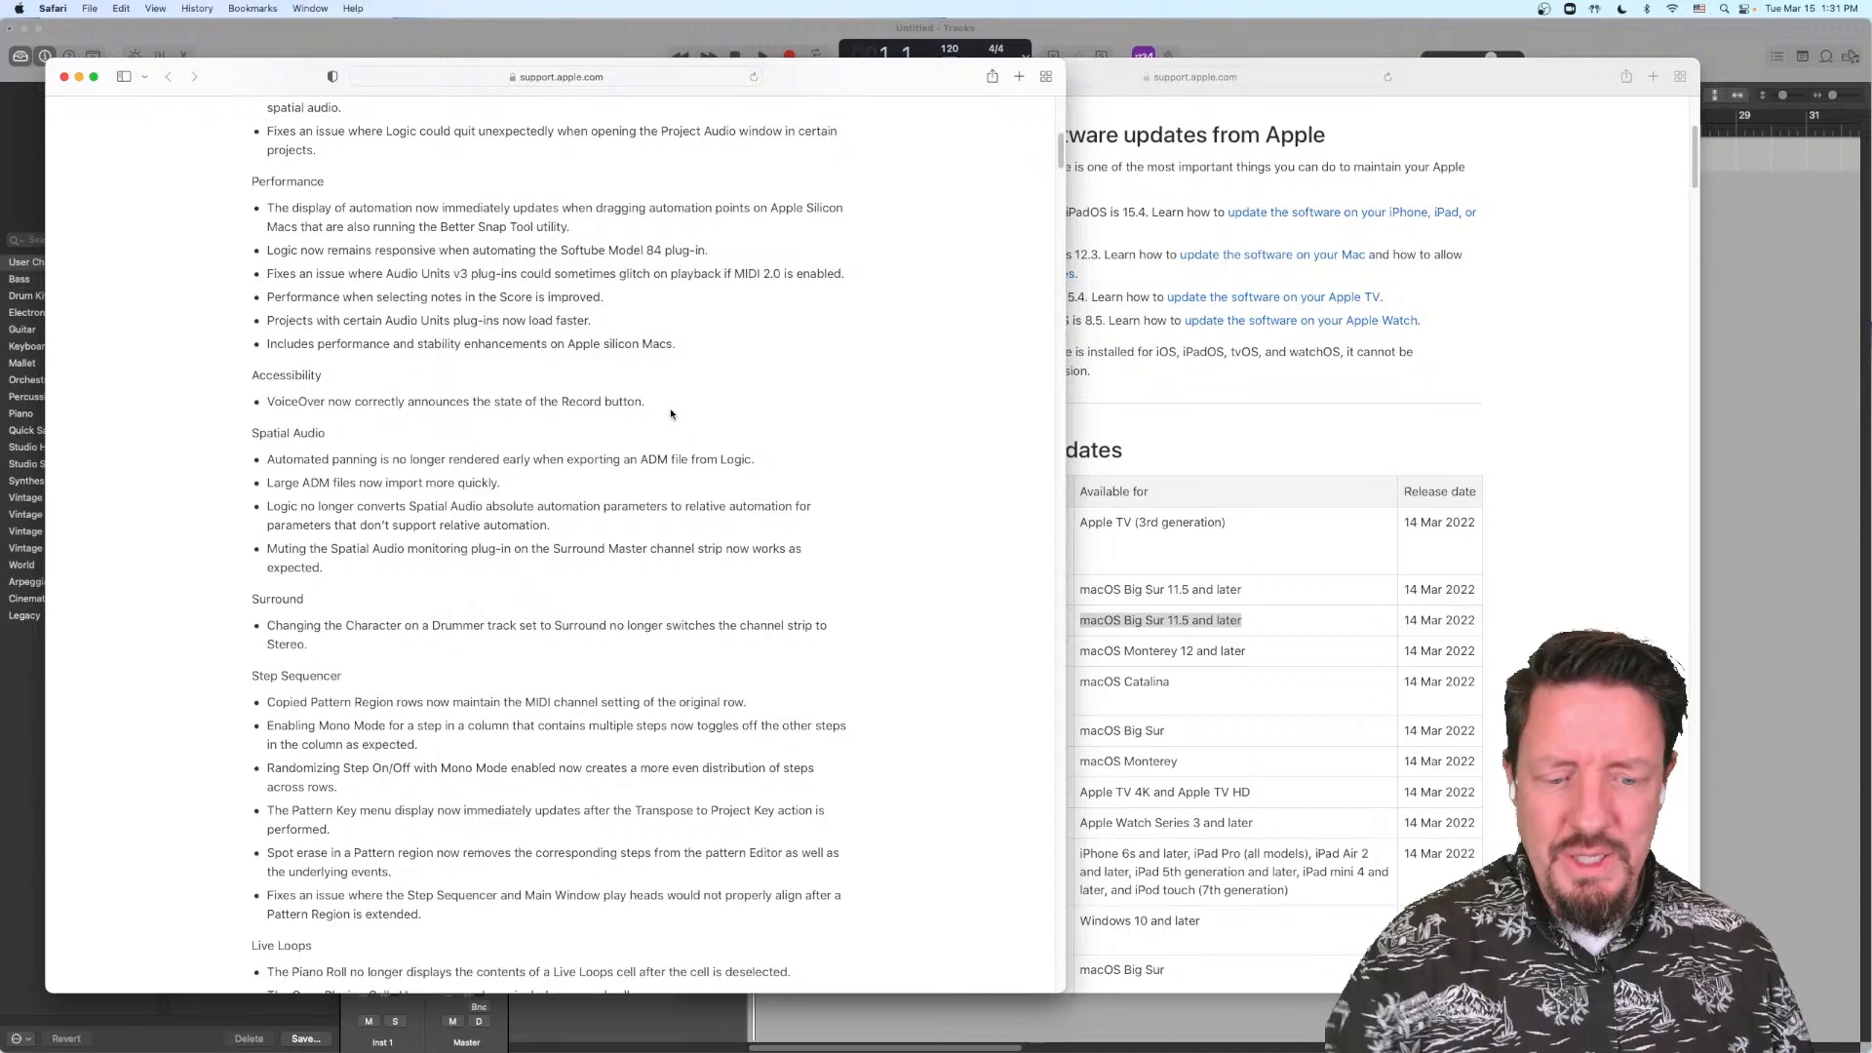
Step: Switch back to Logic Pro and close the Master channel's Dolby Atmos window and the Inst 1 instrument window
key("super+Tab")
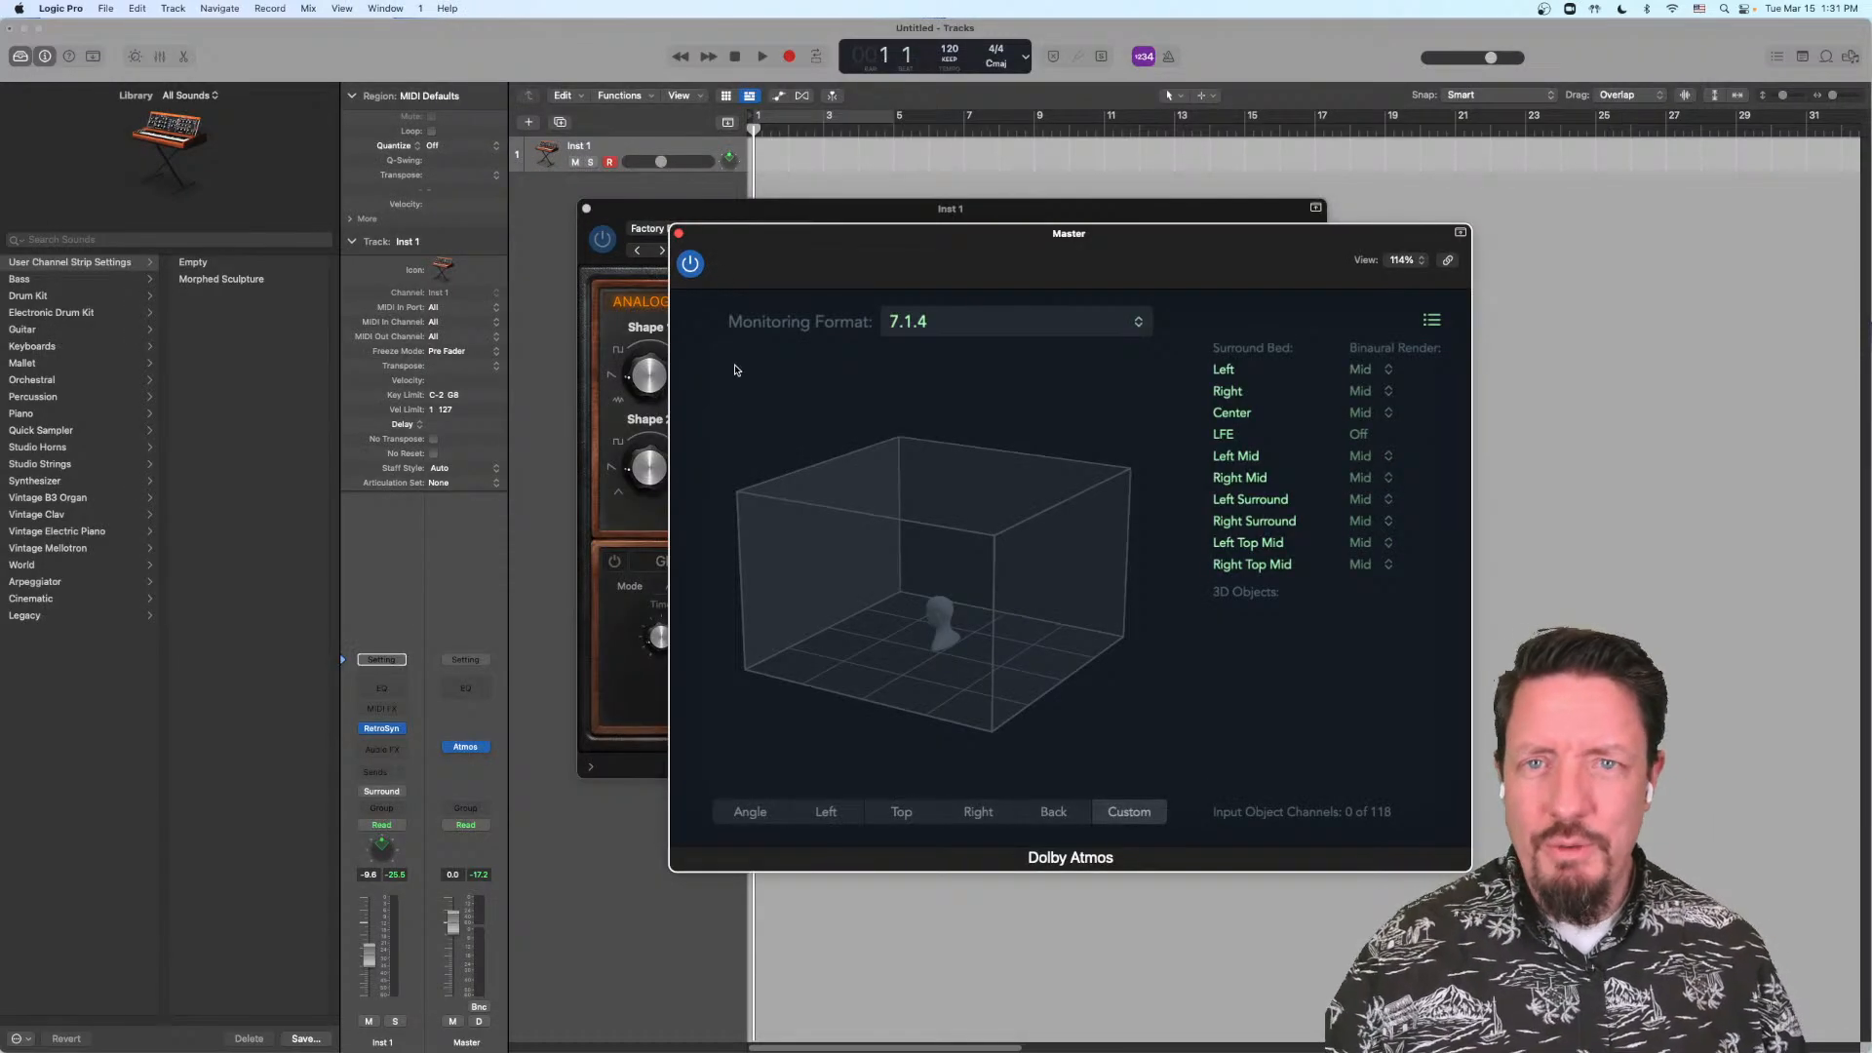
left_click(678, 233)
left_click(587, 210)
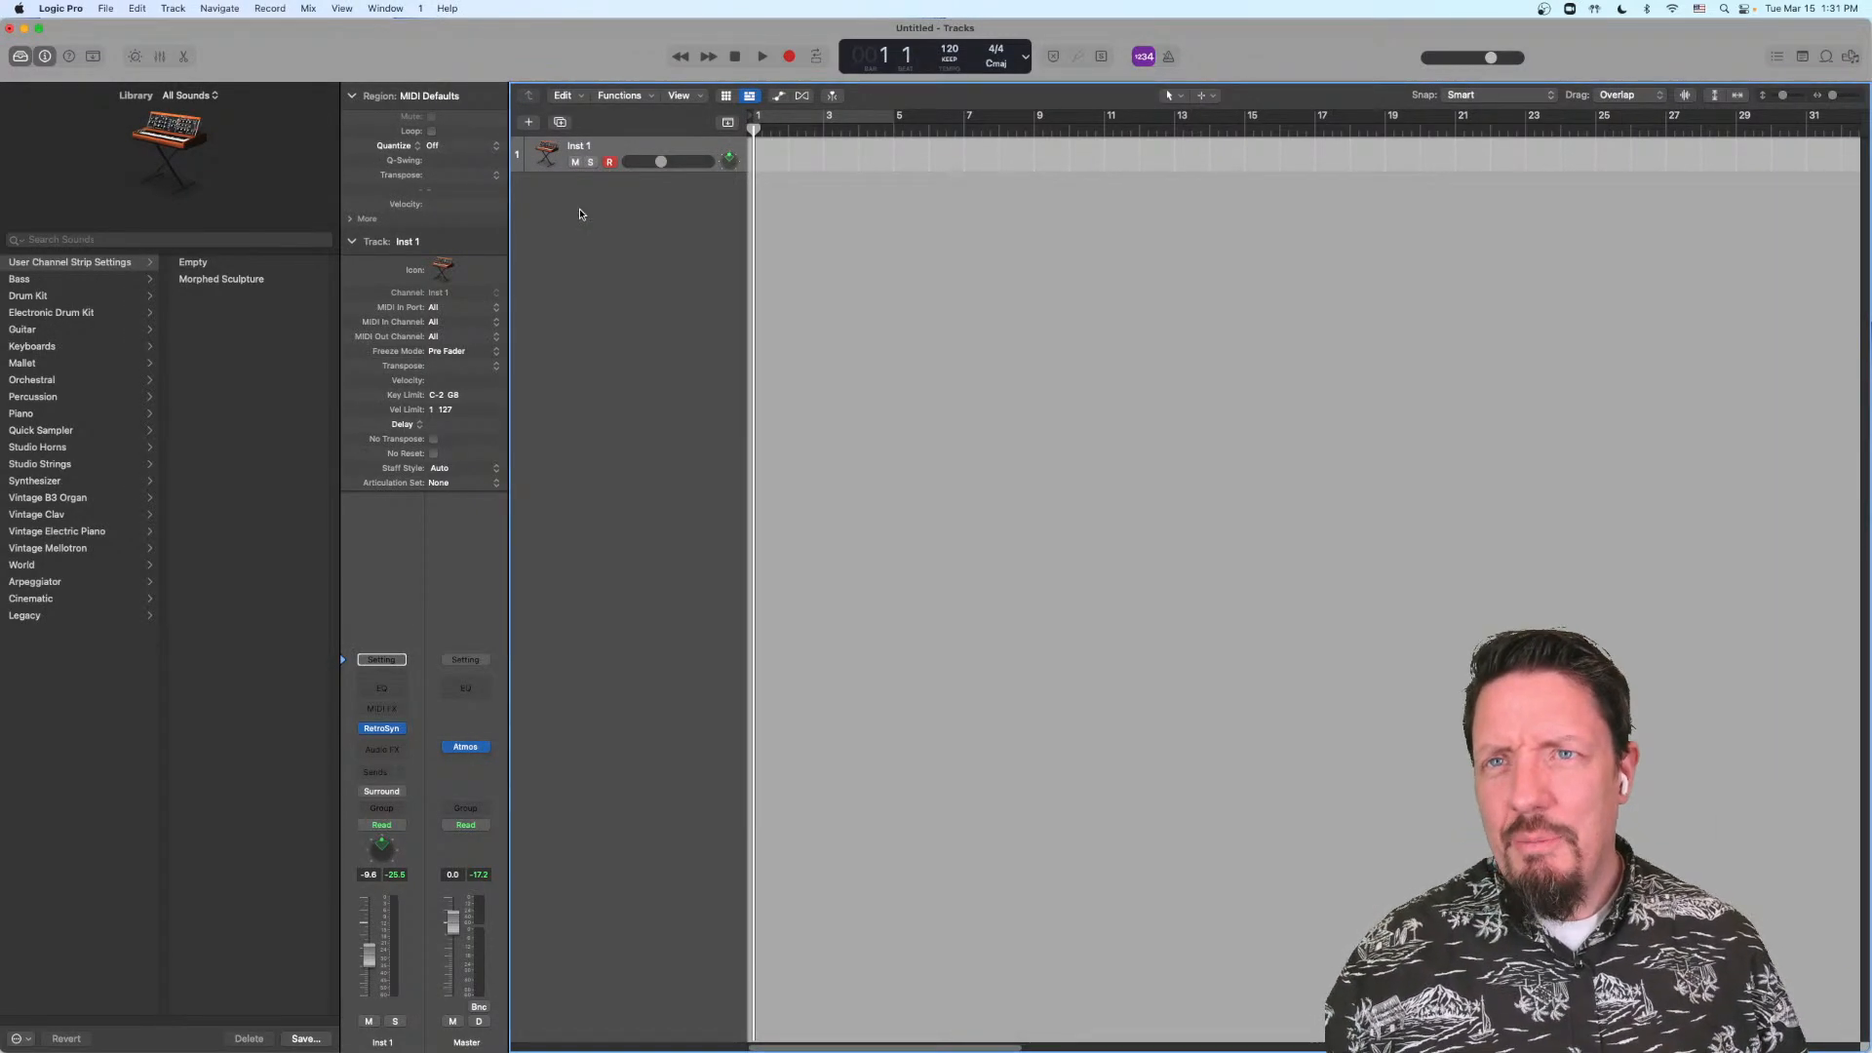
Step: Open the MIDI Environment window for a brief look at its Mixer layer and close it again
left_click(386, 8)
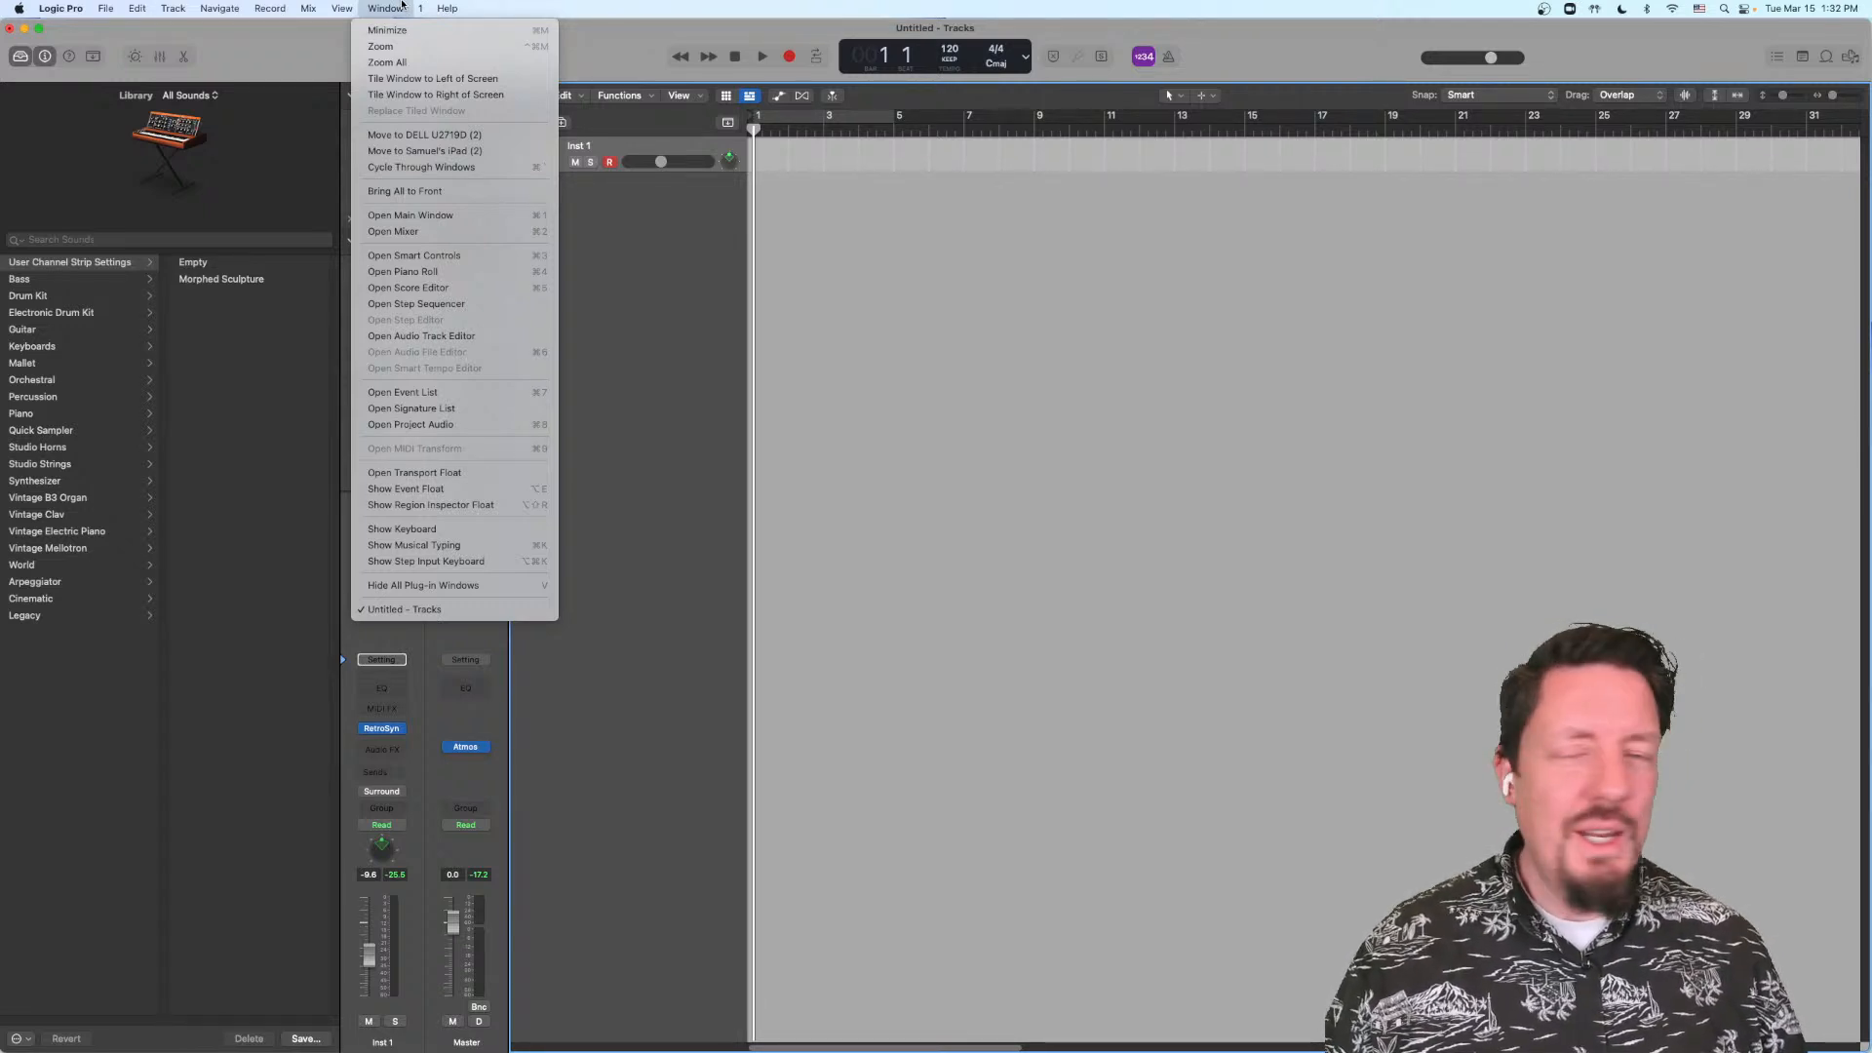
left_click(401, 4)
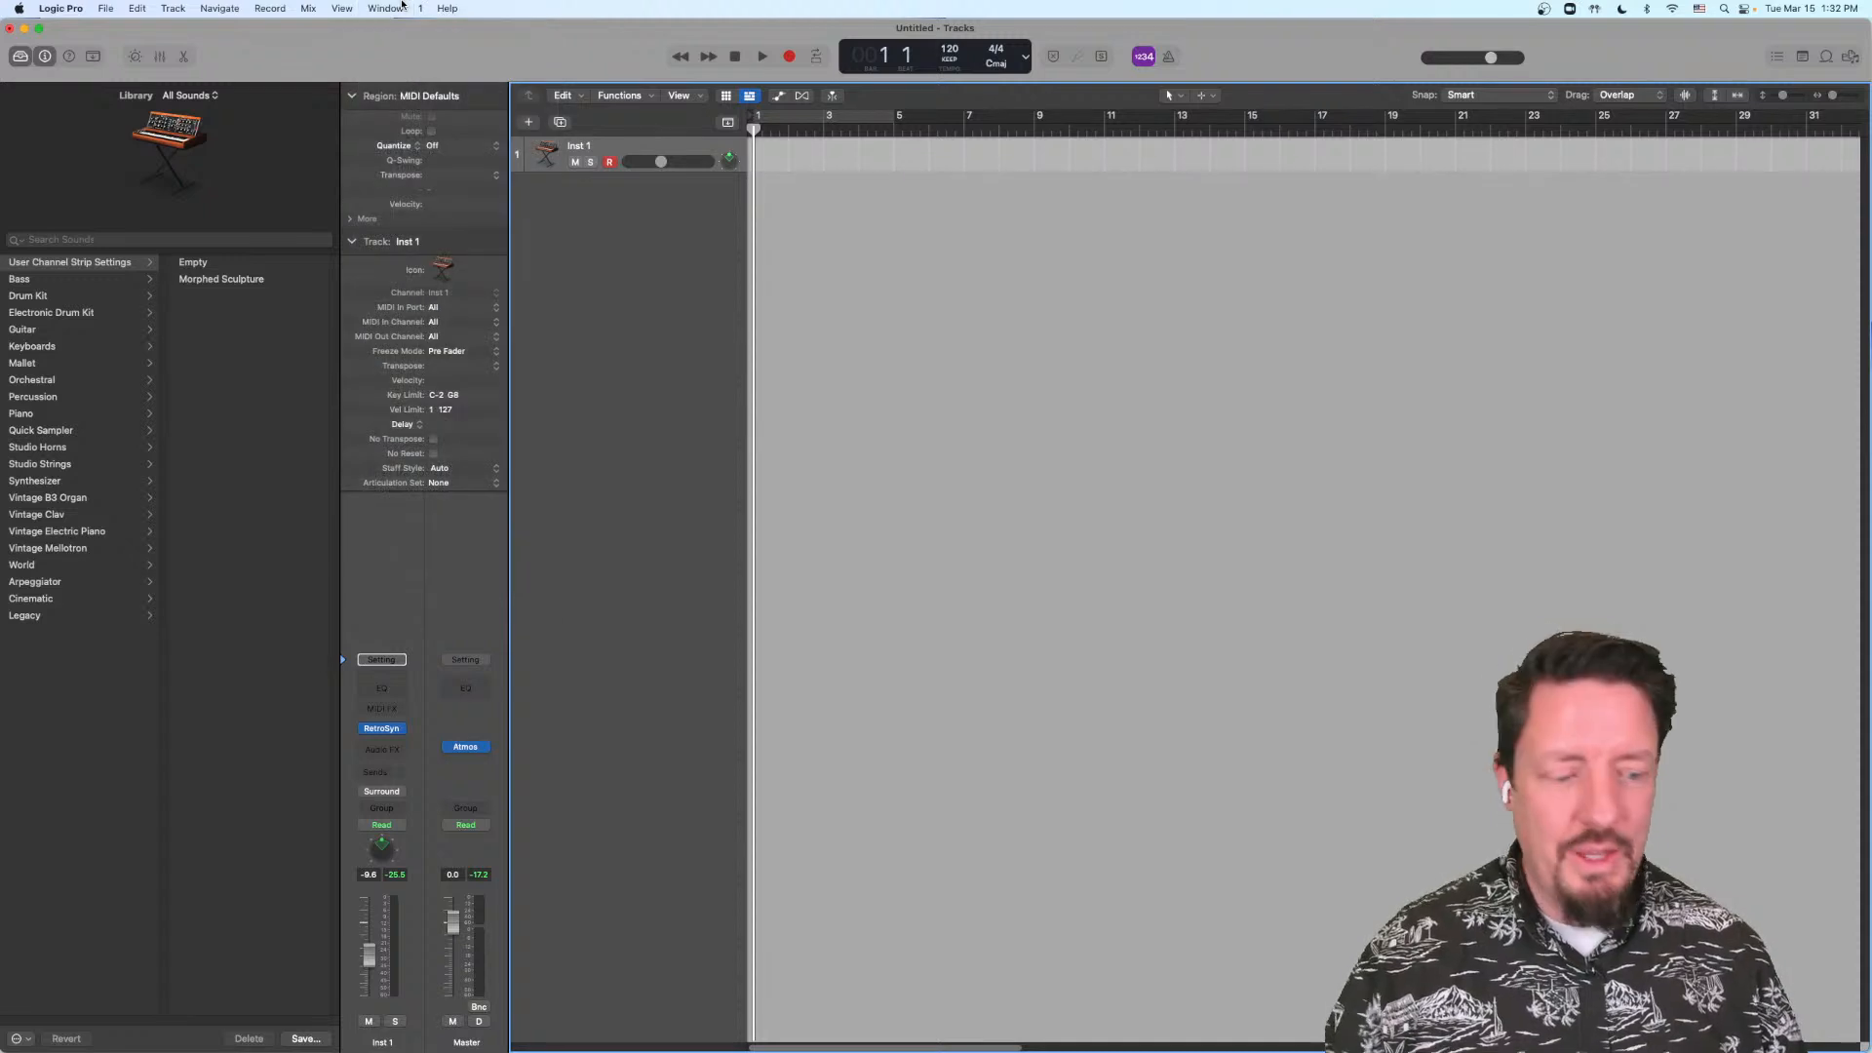
key("super+0")
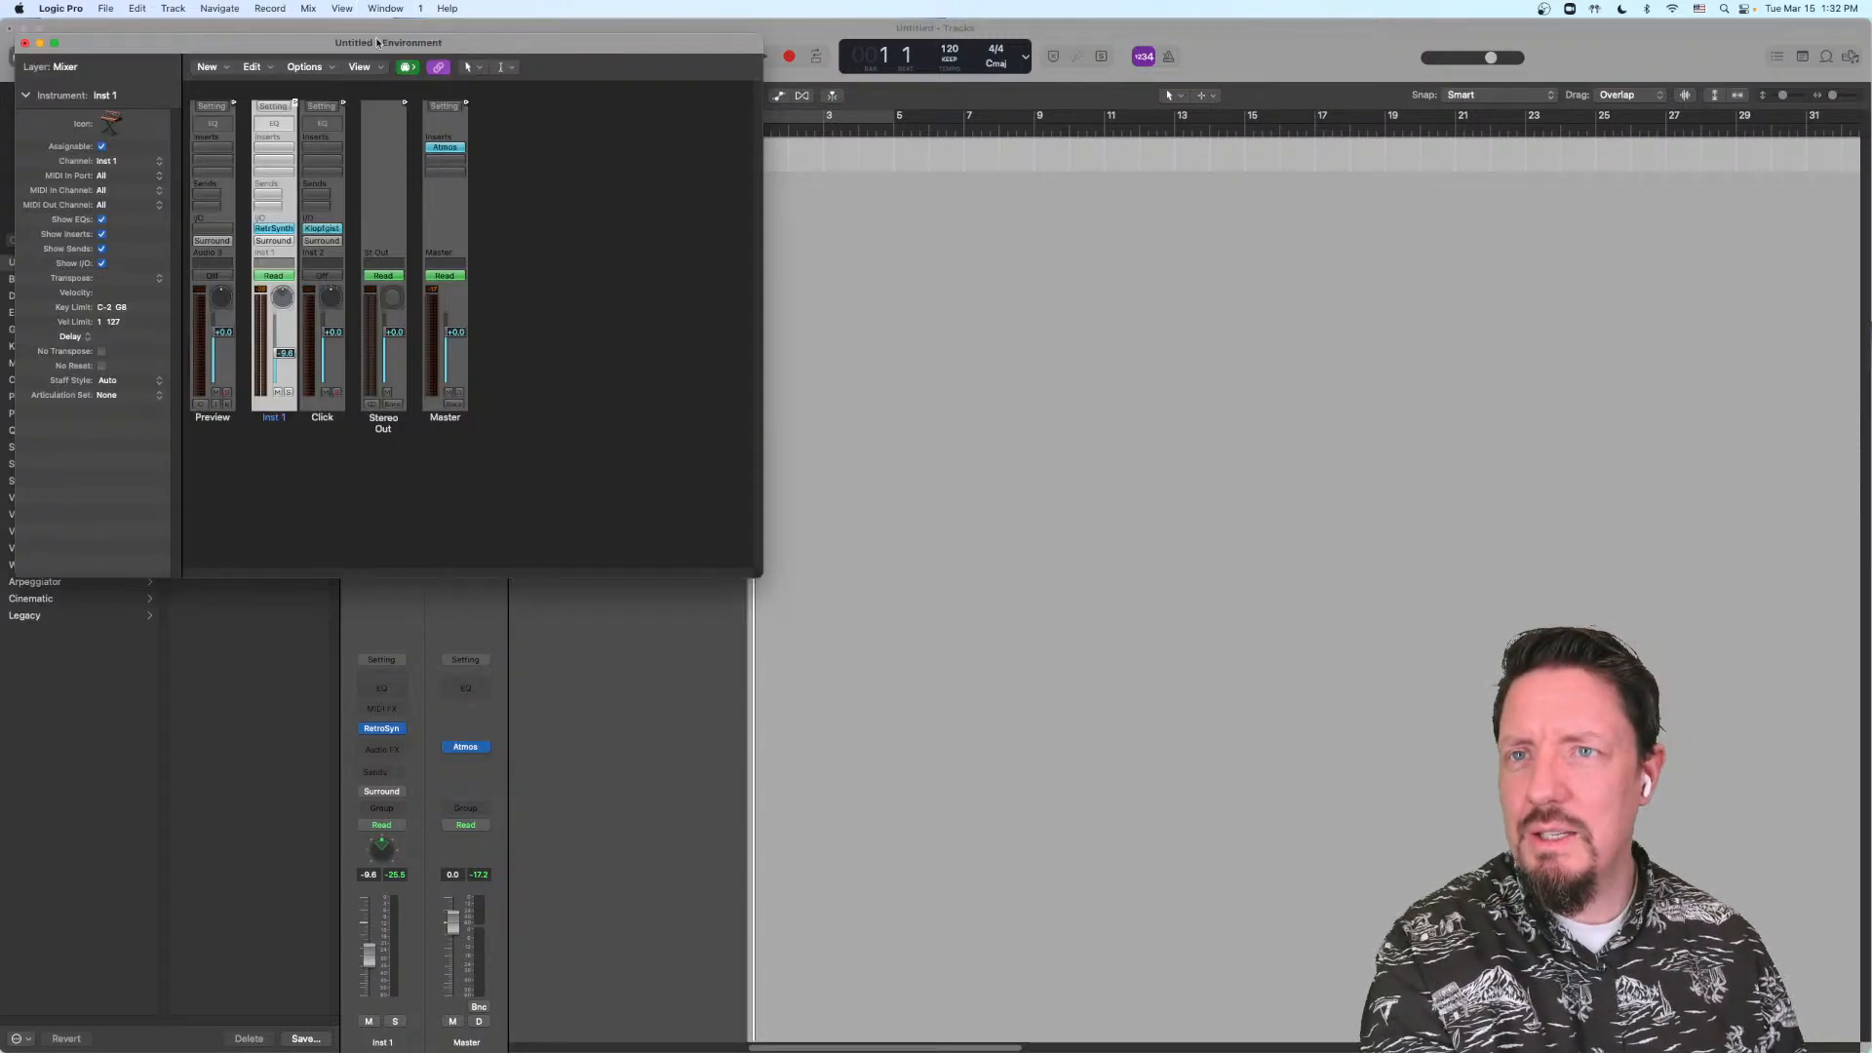
left_click_drag(377, 41, 618, 281)
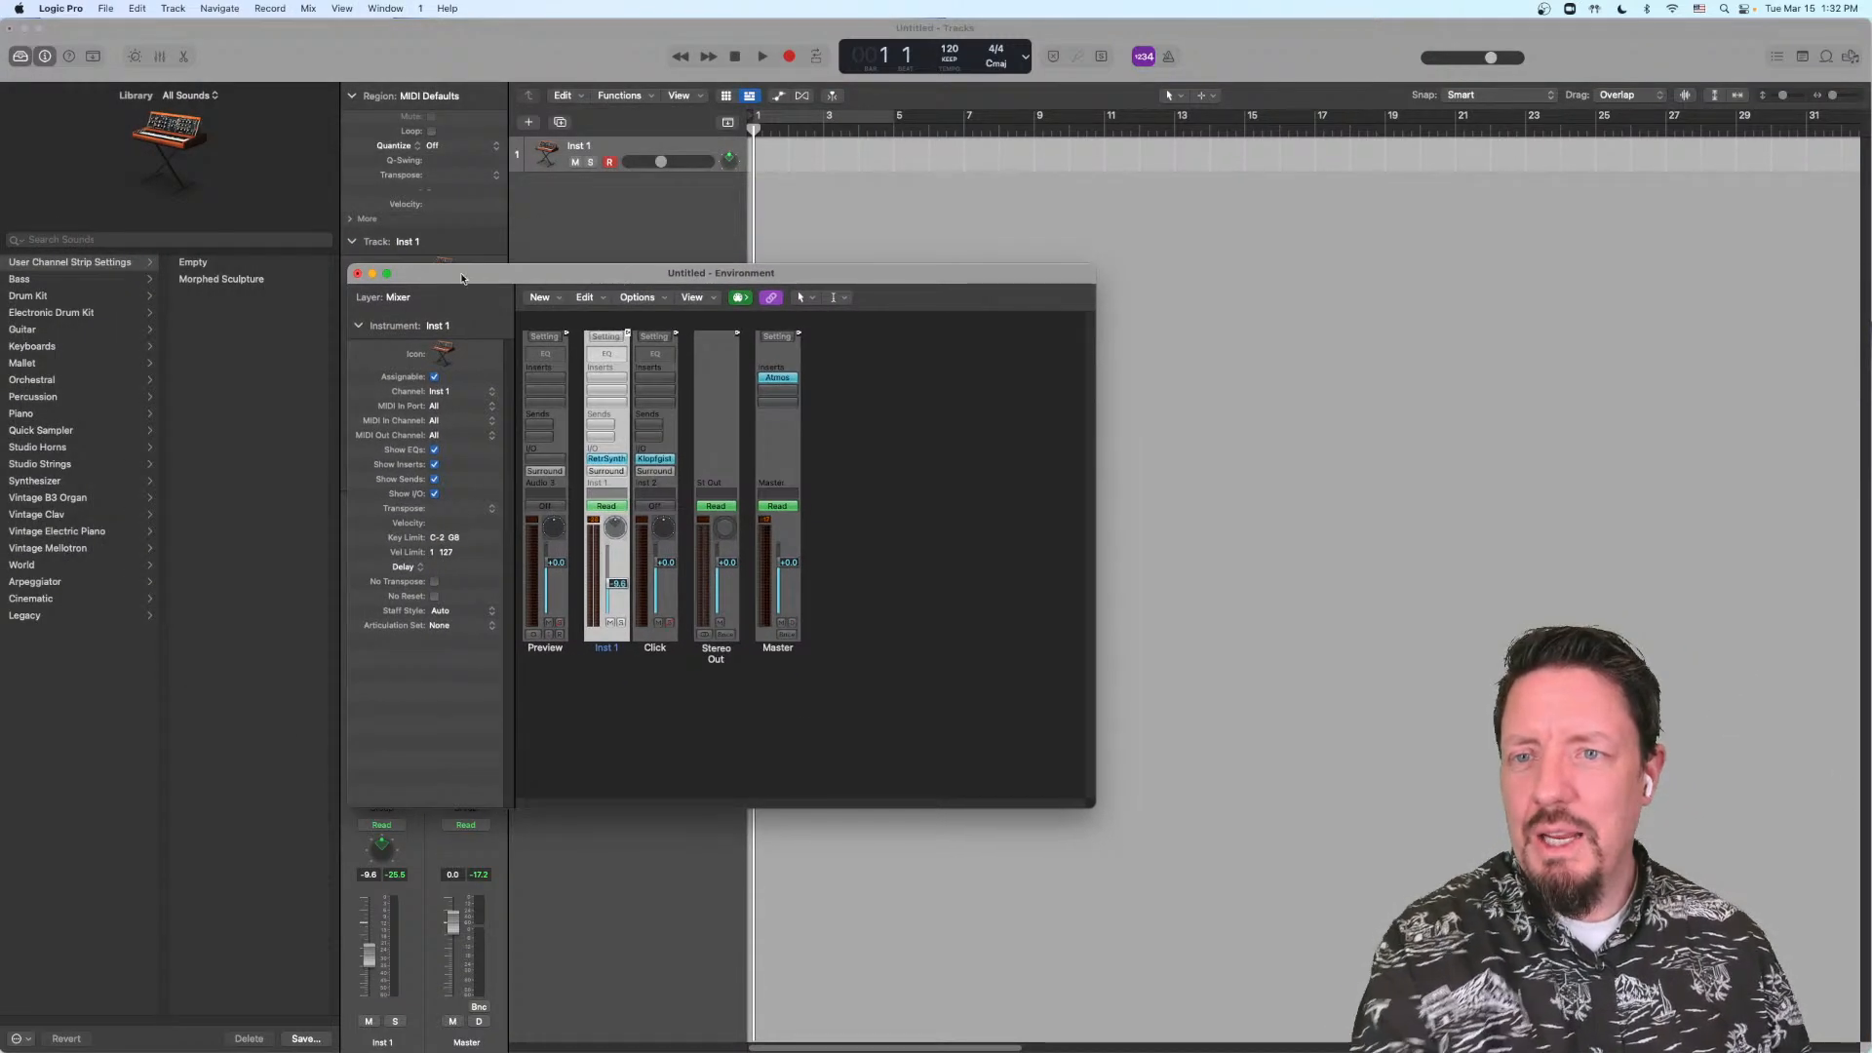
left_click(357, 273)
Step: Compare the standard window commands with their alternate version to locate the hidden Open MIDI Environment command
left_click(374, 5)
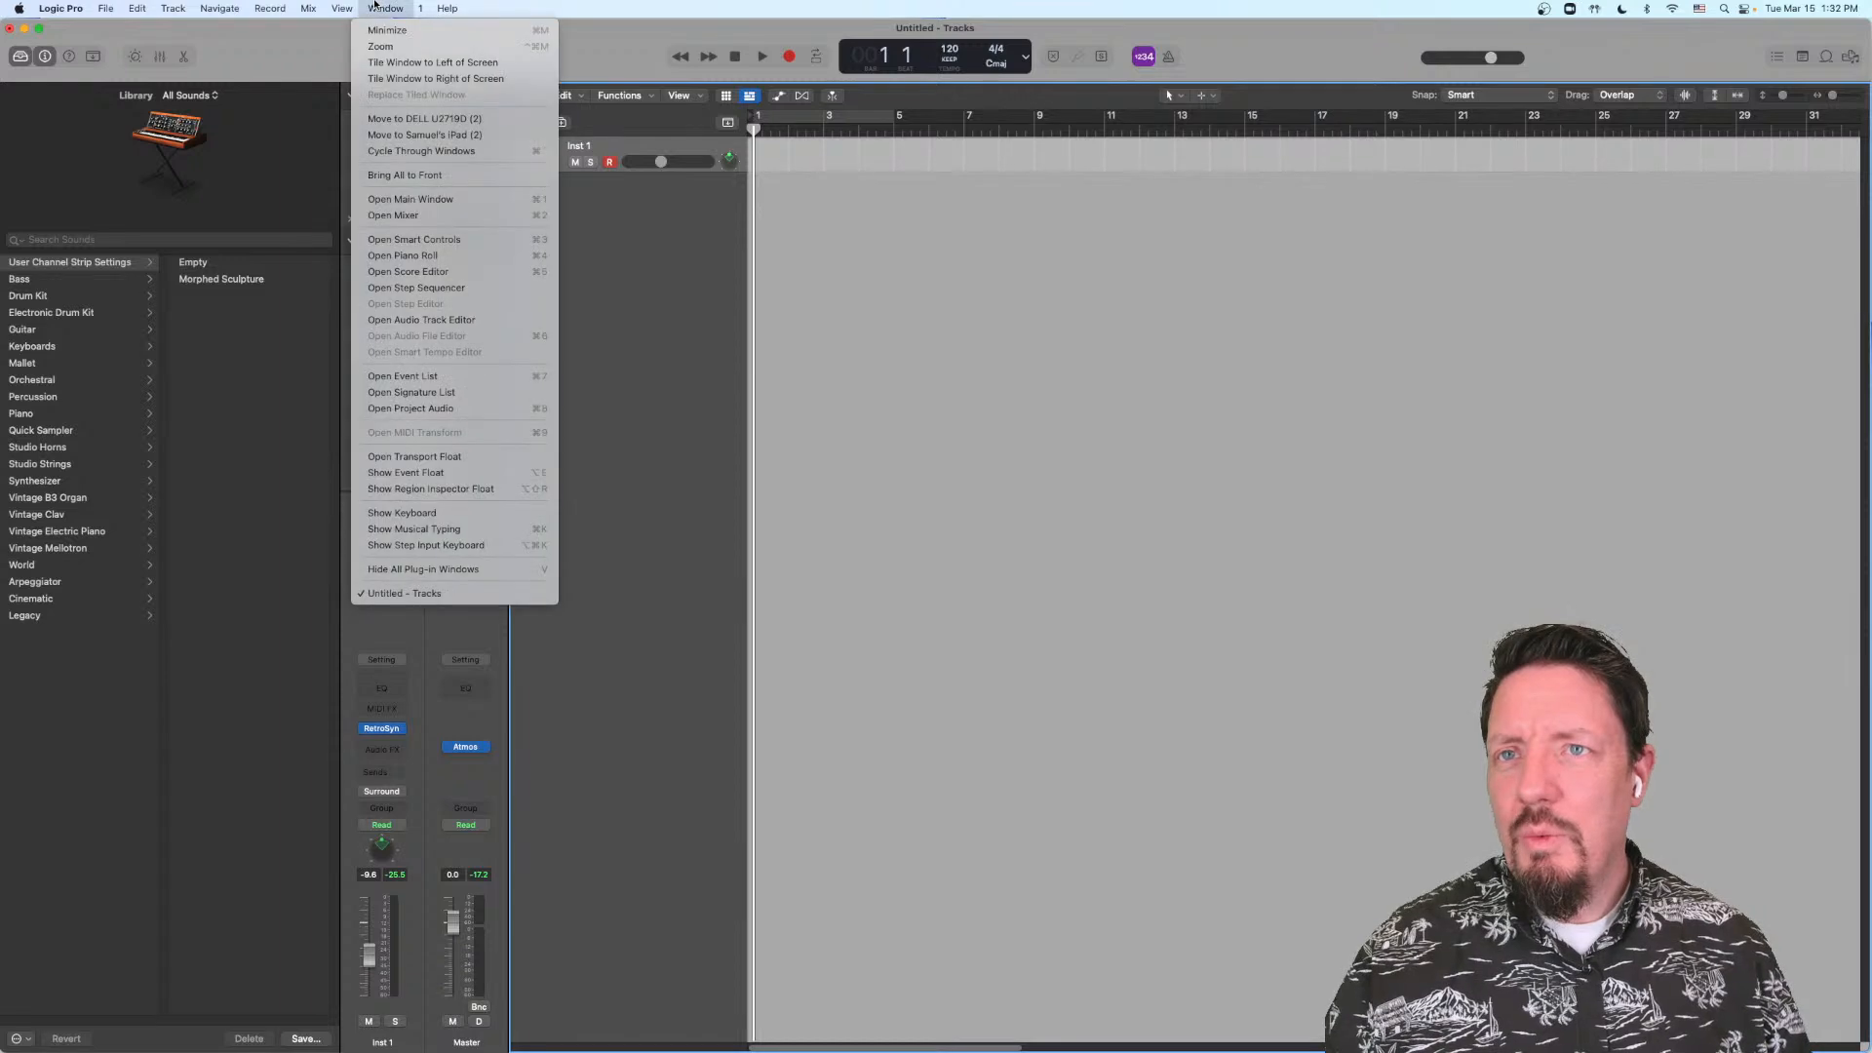
left_click(374, 5)
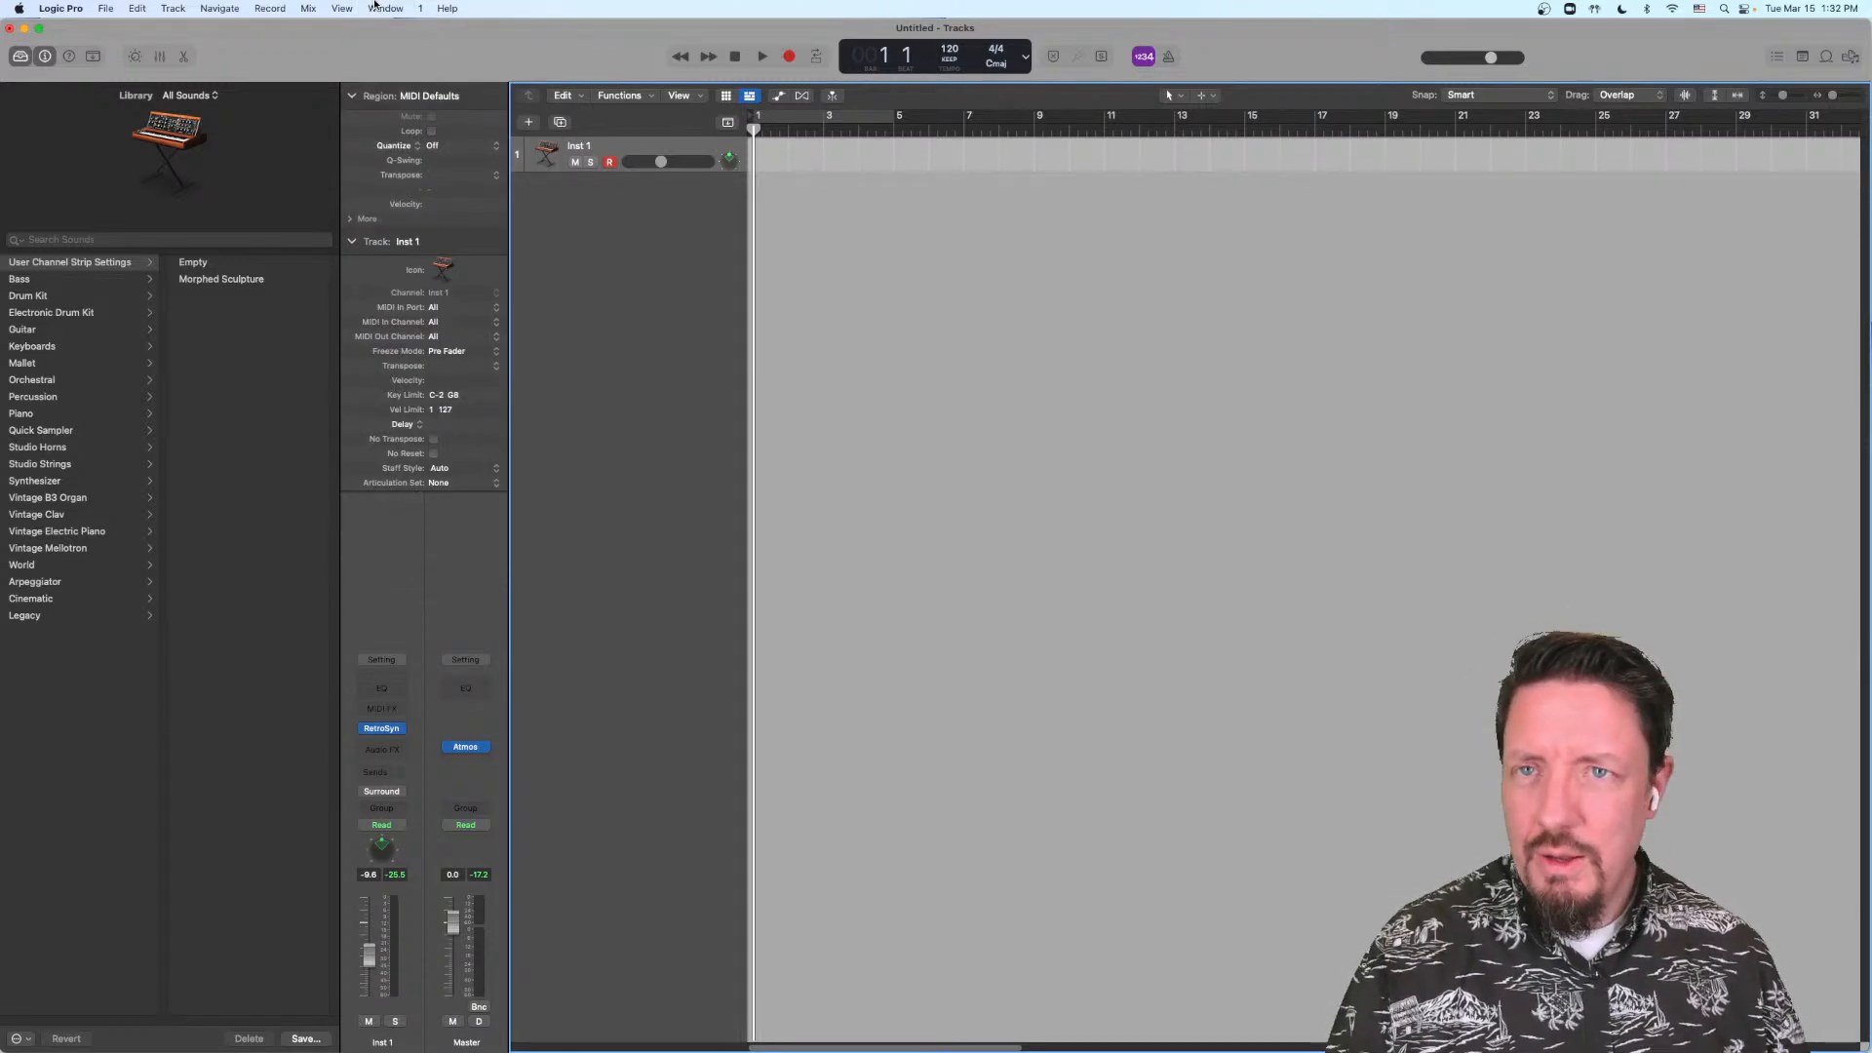
left_click(380, 5)
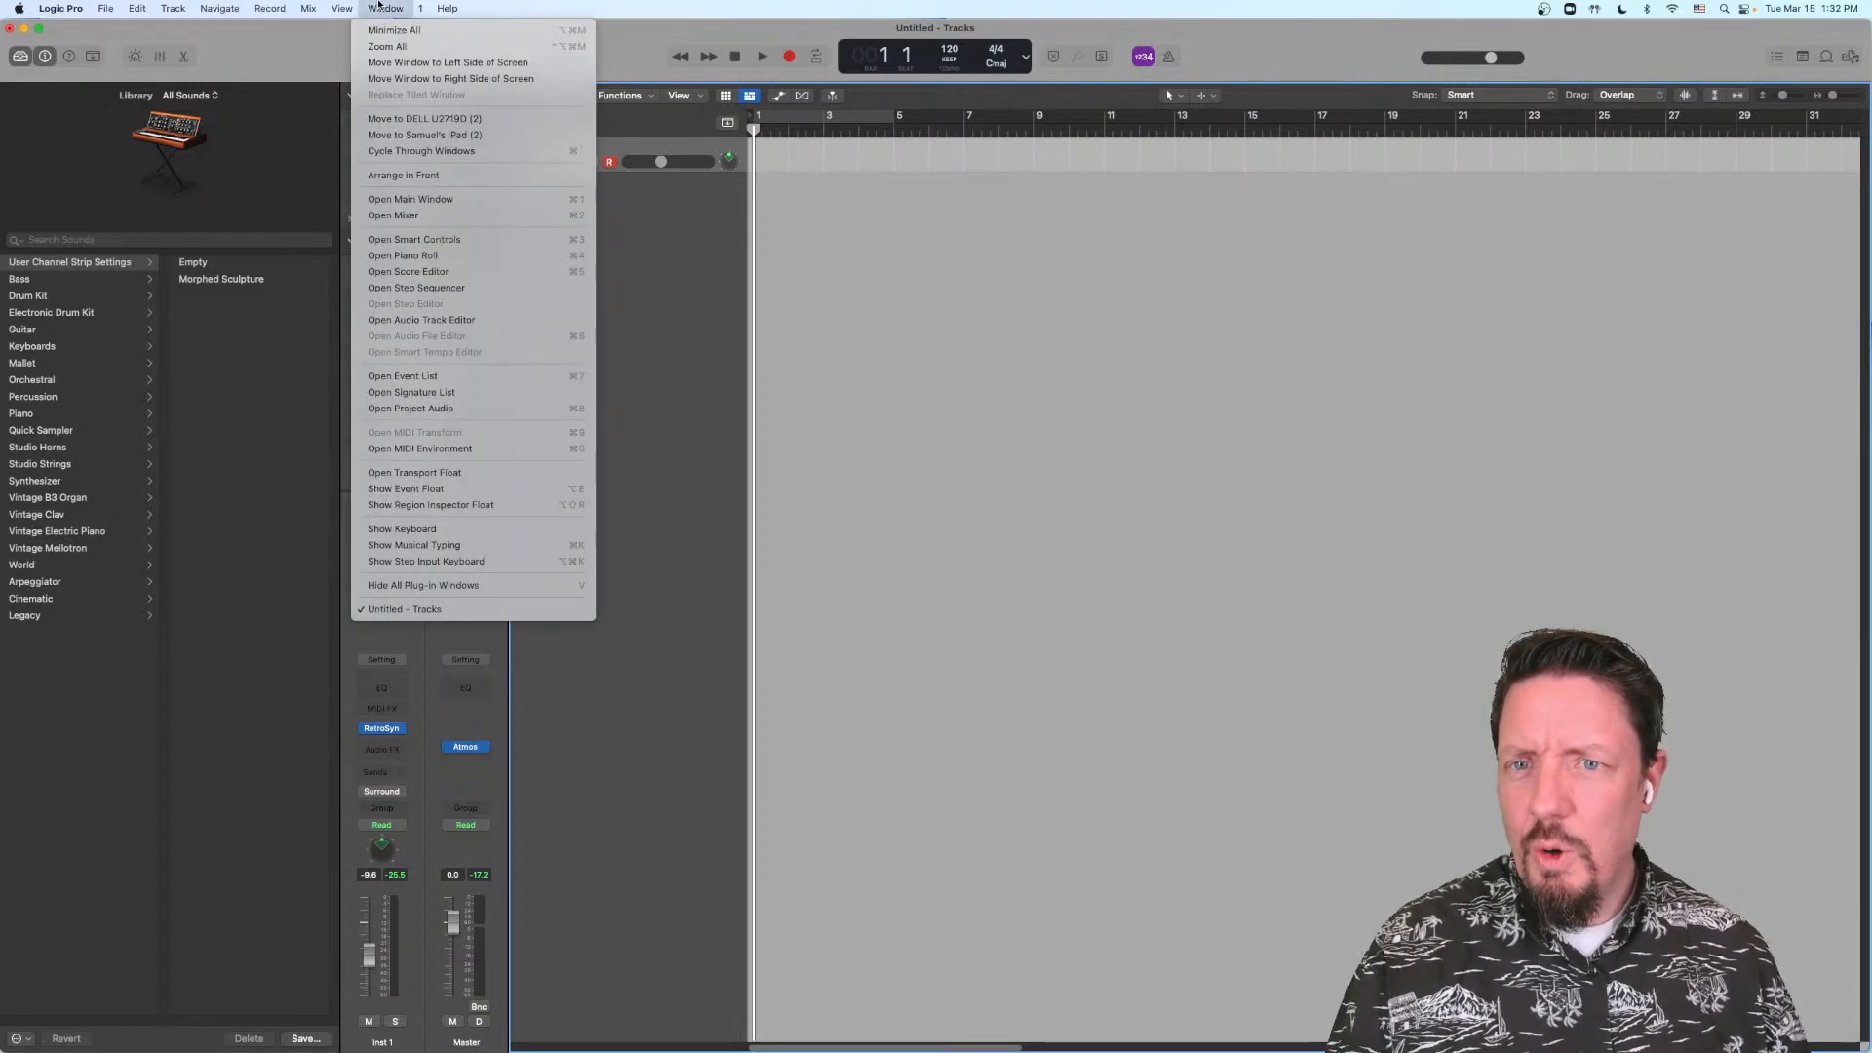
left_click(379, 5)
left_click(379, 5)
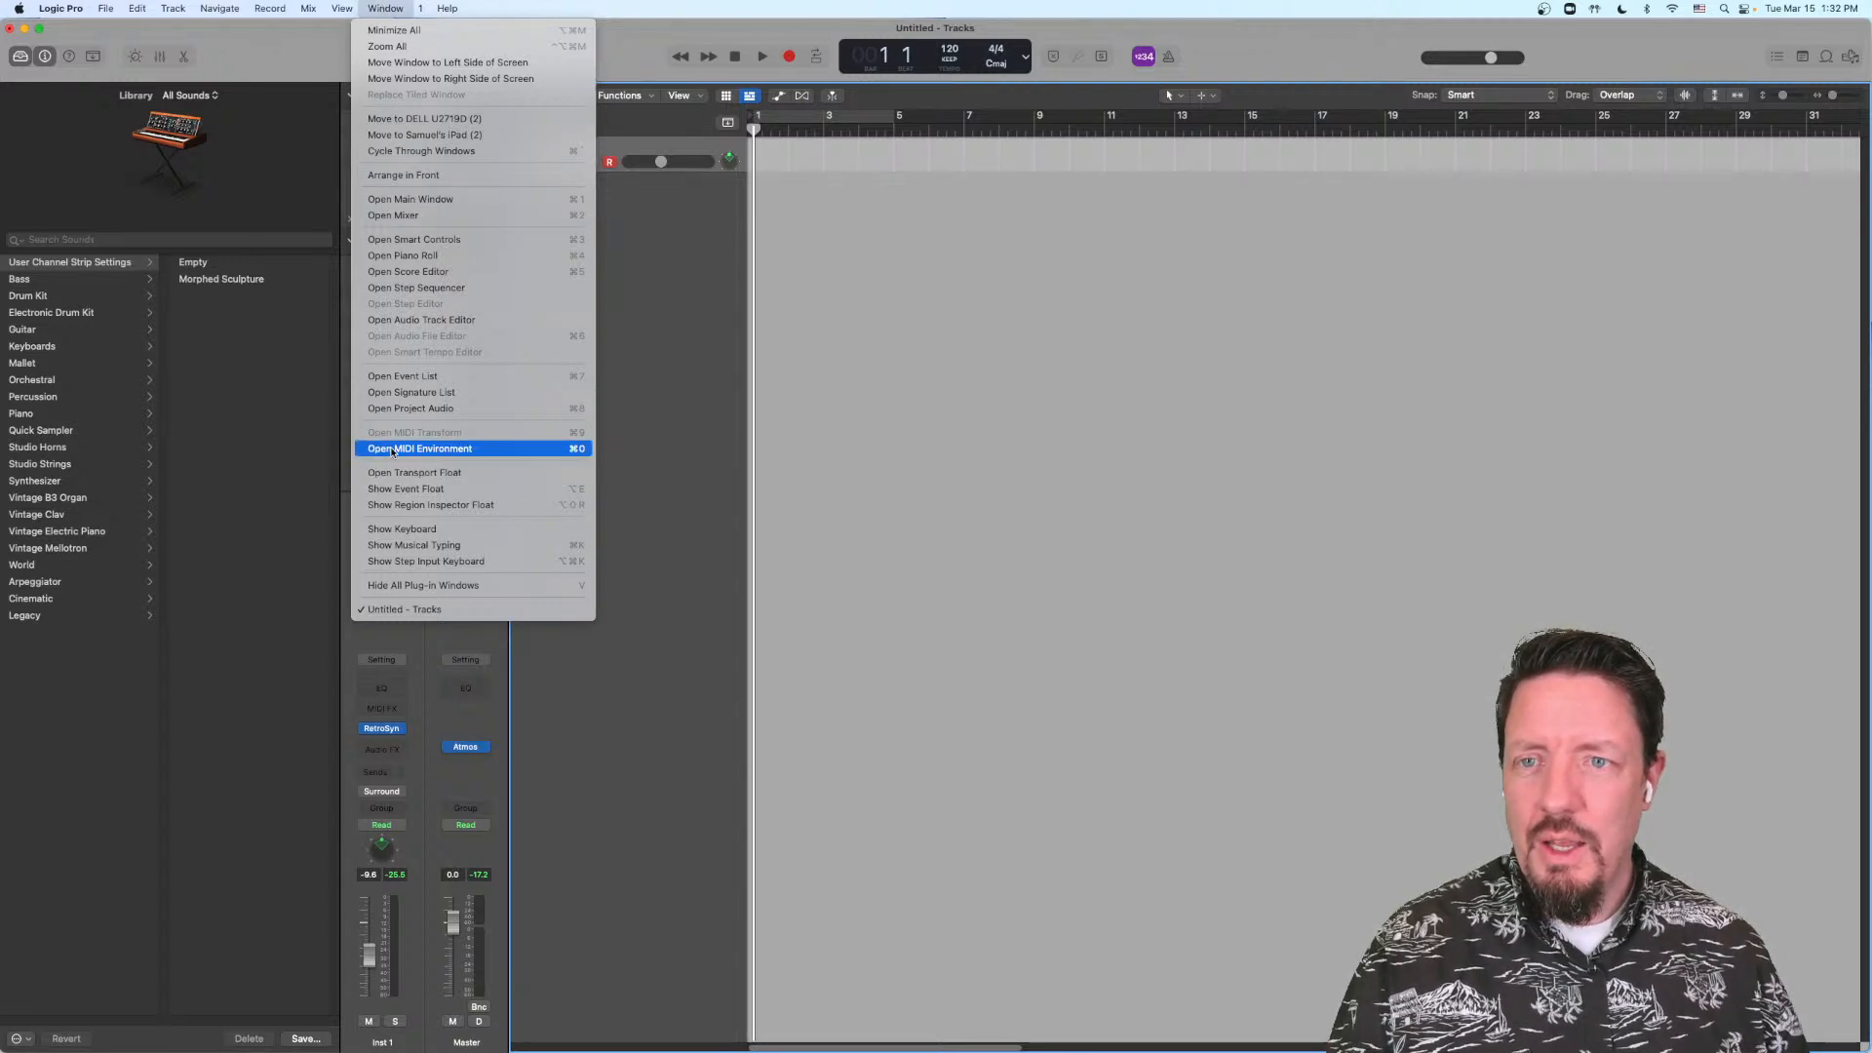
left_click(383, 6)
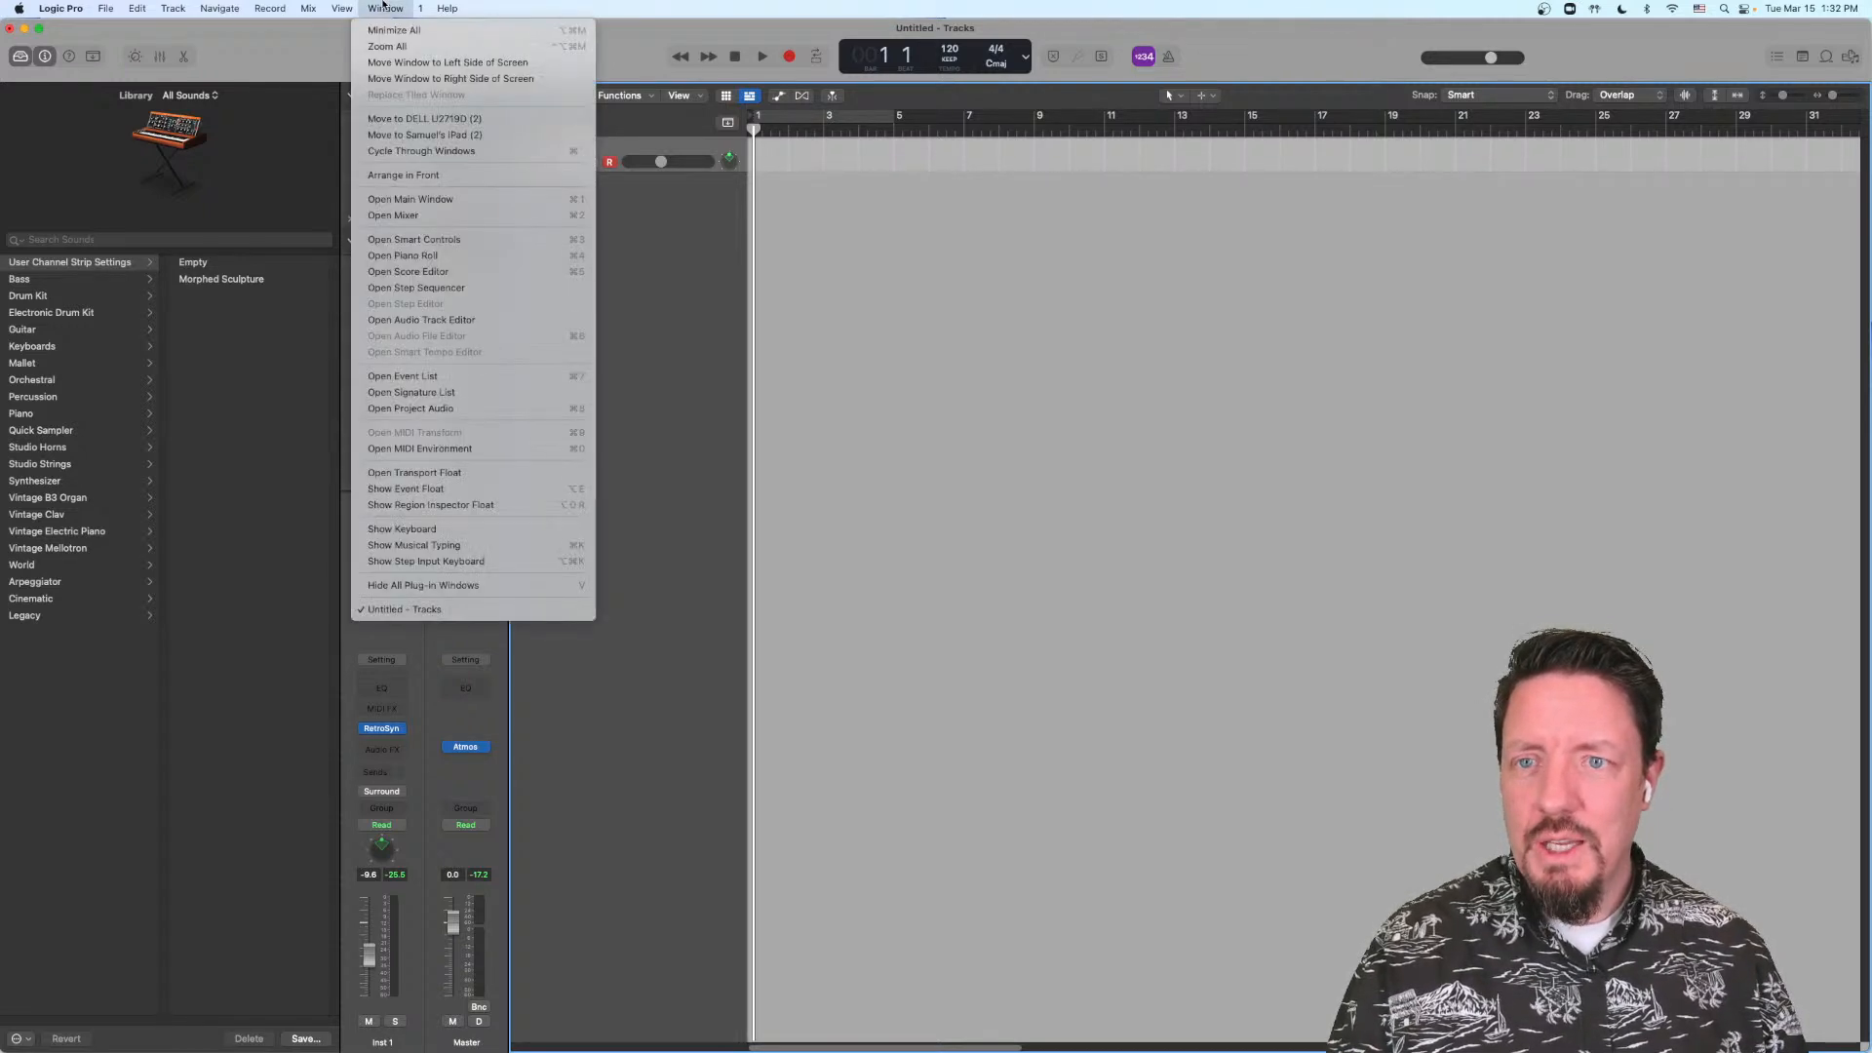
Step: Check the View commands for alternate entries by comparing their standard and modified lists
left_click(342, 5)
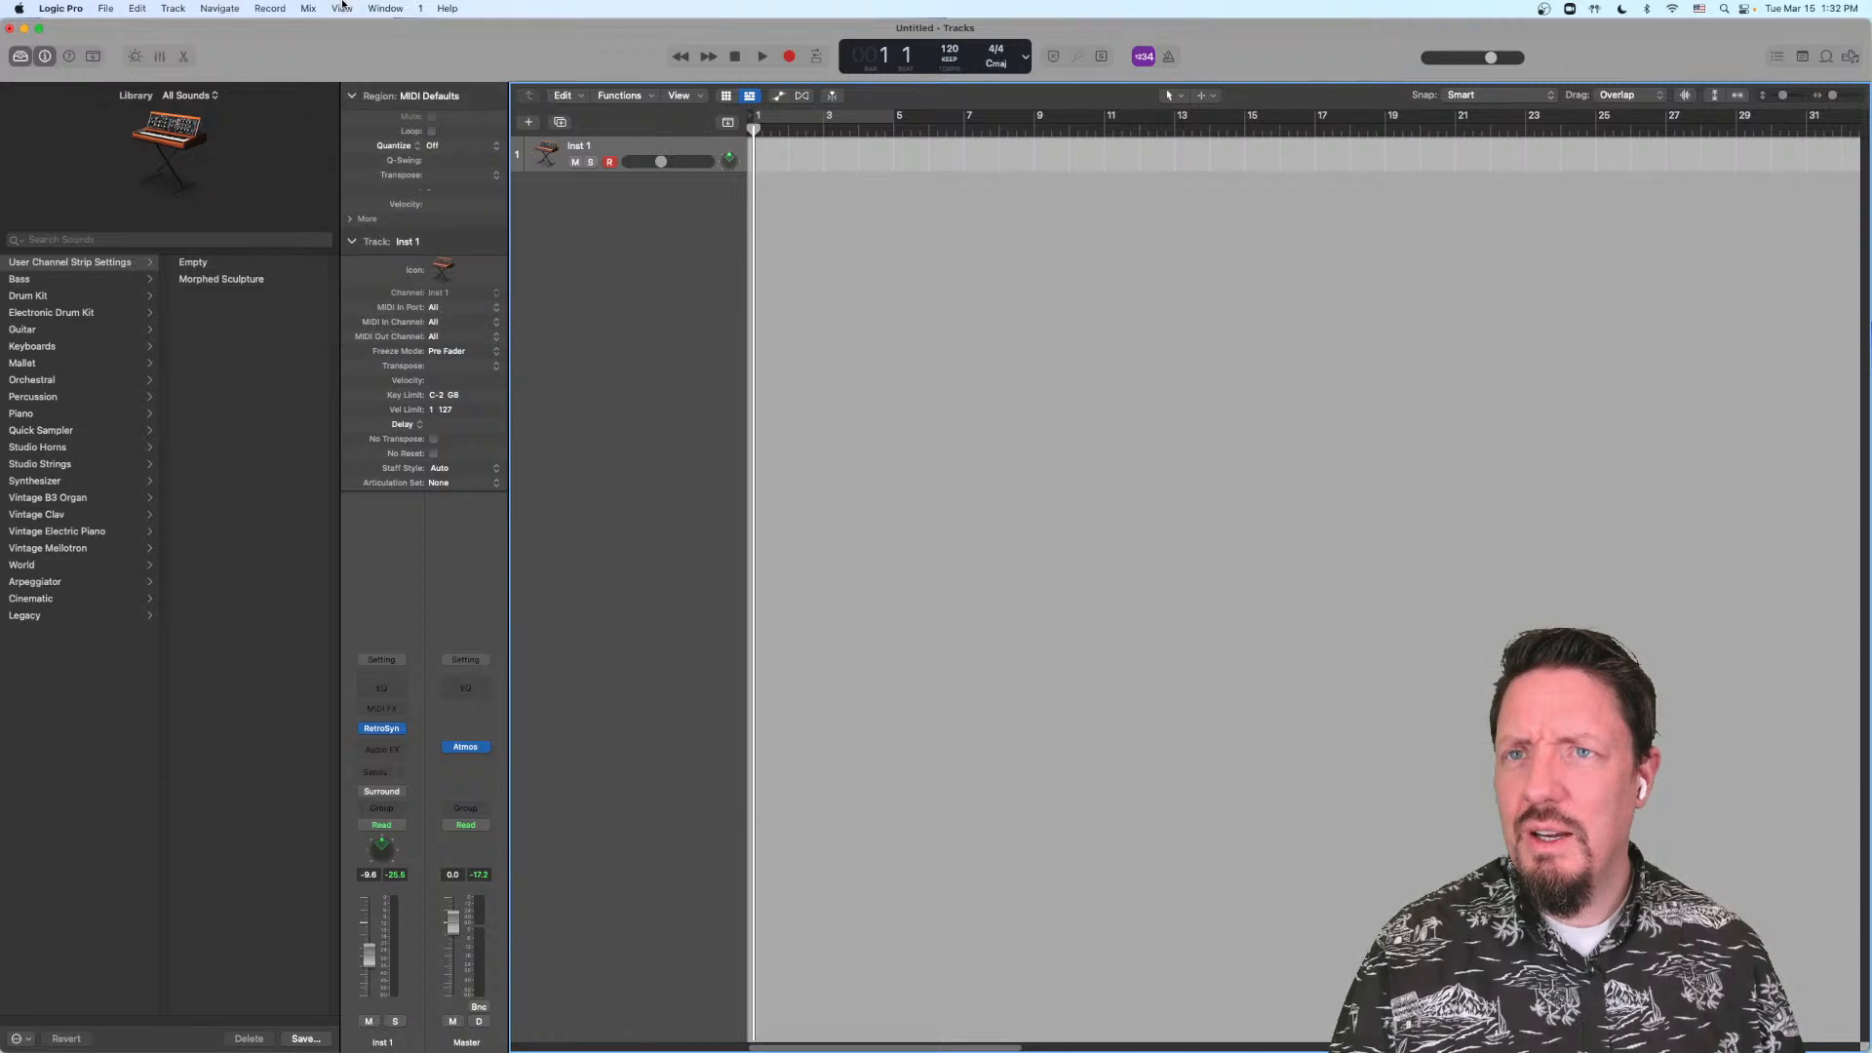
left_click(343, 6)
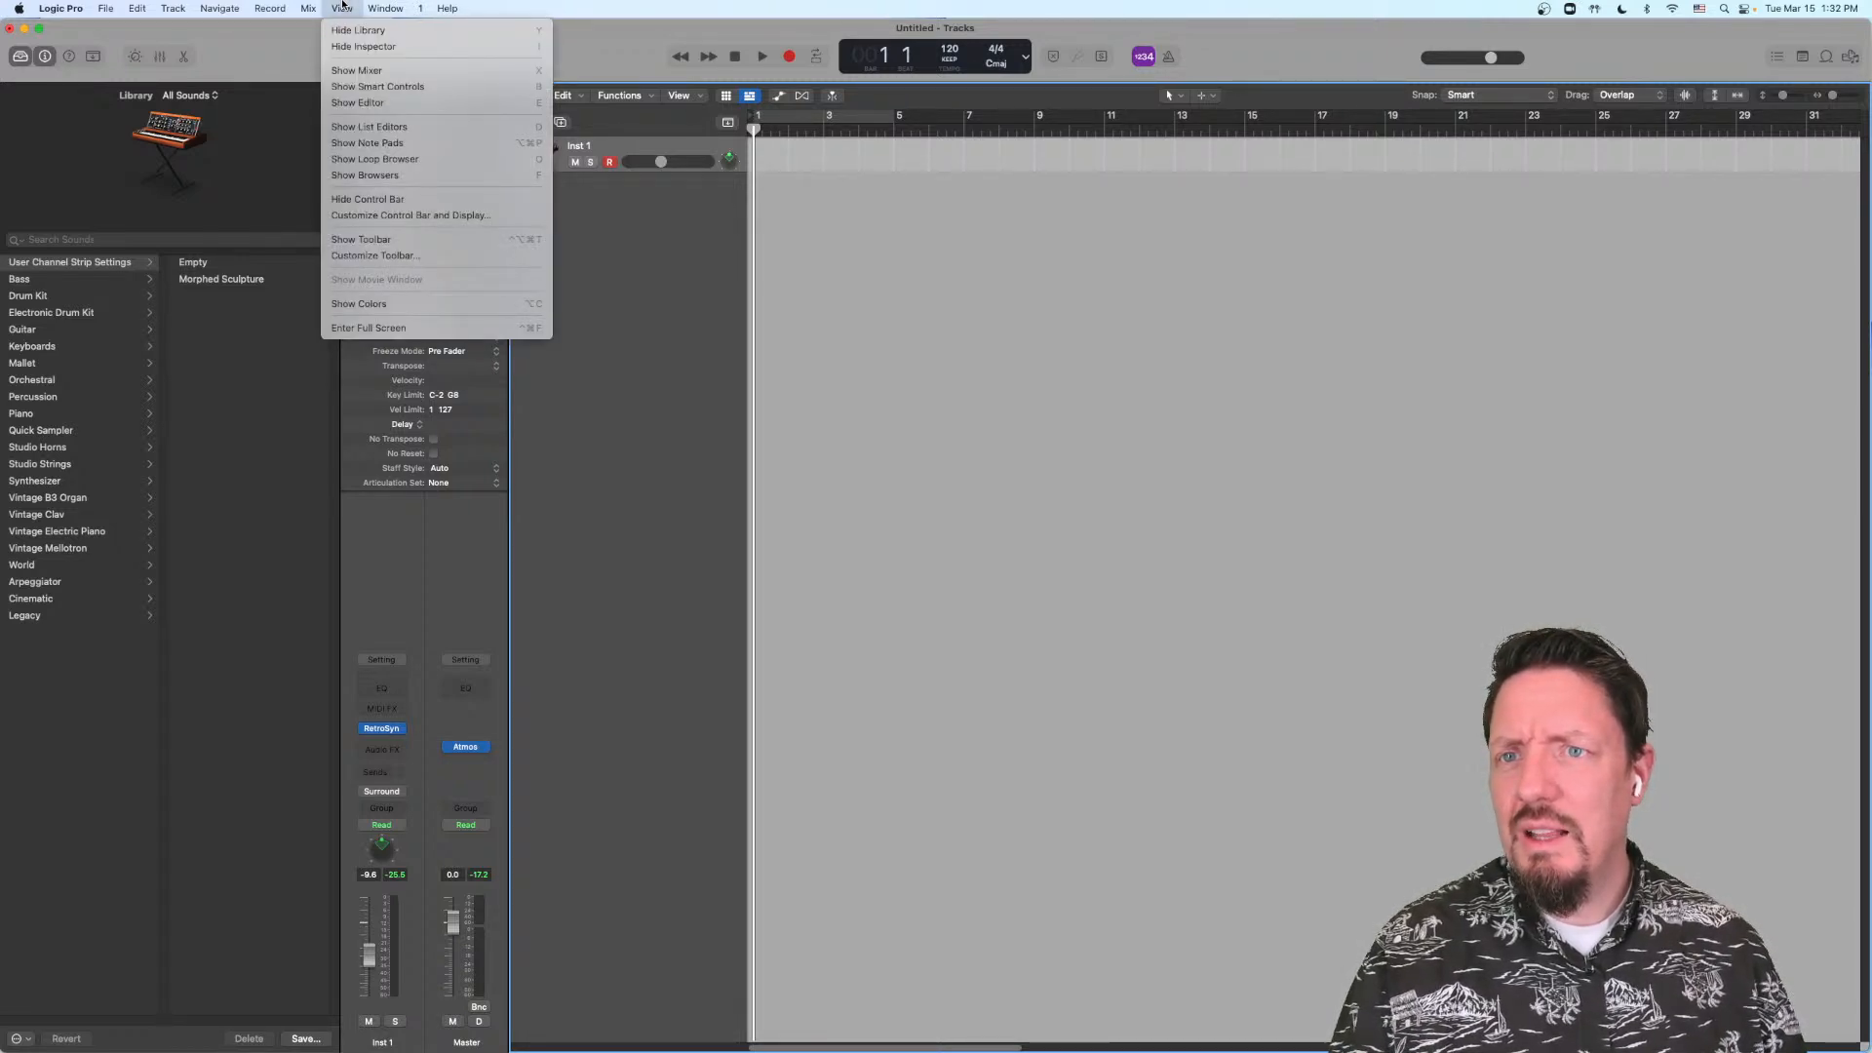
left_click(342, 6)
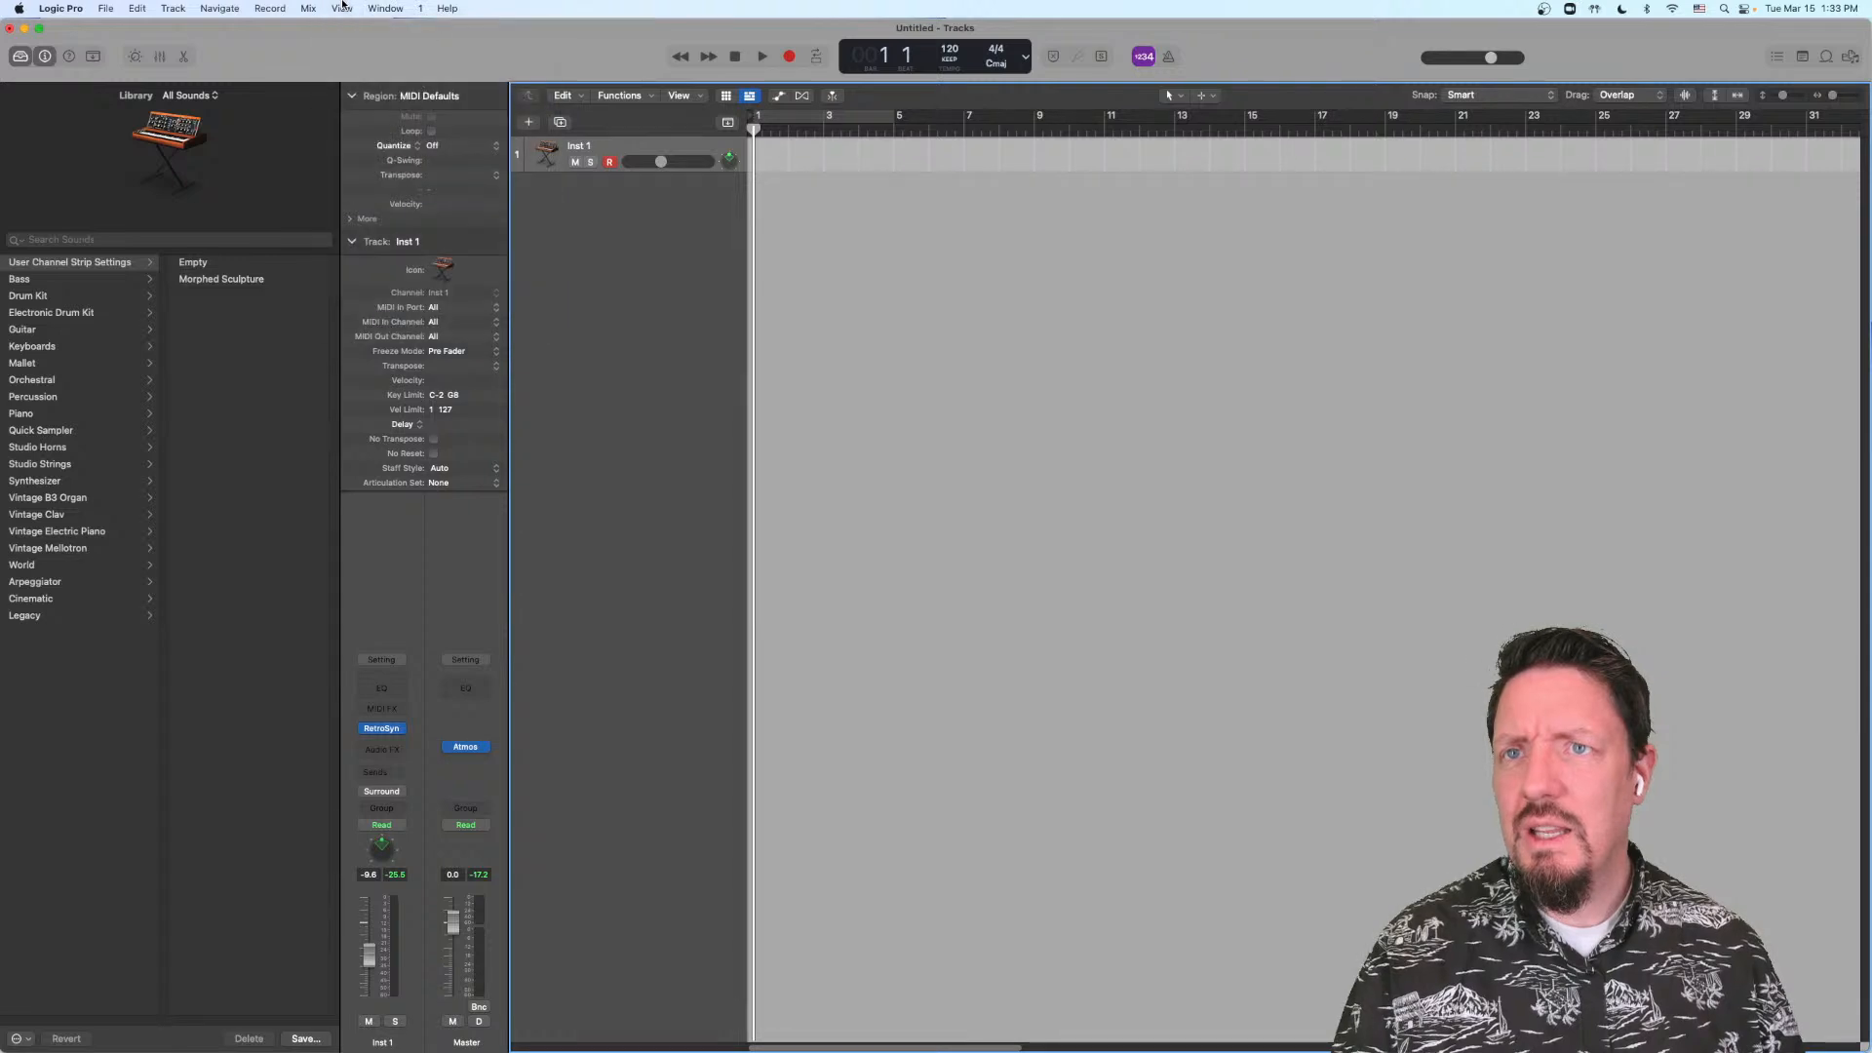
left_click(342, 6)
left_click(342, 6)
left_click(342, 6)
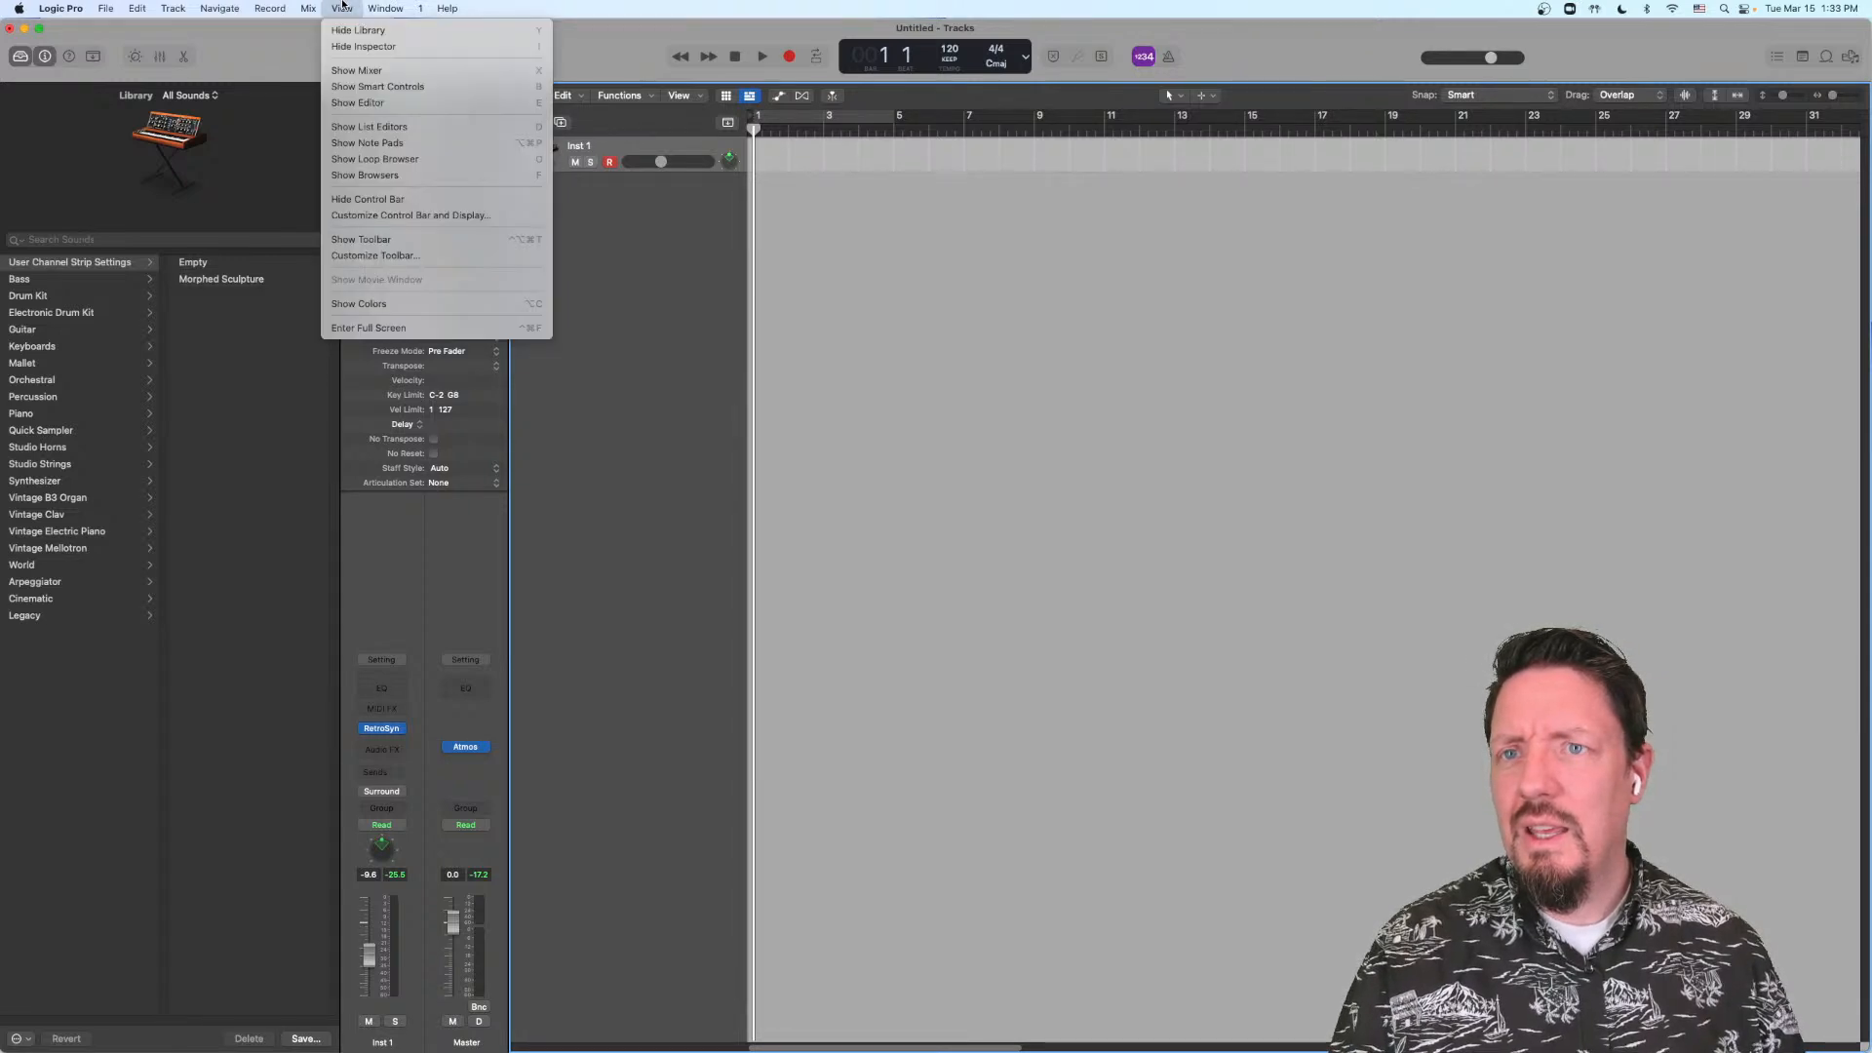
left_click(342, 6)
Step: Compare the standard and alternate command lists for Mix, Record and Navigate
left_click(310, 6)
left_click(311, 7)
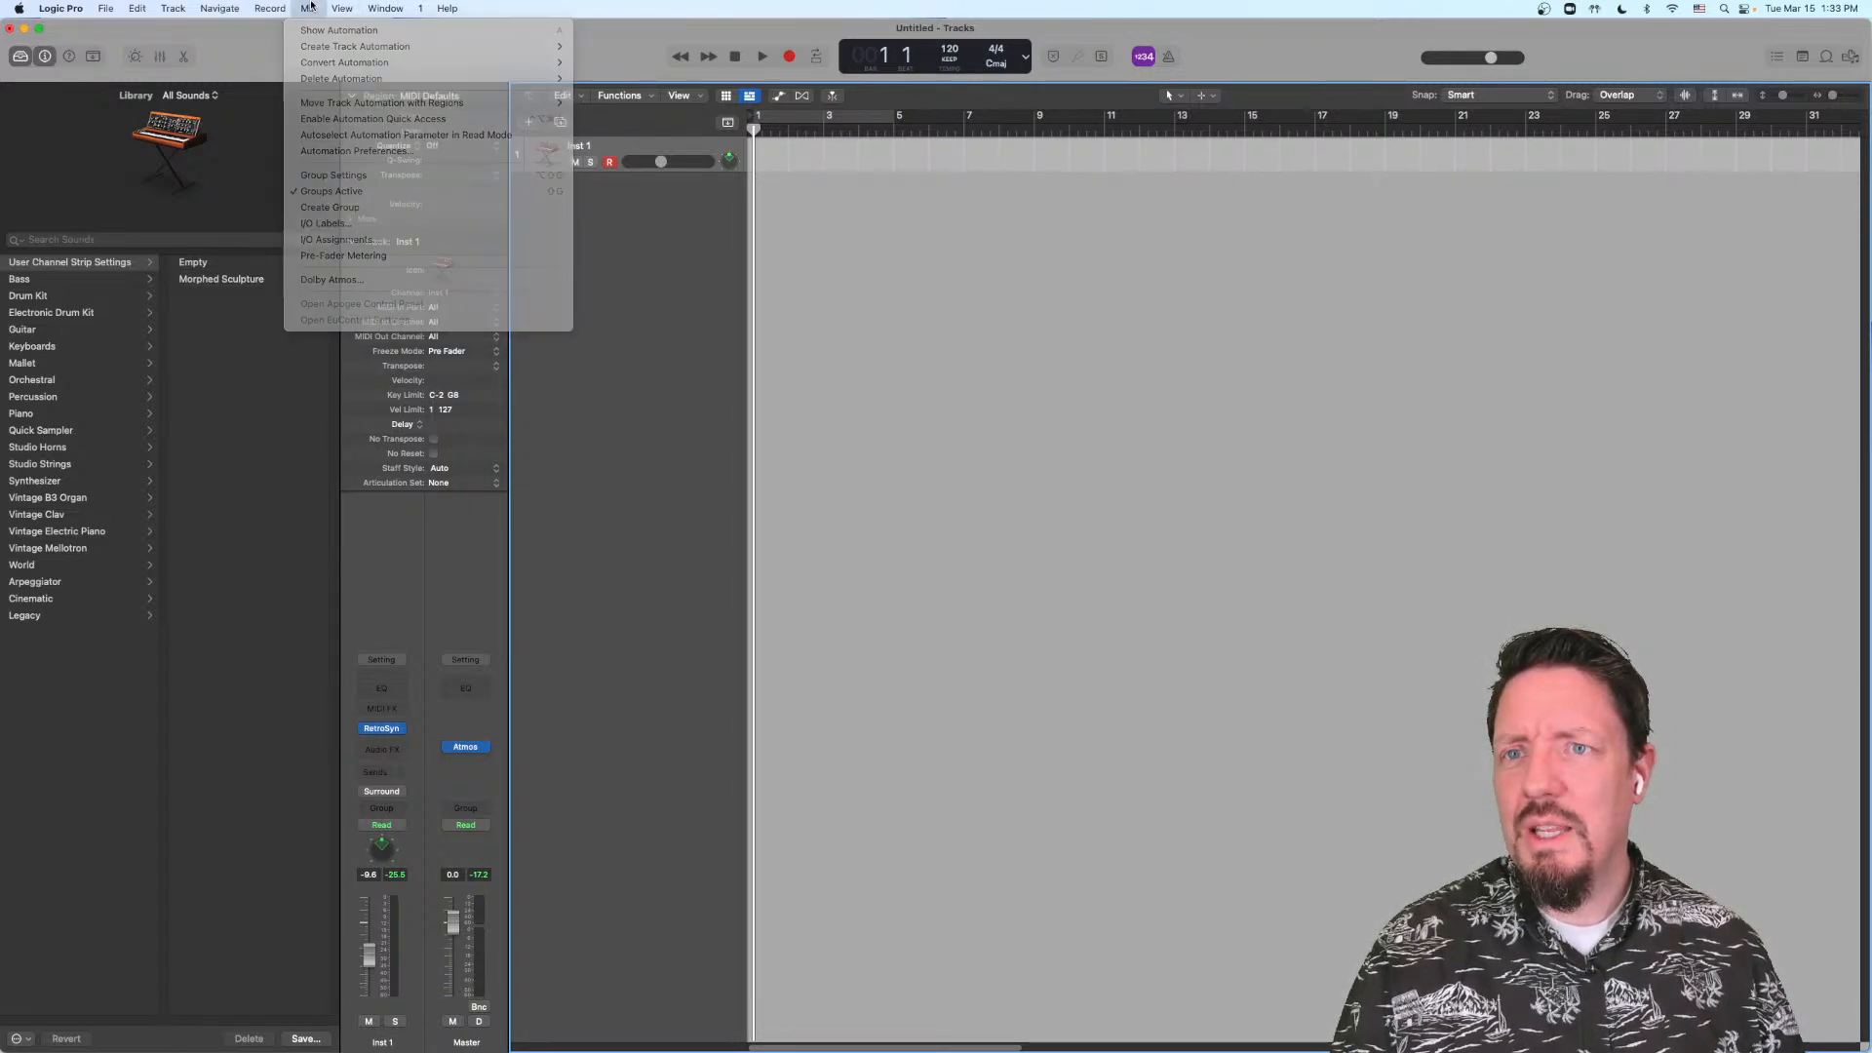
left_click(311, 7)
left_click(311, 7)
left_click(268, 7)
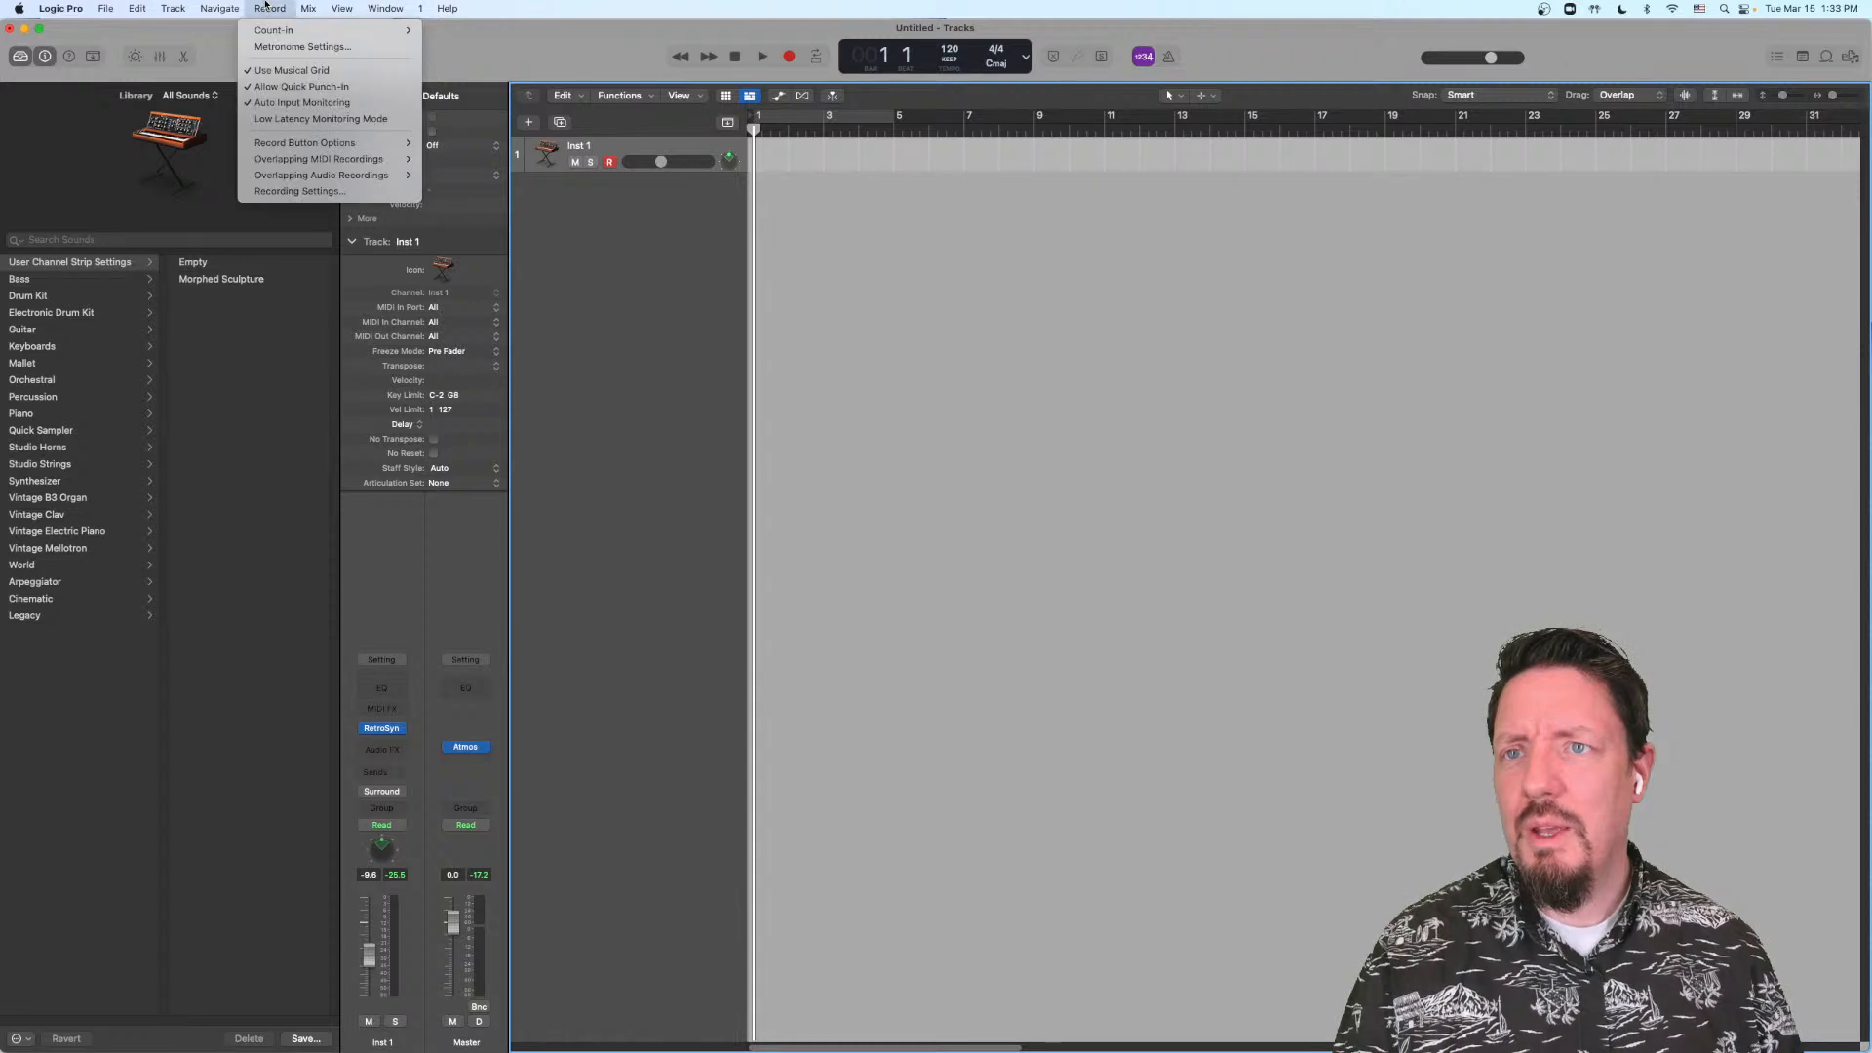
left_click(266, 6)
left_click(266, 5)
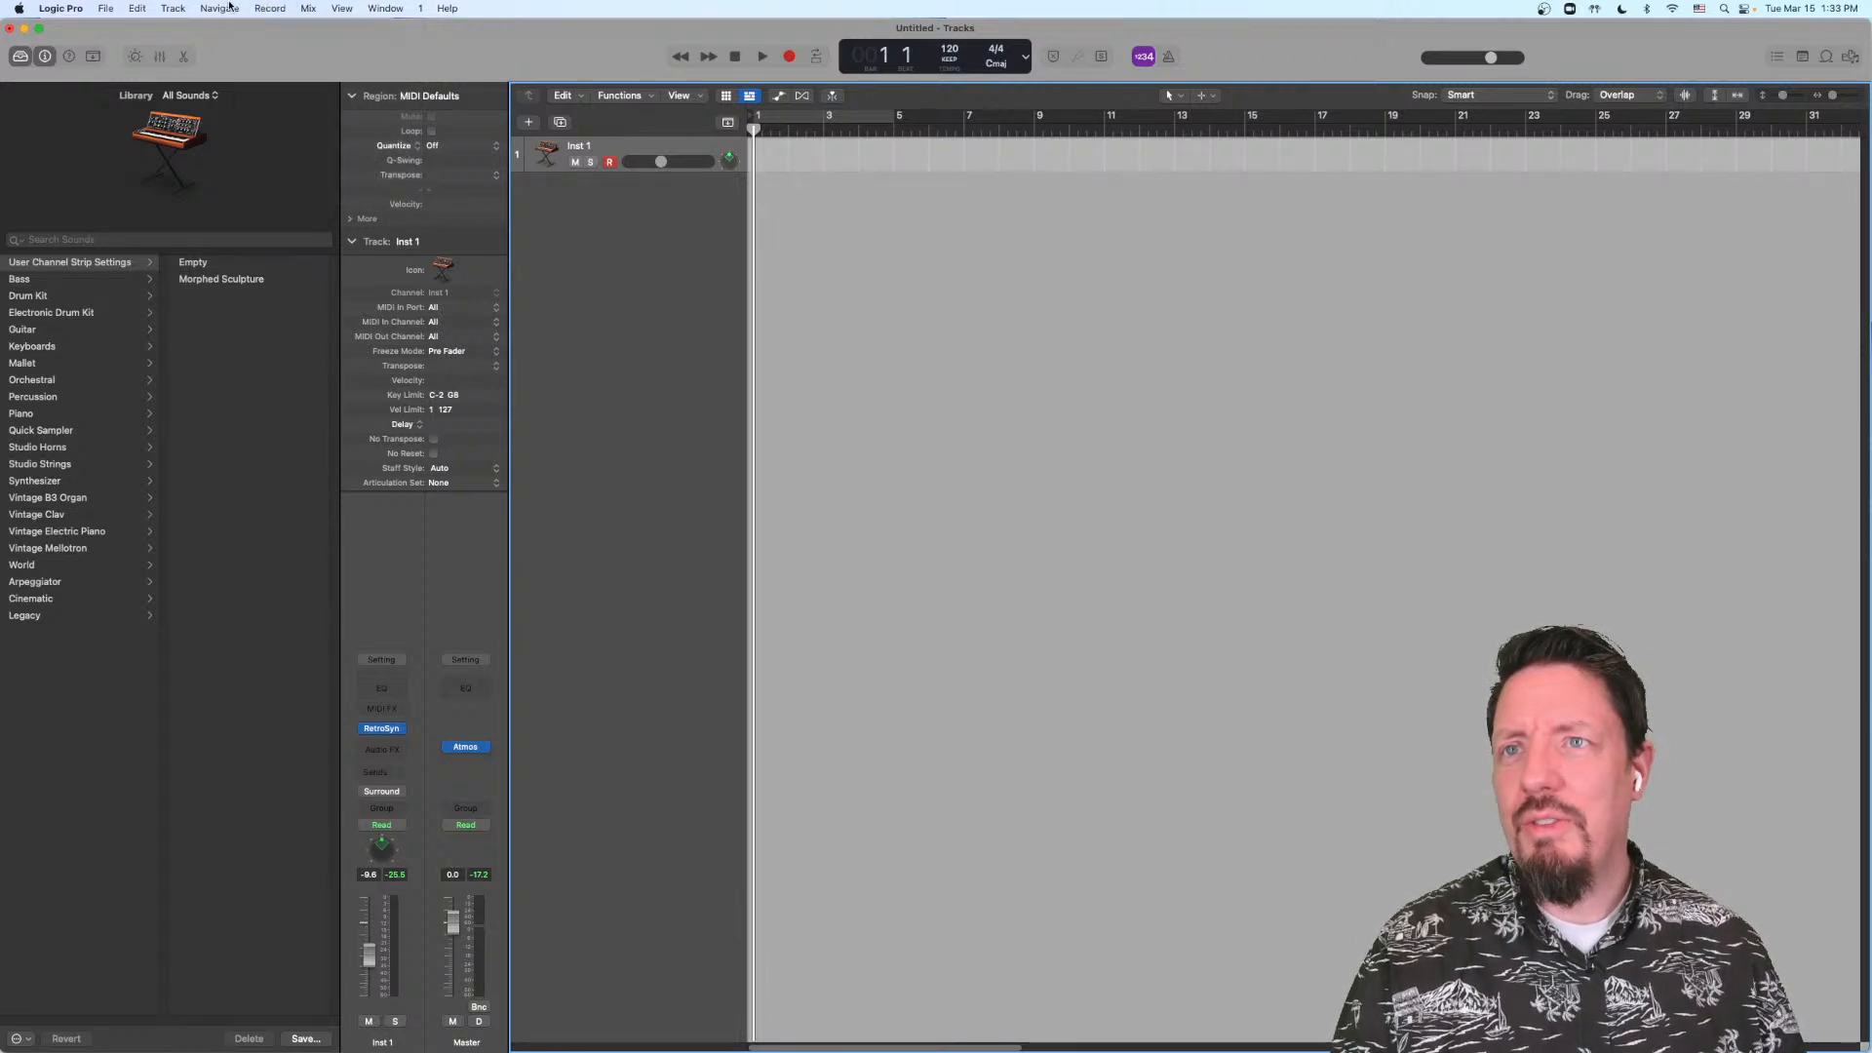
left_click(226, 8)
left_click(231, 7)
left_click(231, 7)
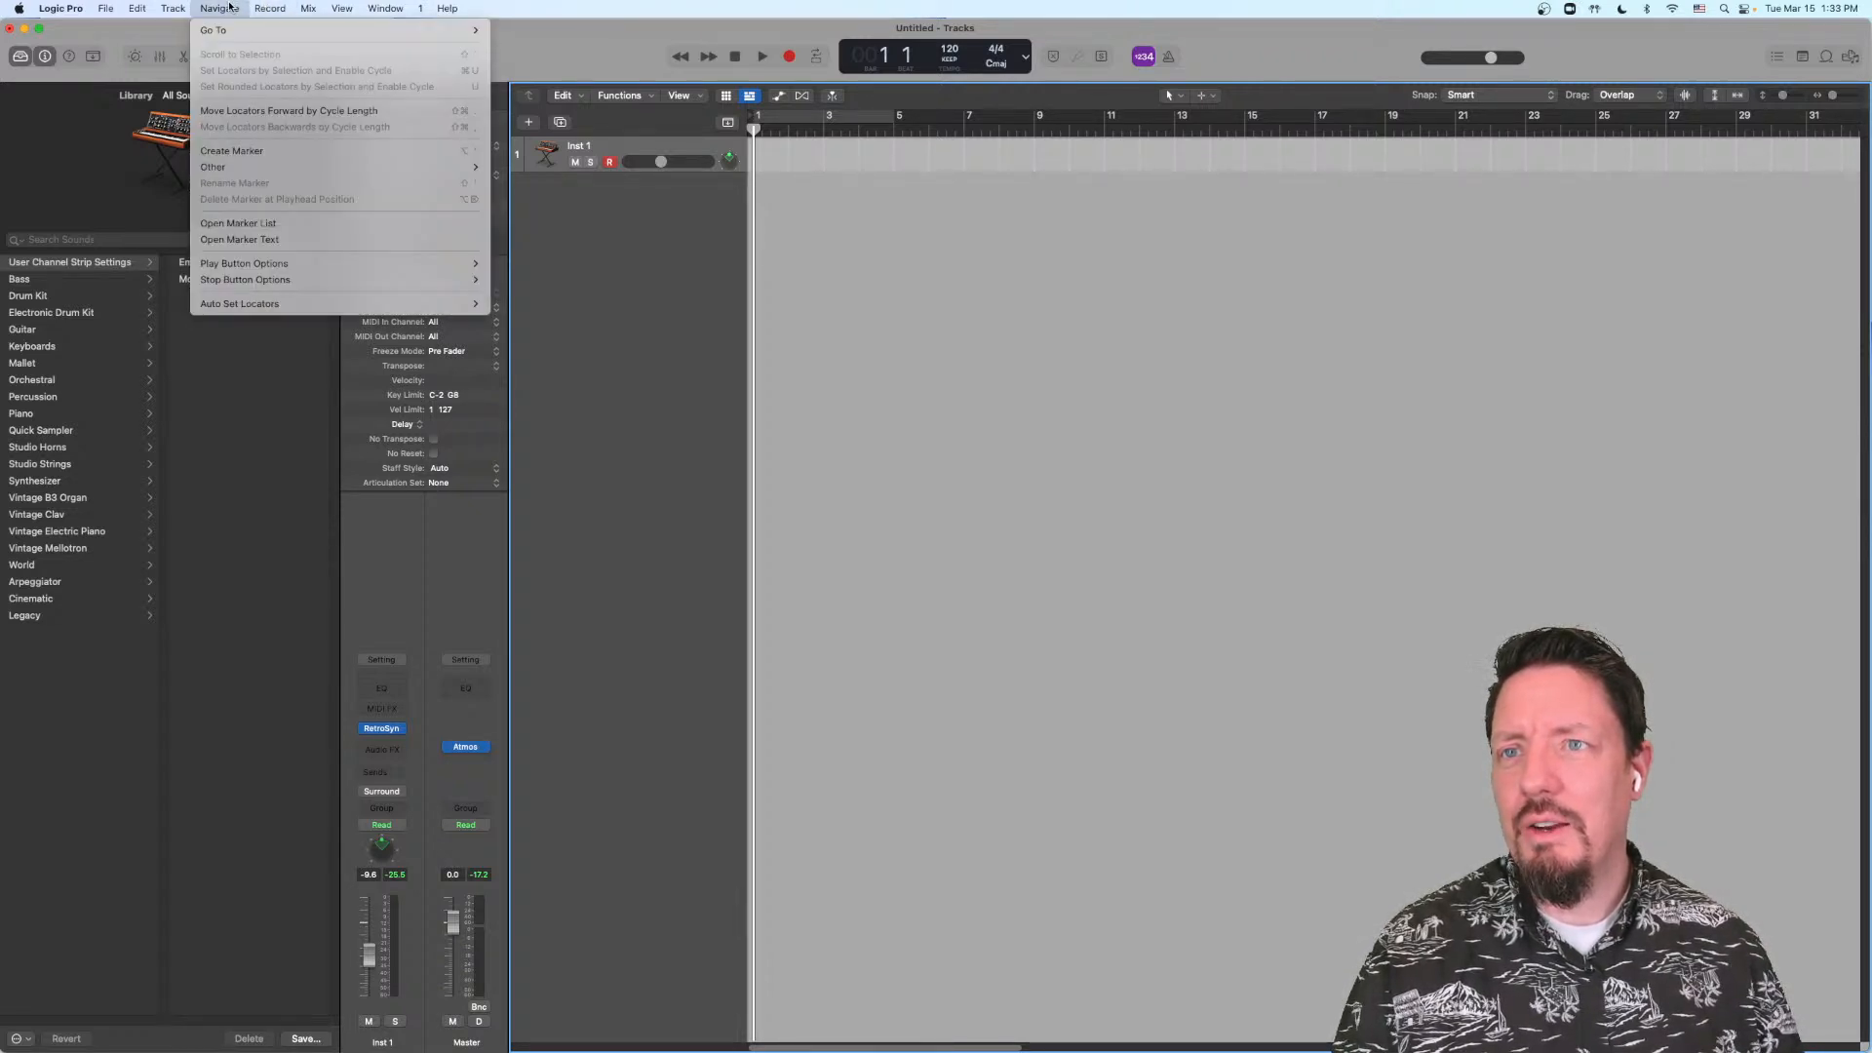
left_click(230, 6)
Step: Compare the standard and alternate command lists for Track, Edit and File
left_click(172, 7)
left_click(168, 5)
left_click(166, 5)
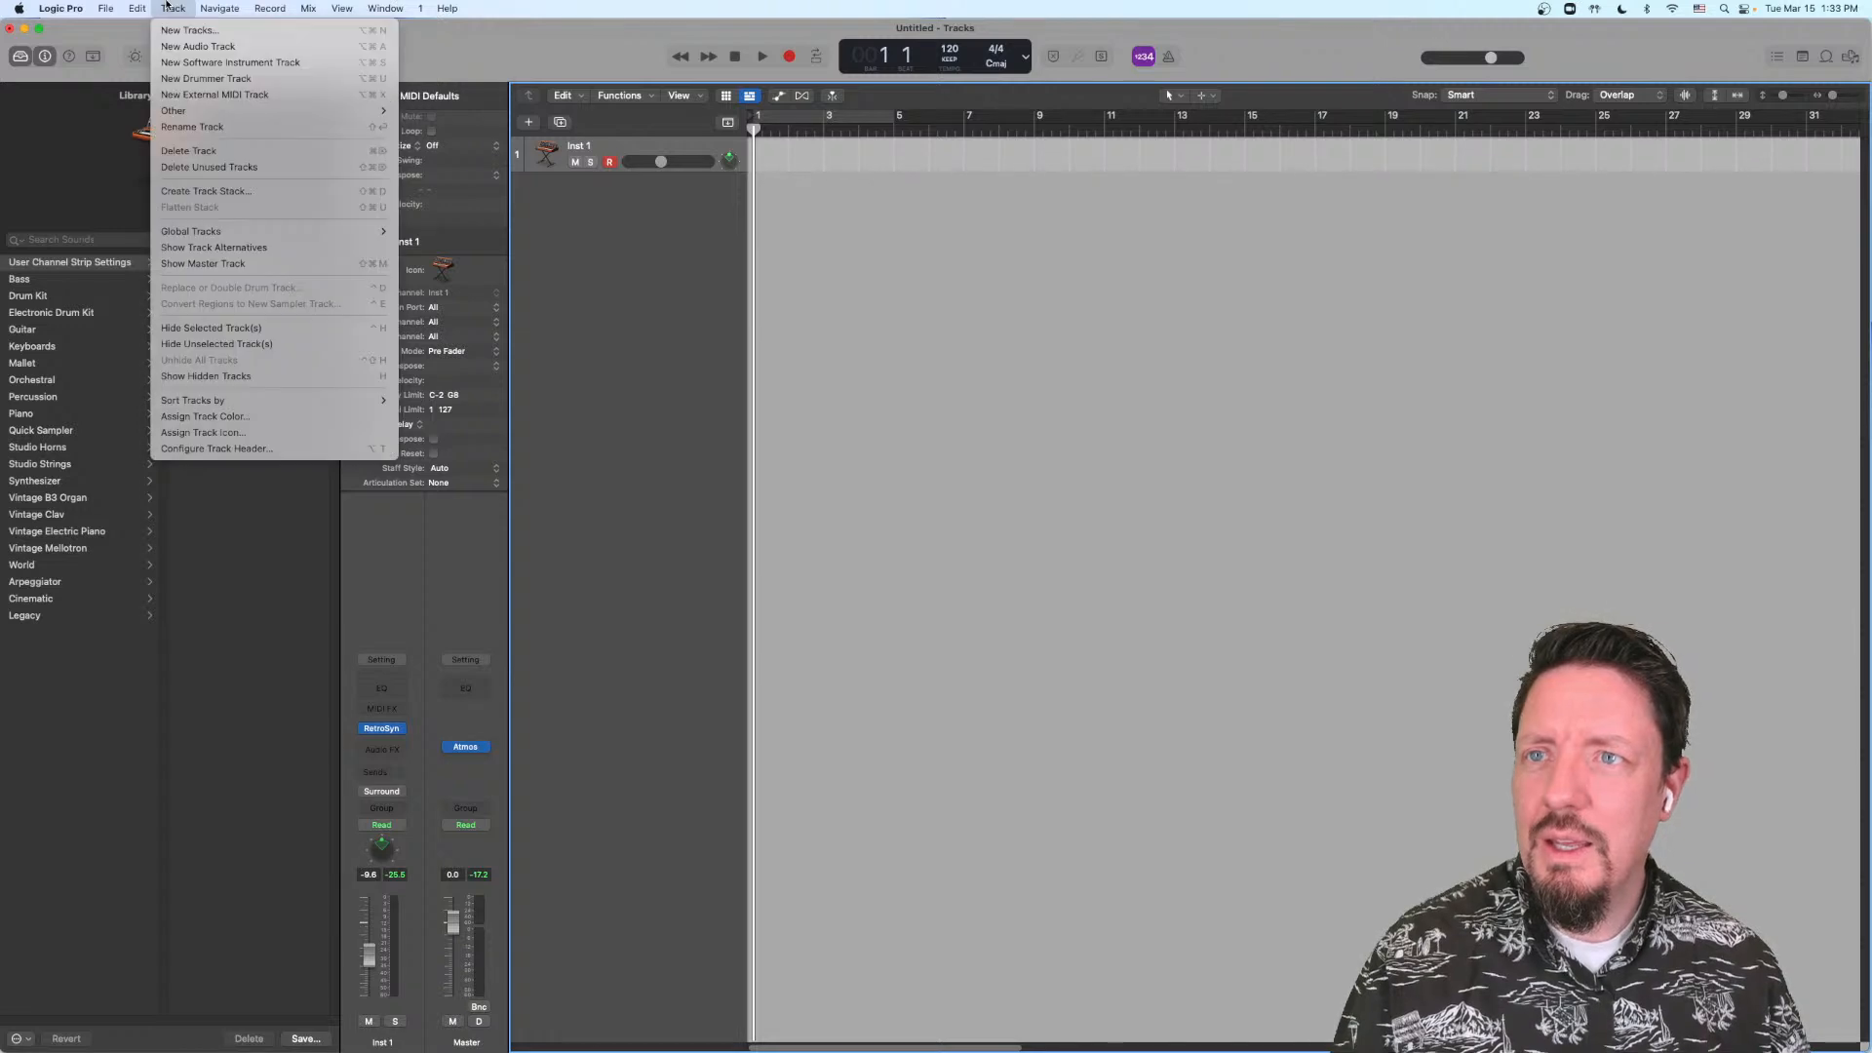
left_click(167, 6)
left_click(138, 7)
left_click(137, 6)
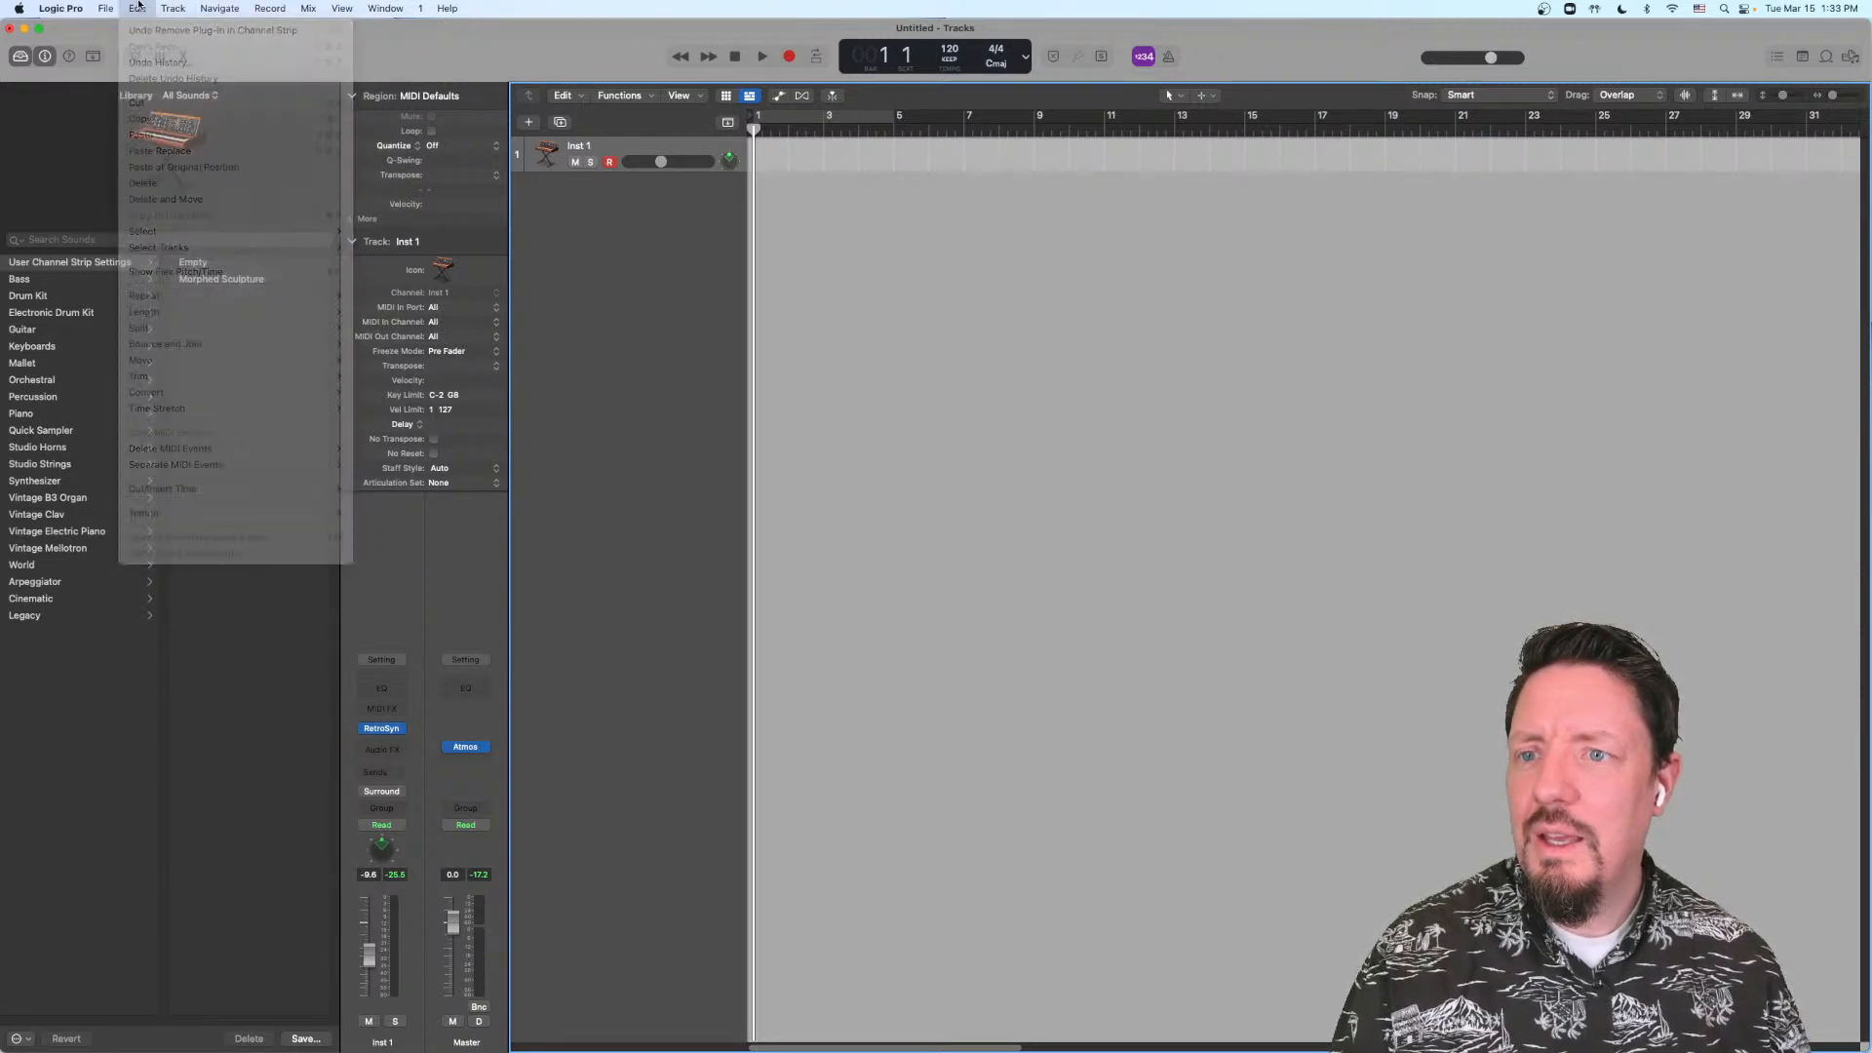
left_click(138, 6)
left_click(137, 6)
left_click(108, 6)
left_click(108, 6)
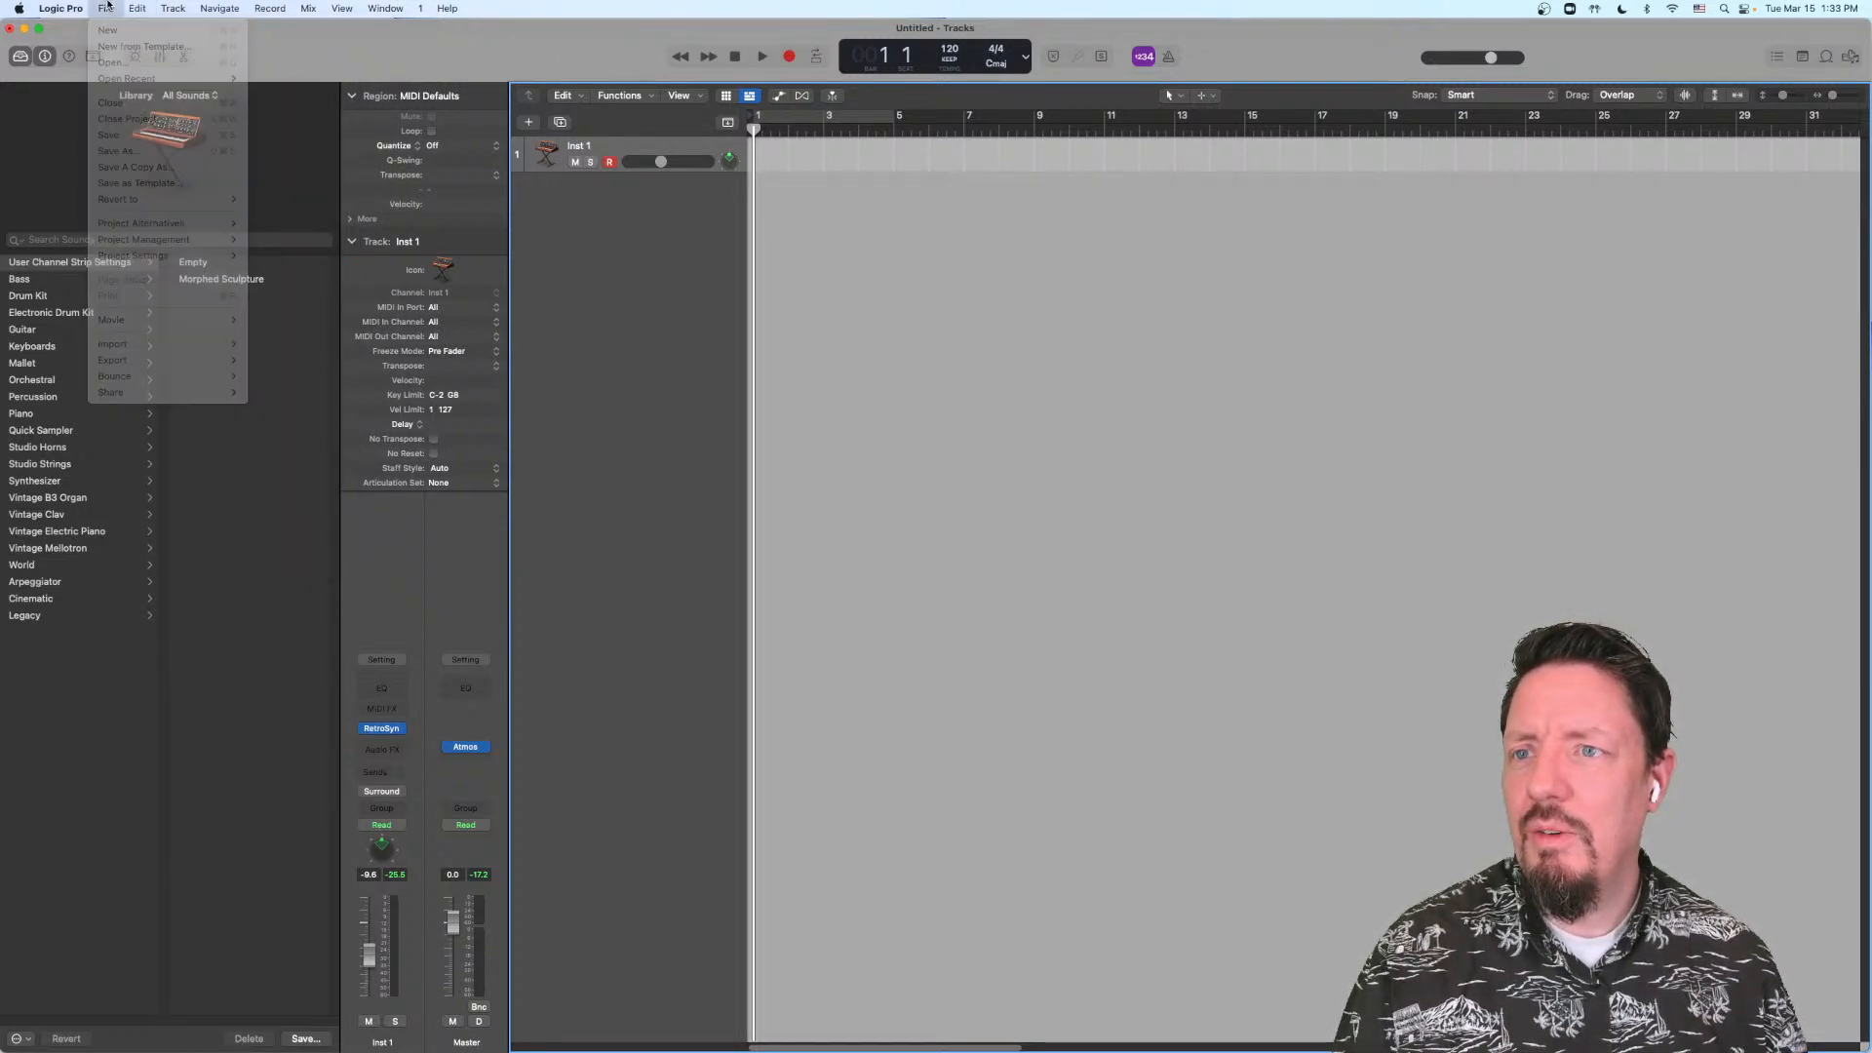
left_click(108, 6)
left_click(108, 6)
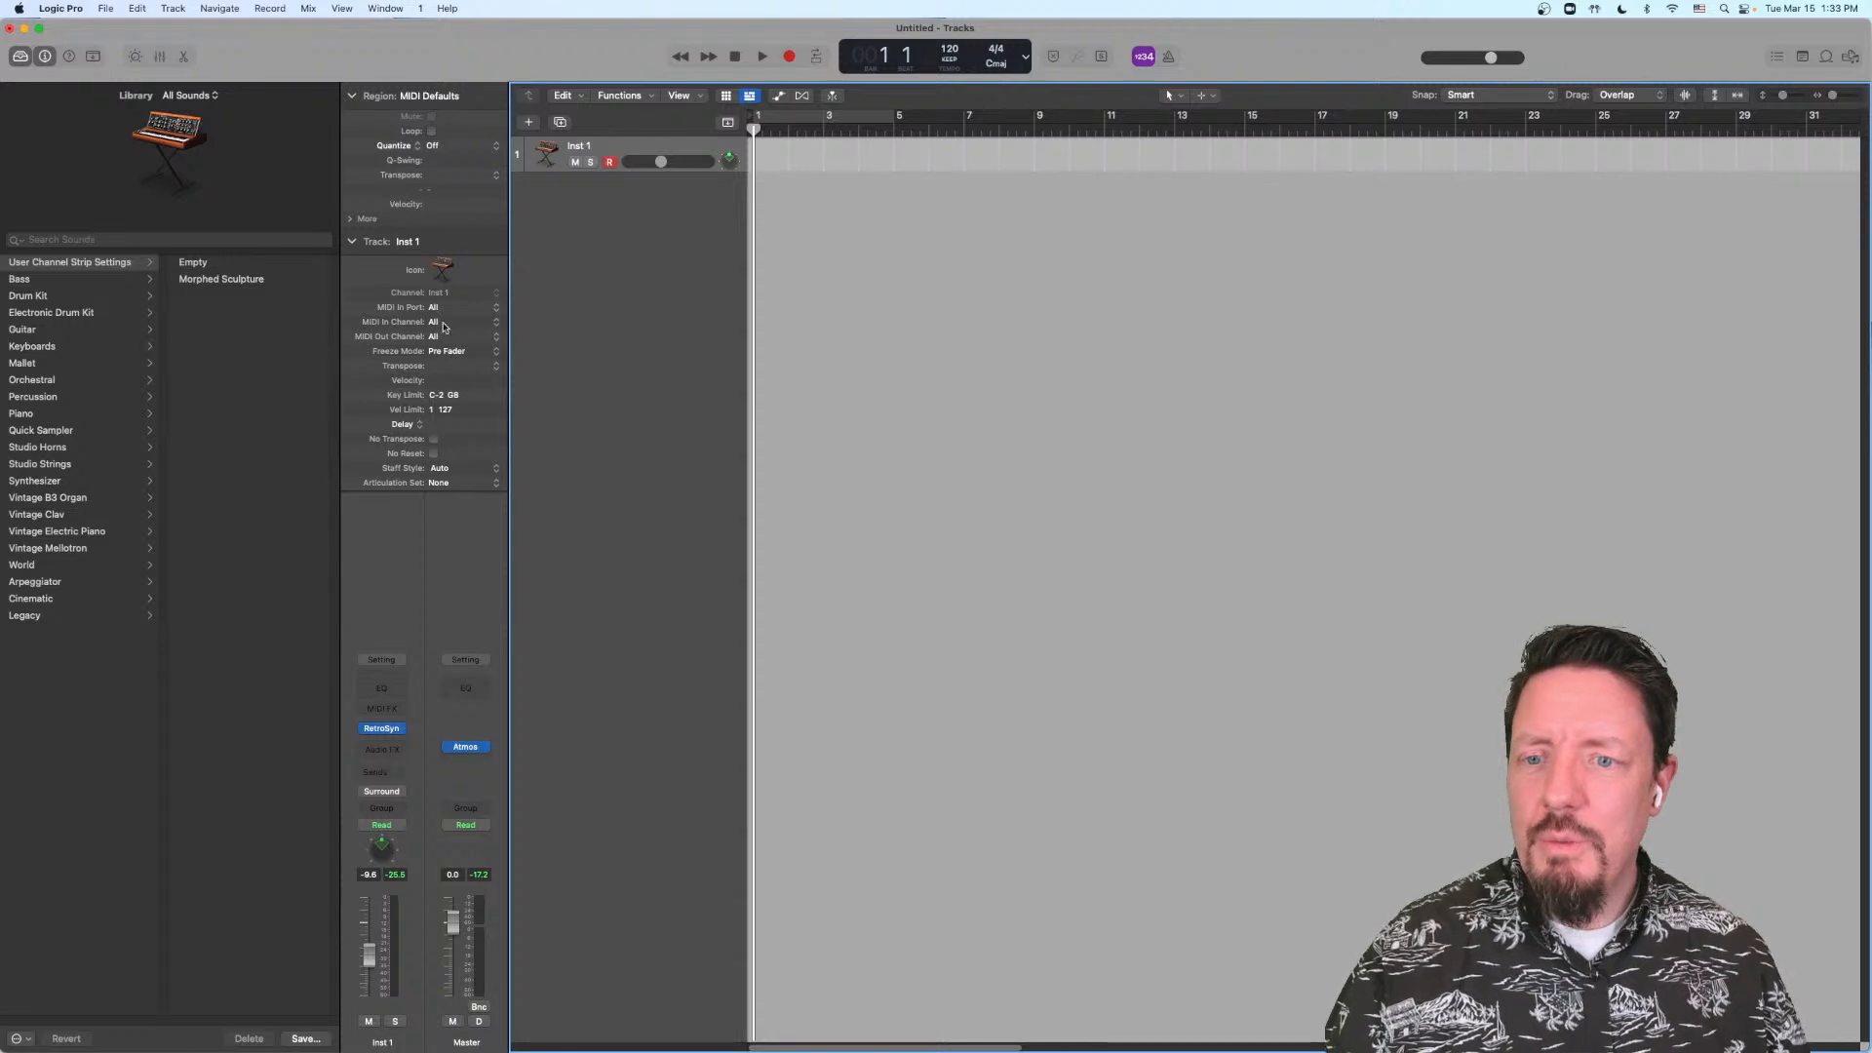
Step: Reveal the hidden Legacy effects category for the Inst 1 channel and review its plug-ins, without inserting any
left_click(396, 749)
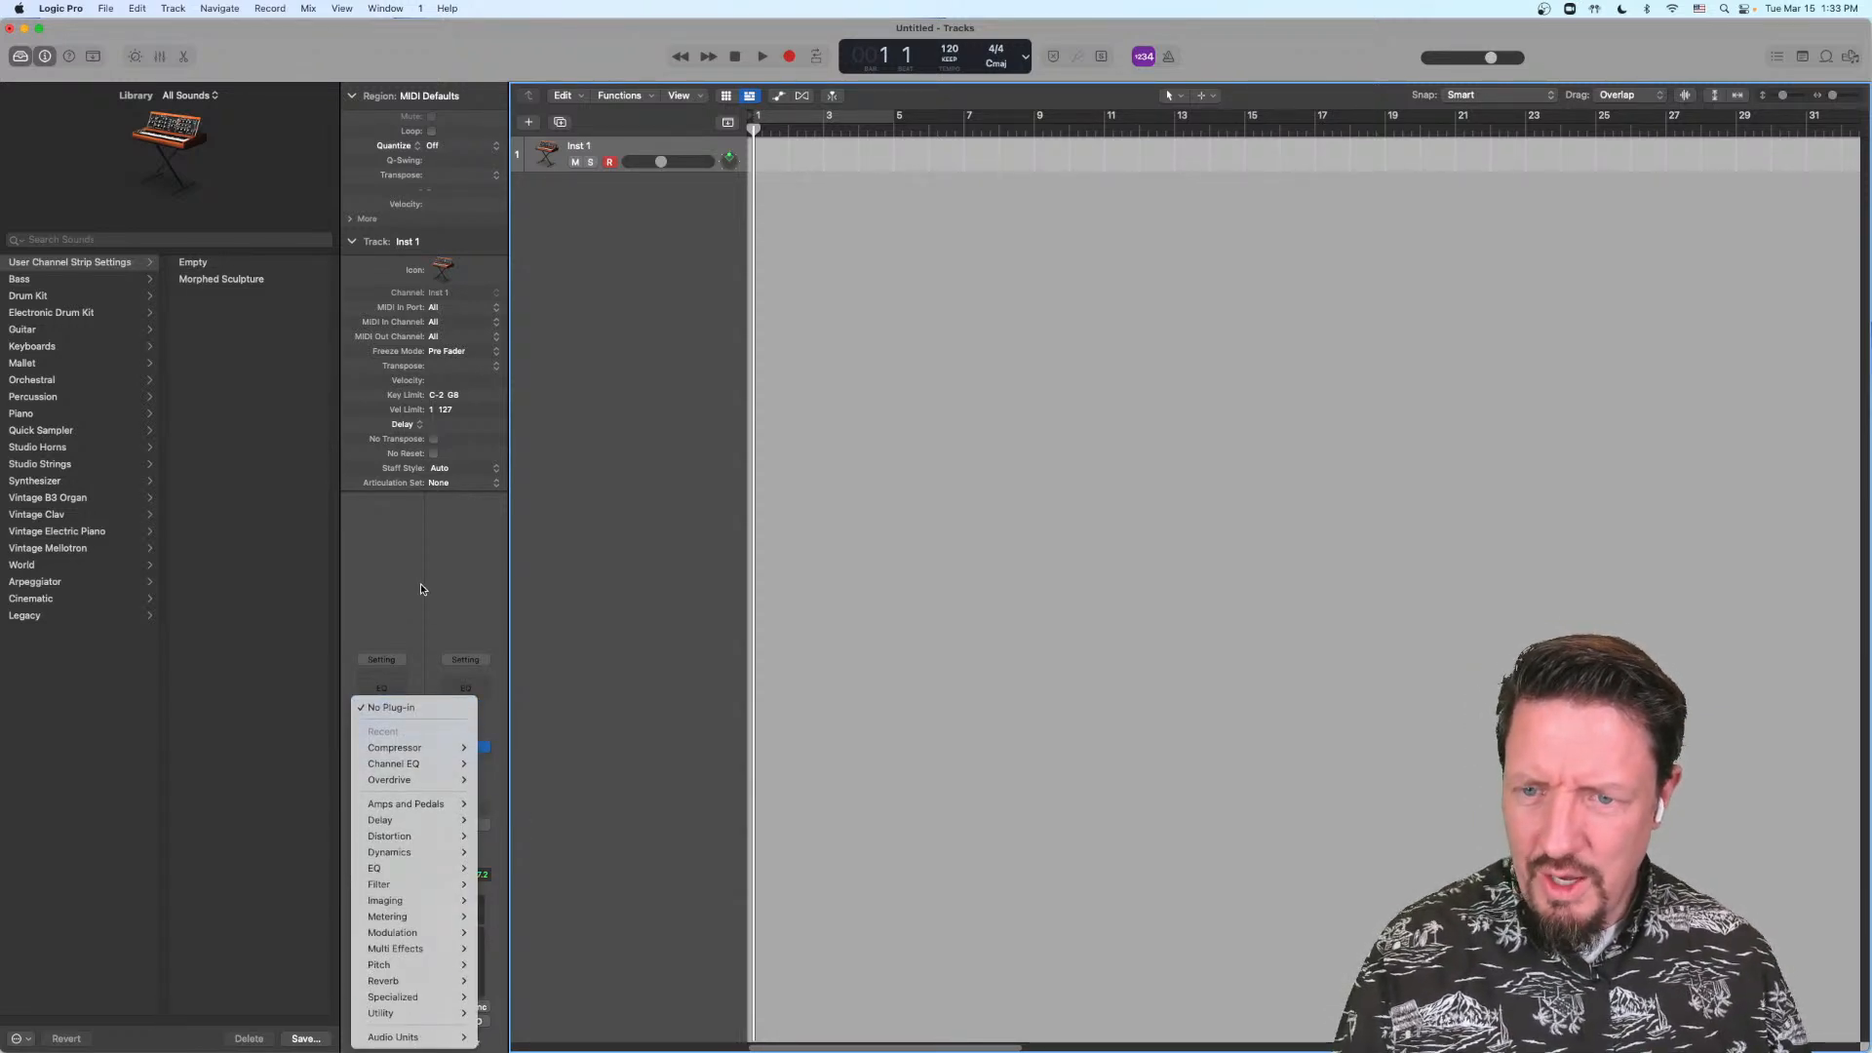
left_click(408, 617)
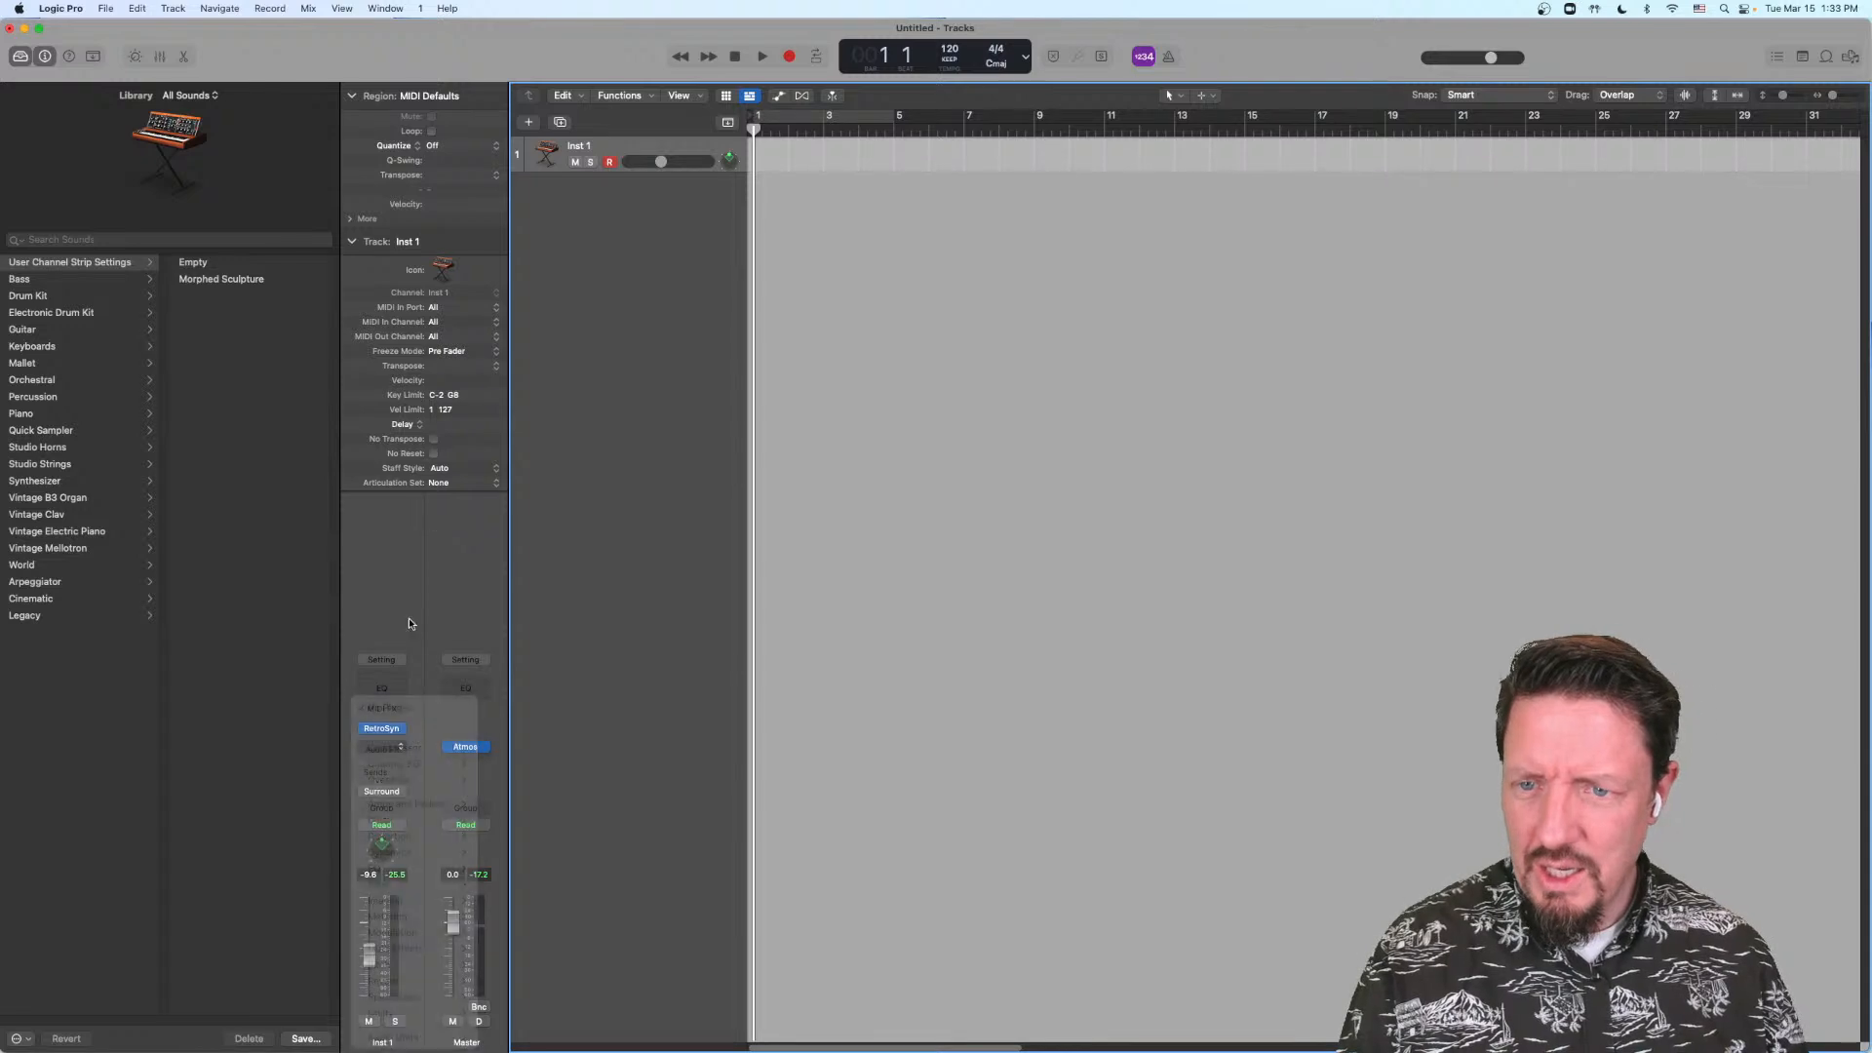
left_click(385, 748)
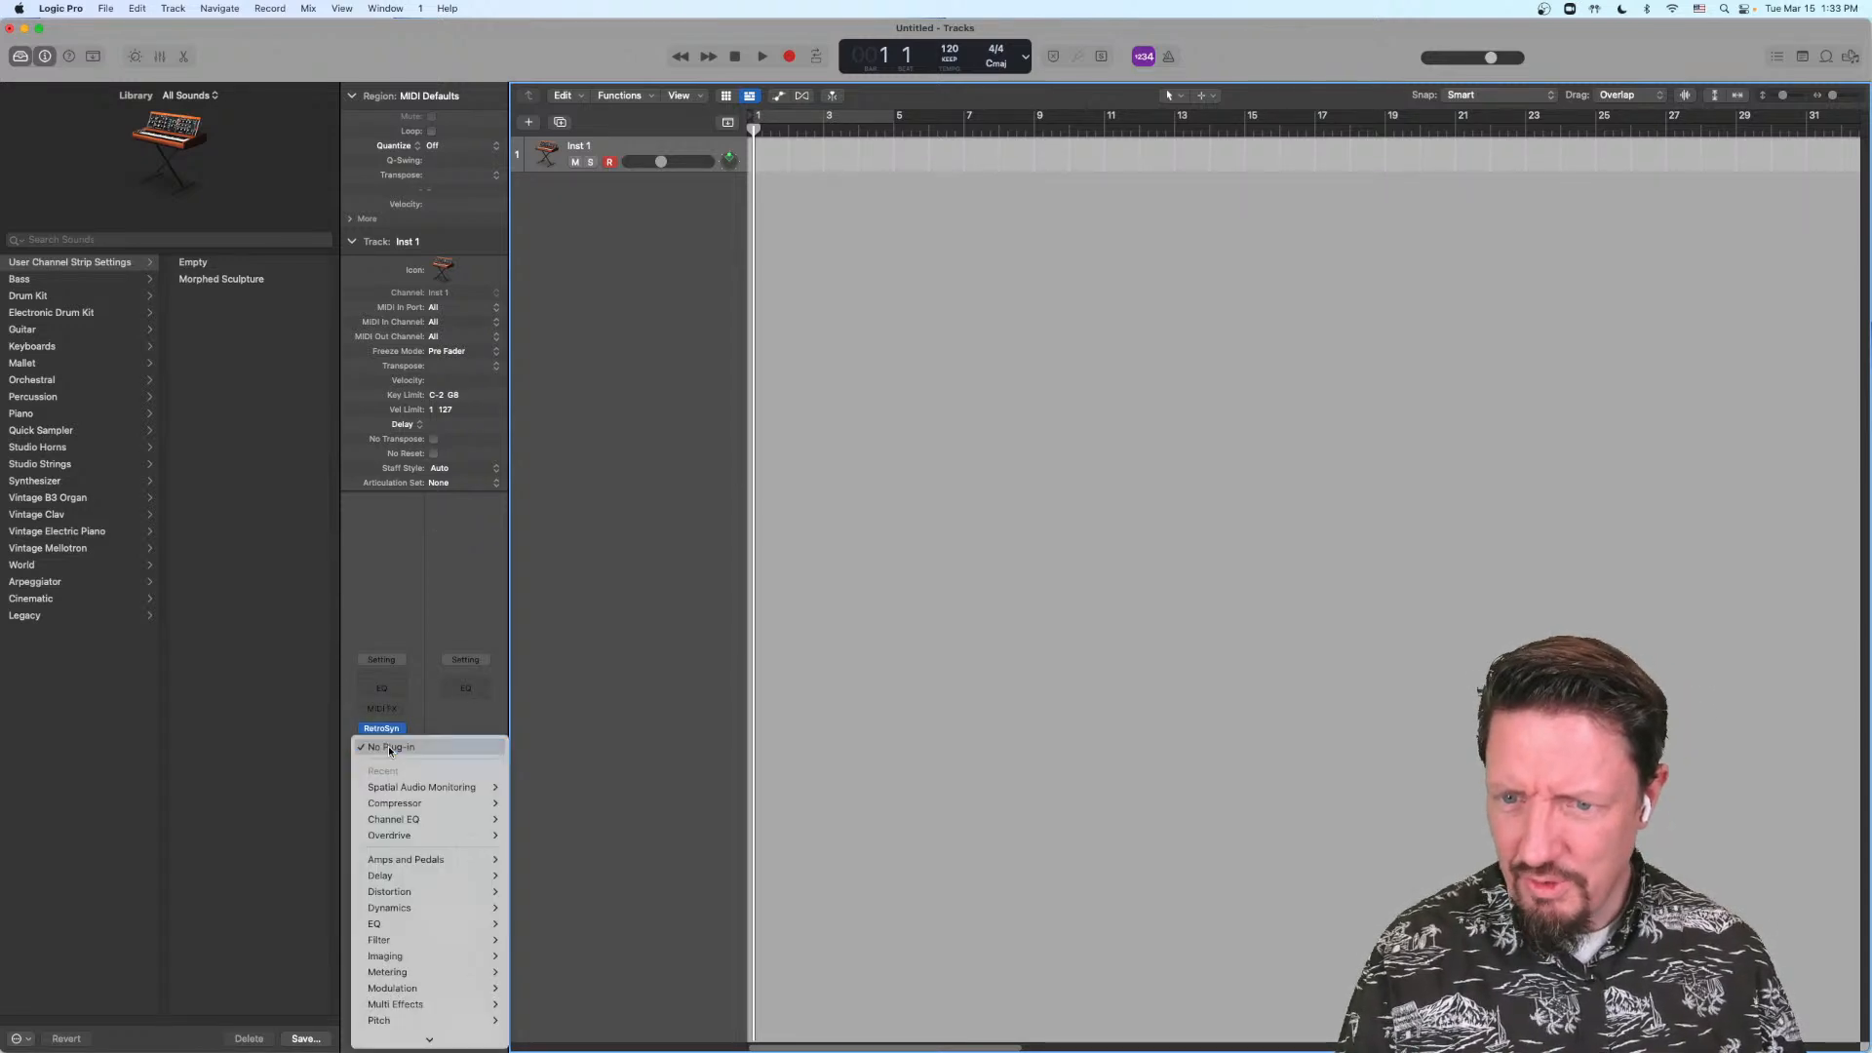
mouse_move(375, 1016)
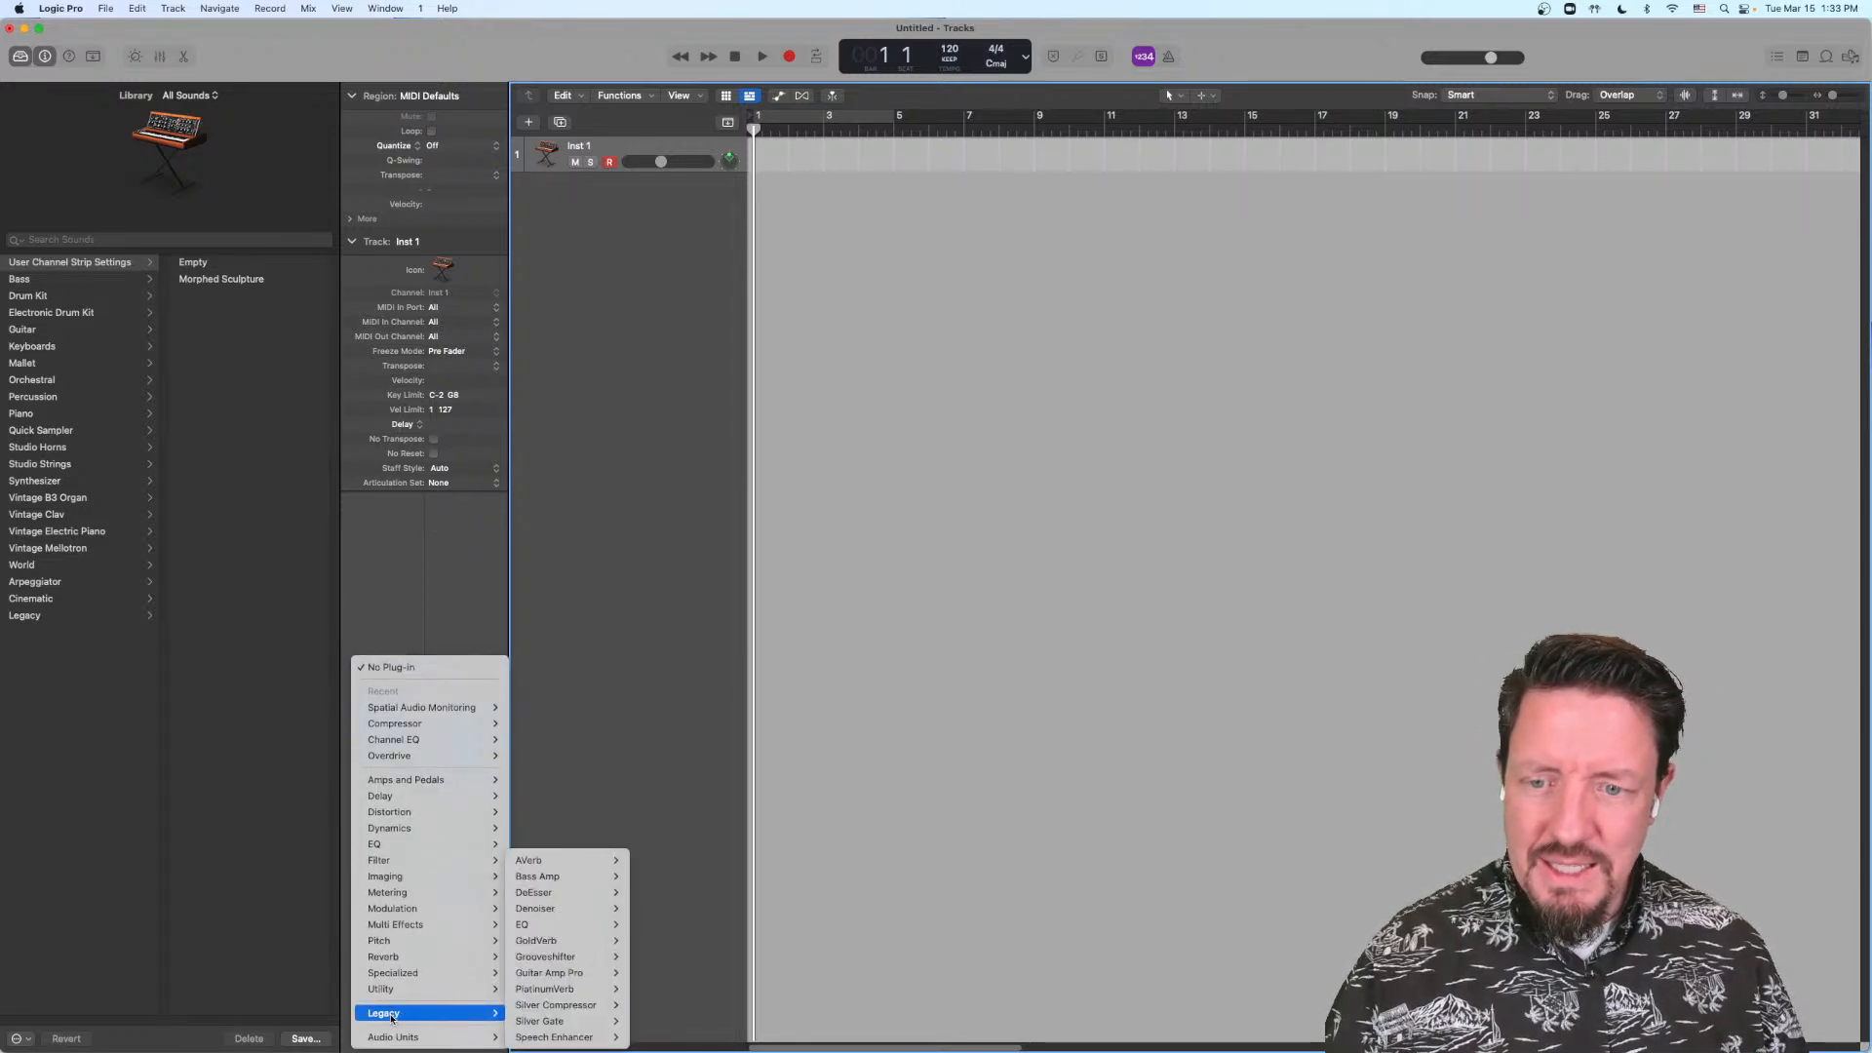
mouse_move(563, 858)
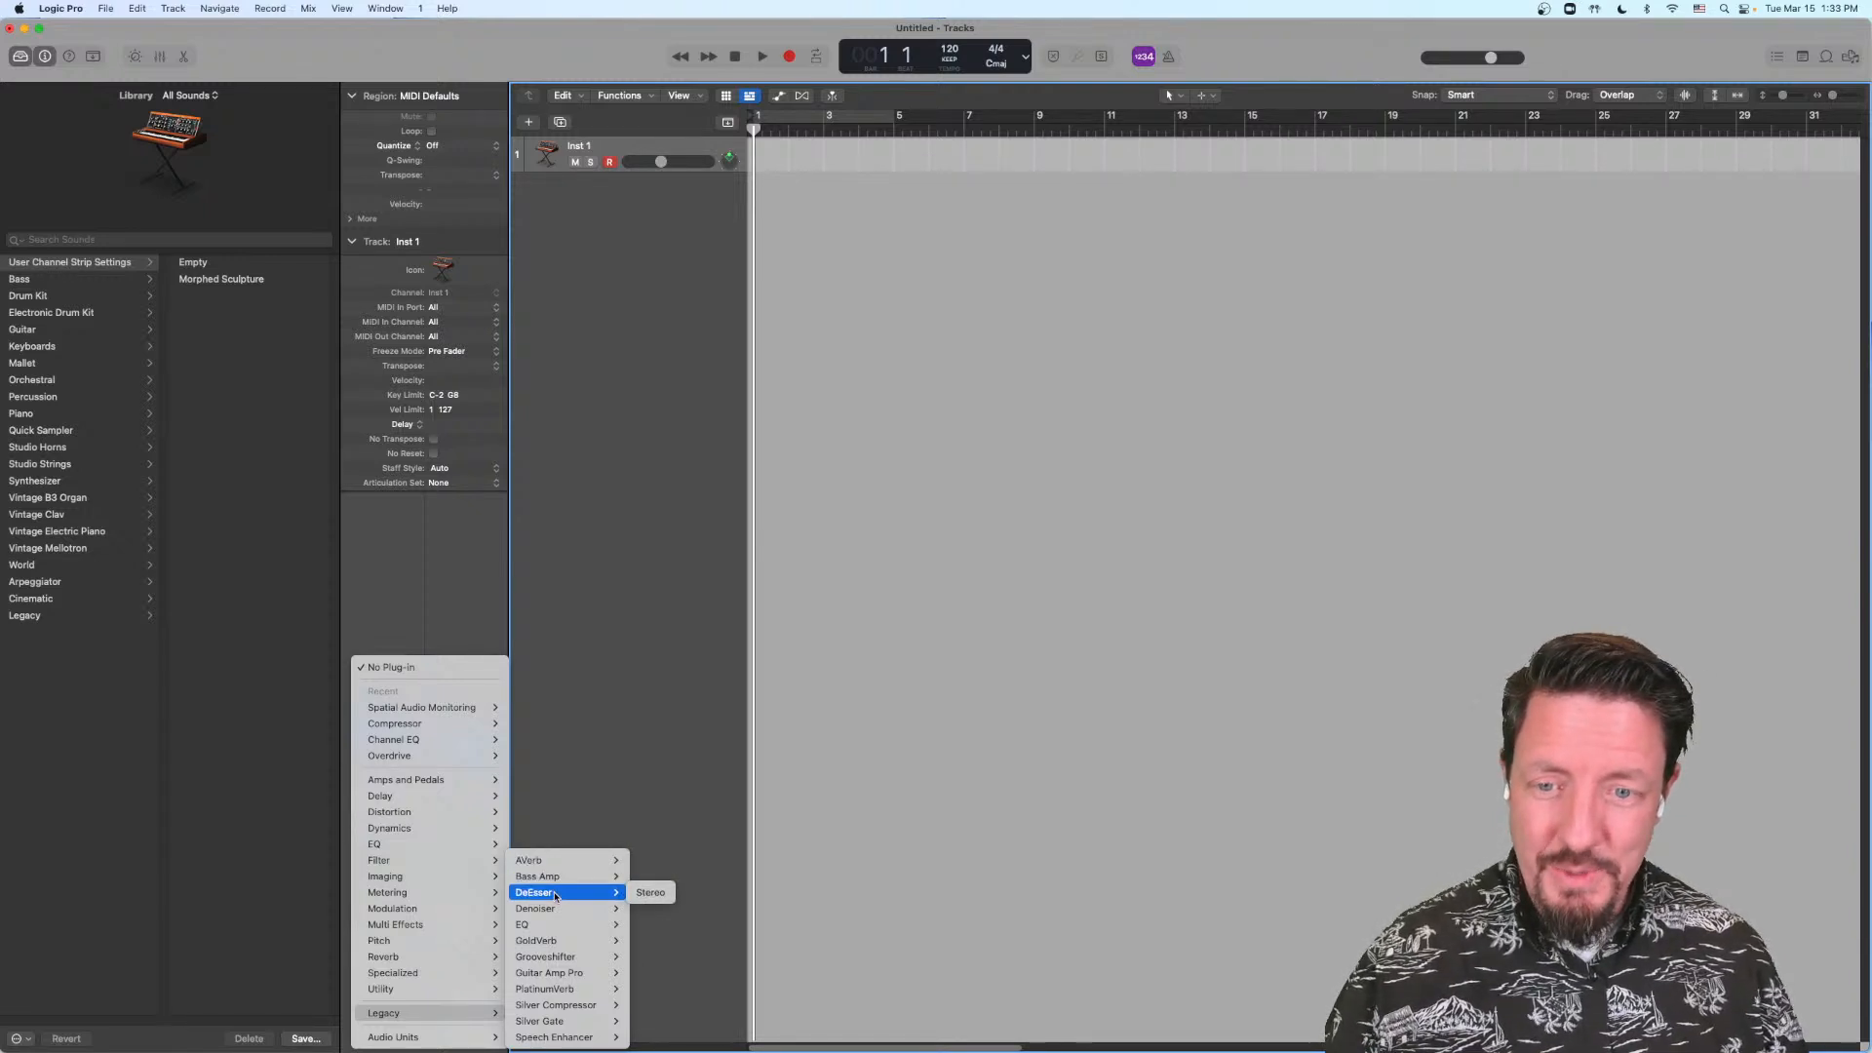
mouse_move(560, 924)
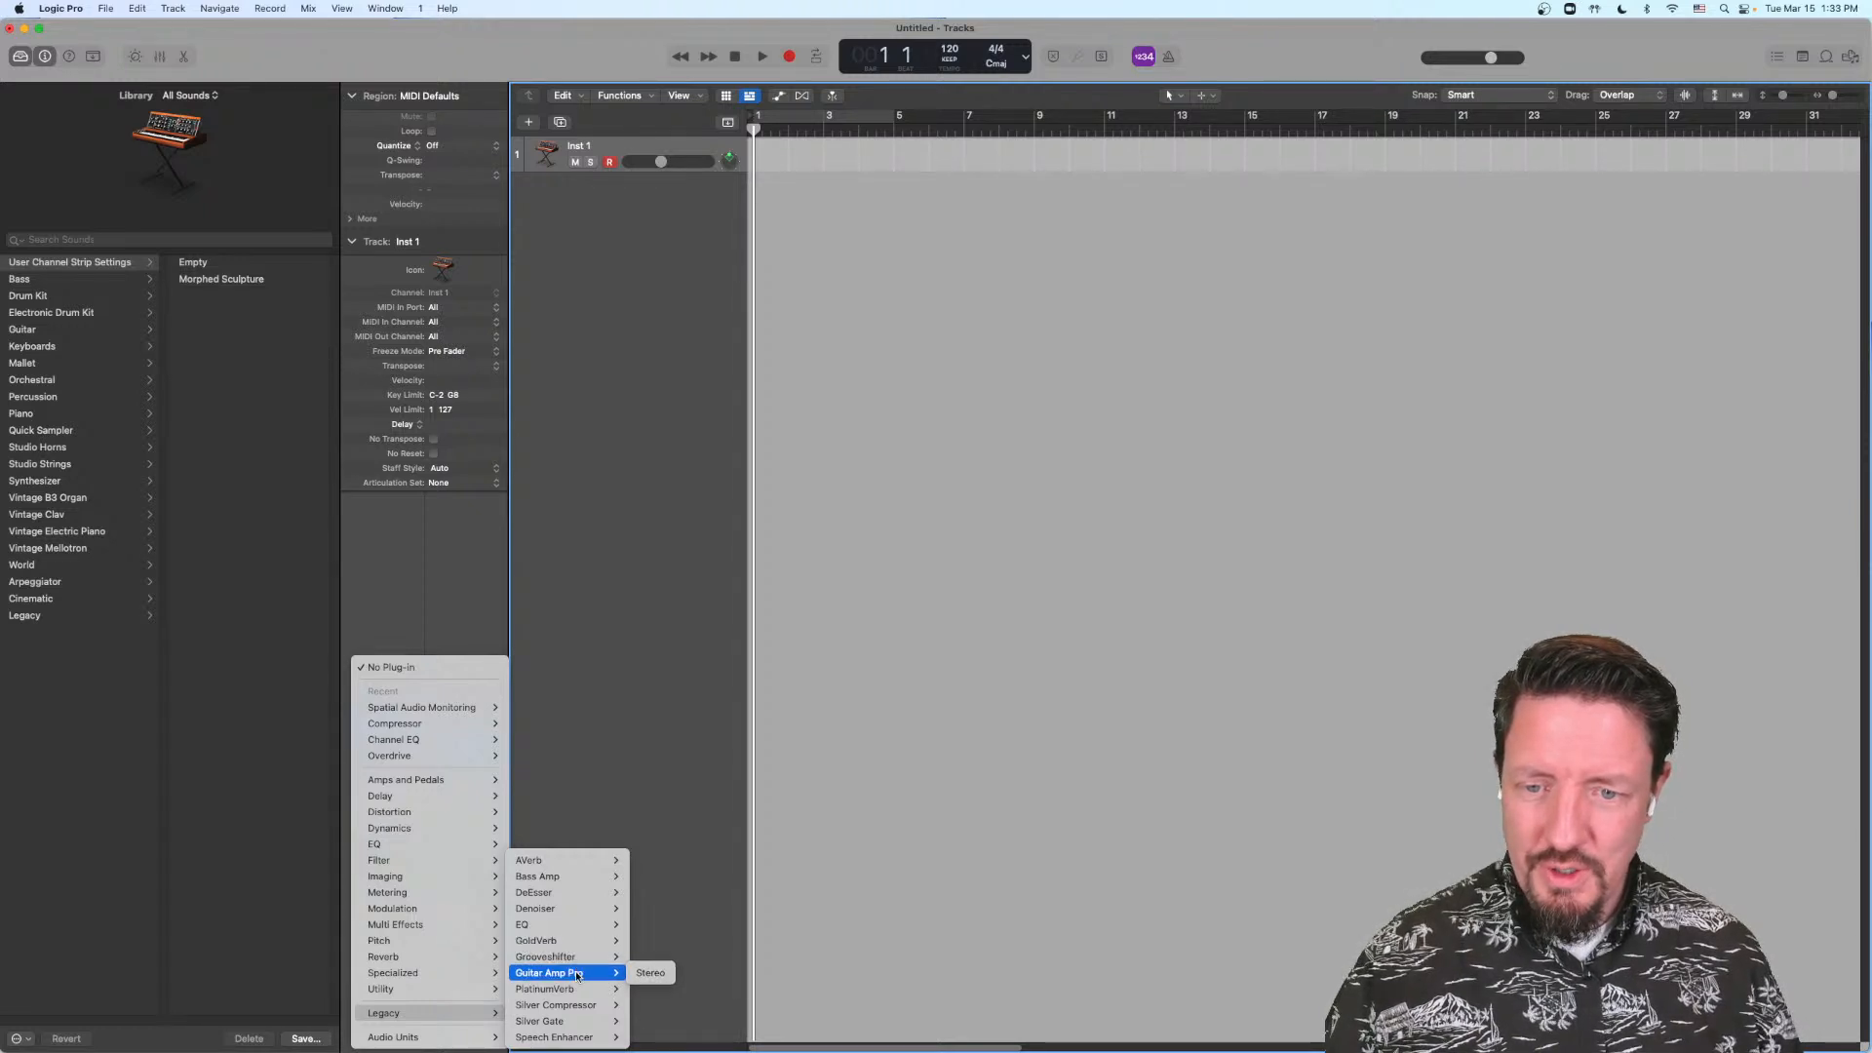
mouse_move(576, 1008)
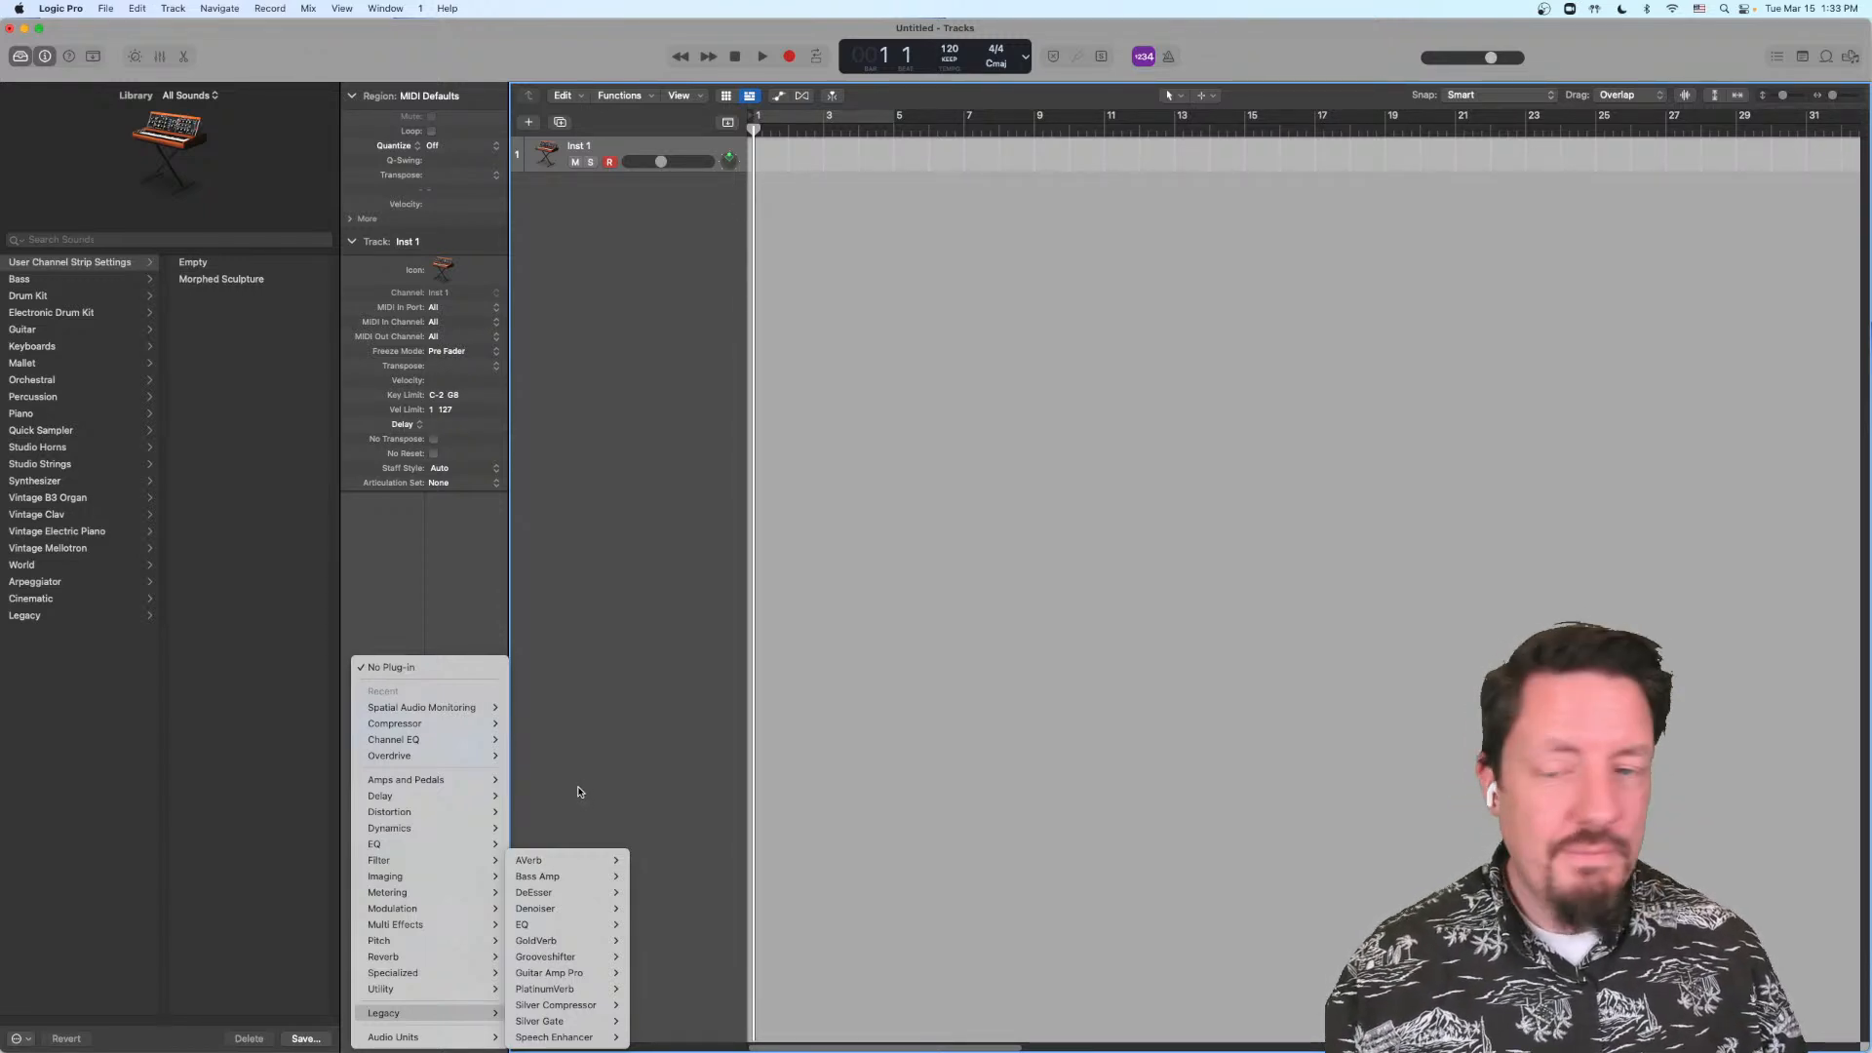
left_click(578, 788)
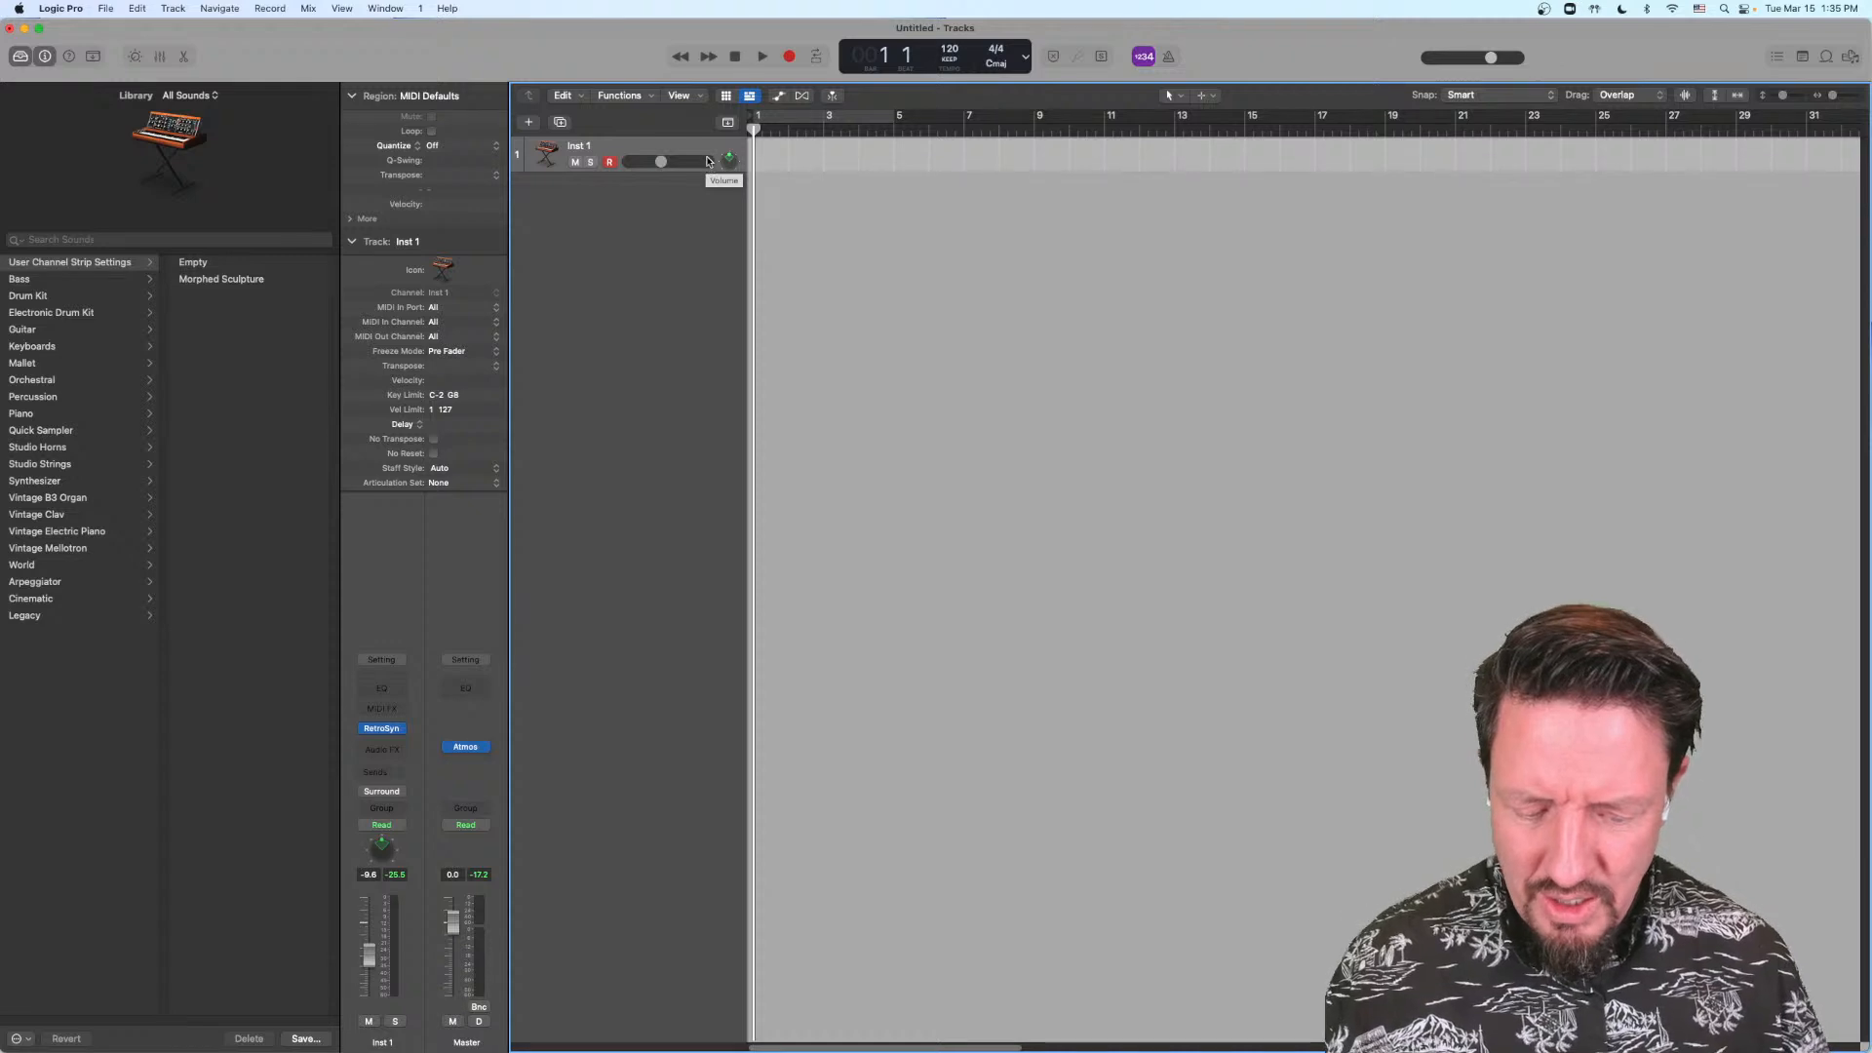
Step: Switch to System Preferences, search for "un", and review the Universal Control options for nearby Macs or iPads, then close them
left_click(69, 8)
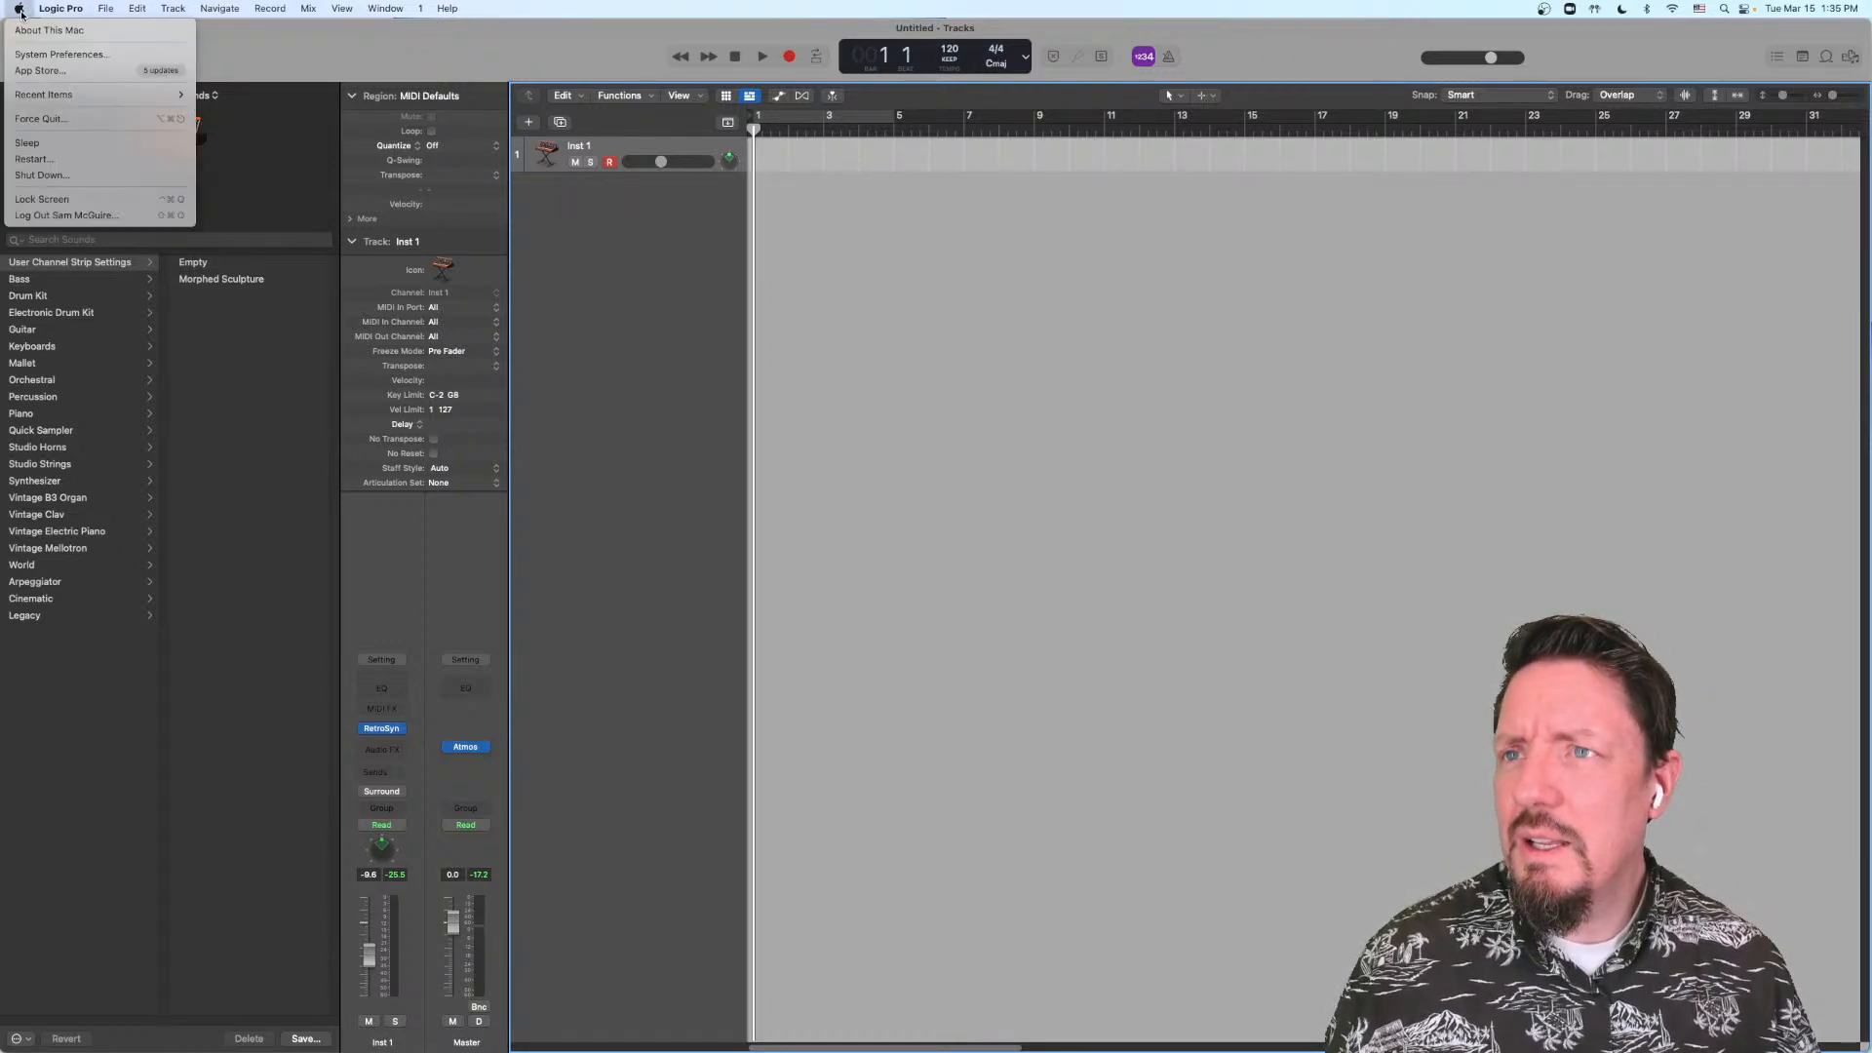
left_click(892, 221)
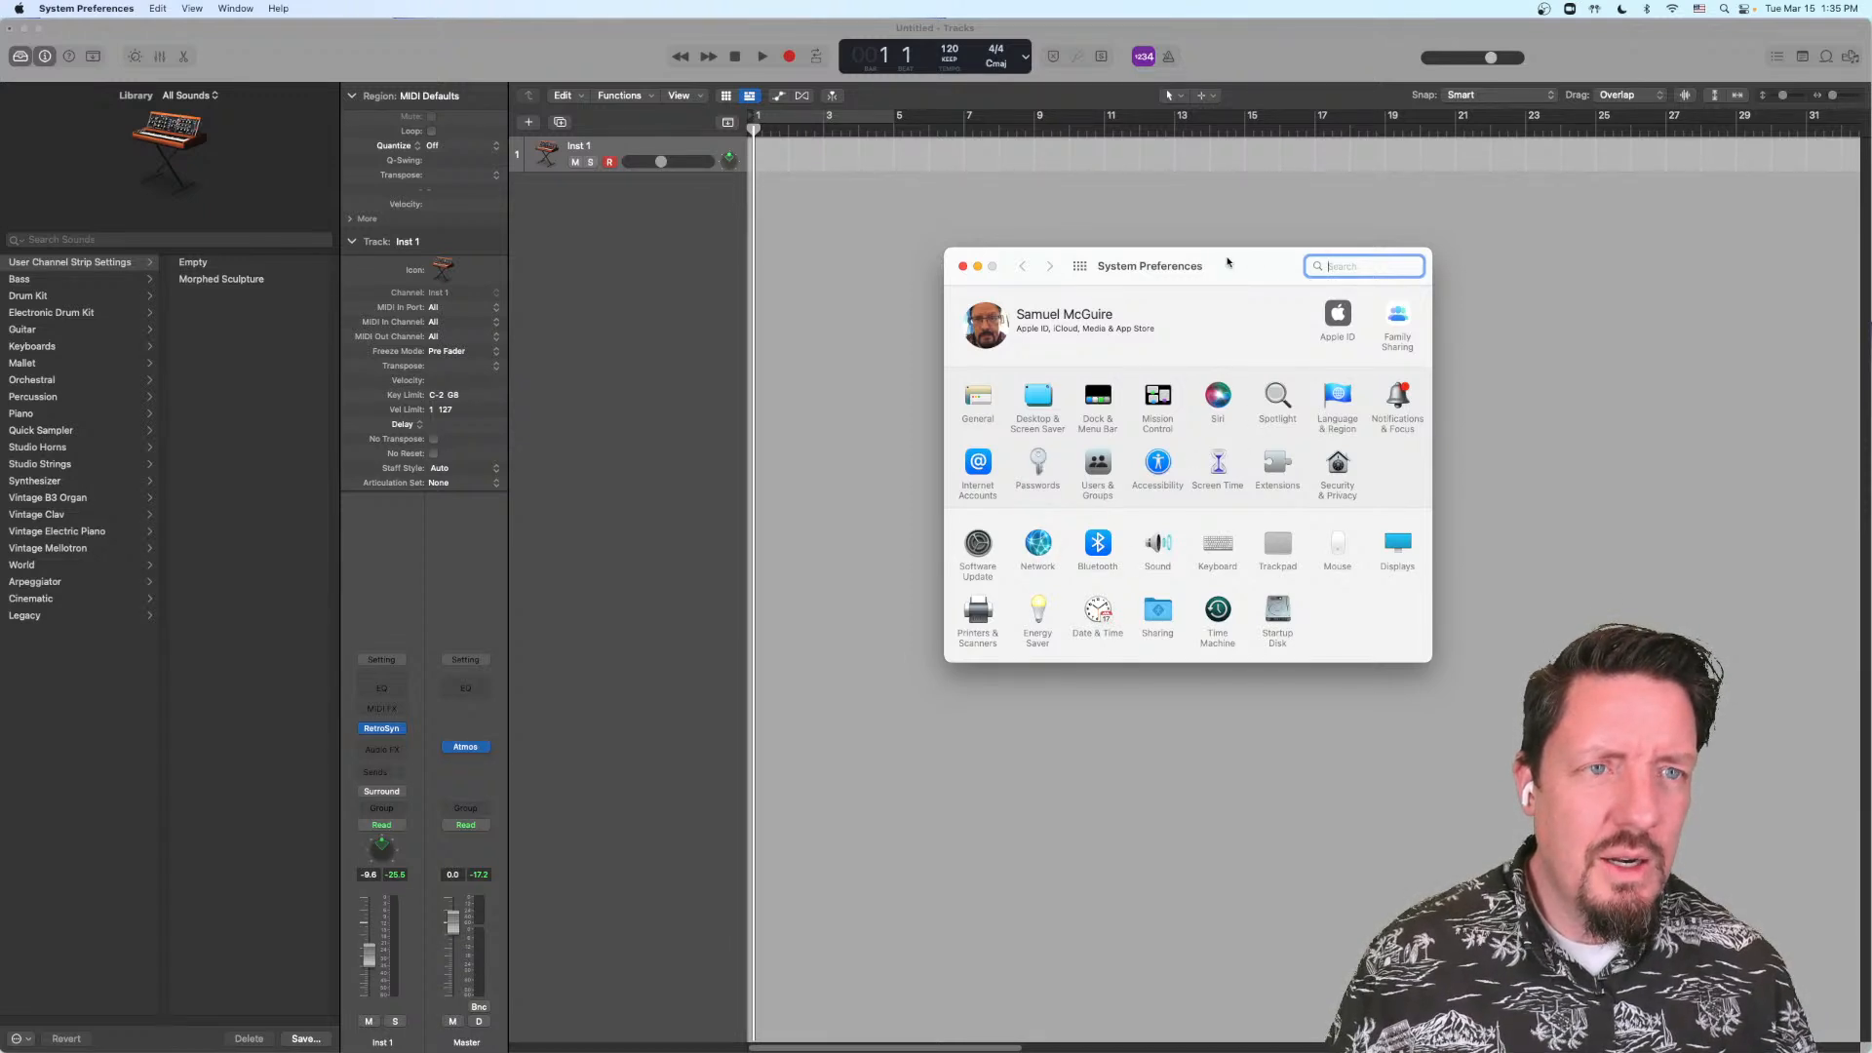
type("un")
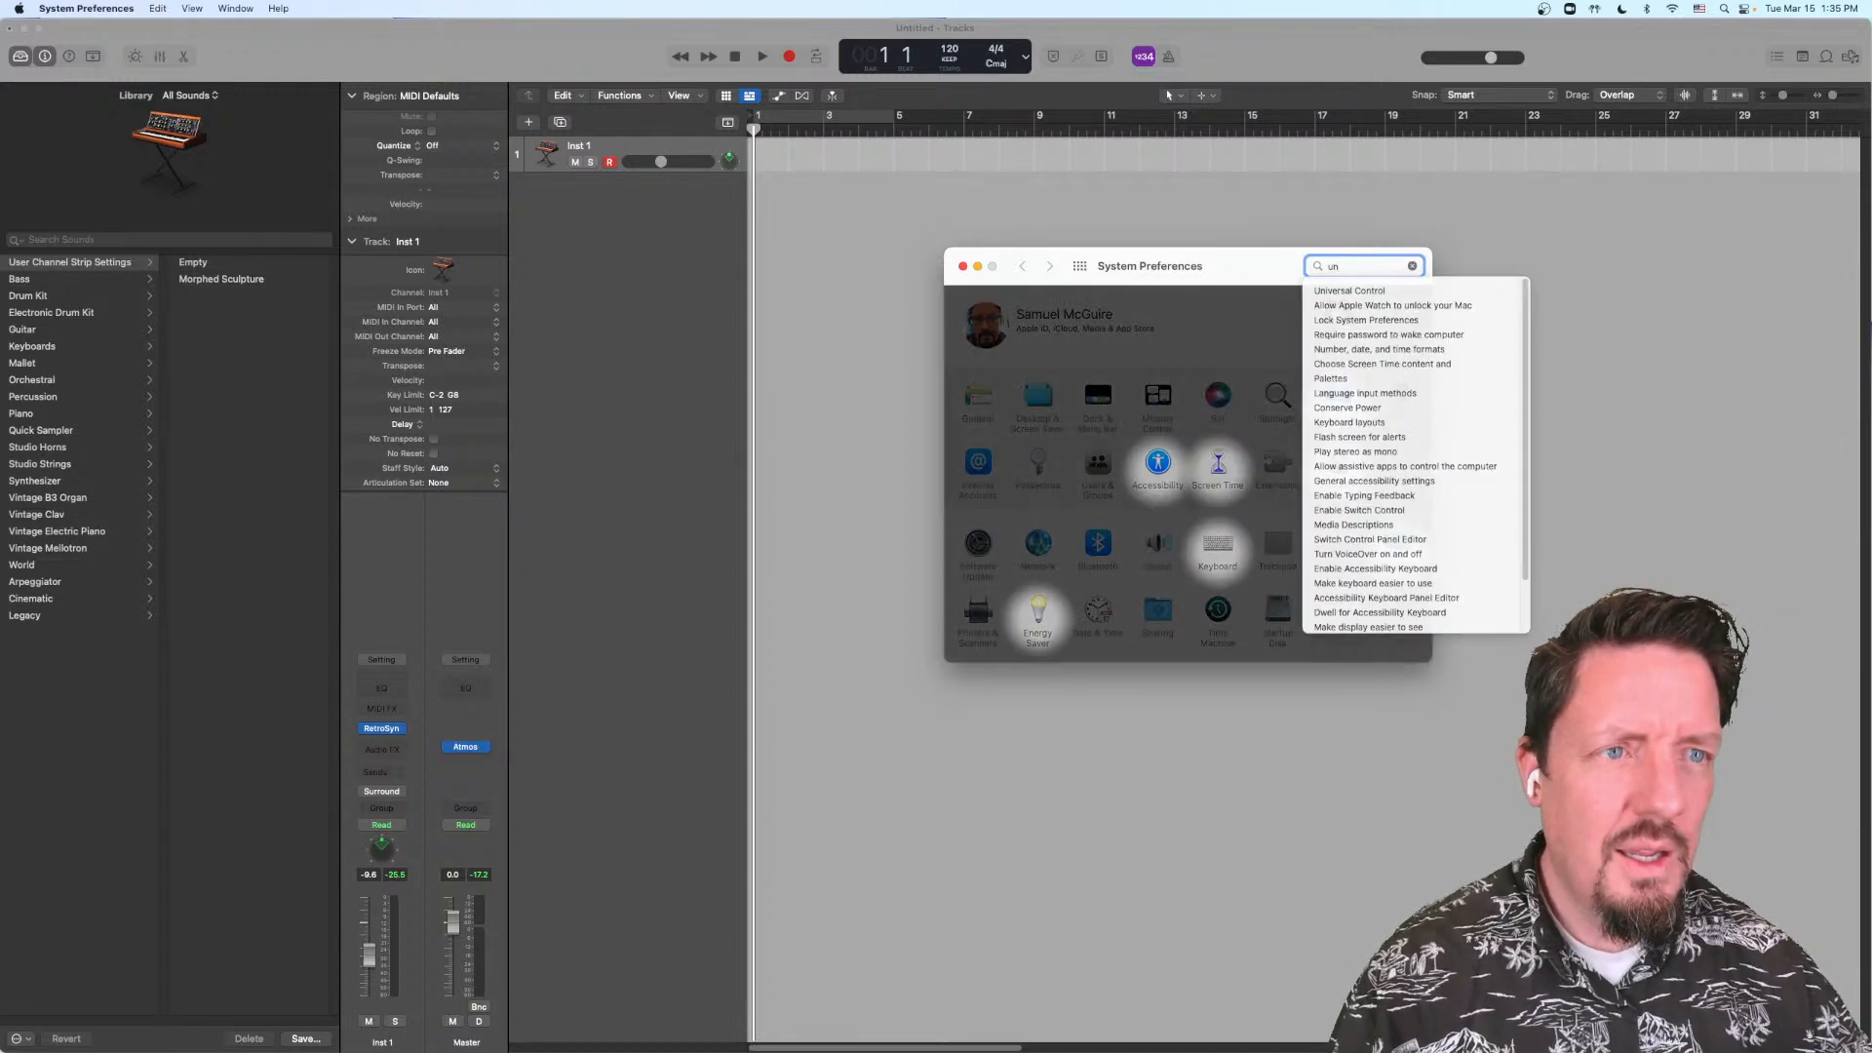
left_click(1369, 292)
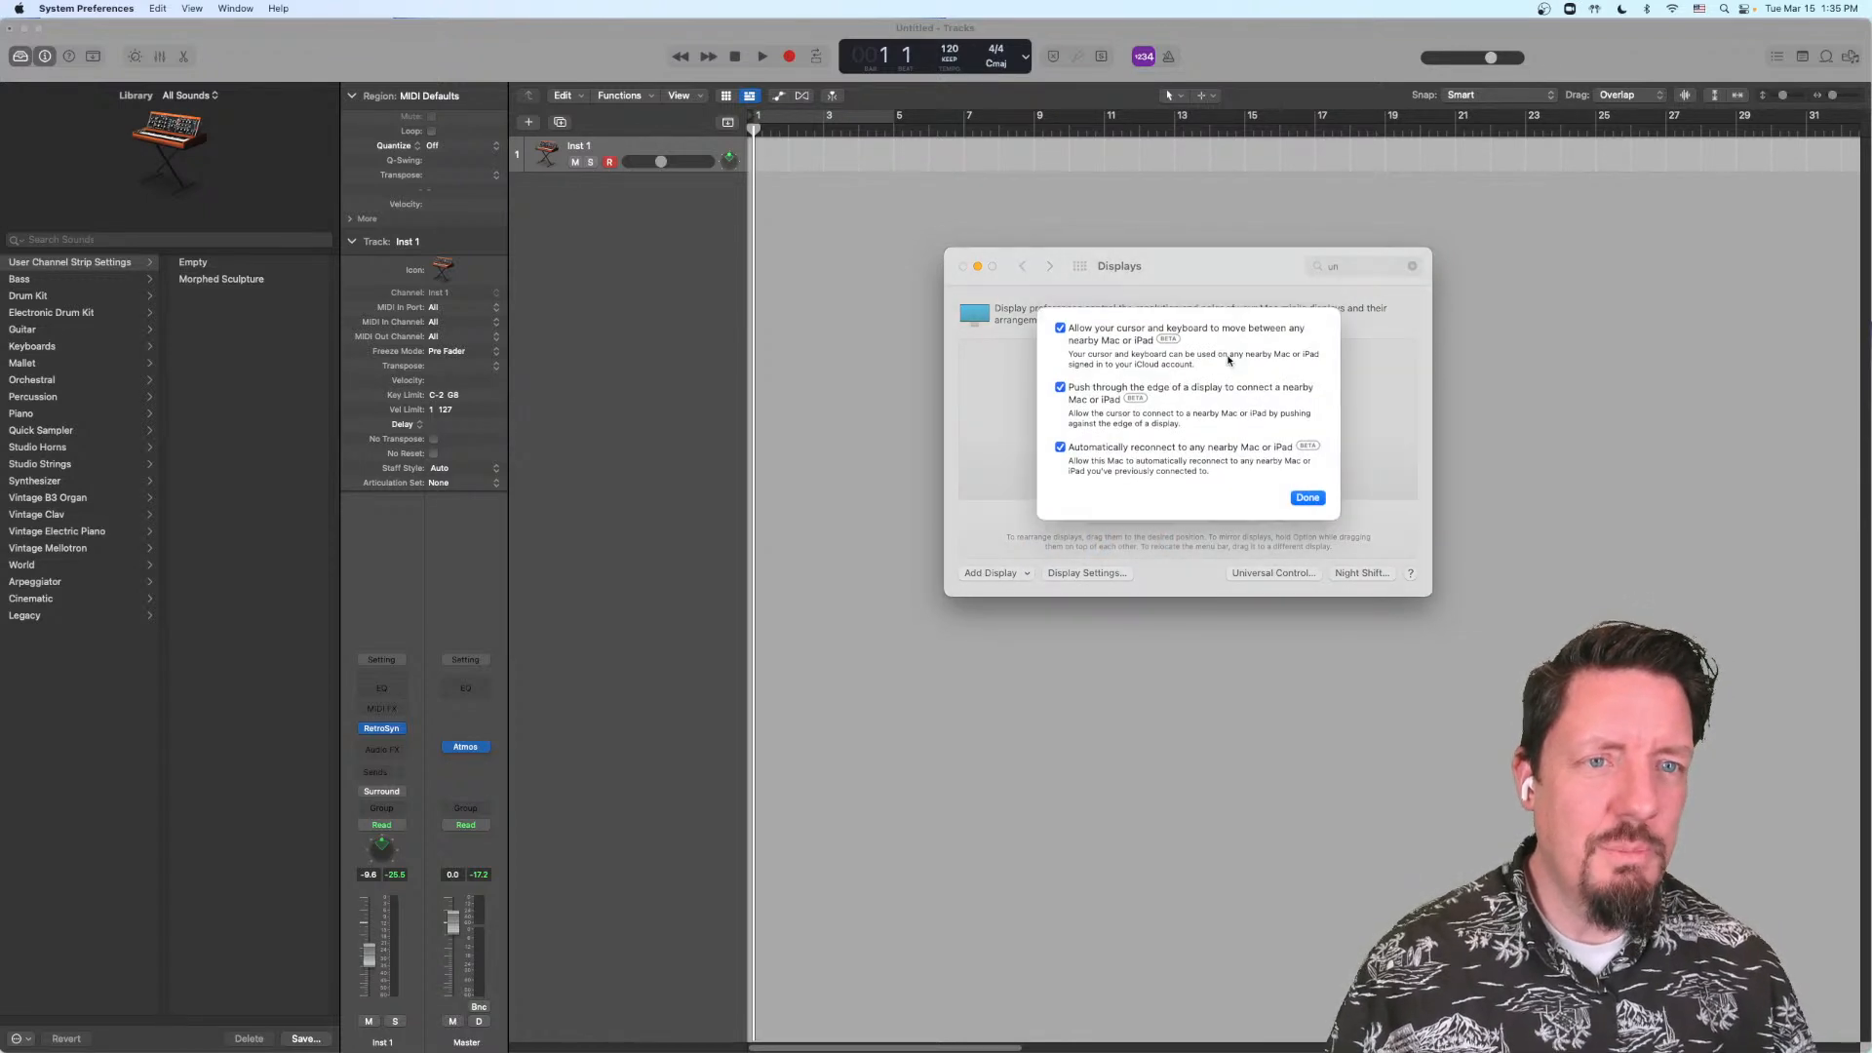
left_click(1307, 505)
Step: Reopen the Universal Control options twice from the existing search, examining them and dismissing them each time
left_click(1354, 266)
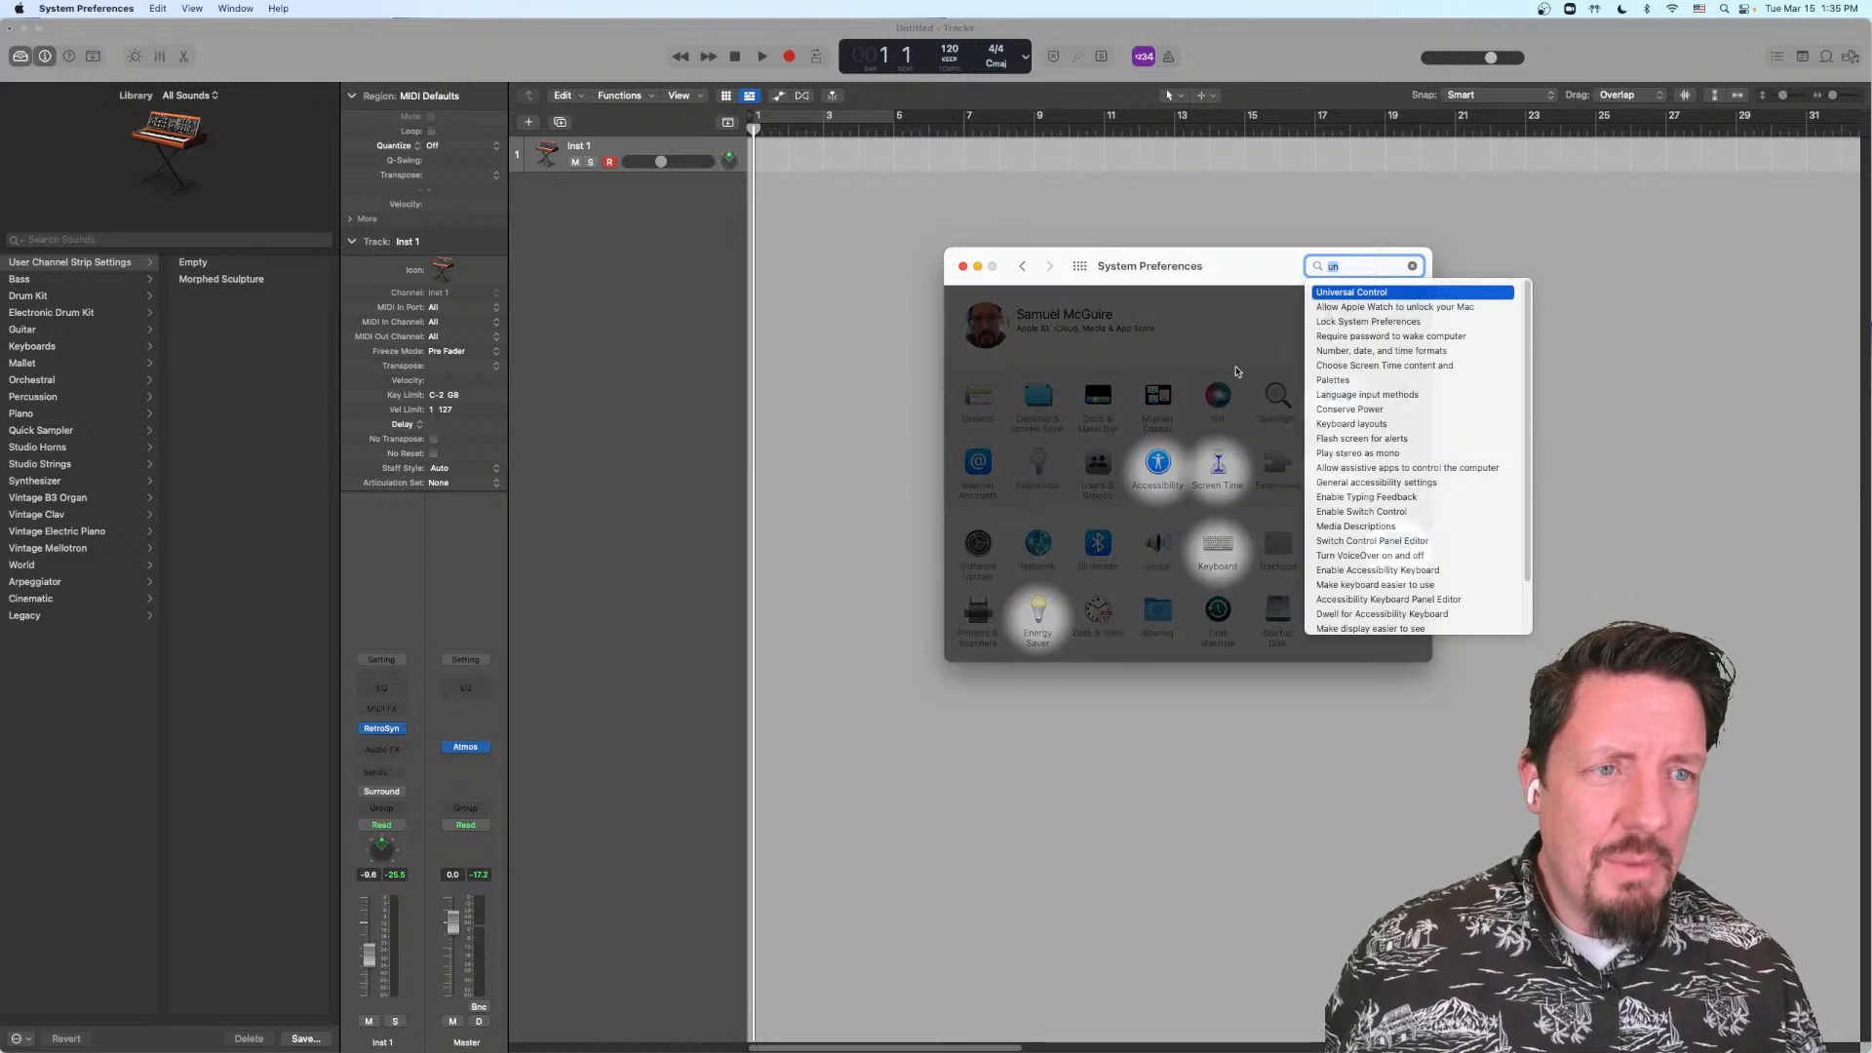
left_click(1364, 294)
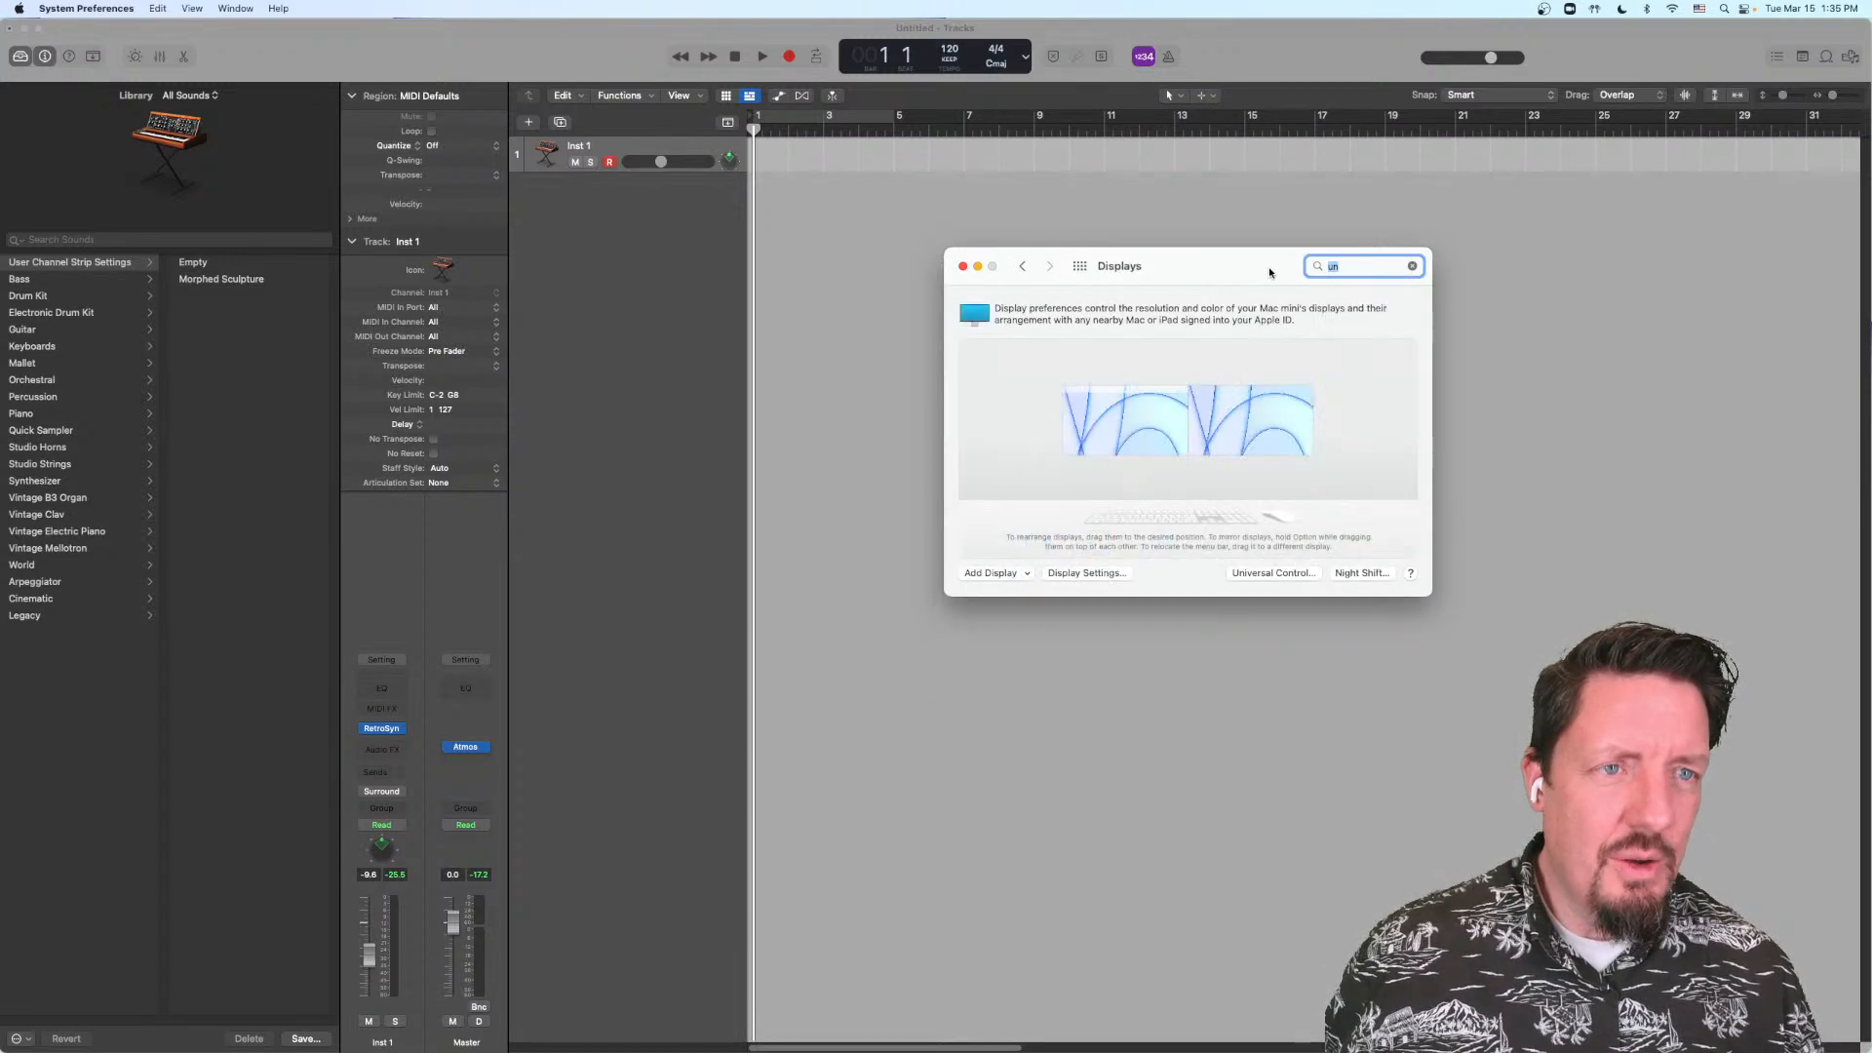
left_click(1306, 506)
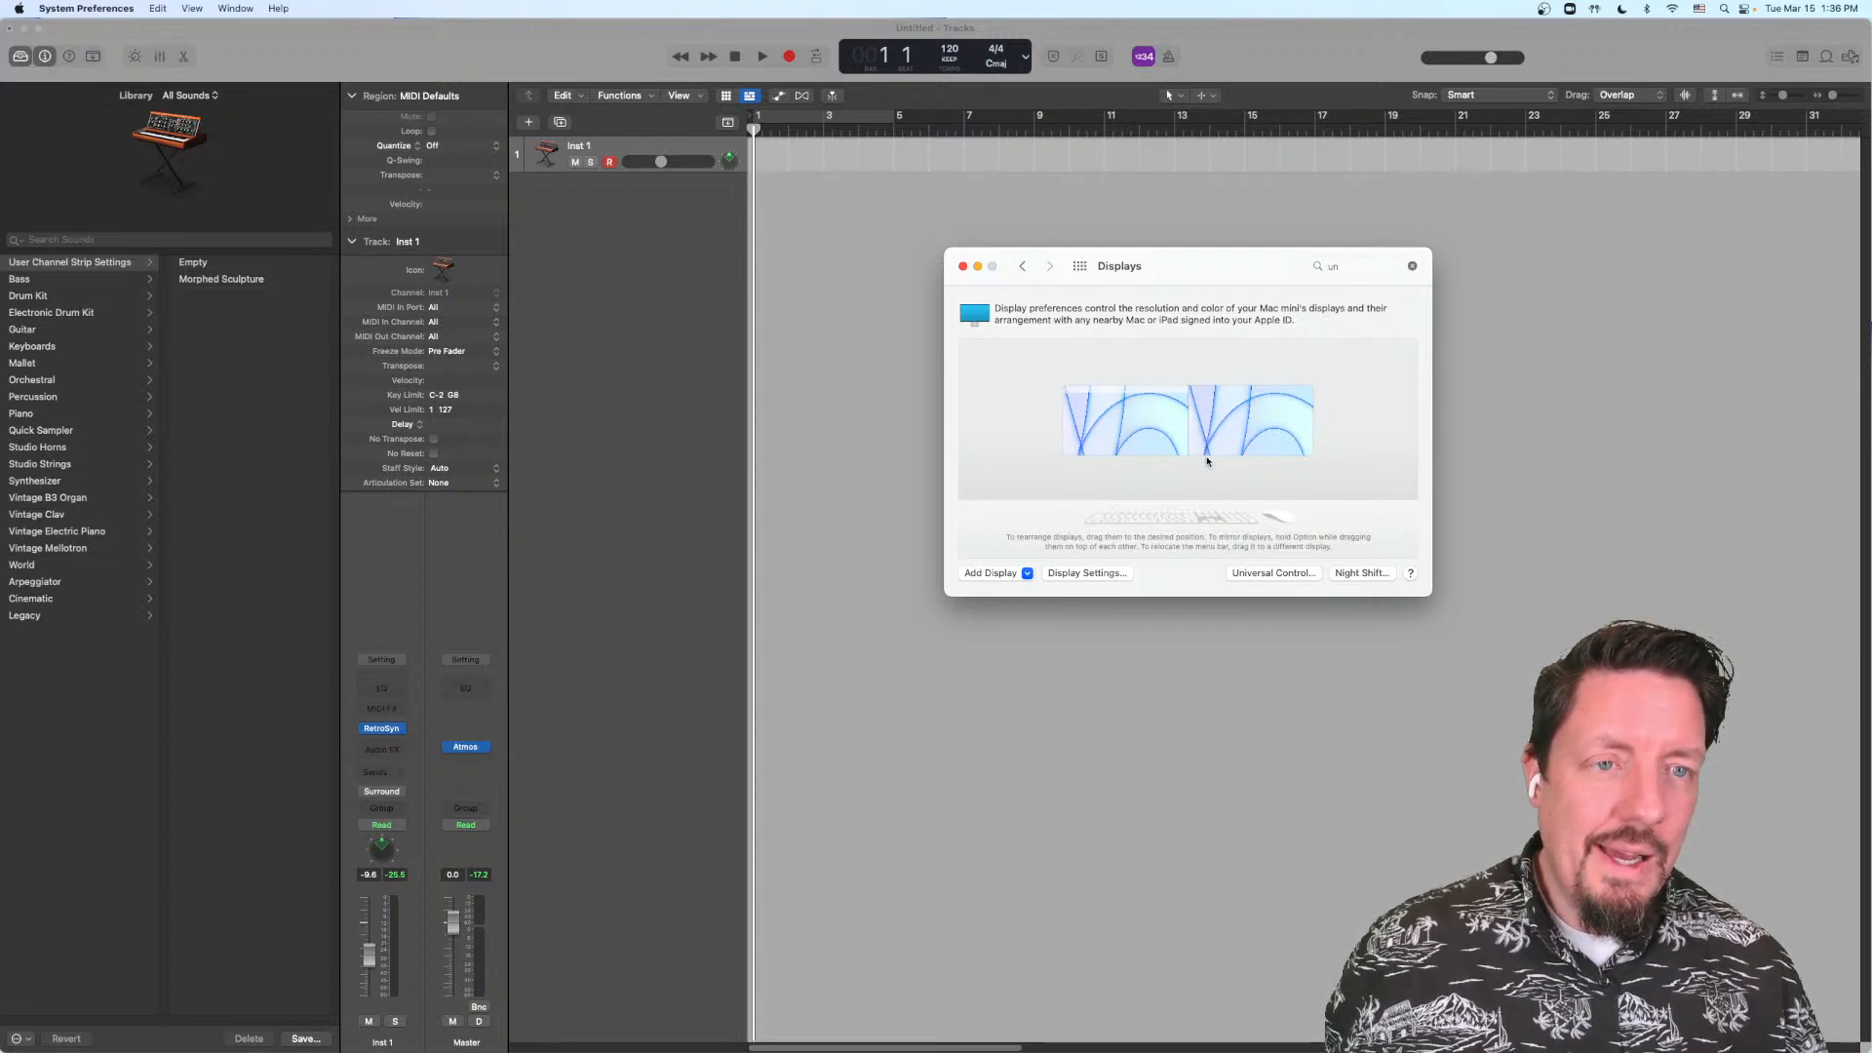
left_click(1360, 266)
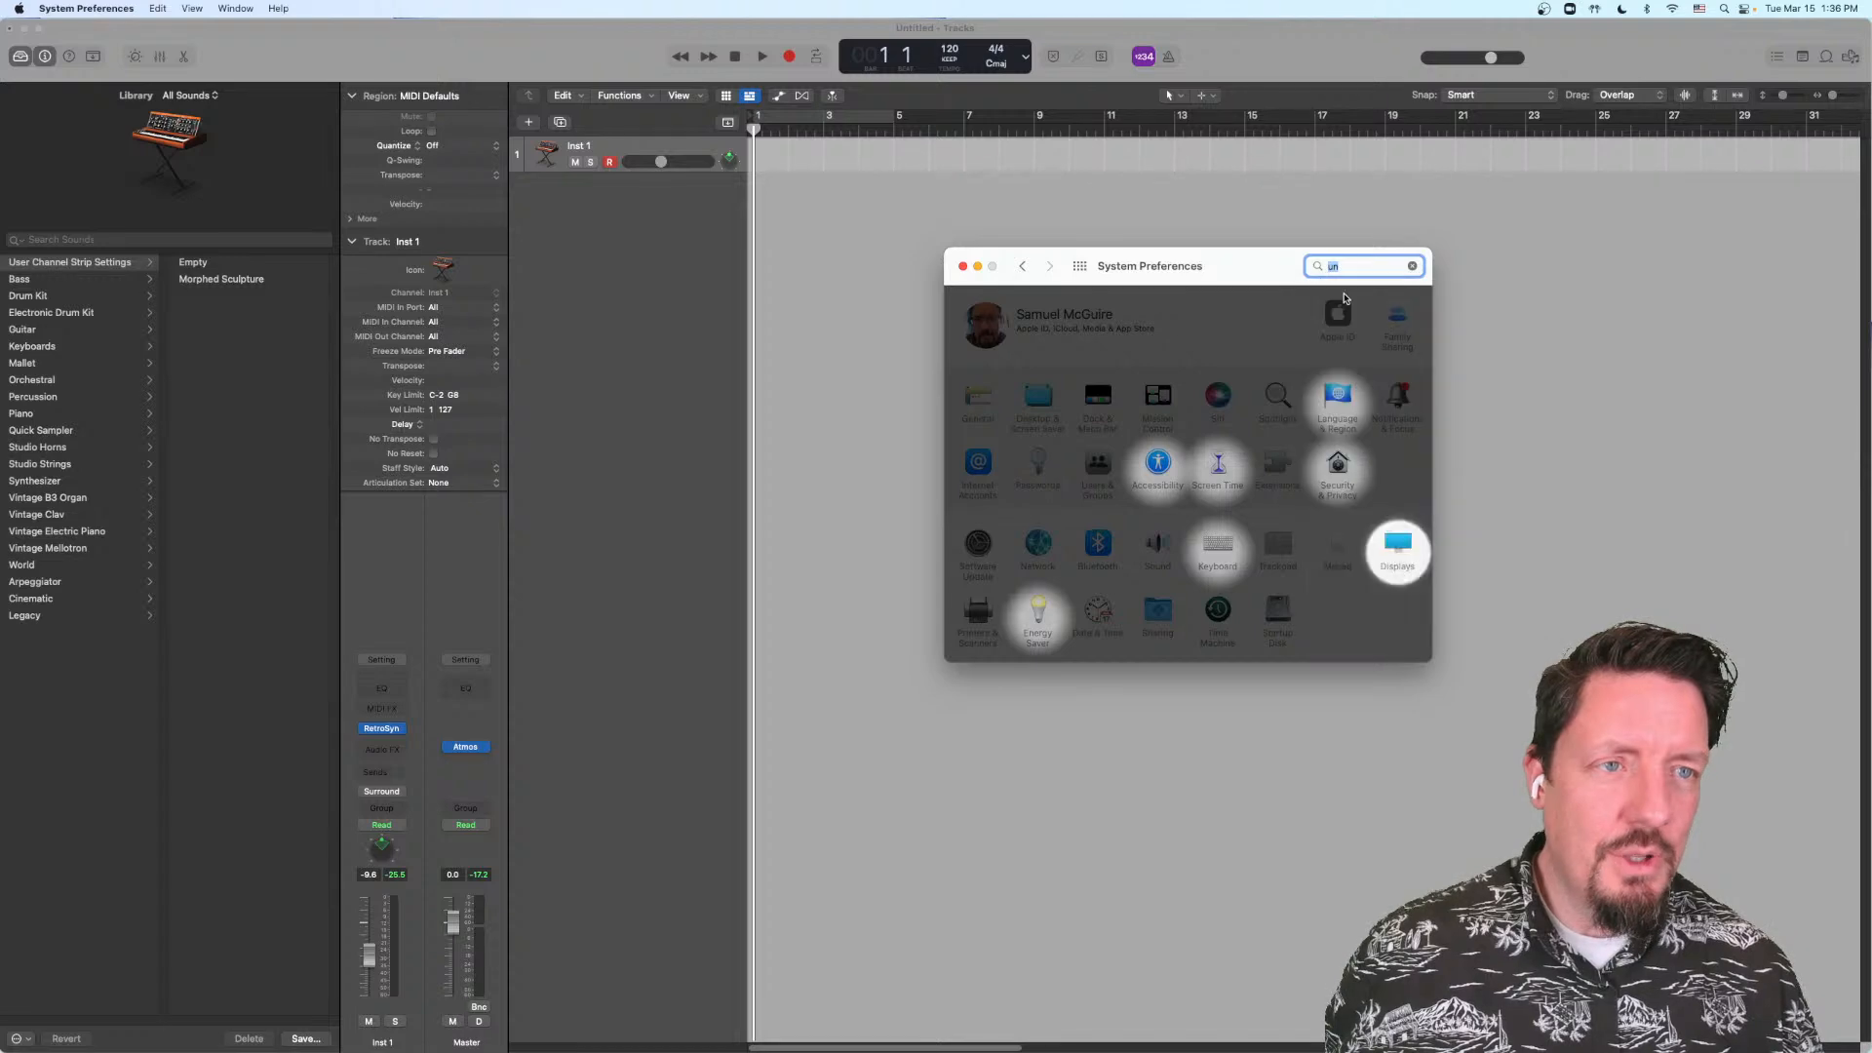
left_click(1345, 298)
left_click(1316, 504)
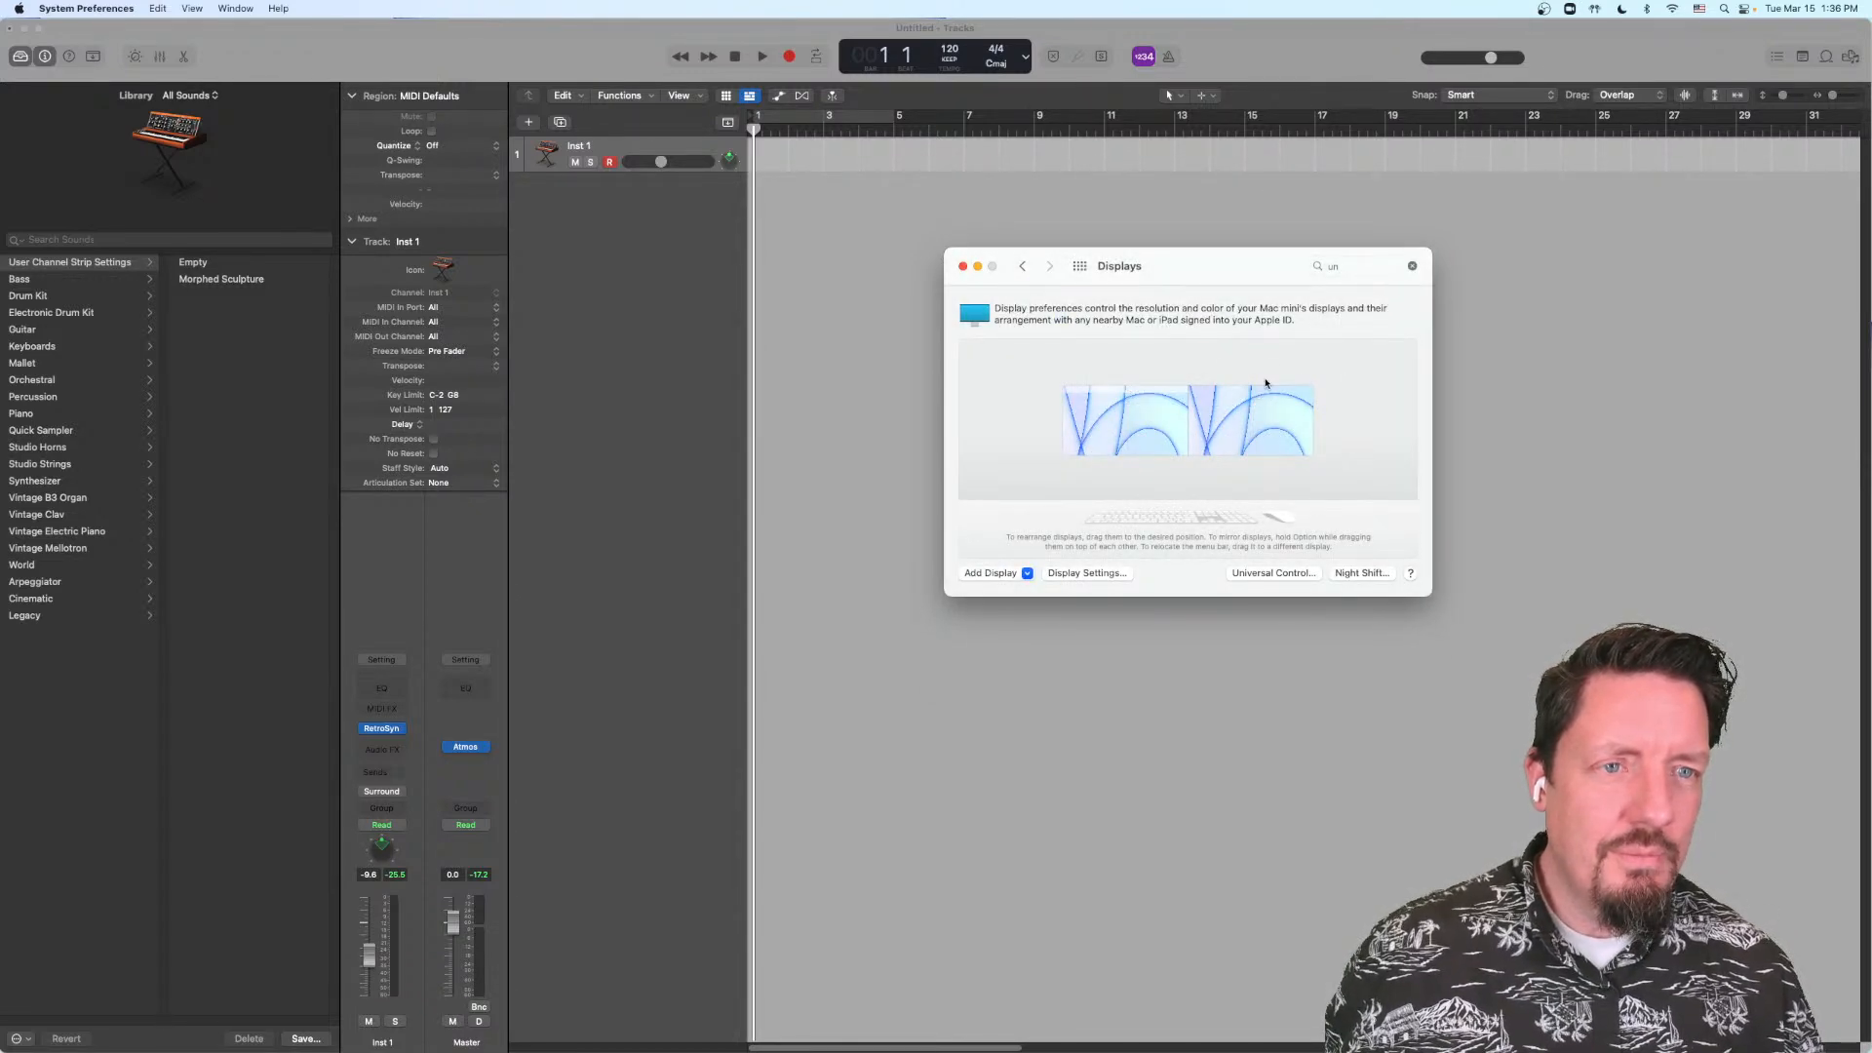
Step: Clear the System Preferences search and open the Displays preferences
key("super+f")
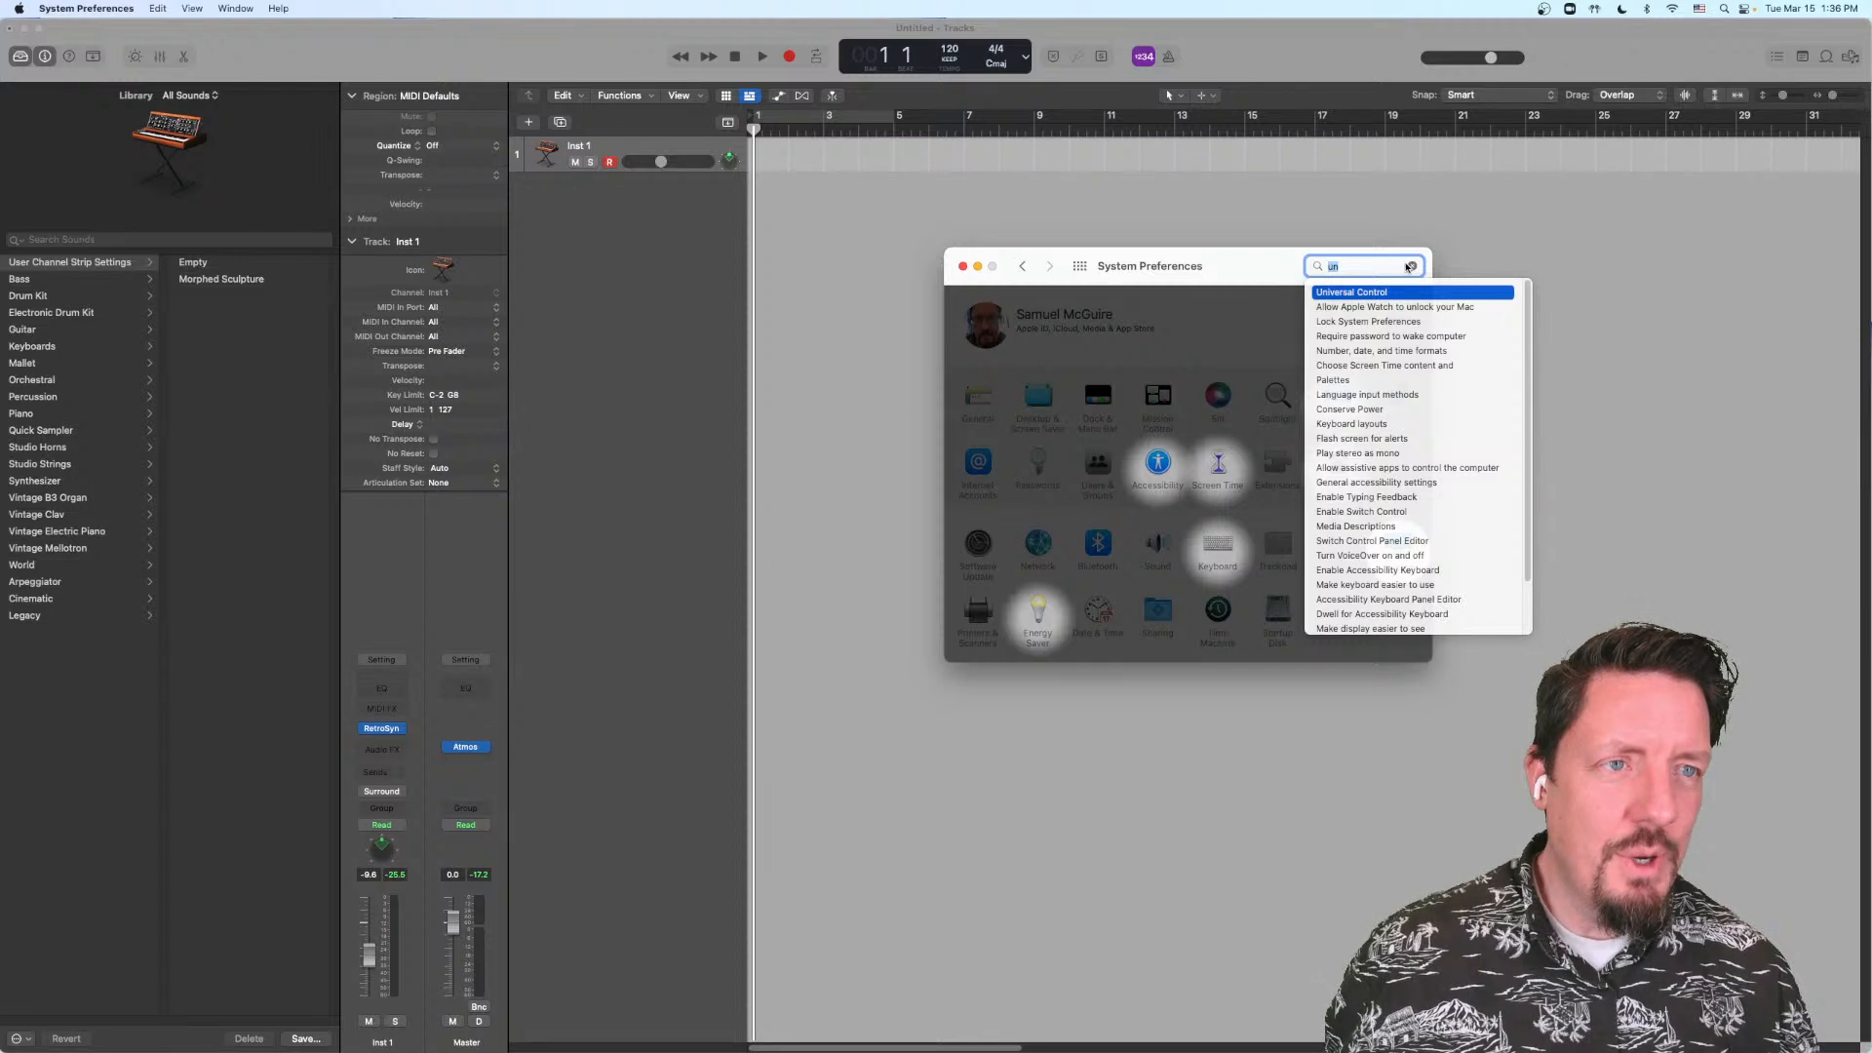
left_click(1411, 266)
left_click(1401, 544)
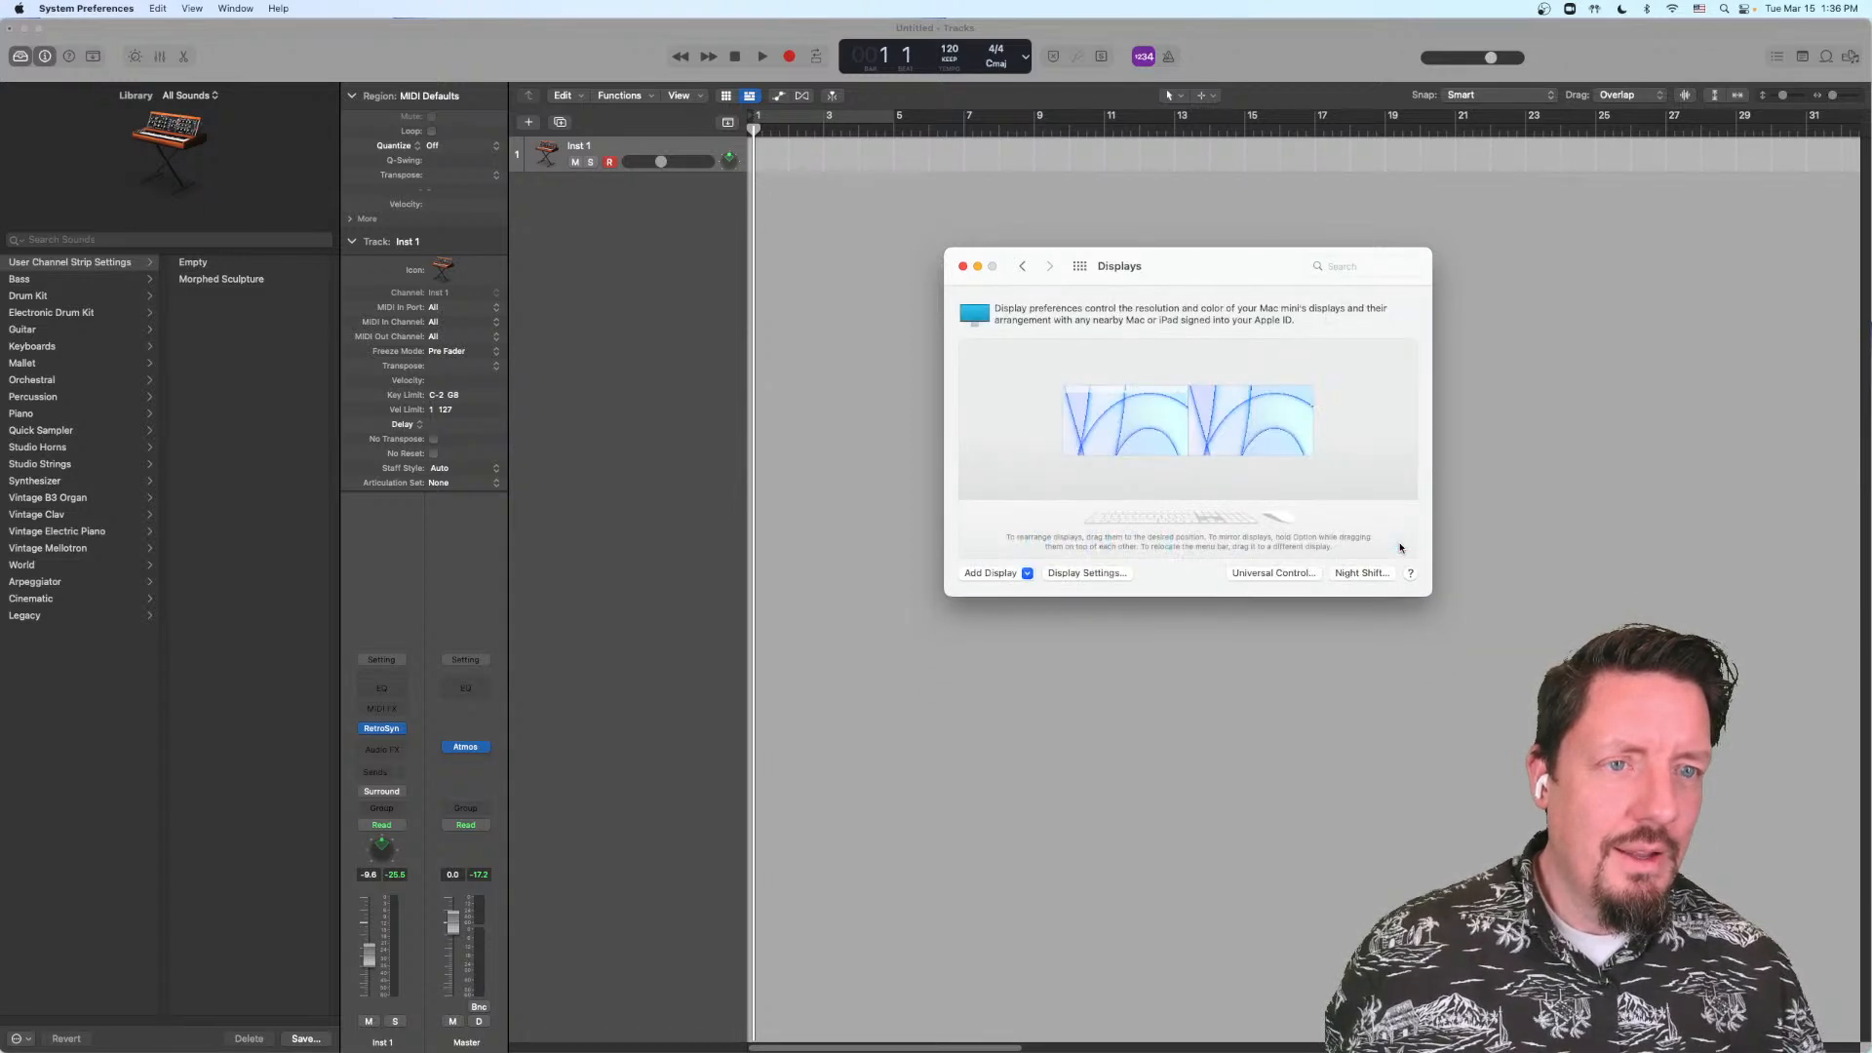
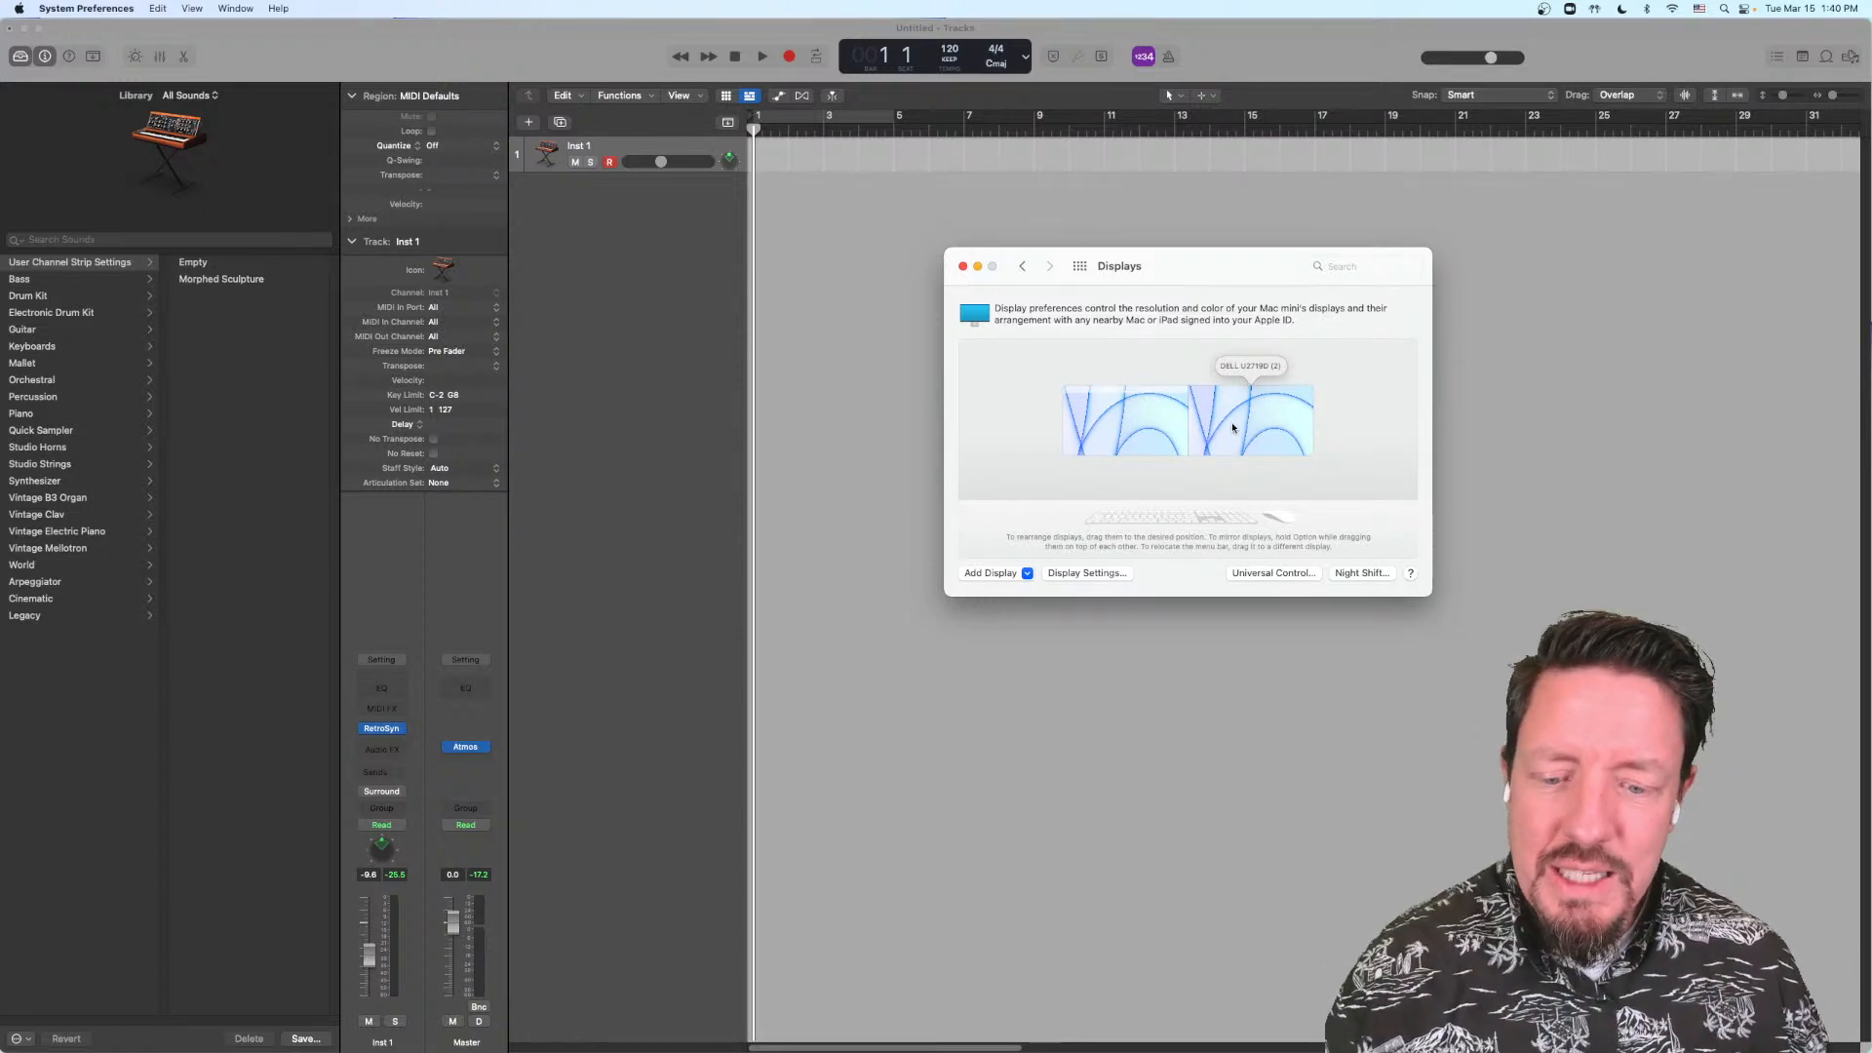
Step: Close the Displays preferences window and return to the Logic Pro project
left_click(962, 268)
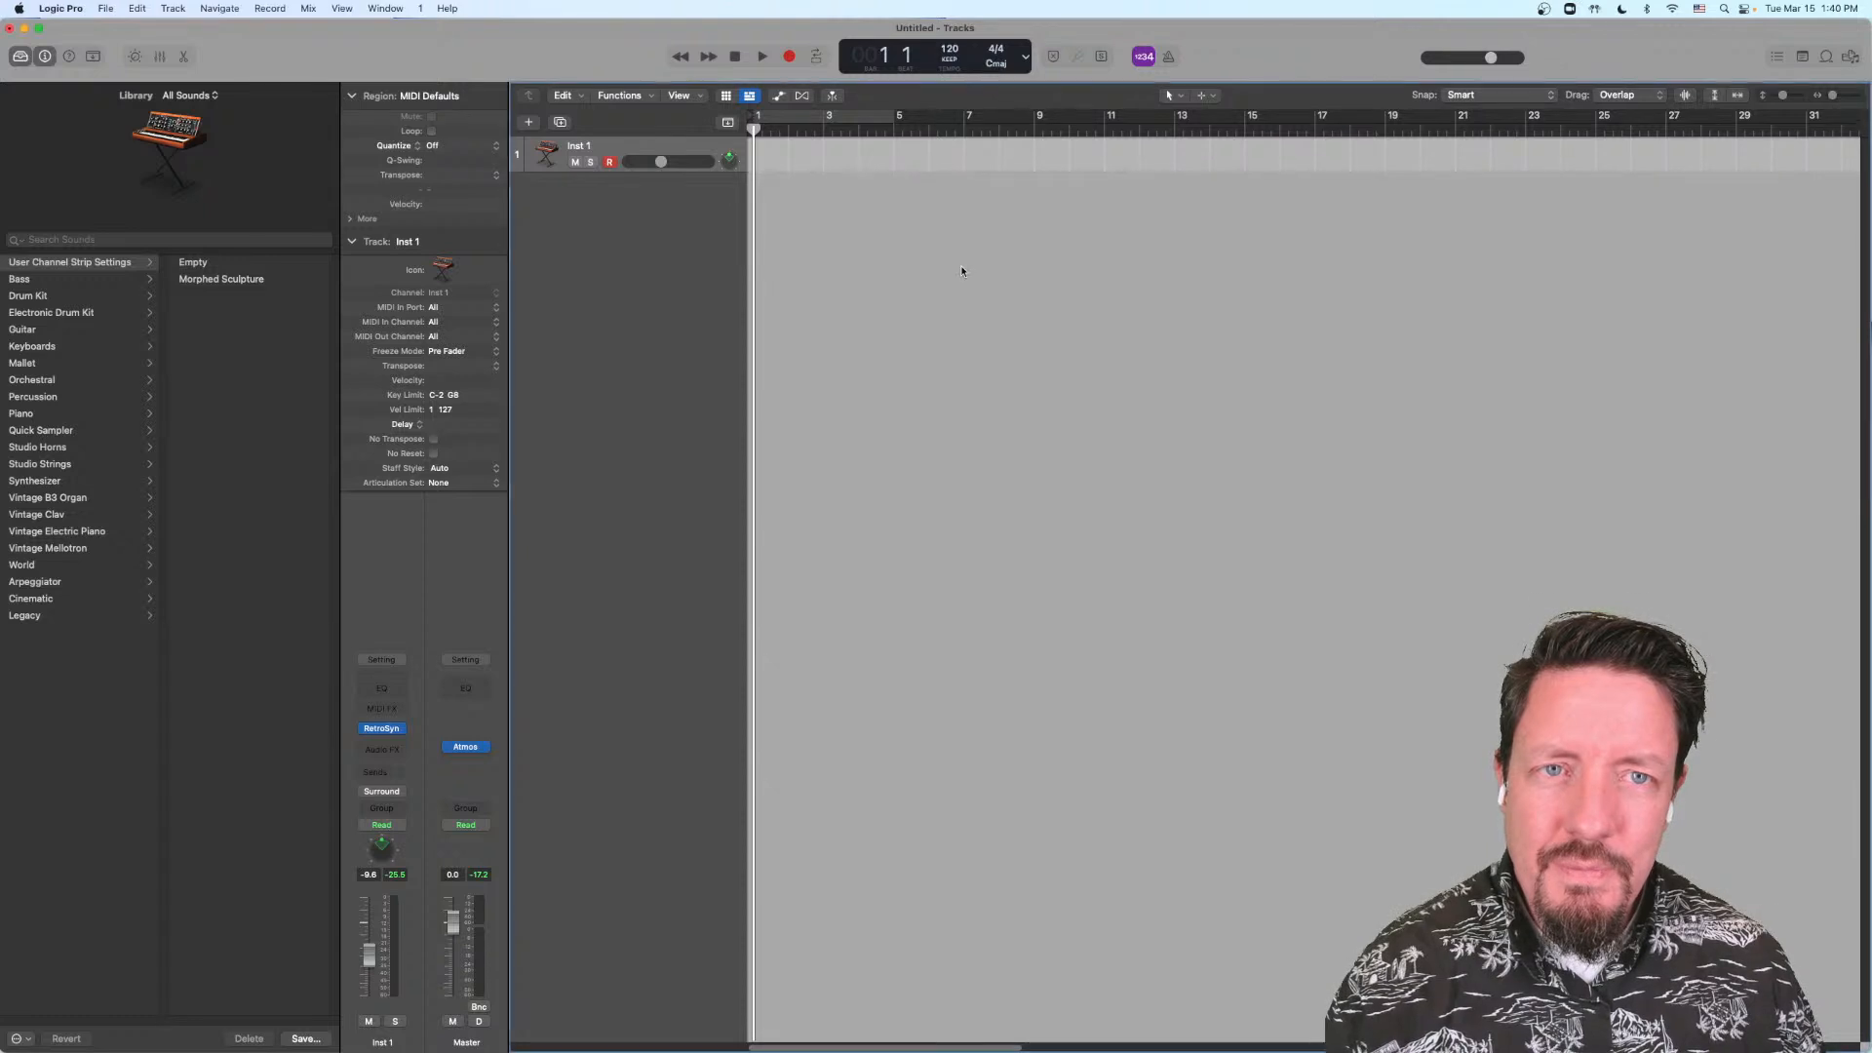